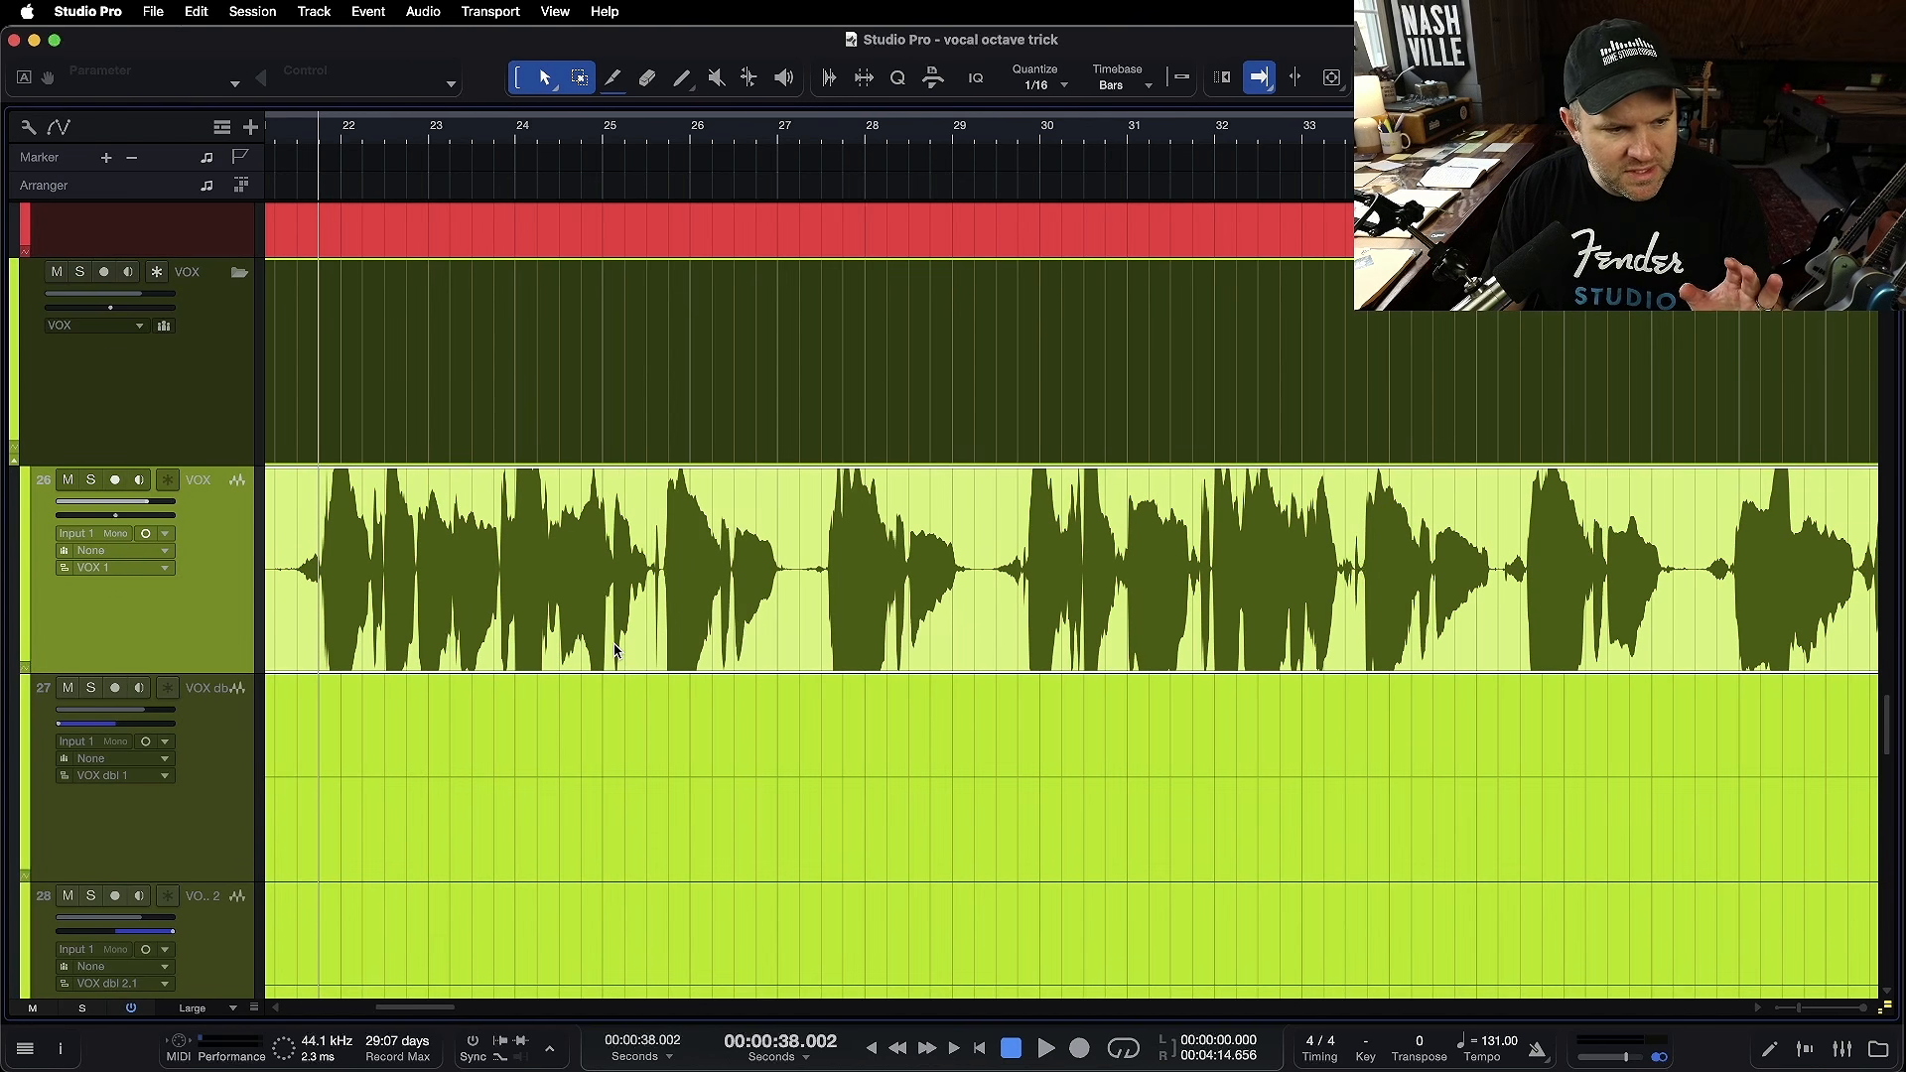
- Play back the original vocal from just before its first phrase, around bar 21, to hear it within the mix
click(290, 143)
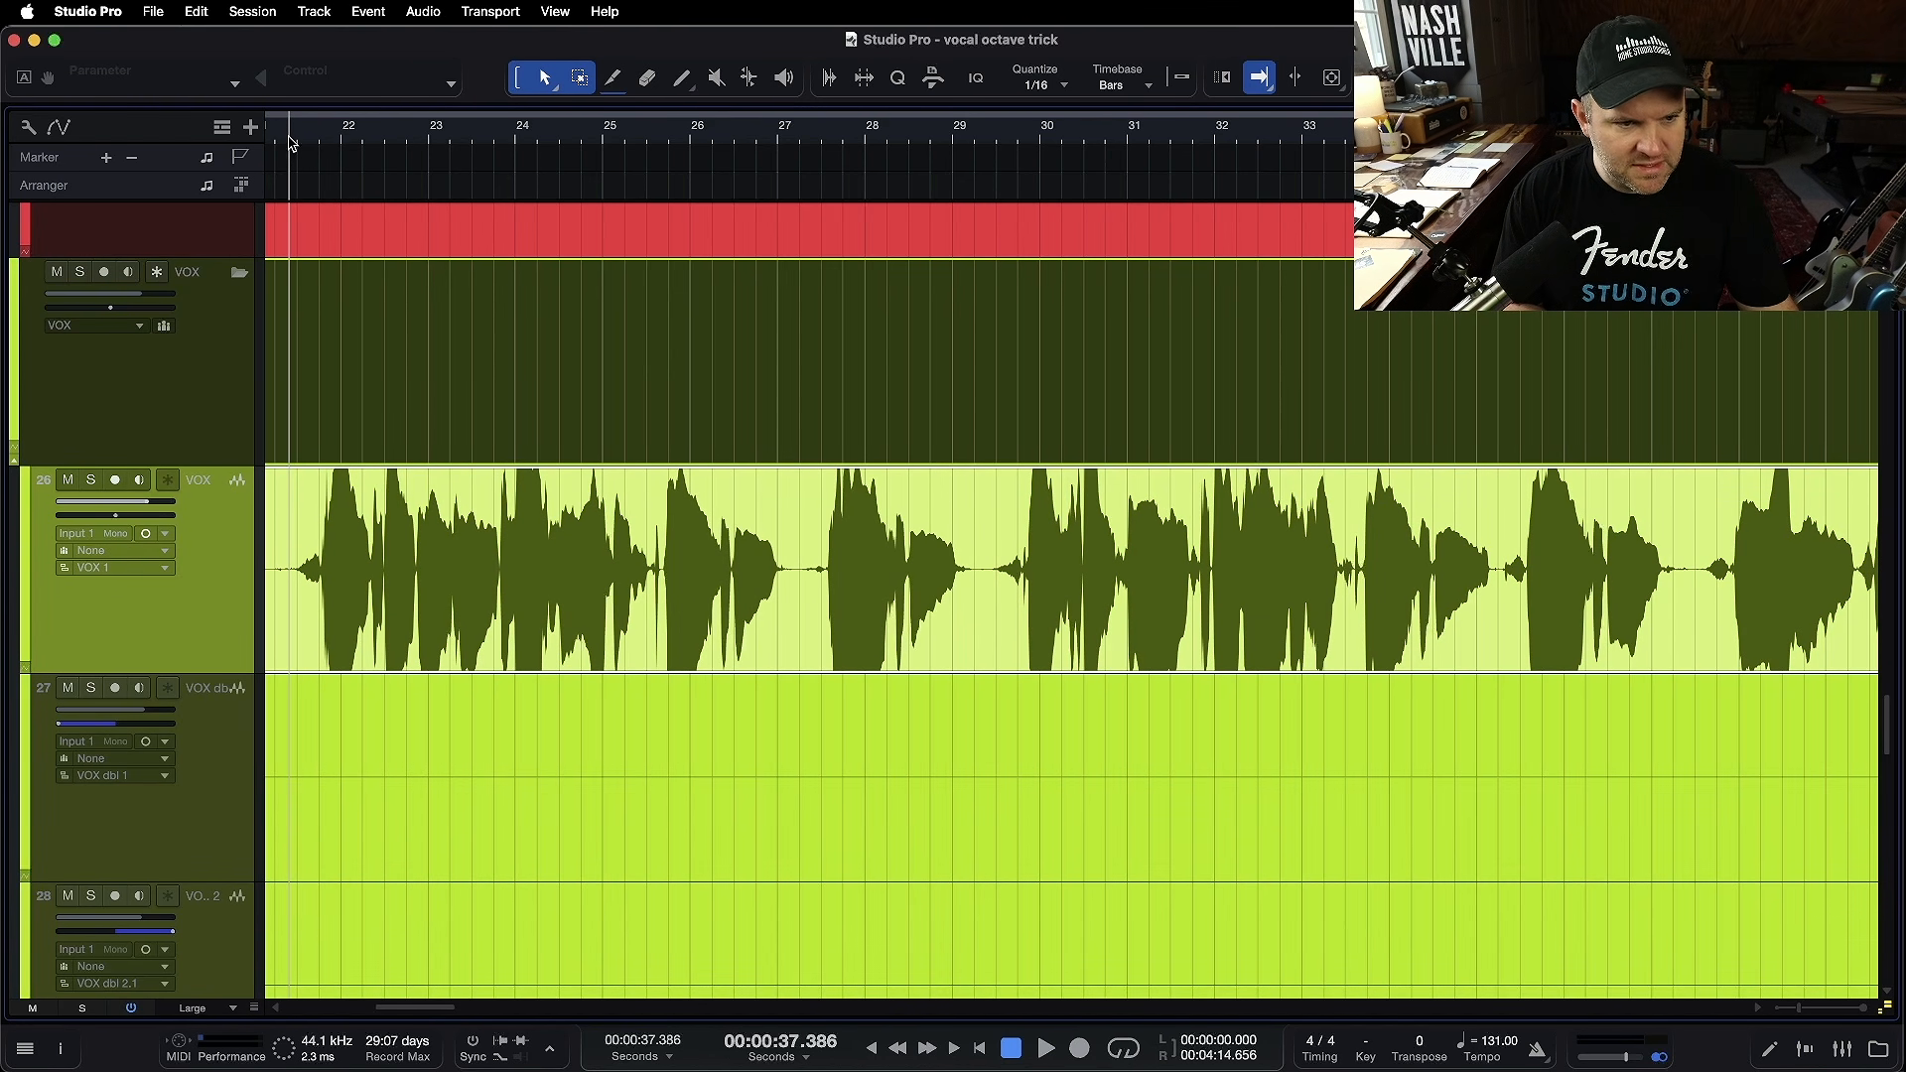
key(space)
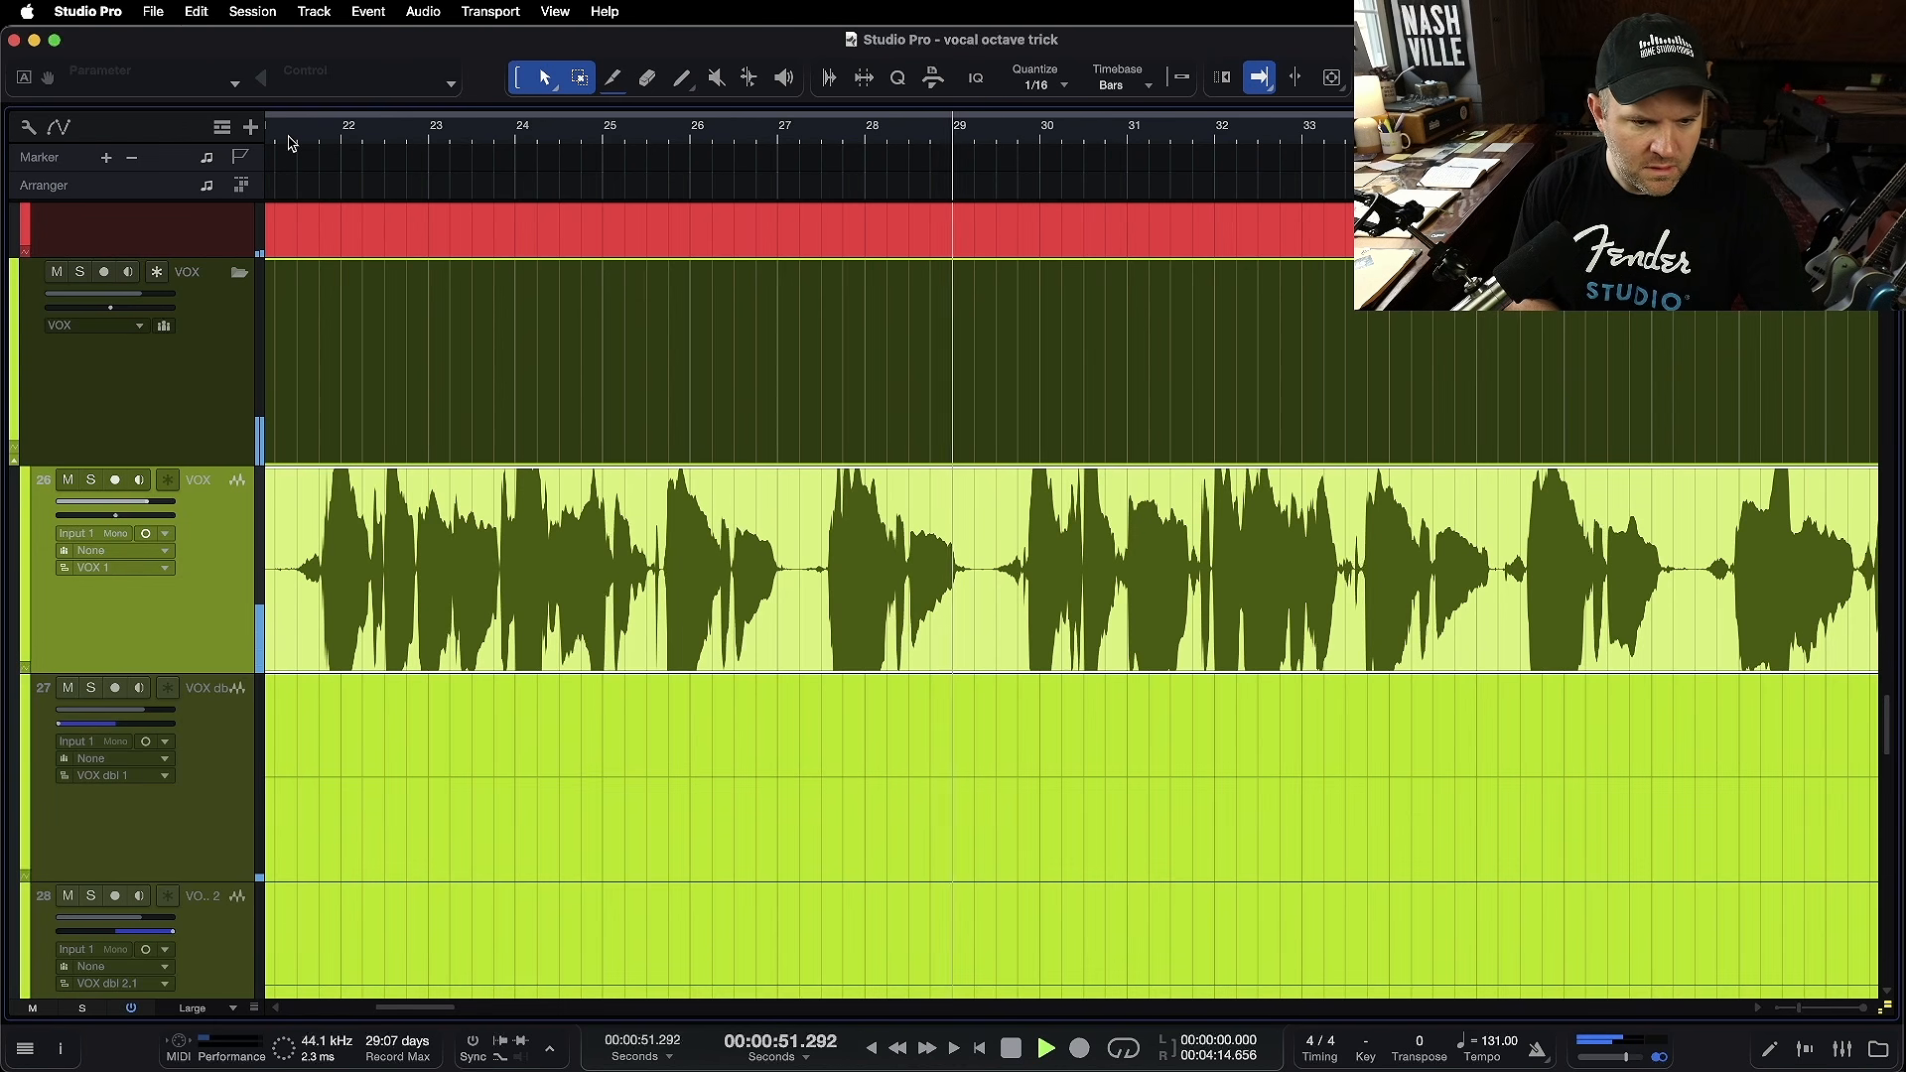
key(space)
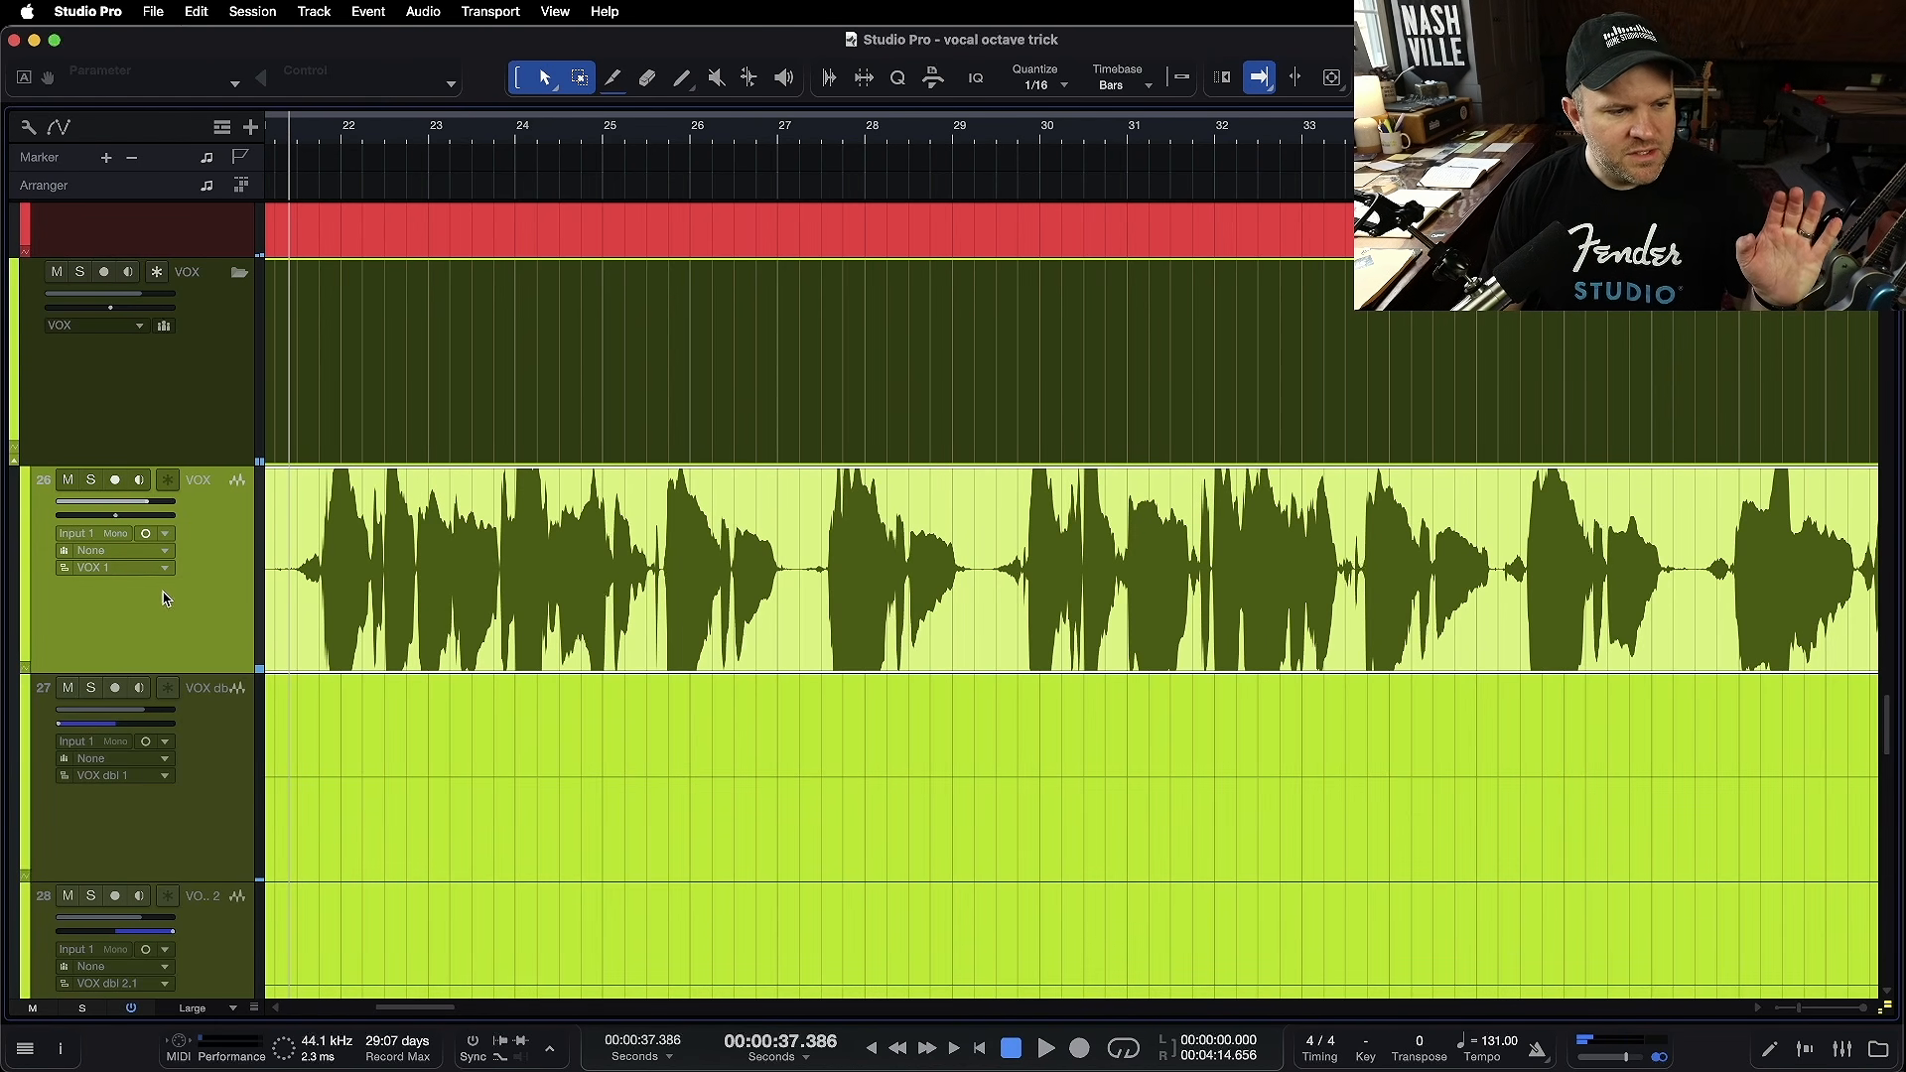
key(super+d)
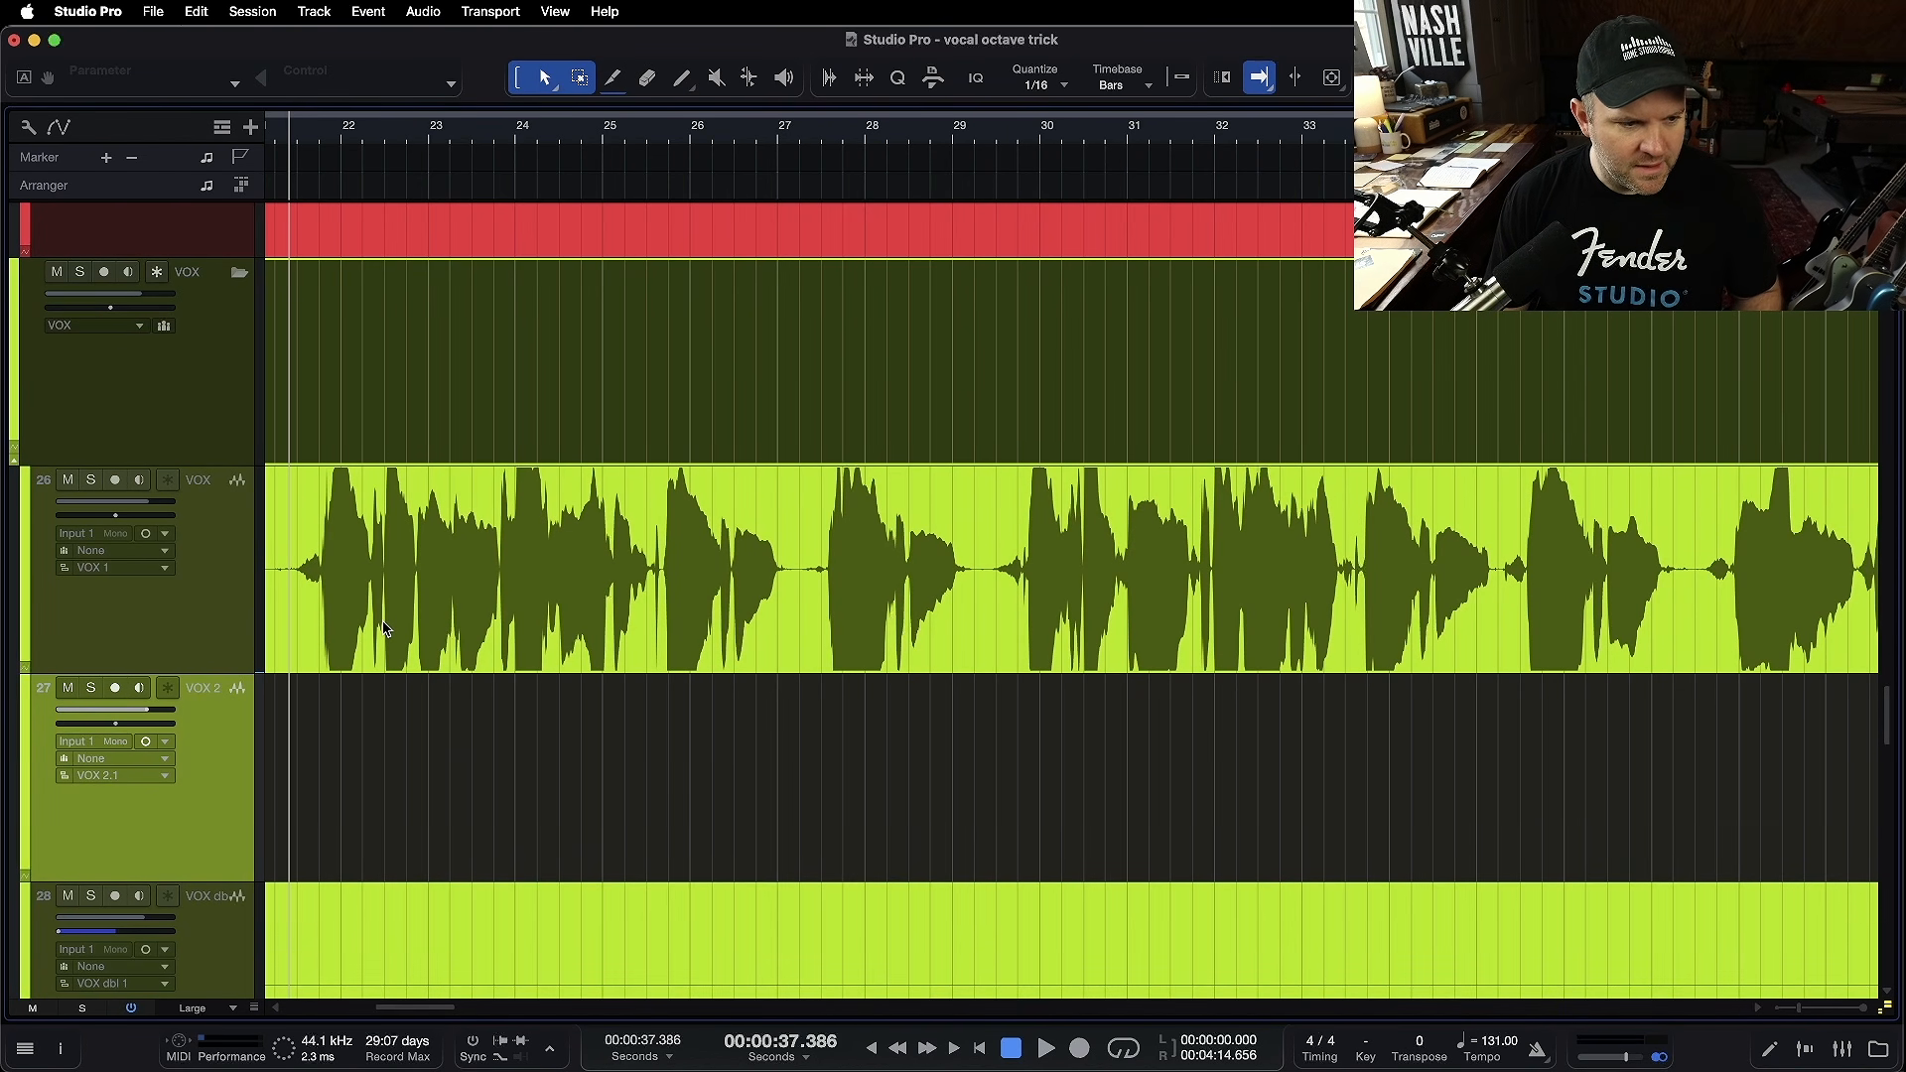
scroll(386, 629, down, 3)
key(super+z)
- Duplicate the VOX track complete with its audio and name the copy EXPERIMENT
right_click(225, 611)
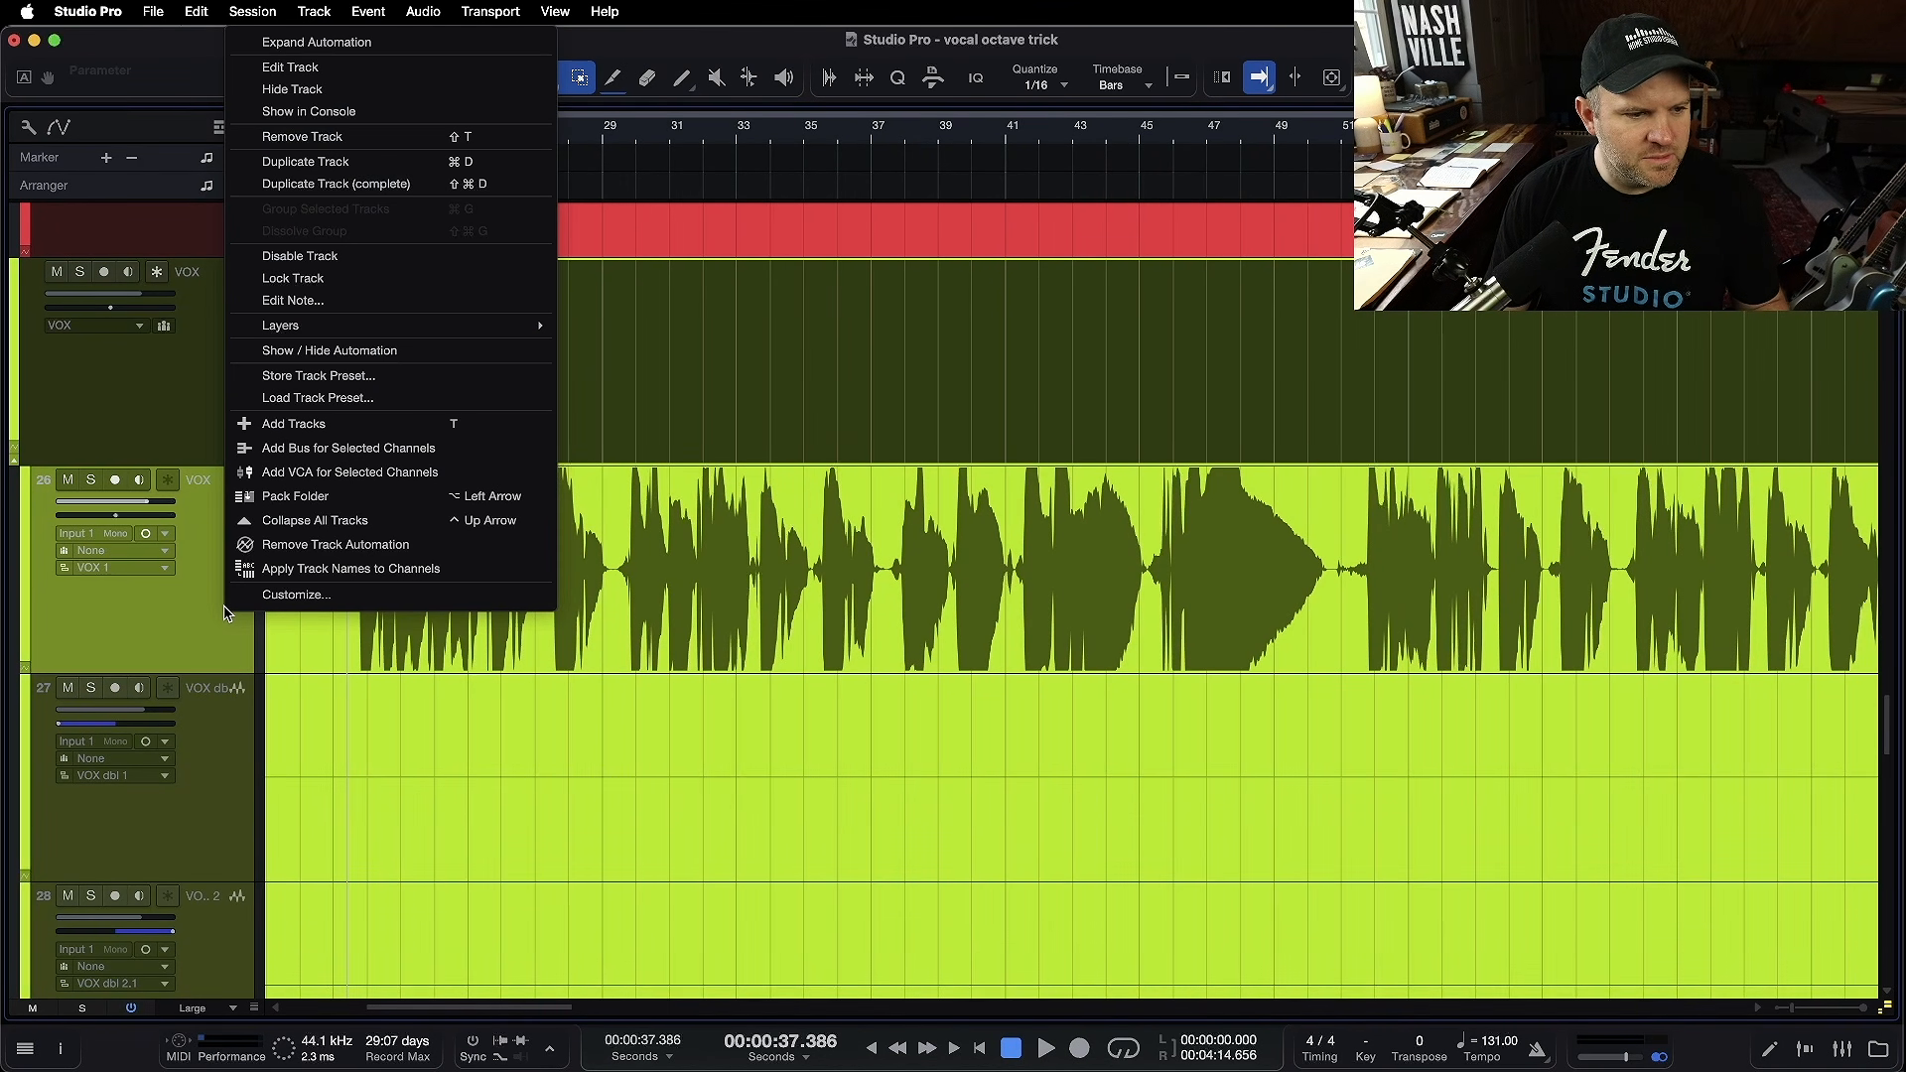
click(205, 621)
right_click(204, 622)
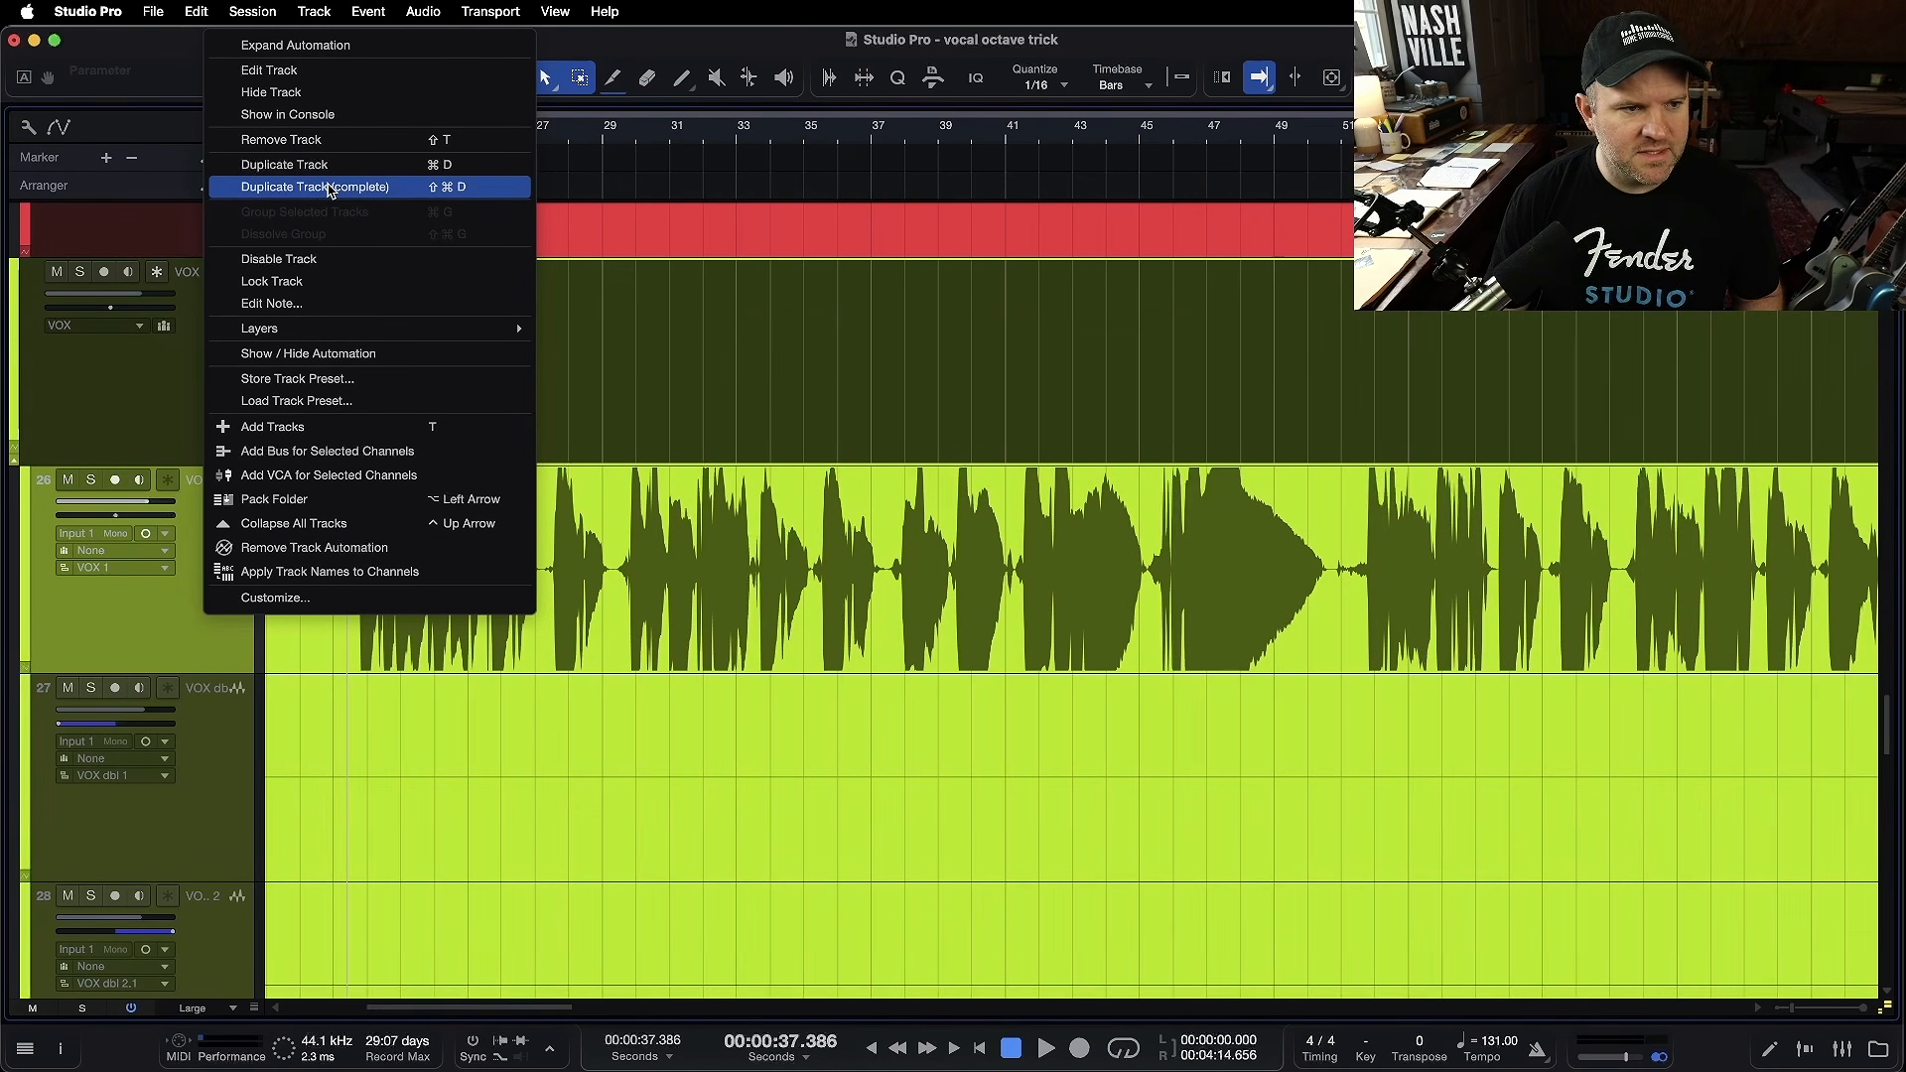
click(933, 223)
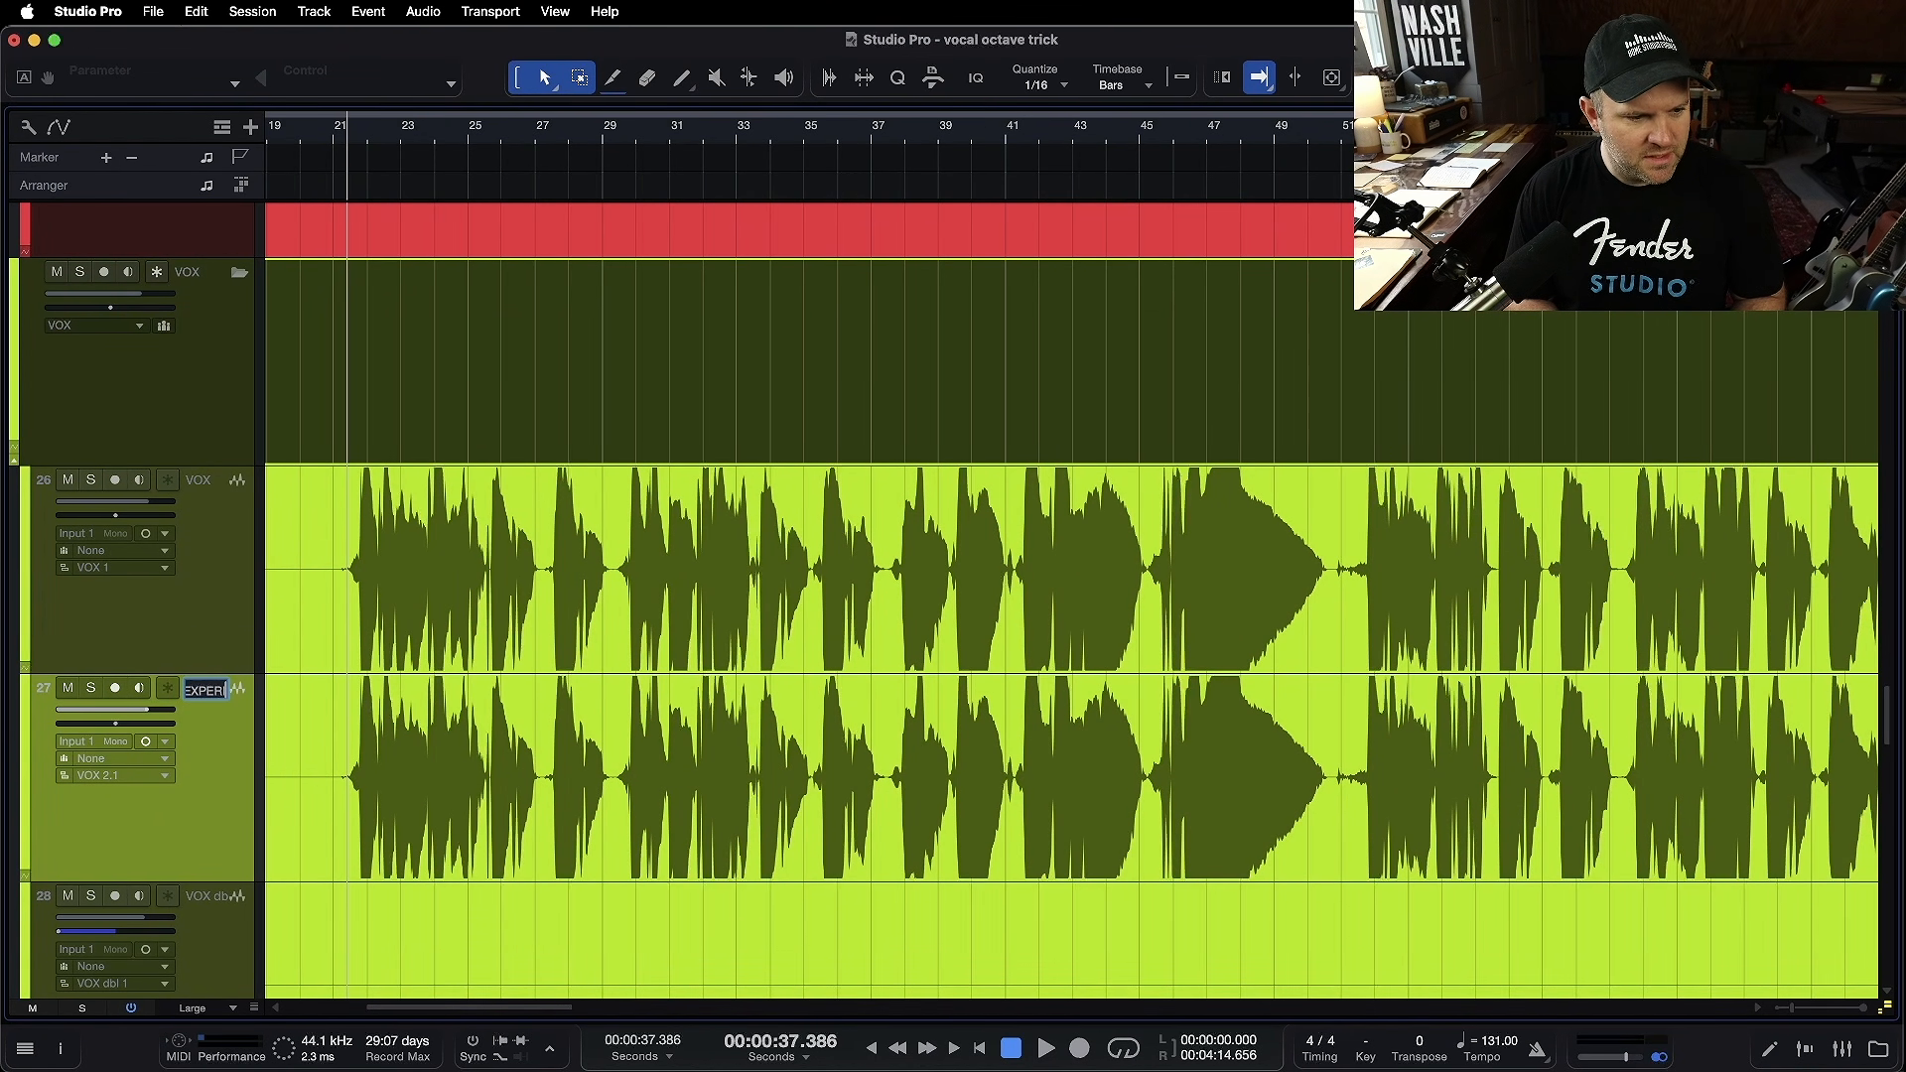
- Colour the EXPERIMENT track bright red to set it apart from the other vocal tracks
click(32, 734)
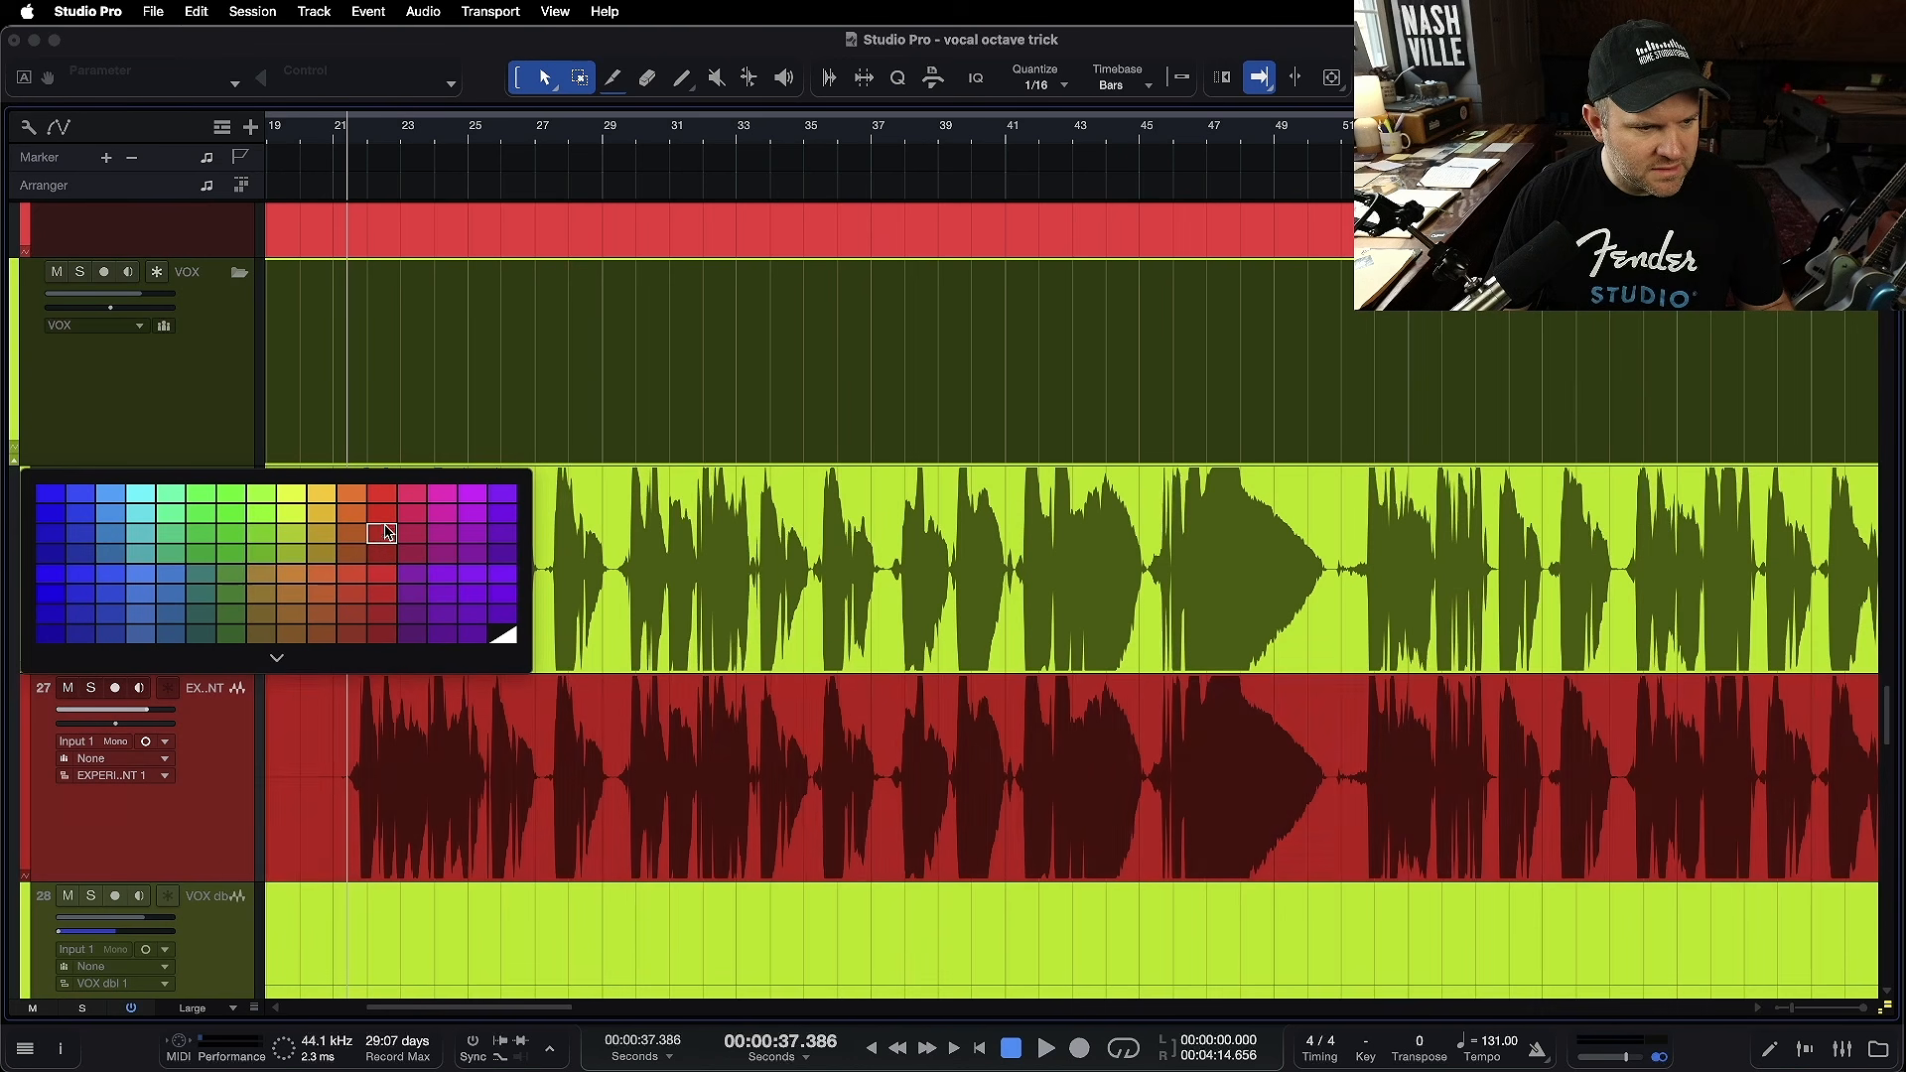
click(383, 494)
scroll(395, 837, up, 3)
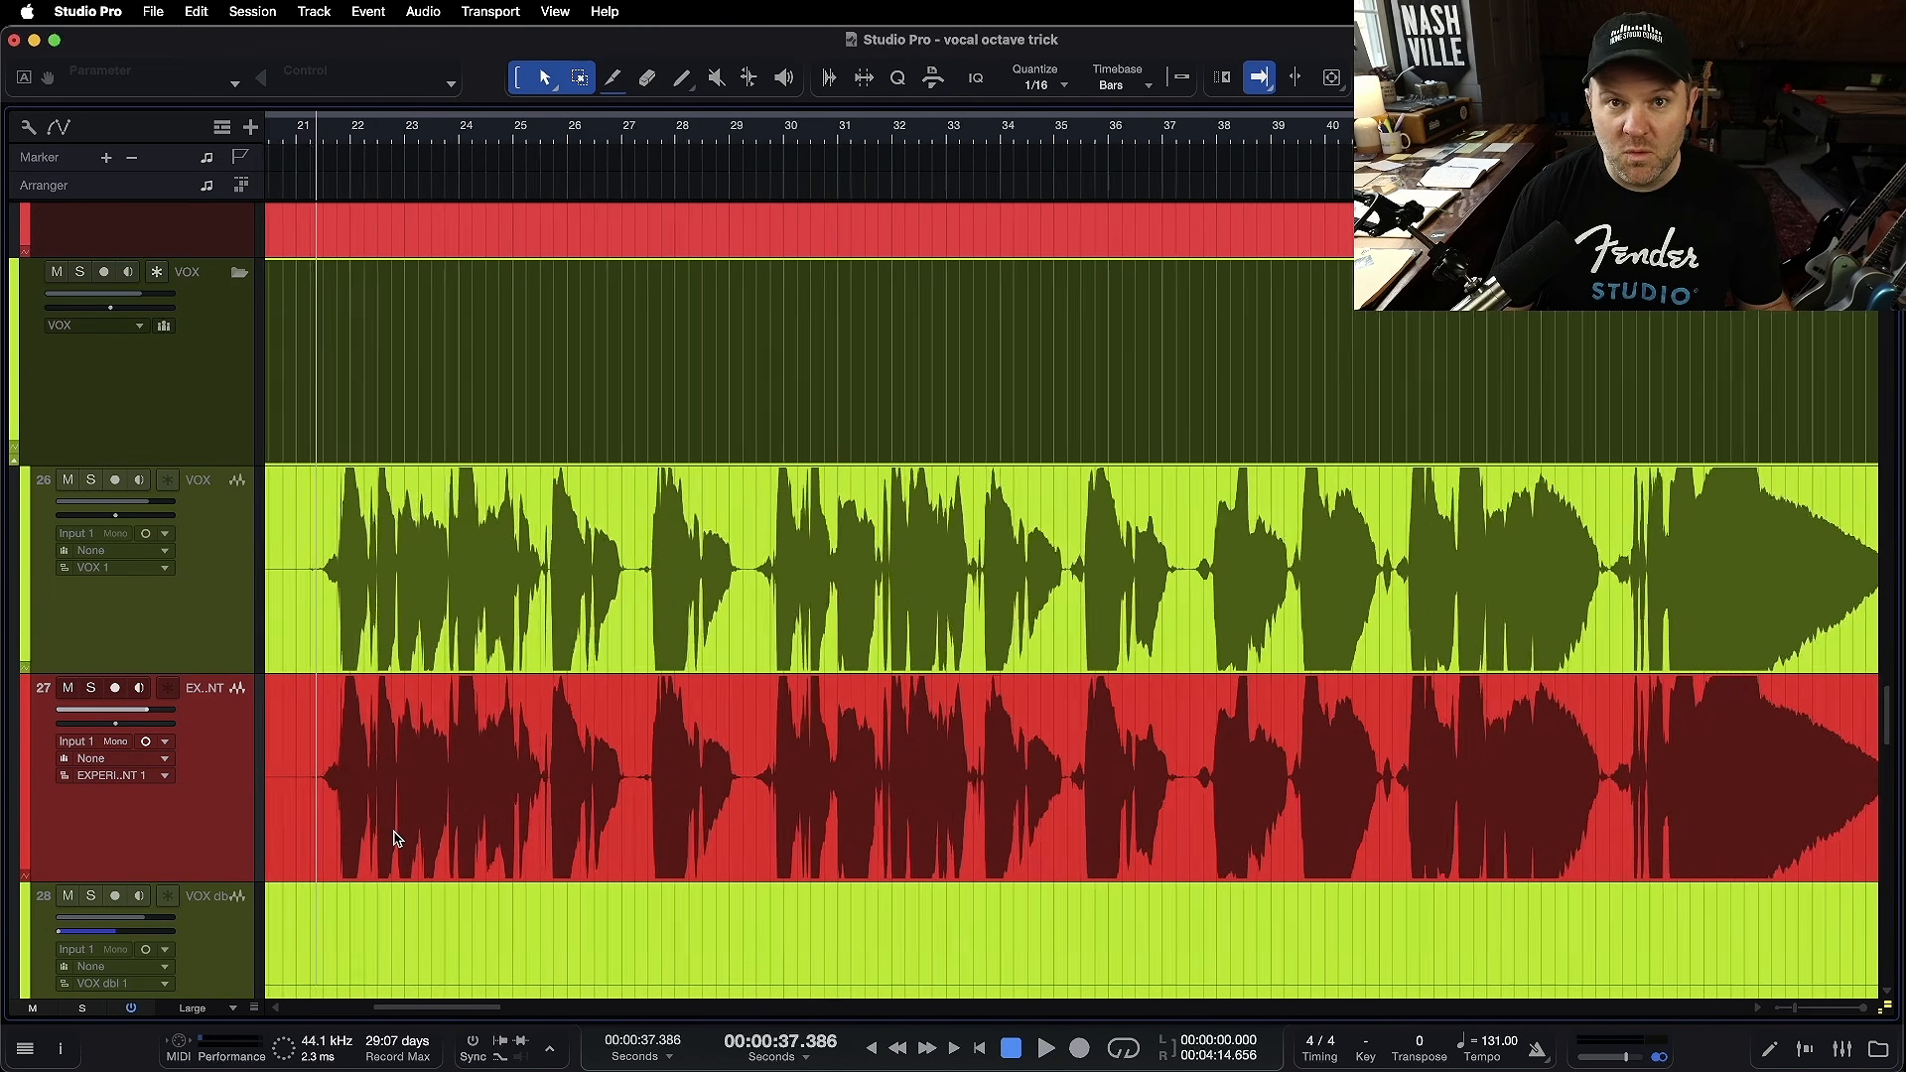
- Solo the EXPERIMENT track and play it back from the start of the first vocal phrase
key(s)
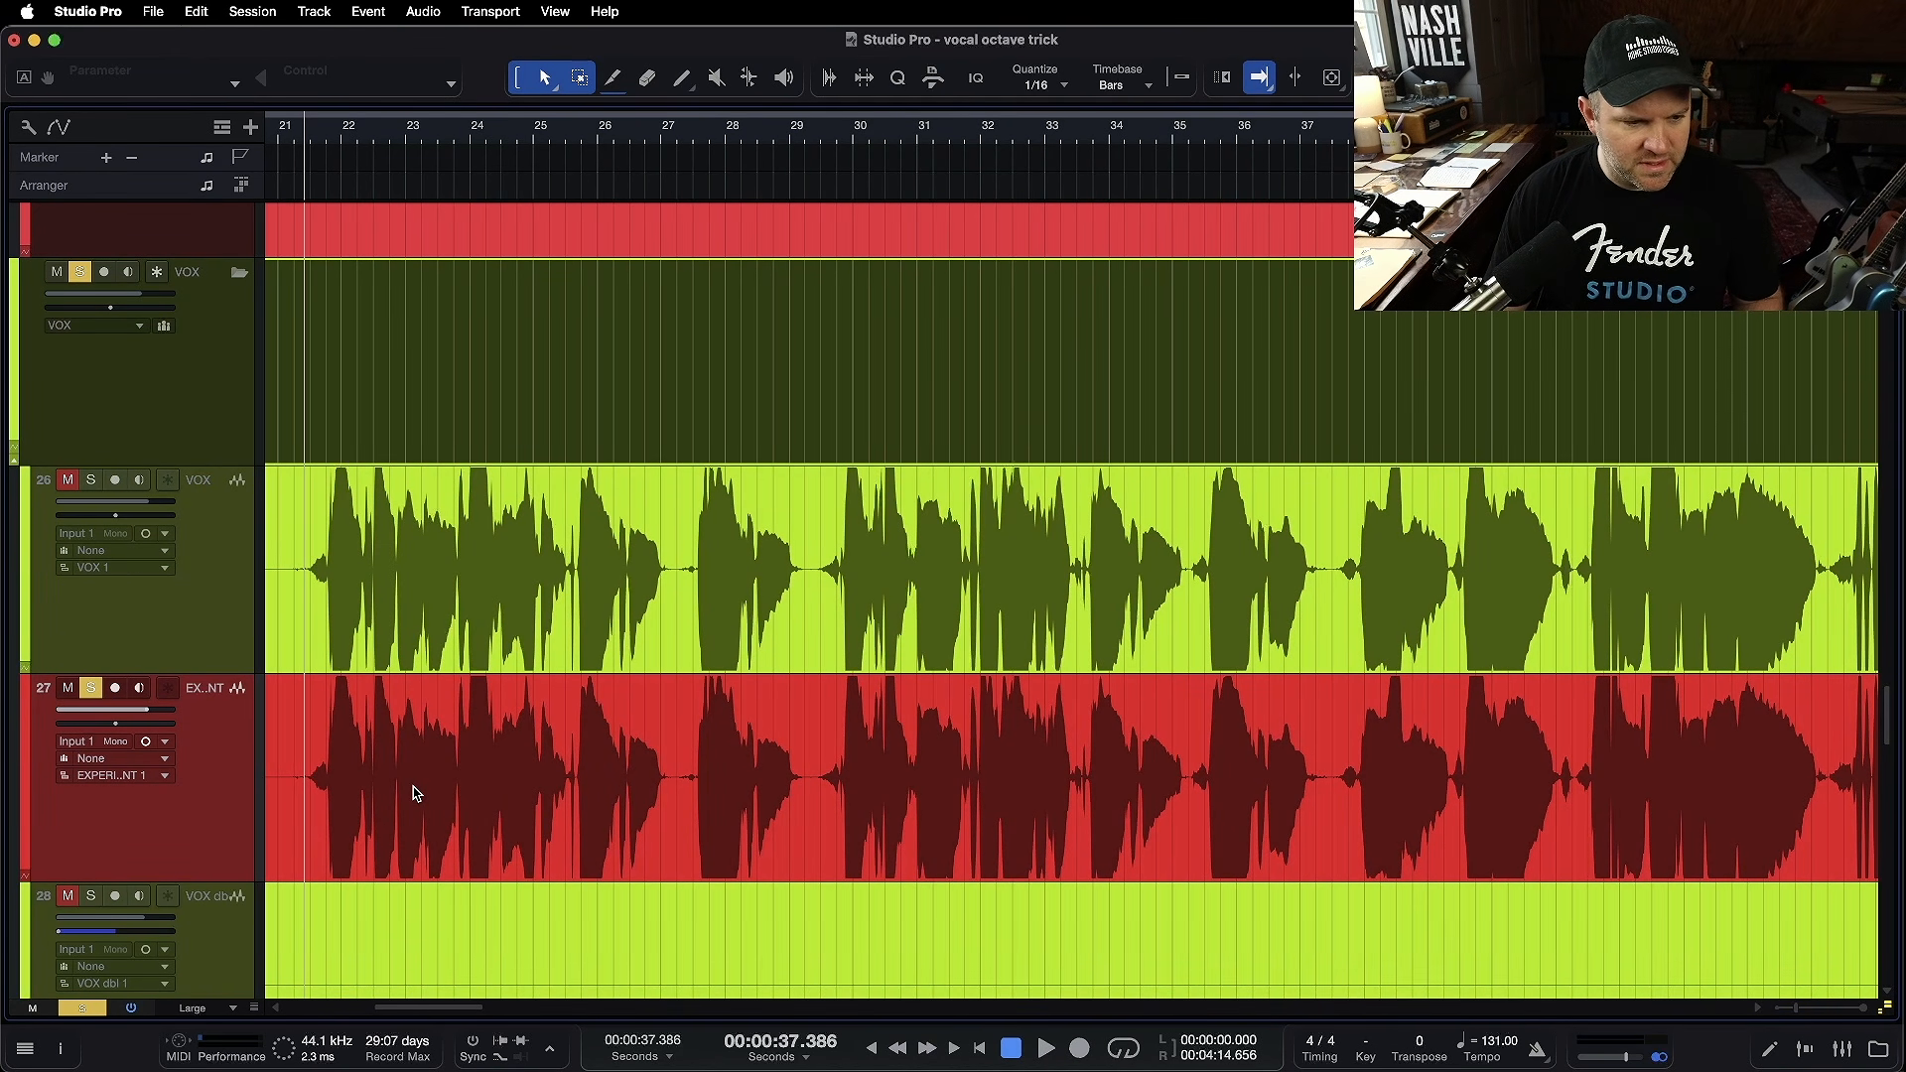
scroll(416, 793, up, 2)
scroll(416, 794, down, 2)
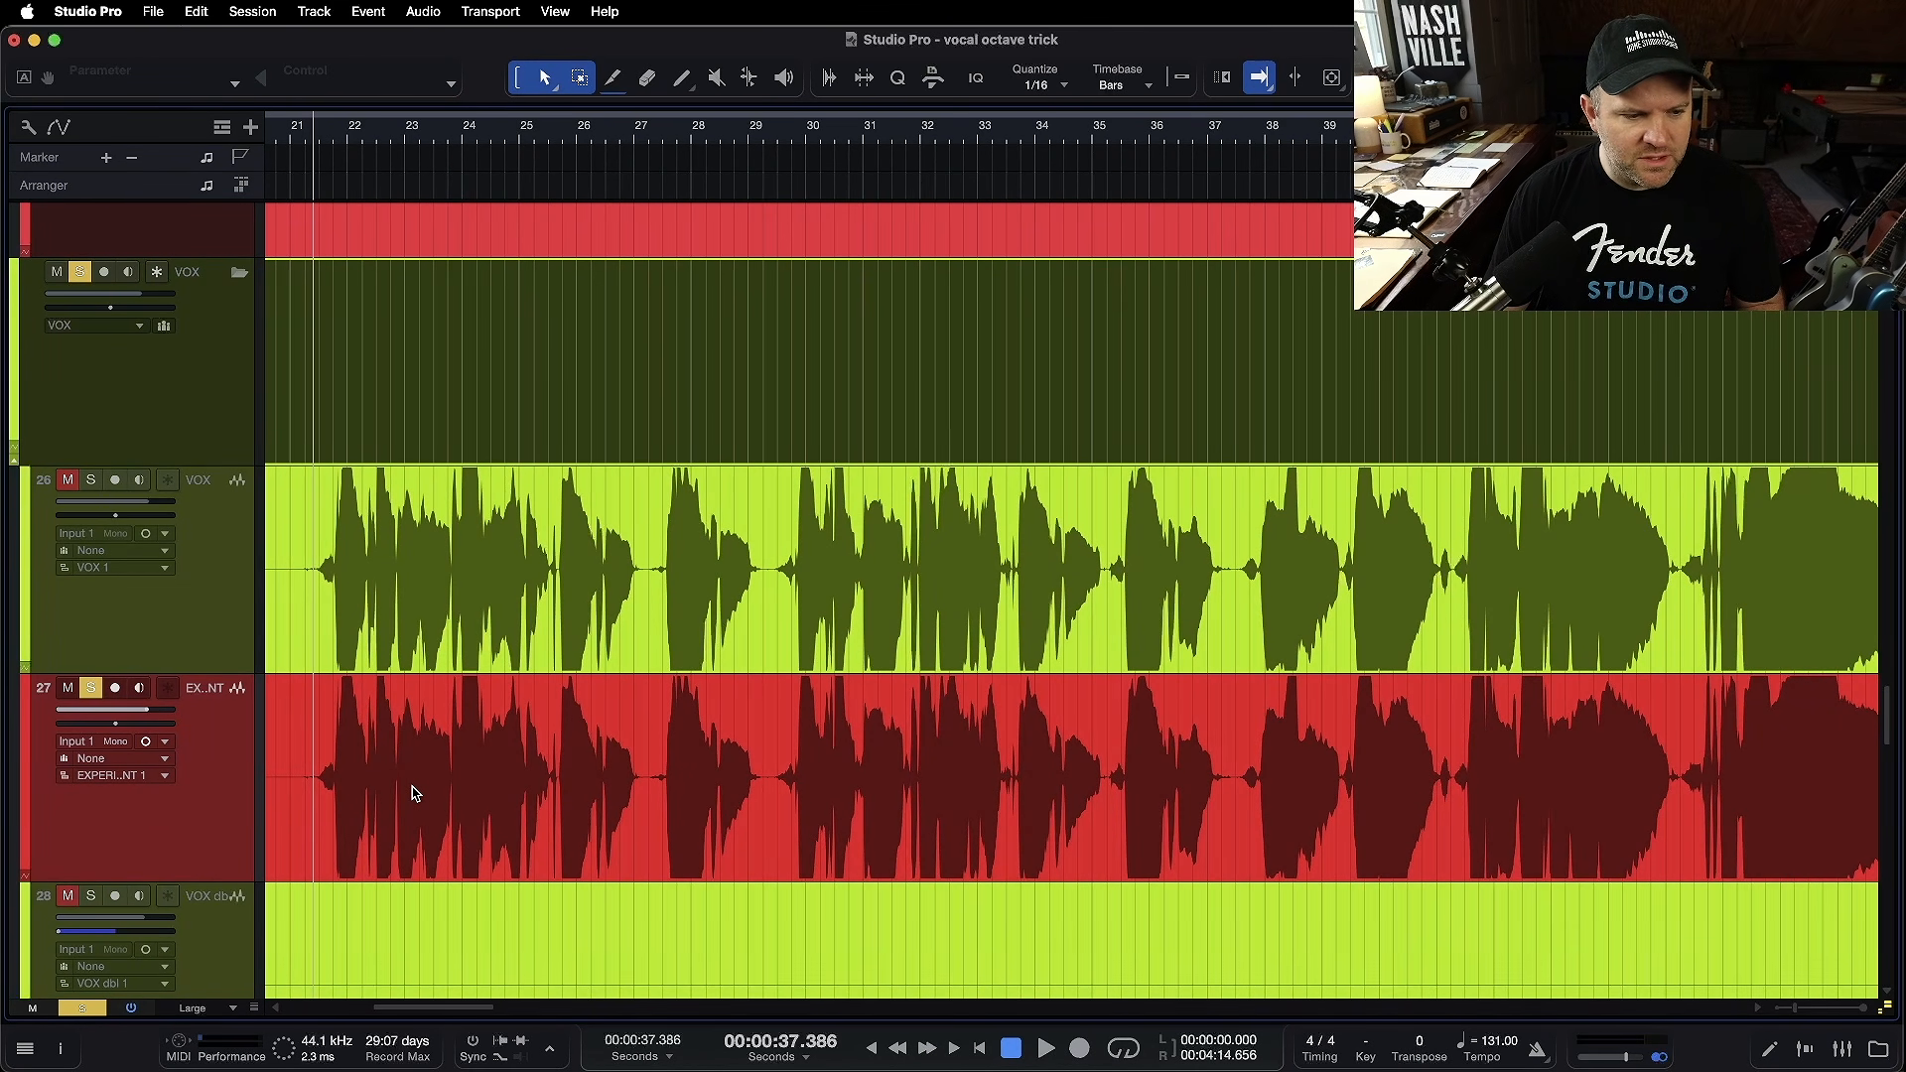
key(space)
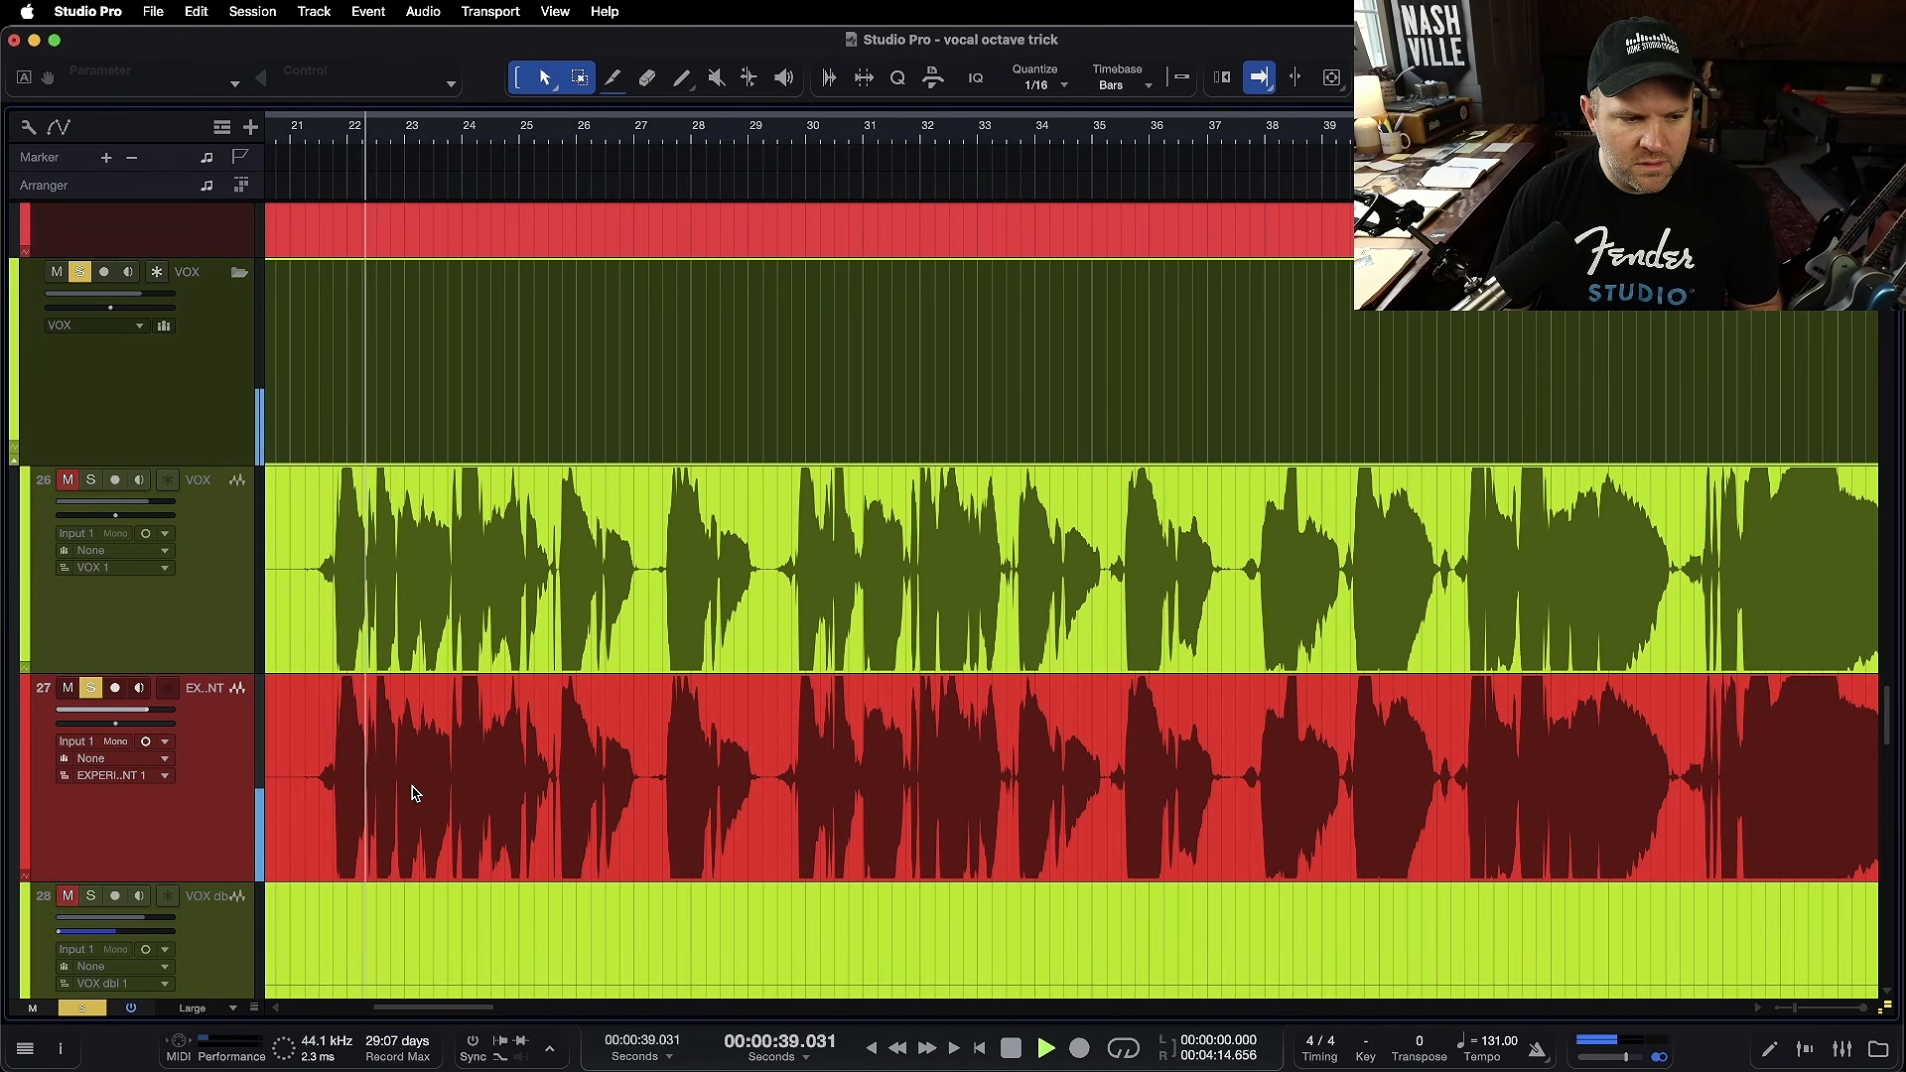
key(space)
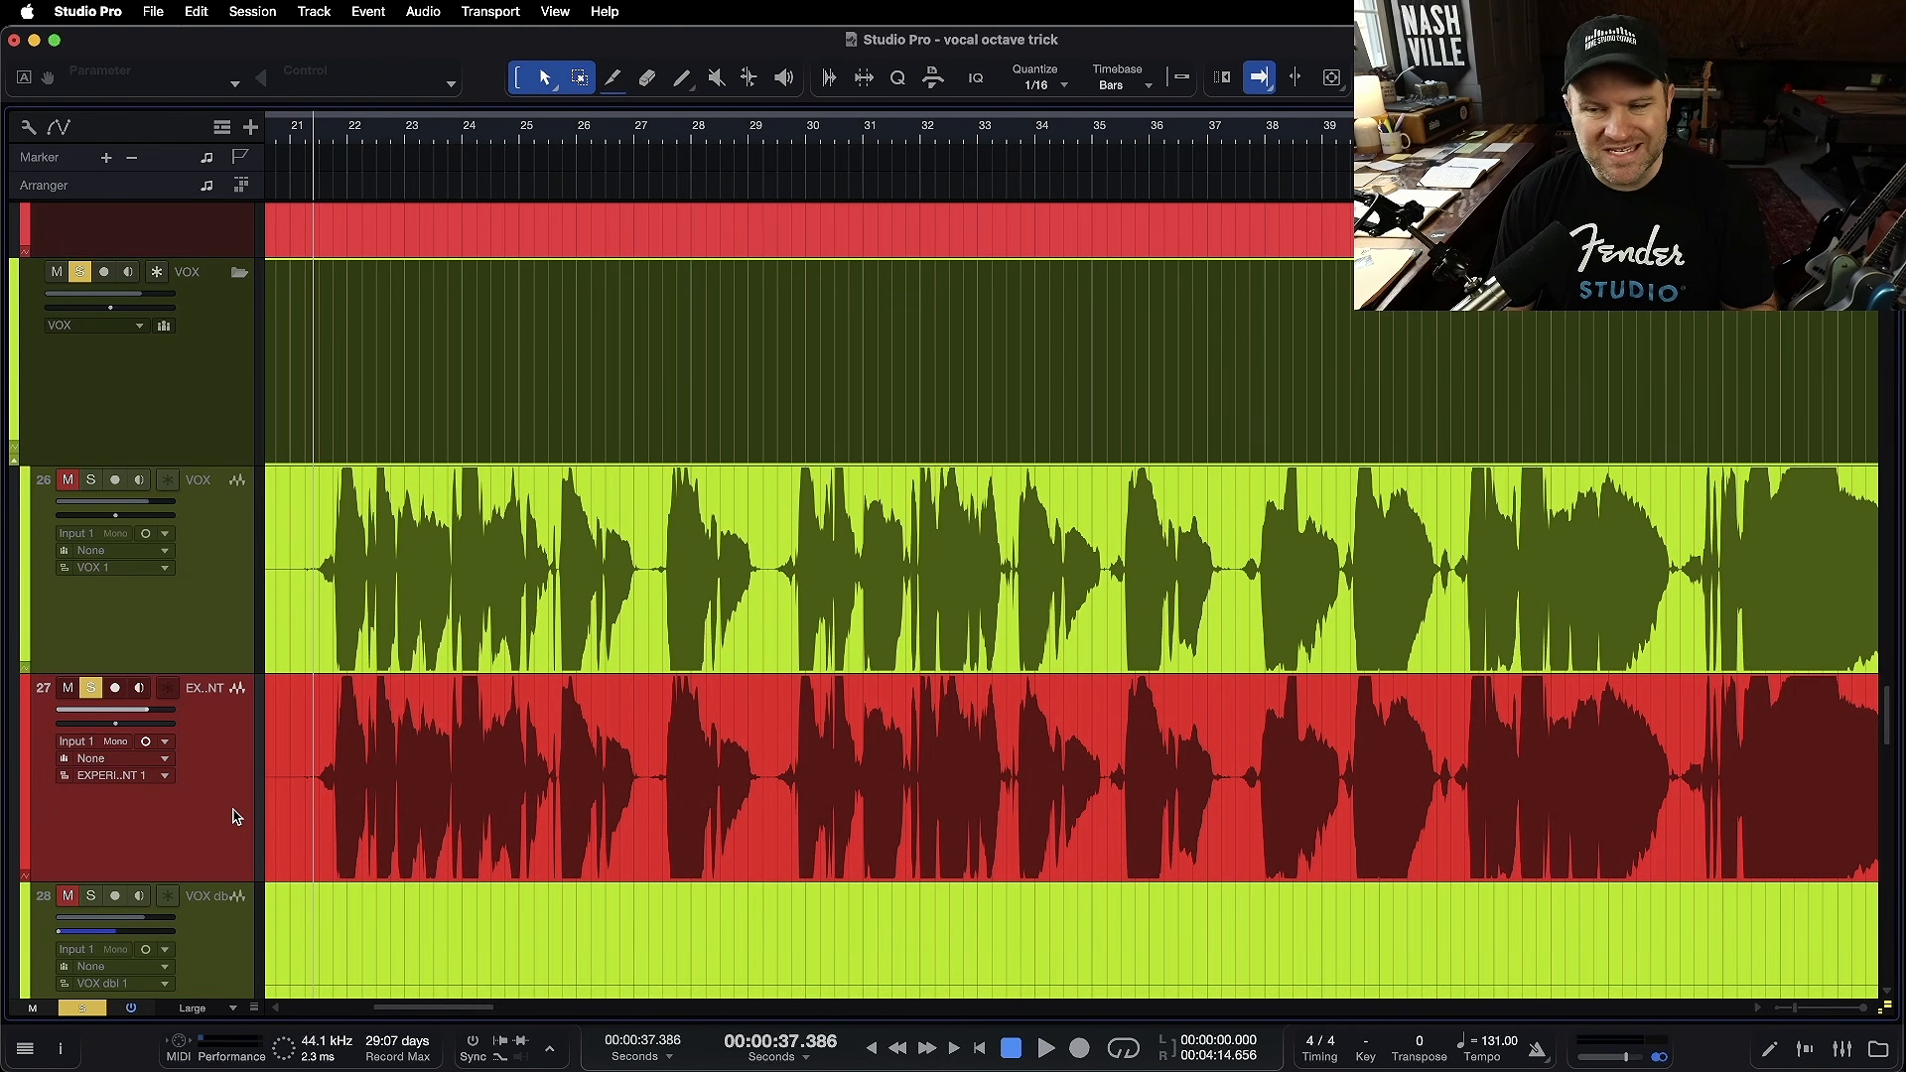
- Show the track inspector and enlarge its event section to expose the transpose, tune, gain and fade settings
key(F4)
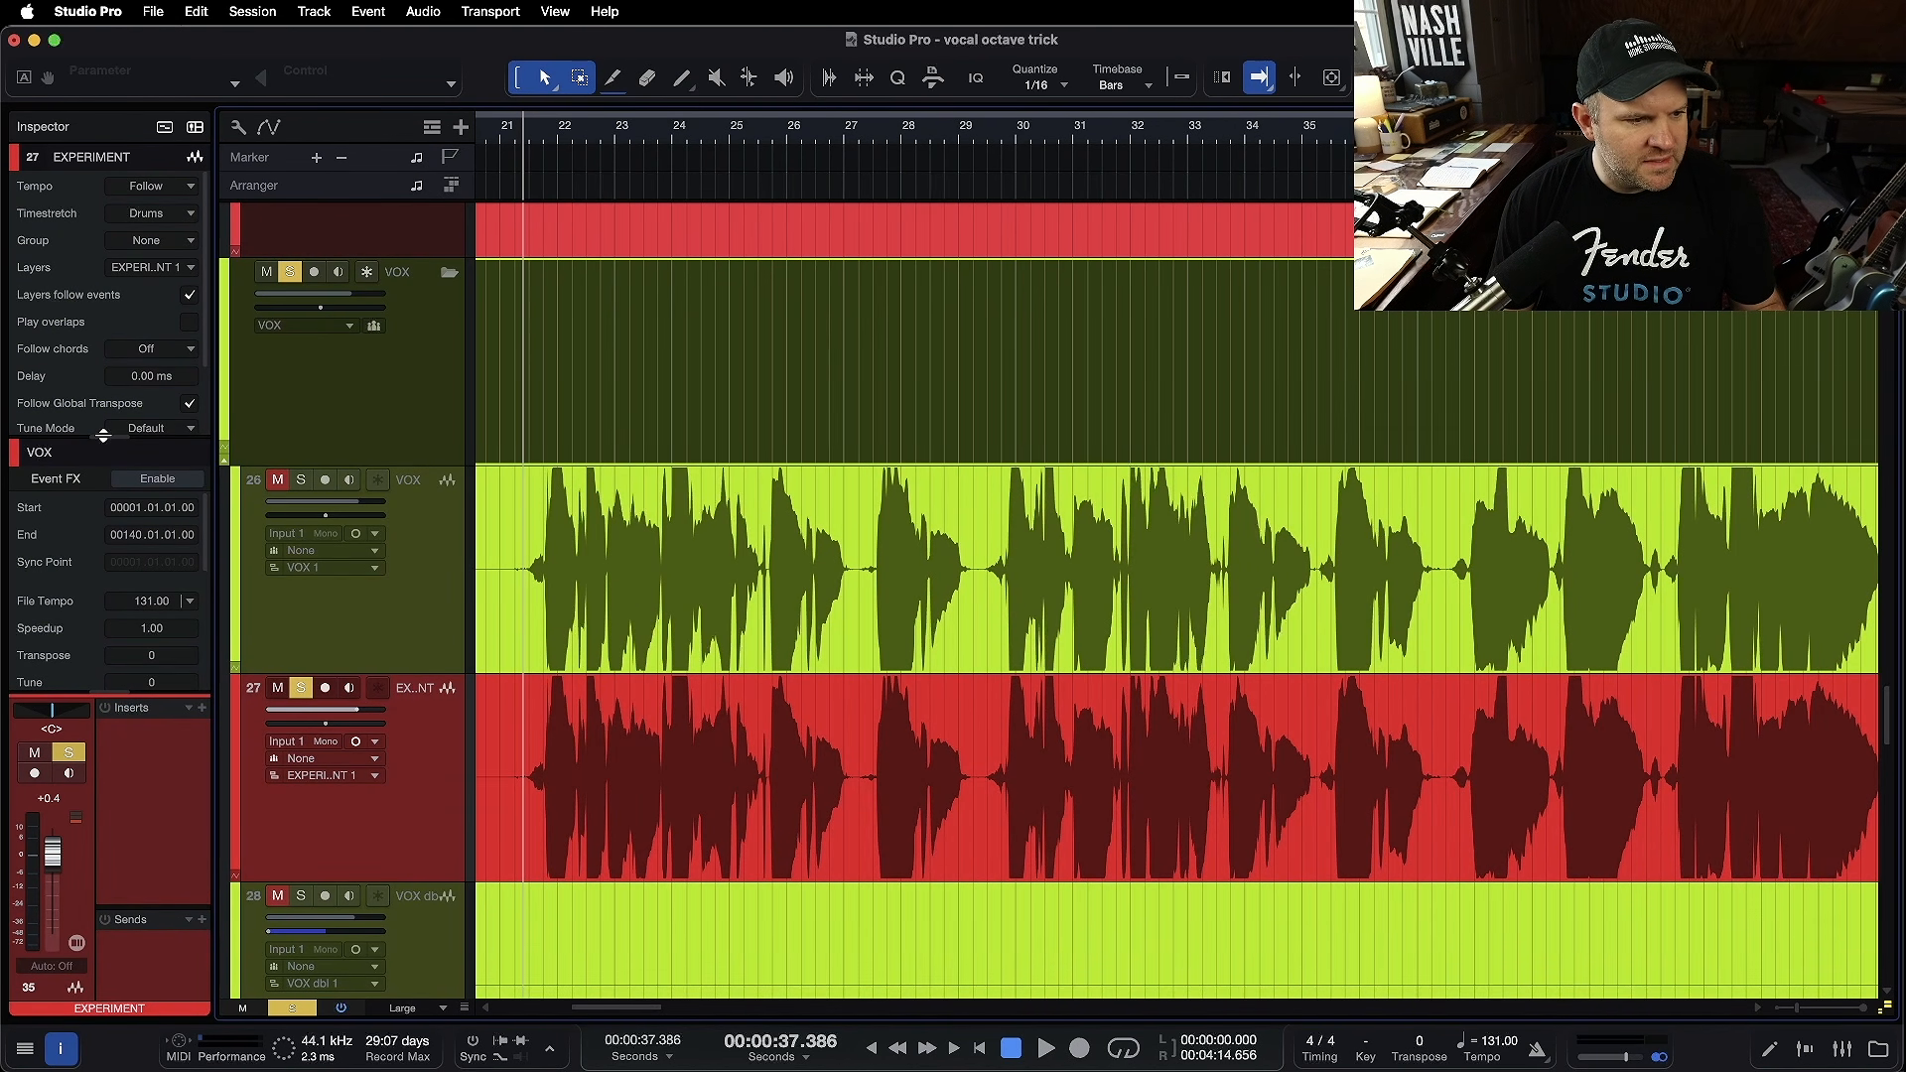
mouse_move(113, 693)
mouse_down()
mouse_move(121, 760)
mouse_move(108, 676)
mouse_up()
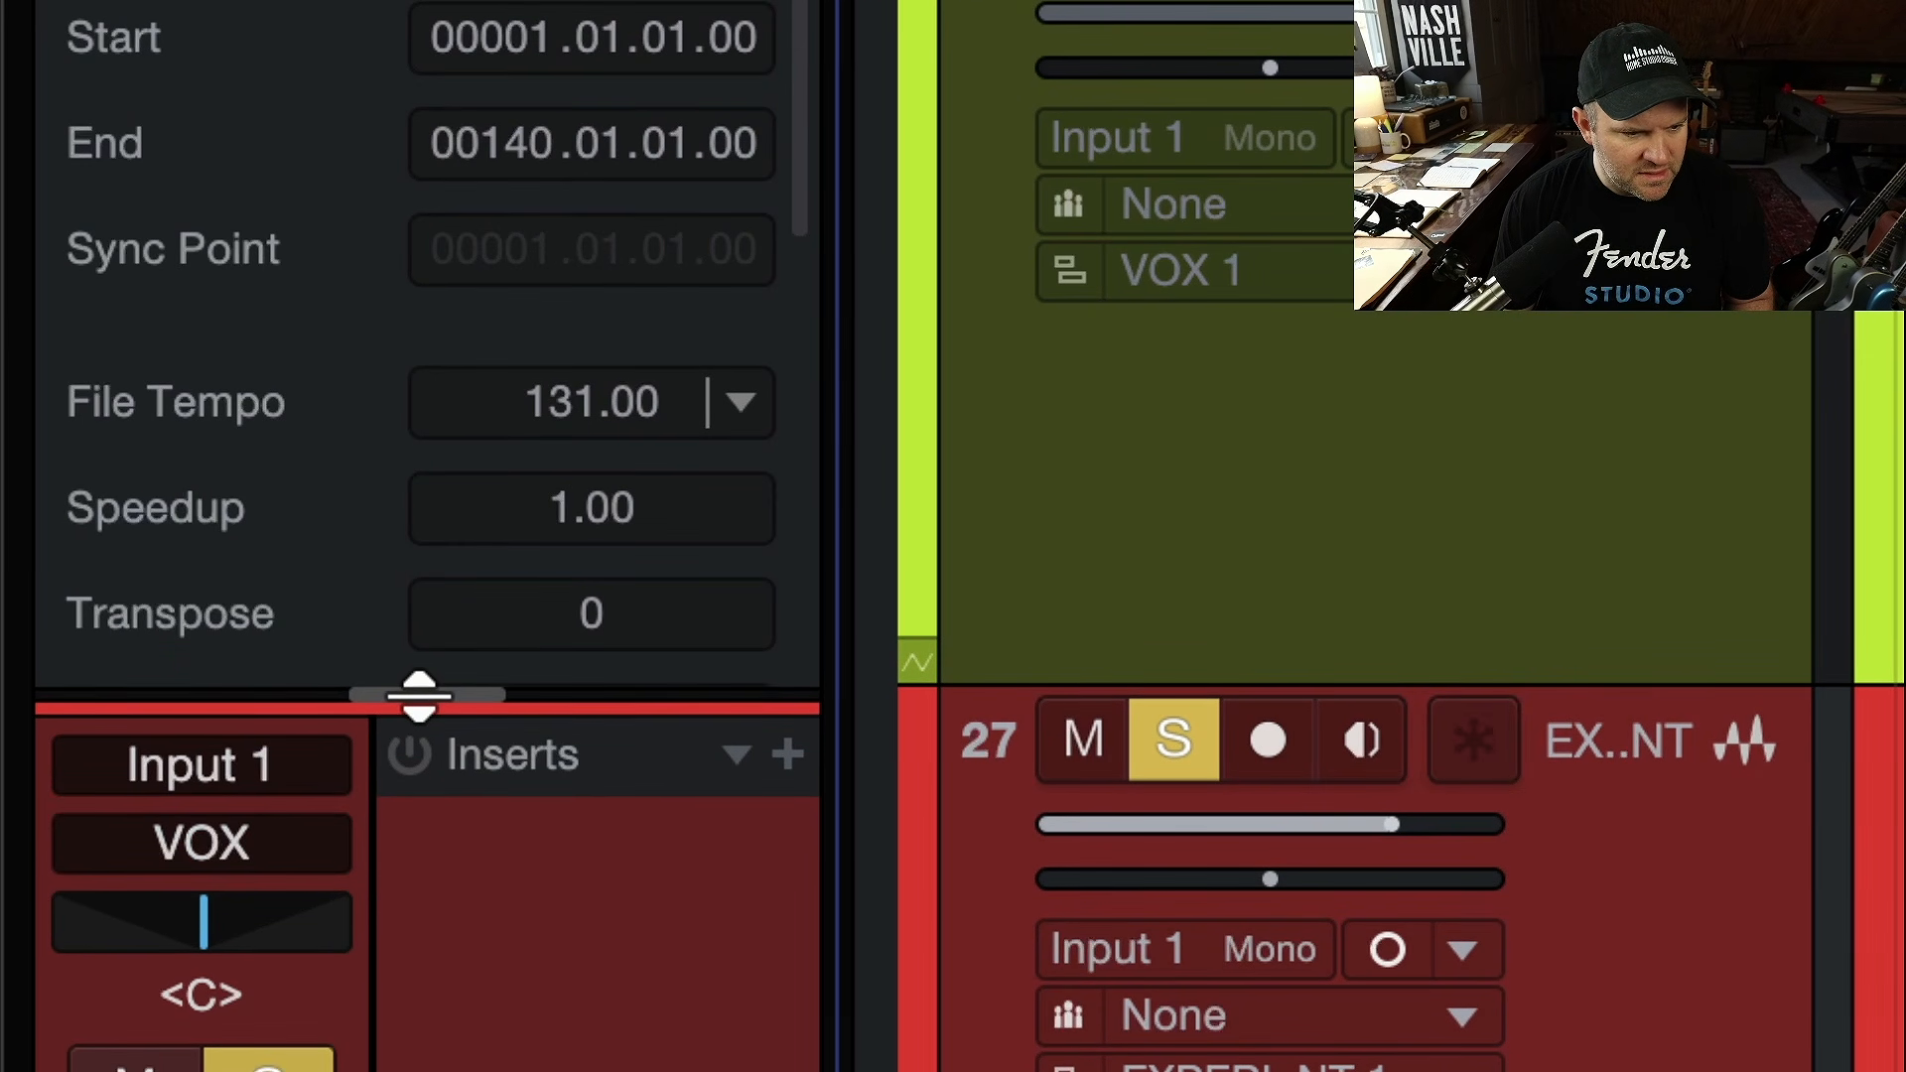
drag(418, 695, 423, 871)
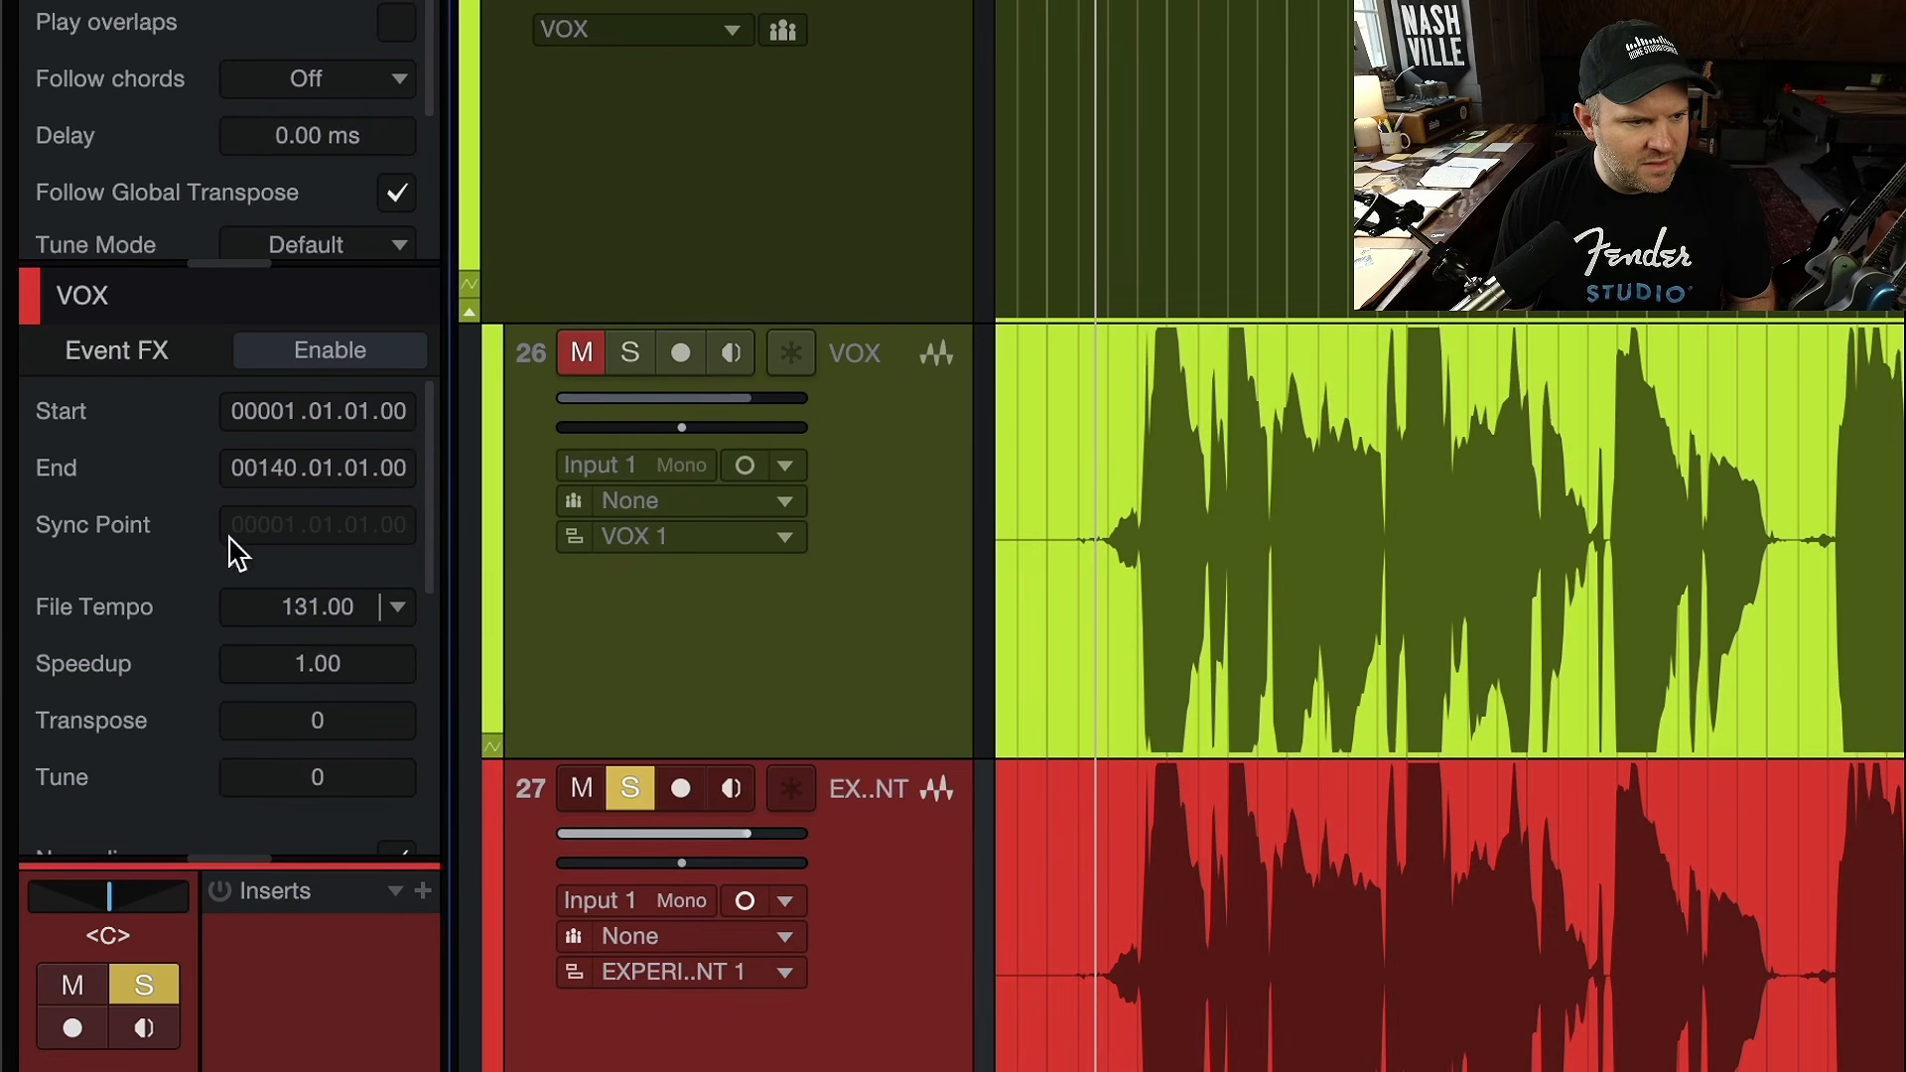
drag(235, 282, 247, 80)
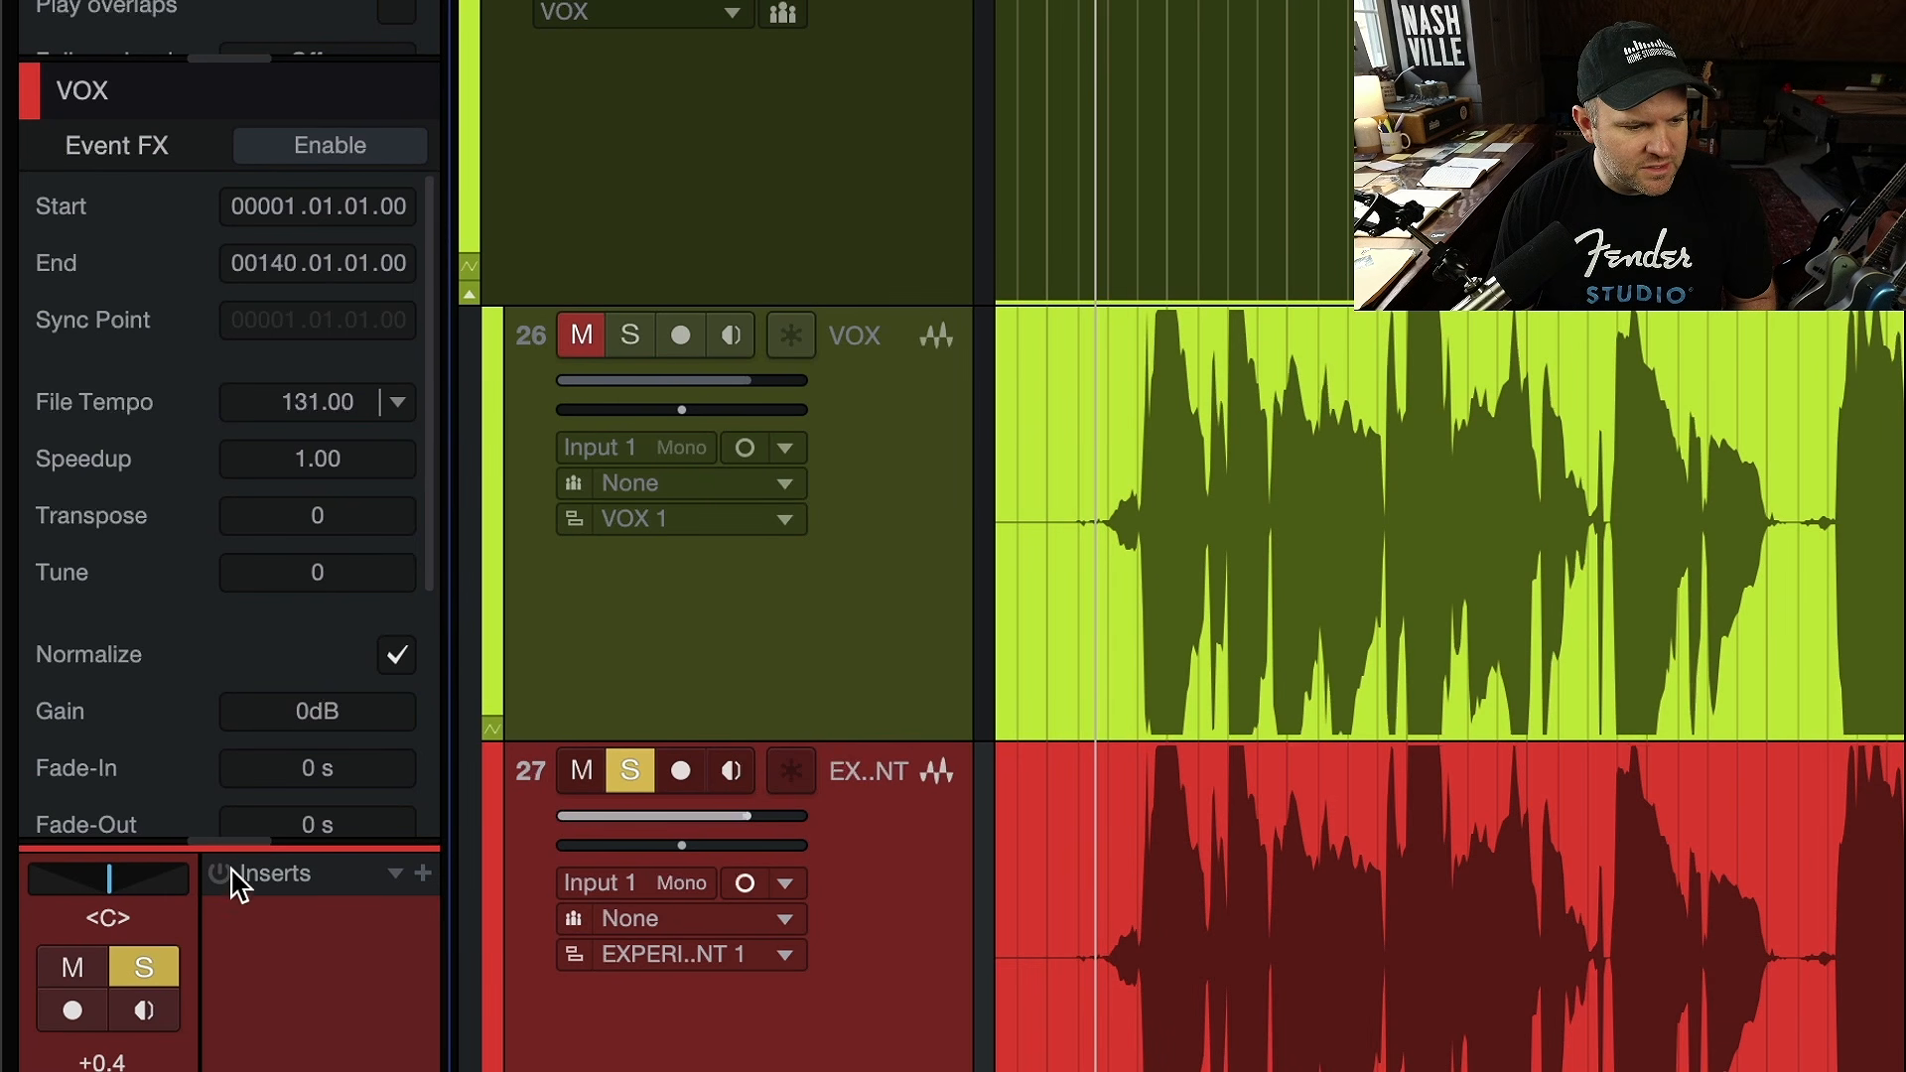
drag(238, 845, 242, 923)
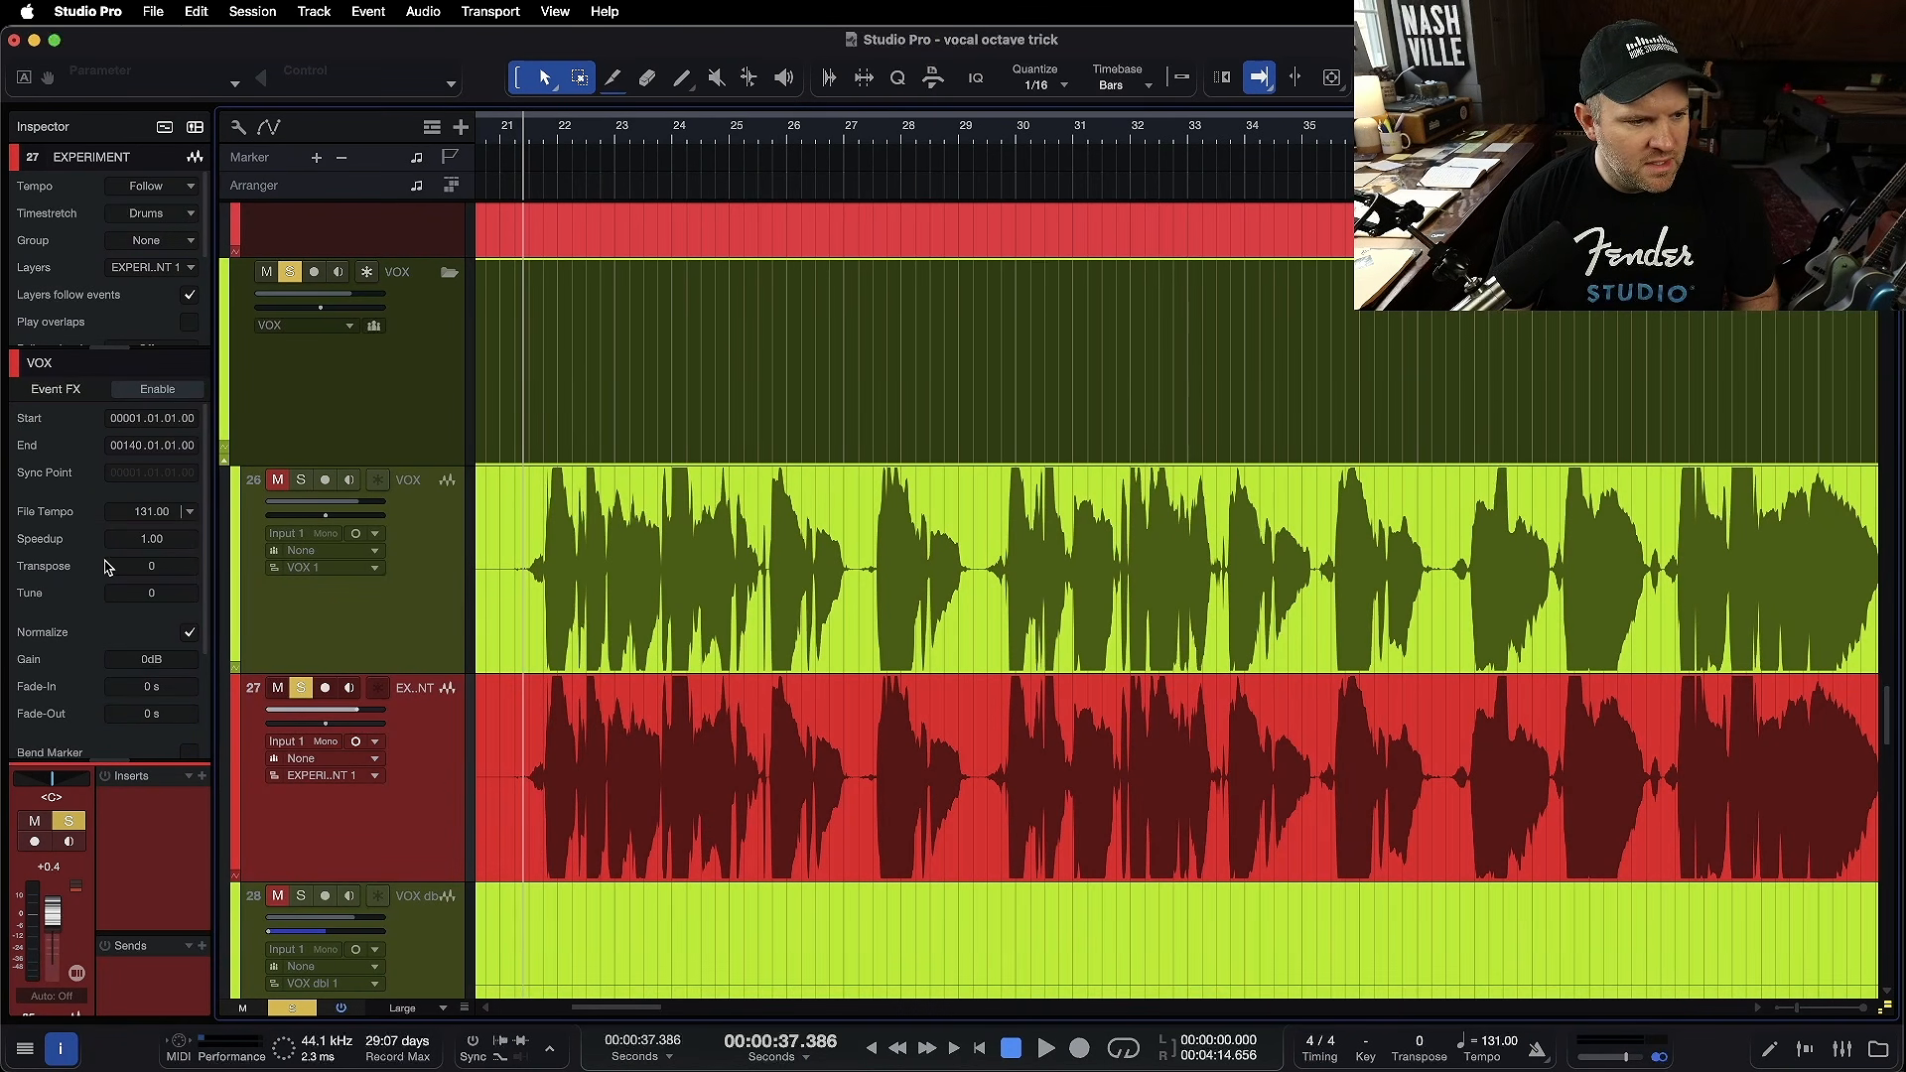
- Select the whole vocal event on the EXPERIMENT track and set its transpose to 12 semitones
key(shift+f)
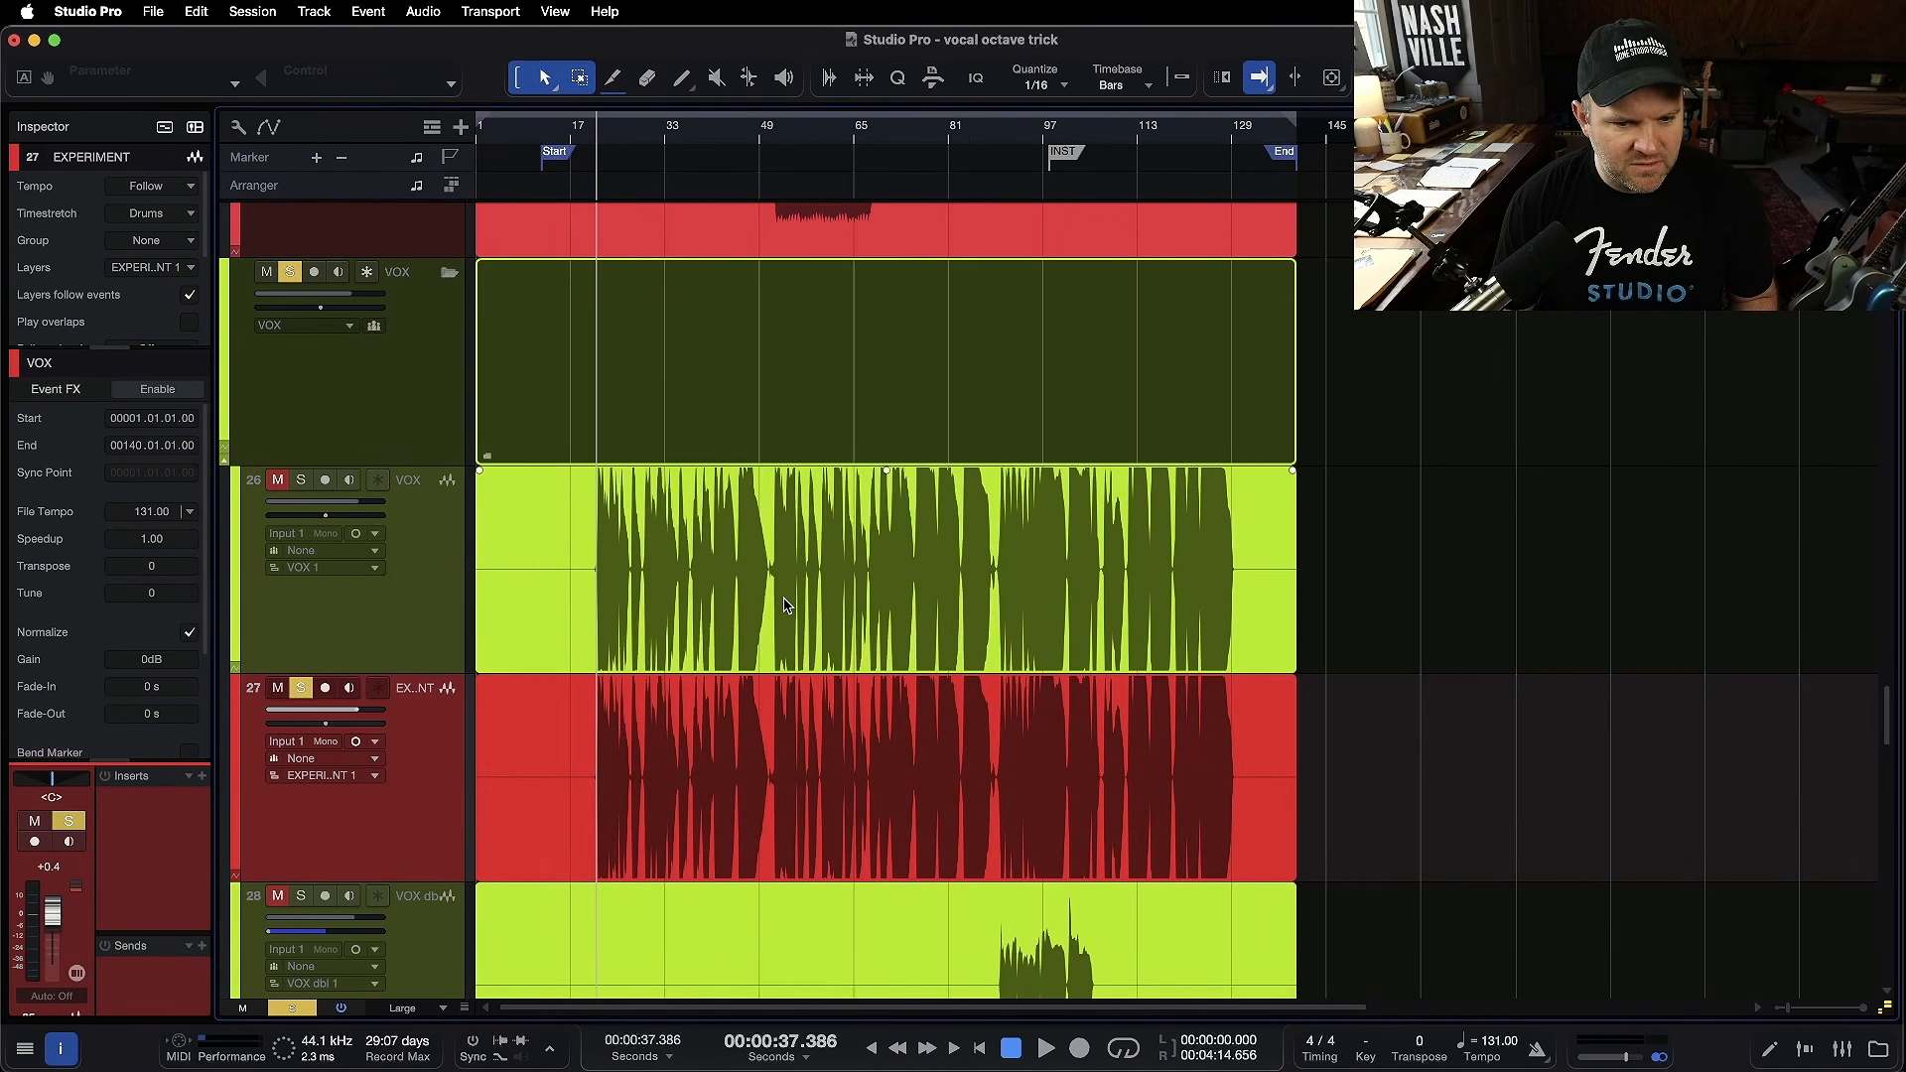
click(681, 824)
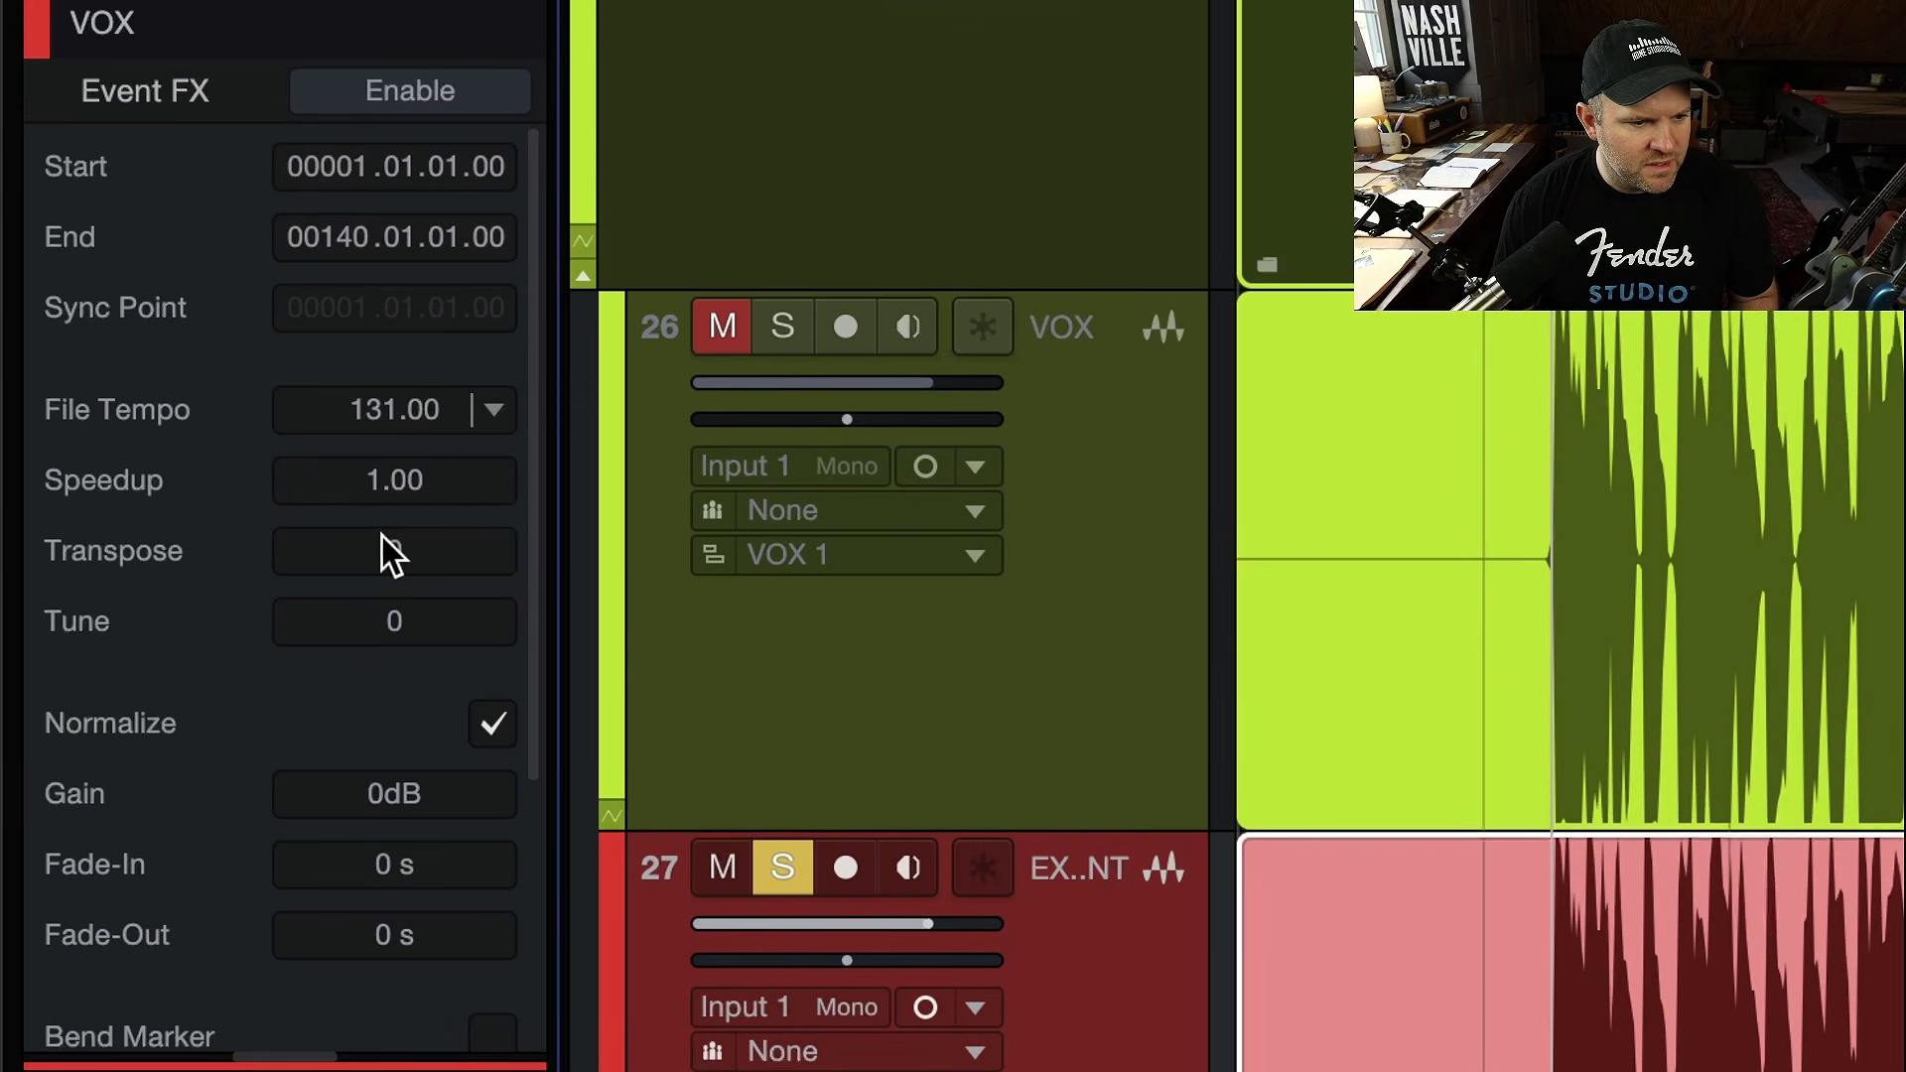
click(147, 566)
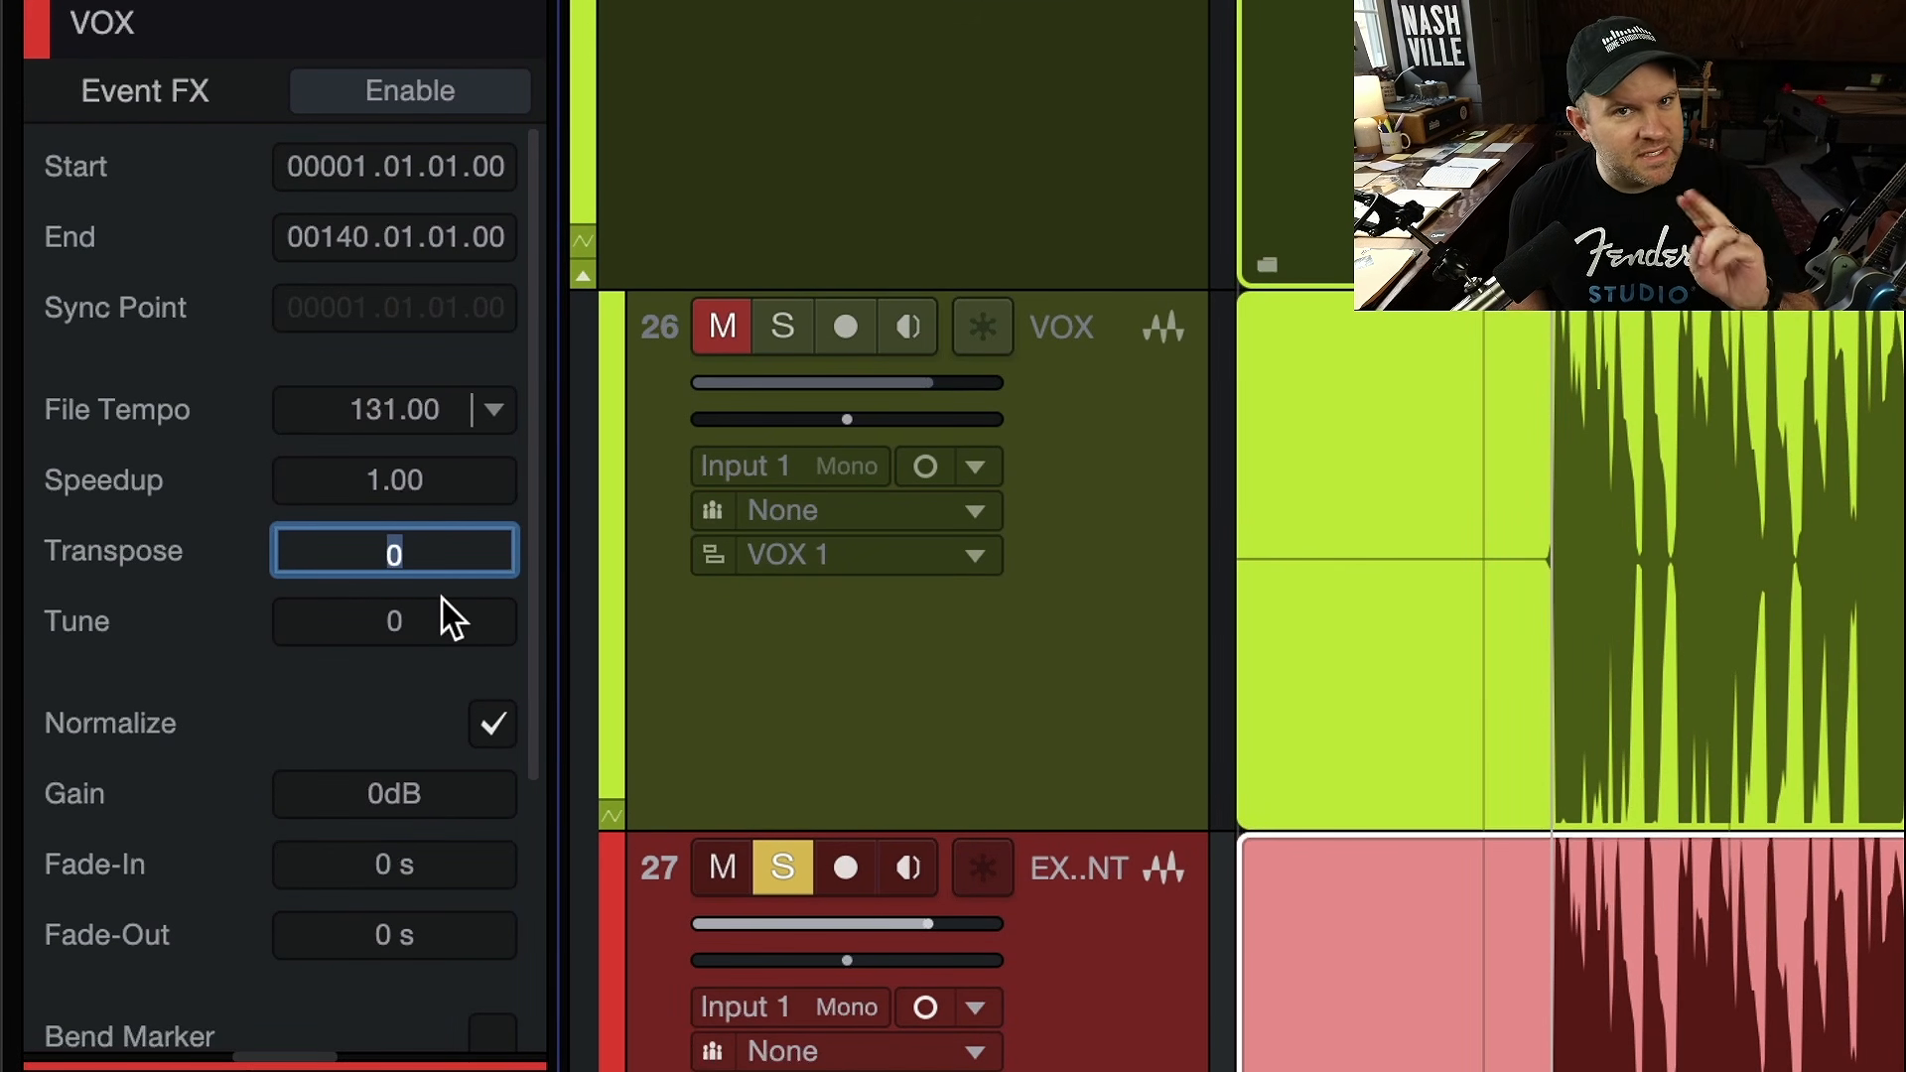
text(12)
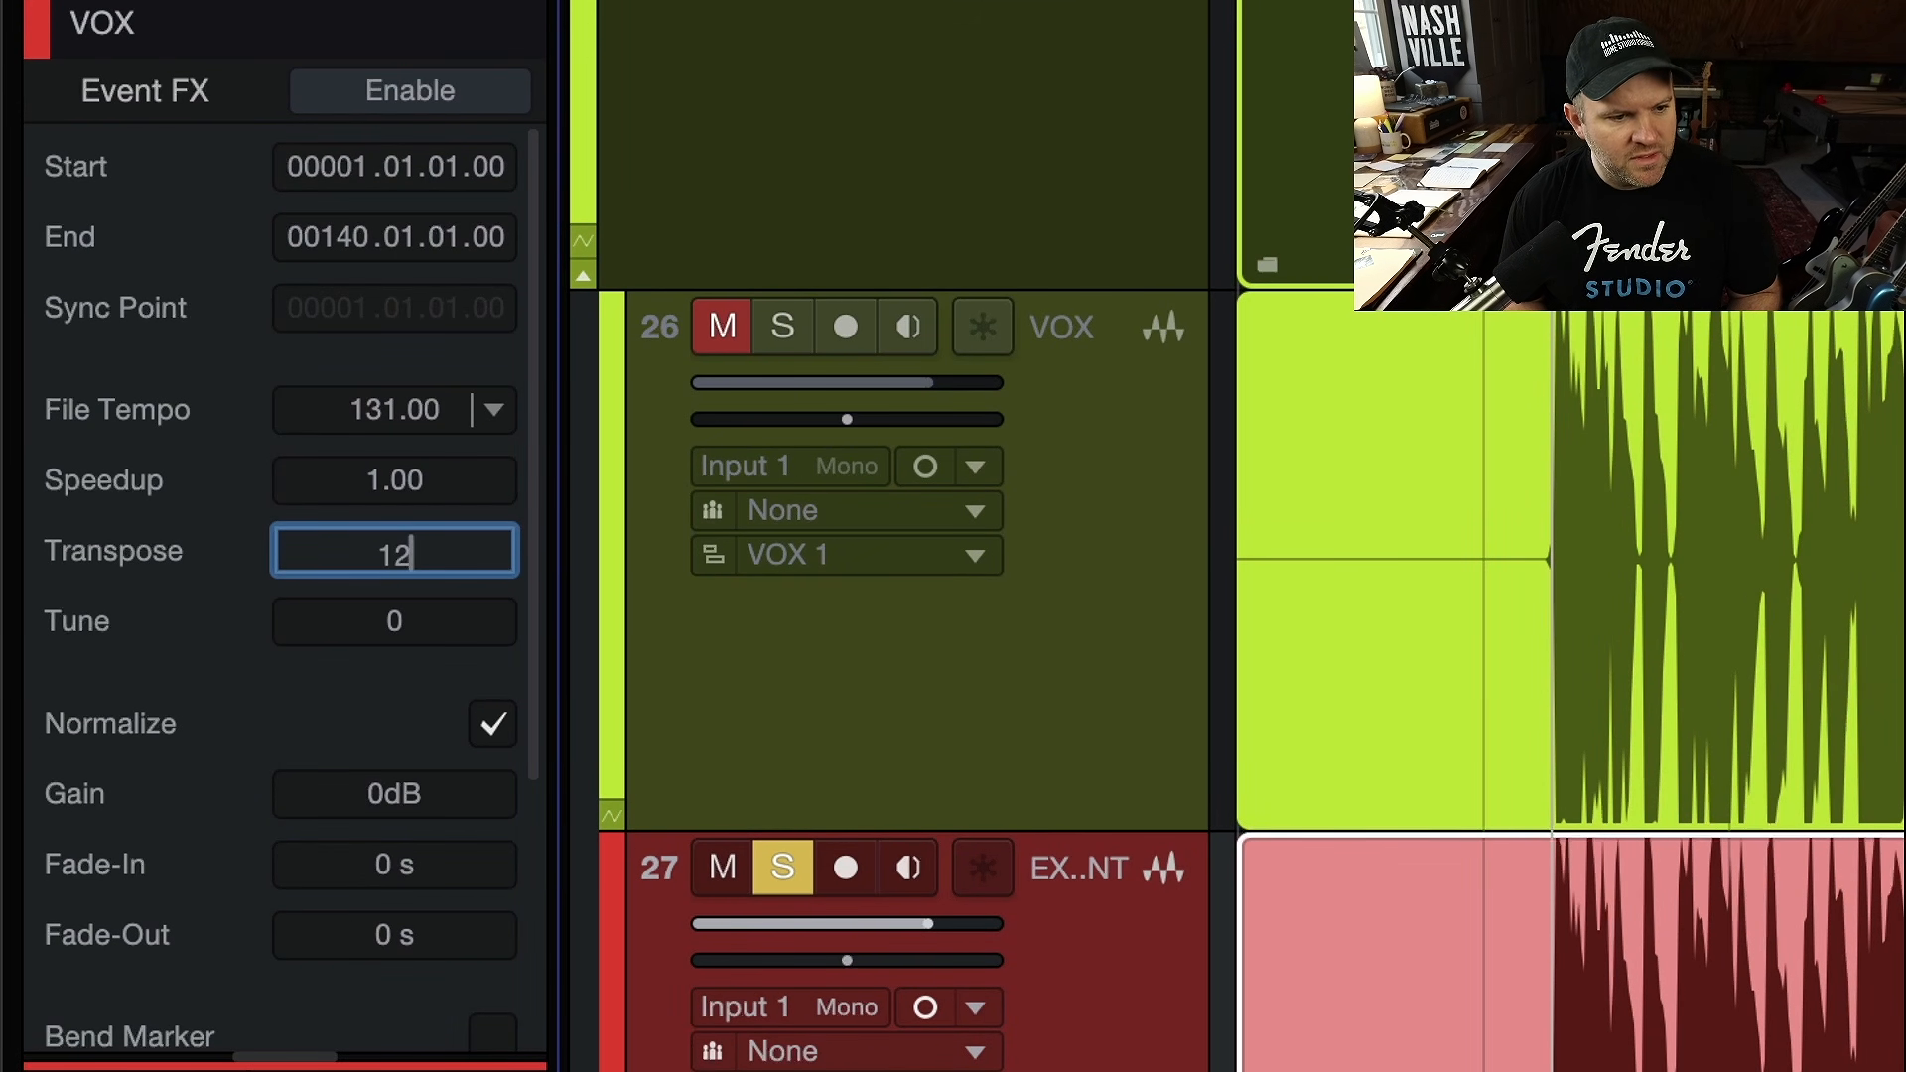
key(Return)
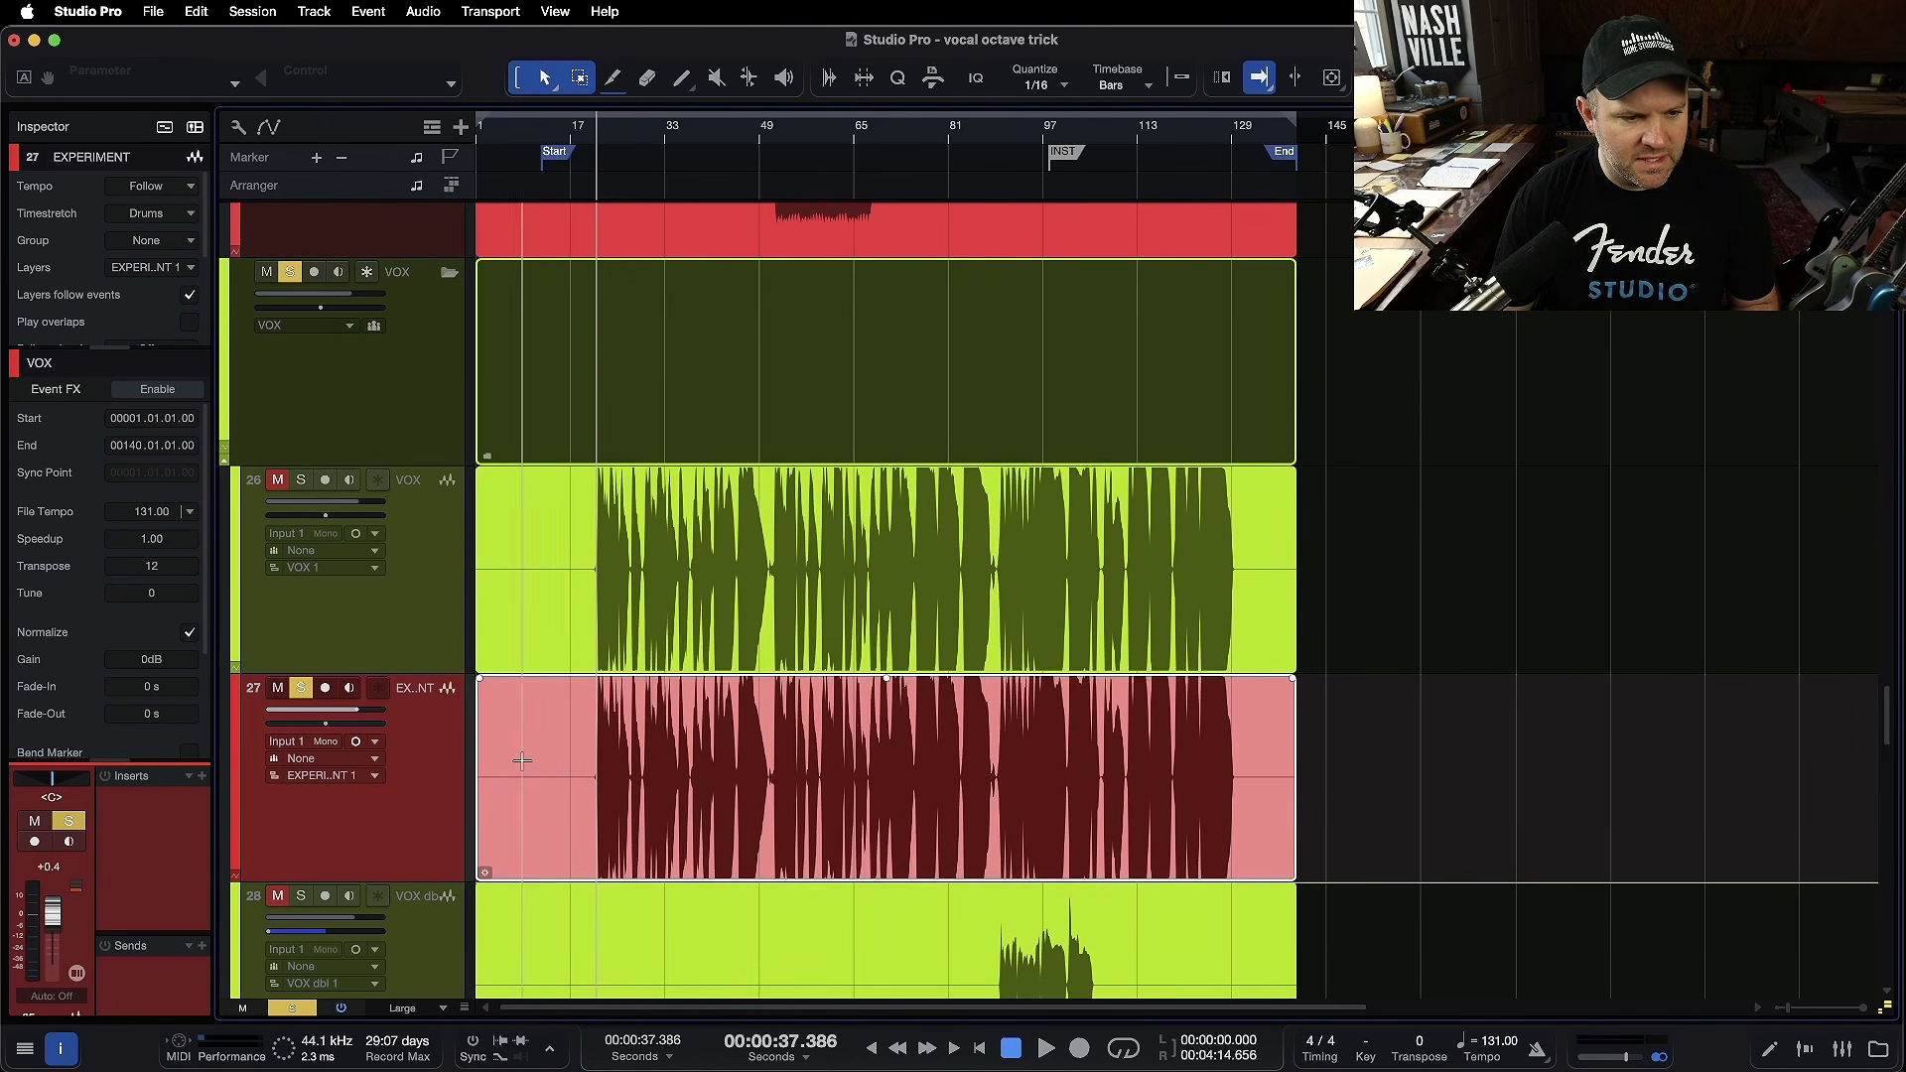
- Play back the soloed, transposed vocal from its first phrase to check the octave-up sound
scroll(661, 649, up, 5)
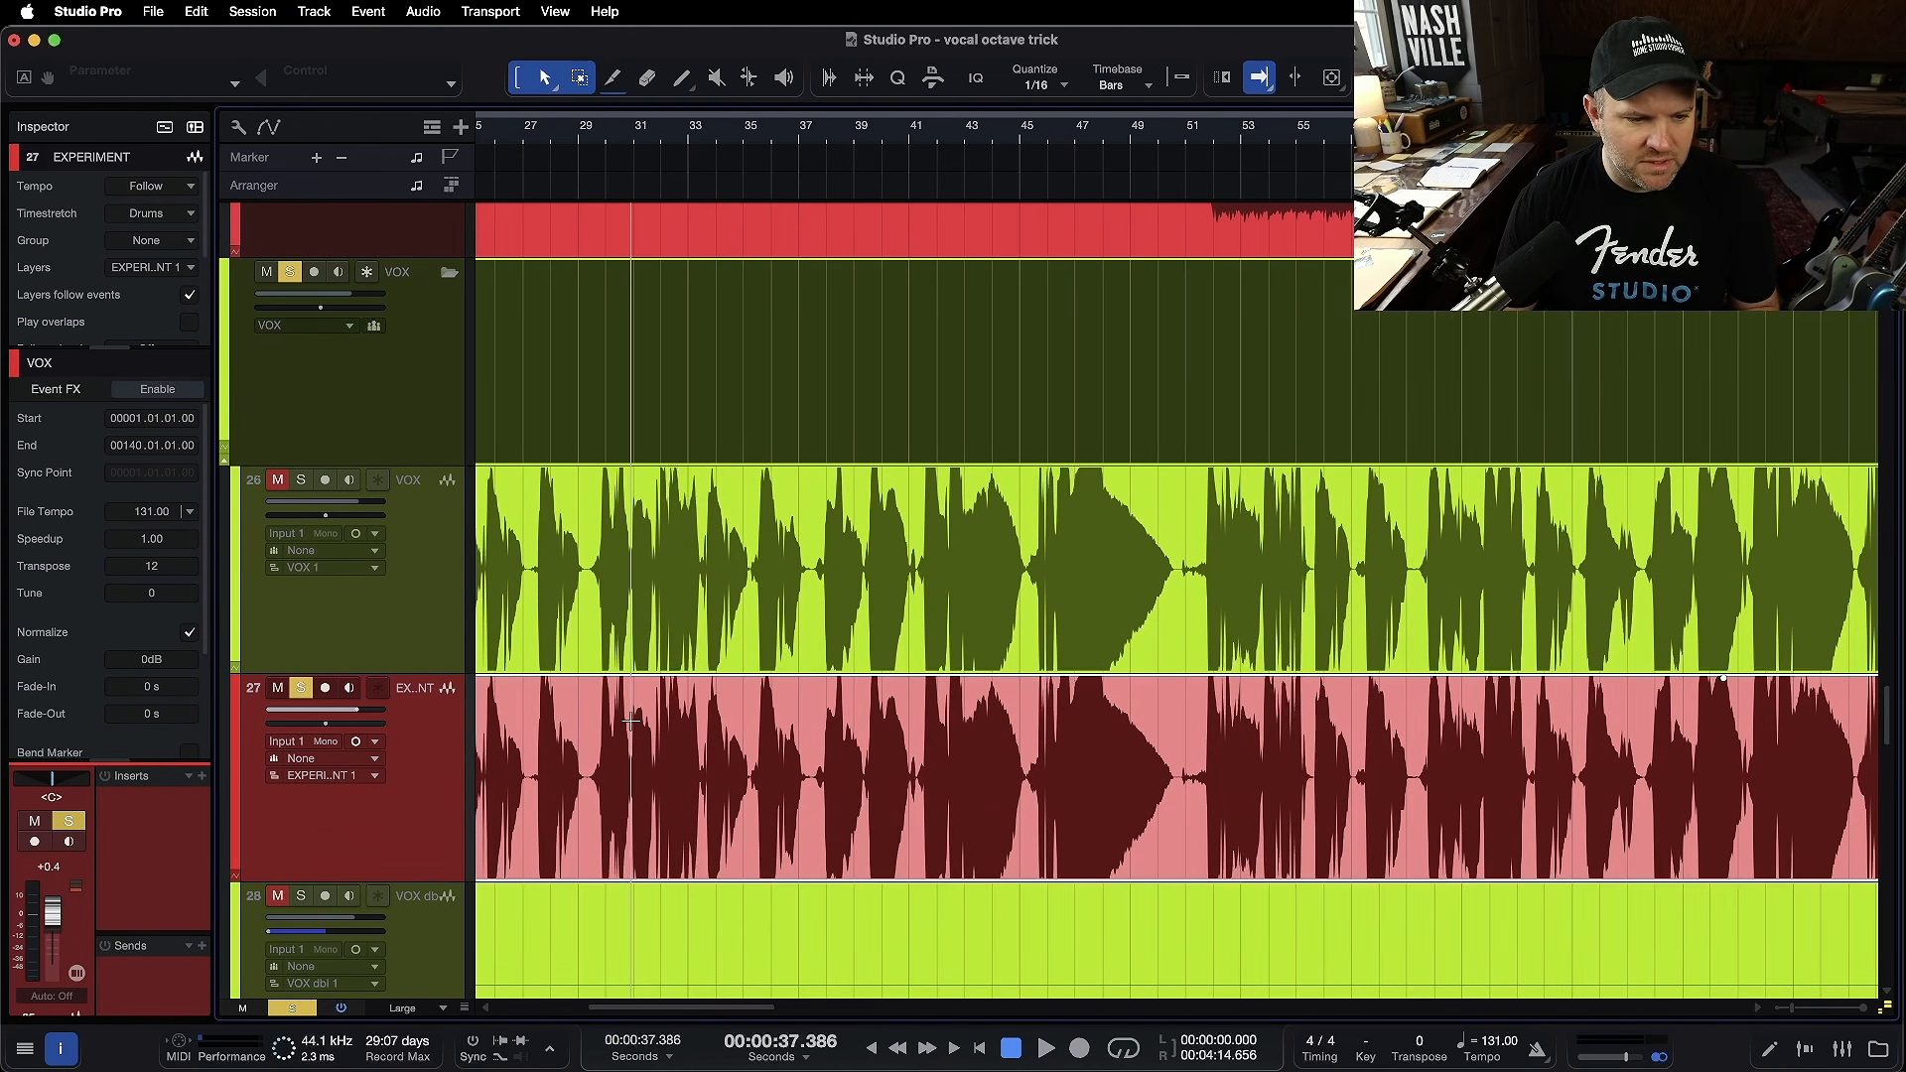
key(space)
scroll(590, 765, left, 2)
scroll(586, 767, left, 1)
key(f)
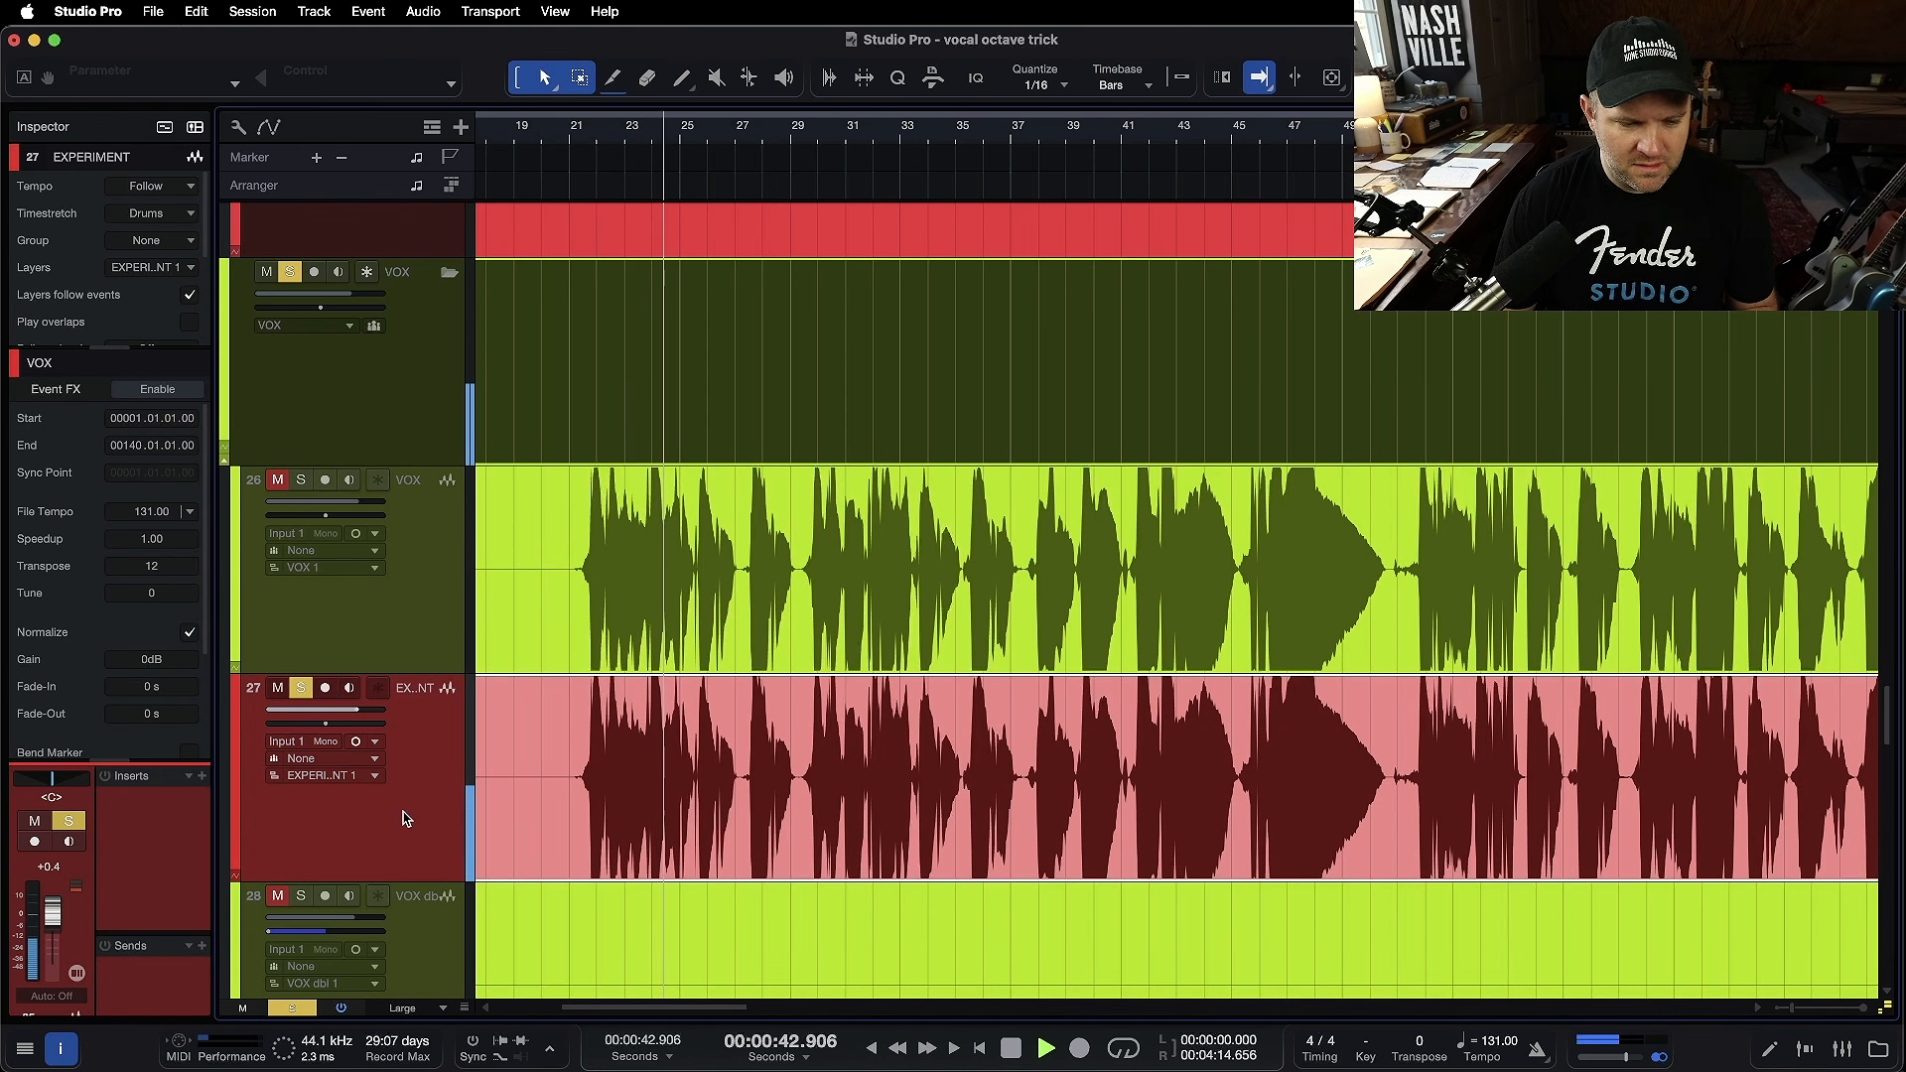
key(space)
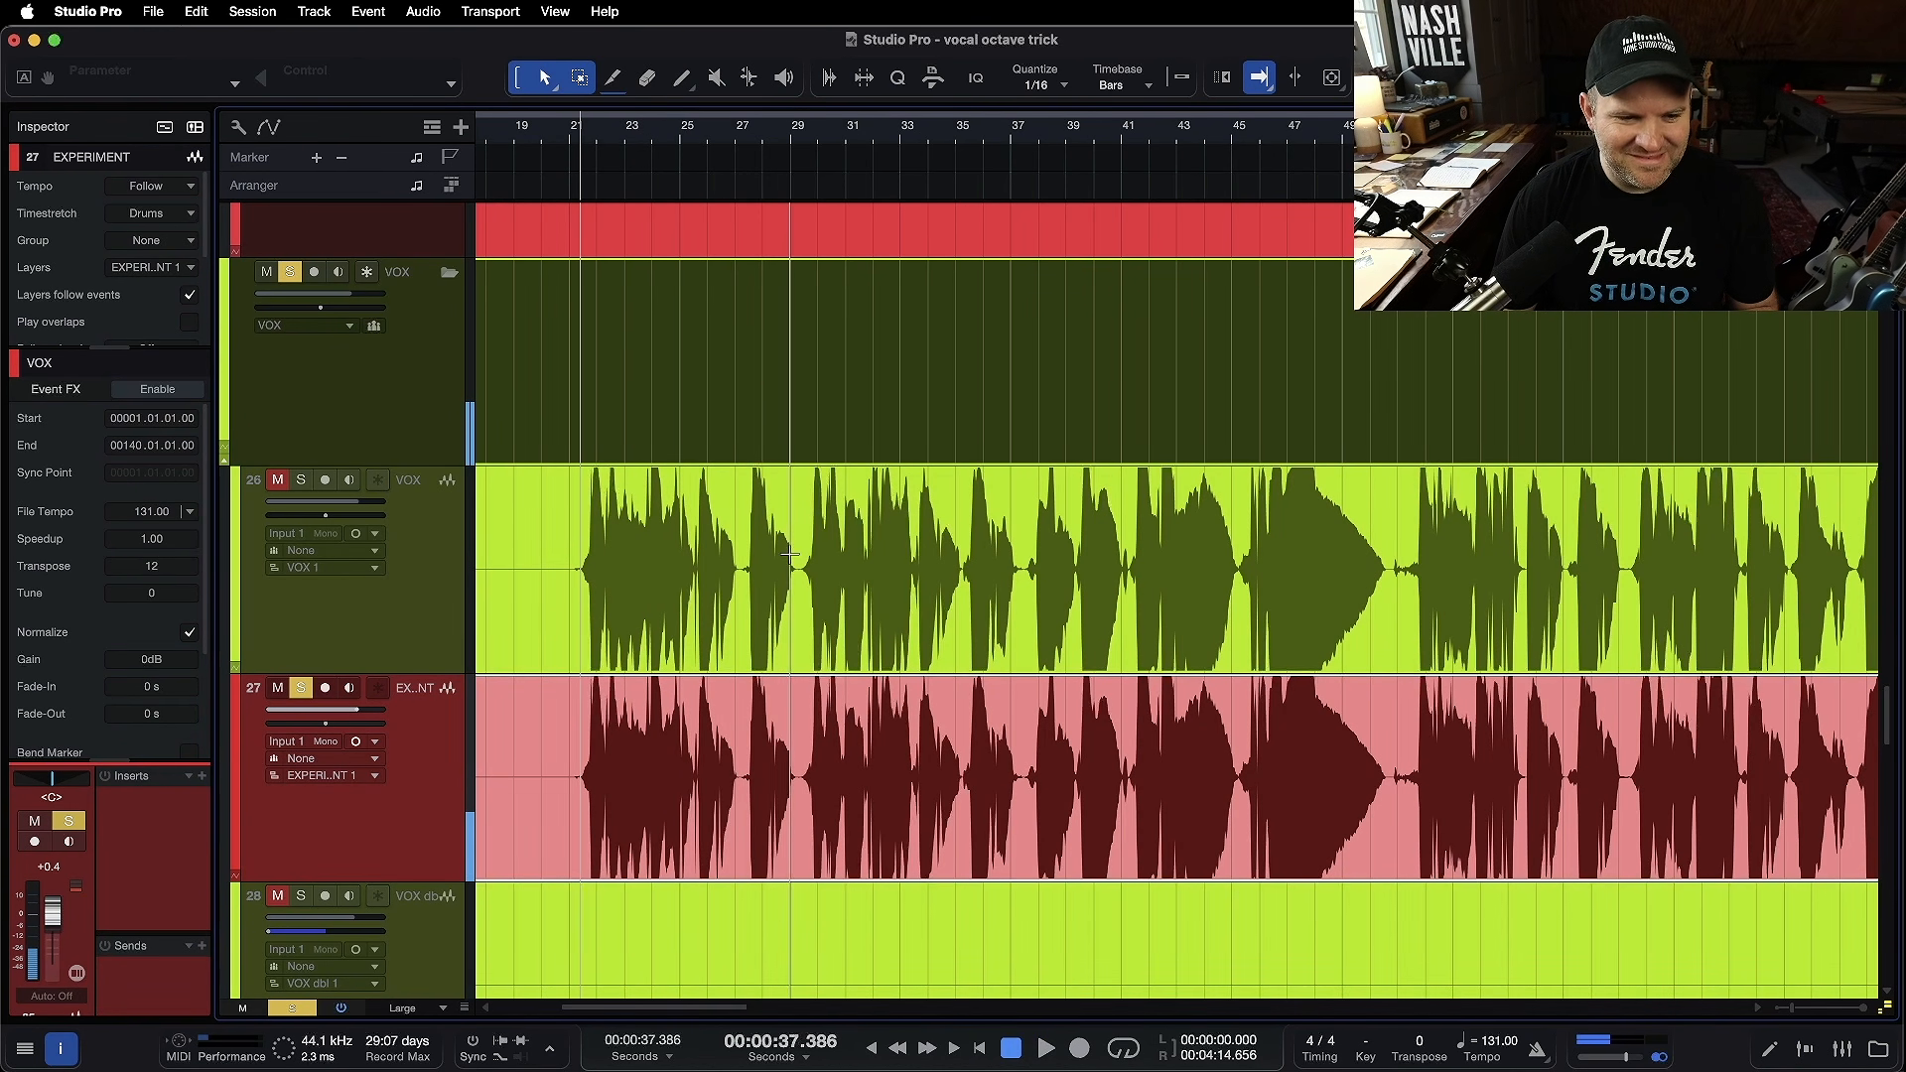
scroll(697, 752, up, 8)
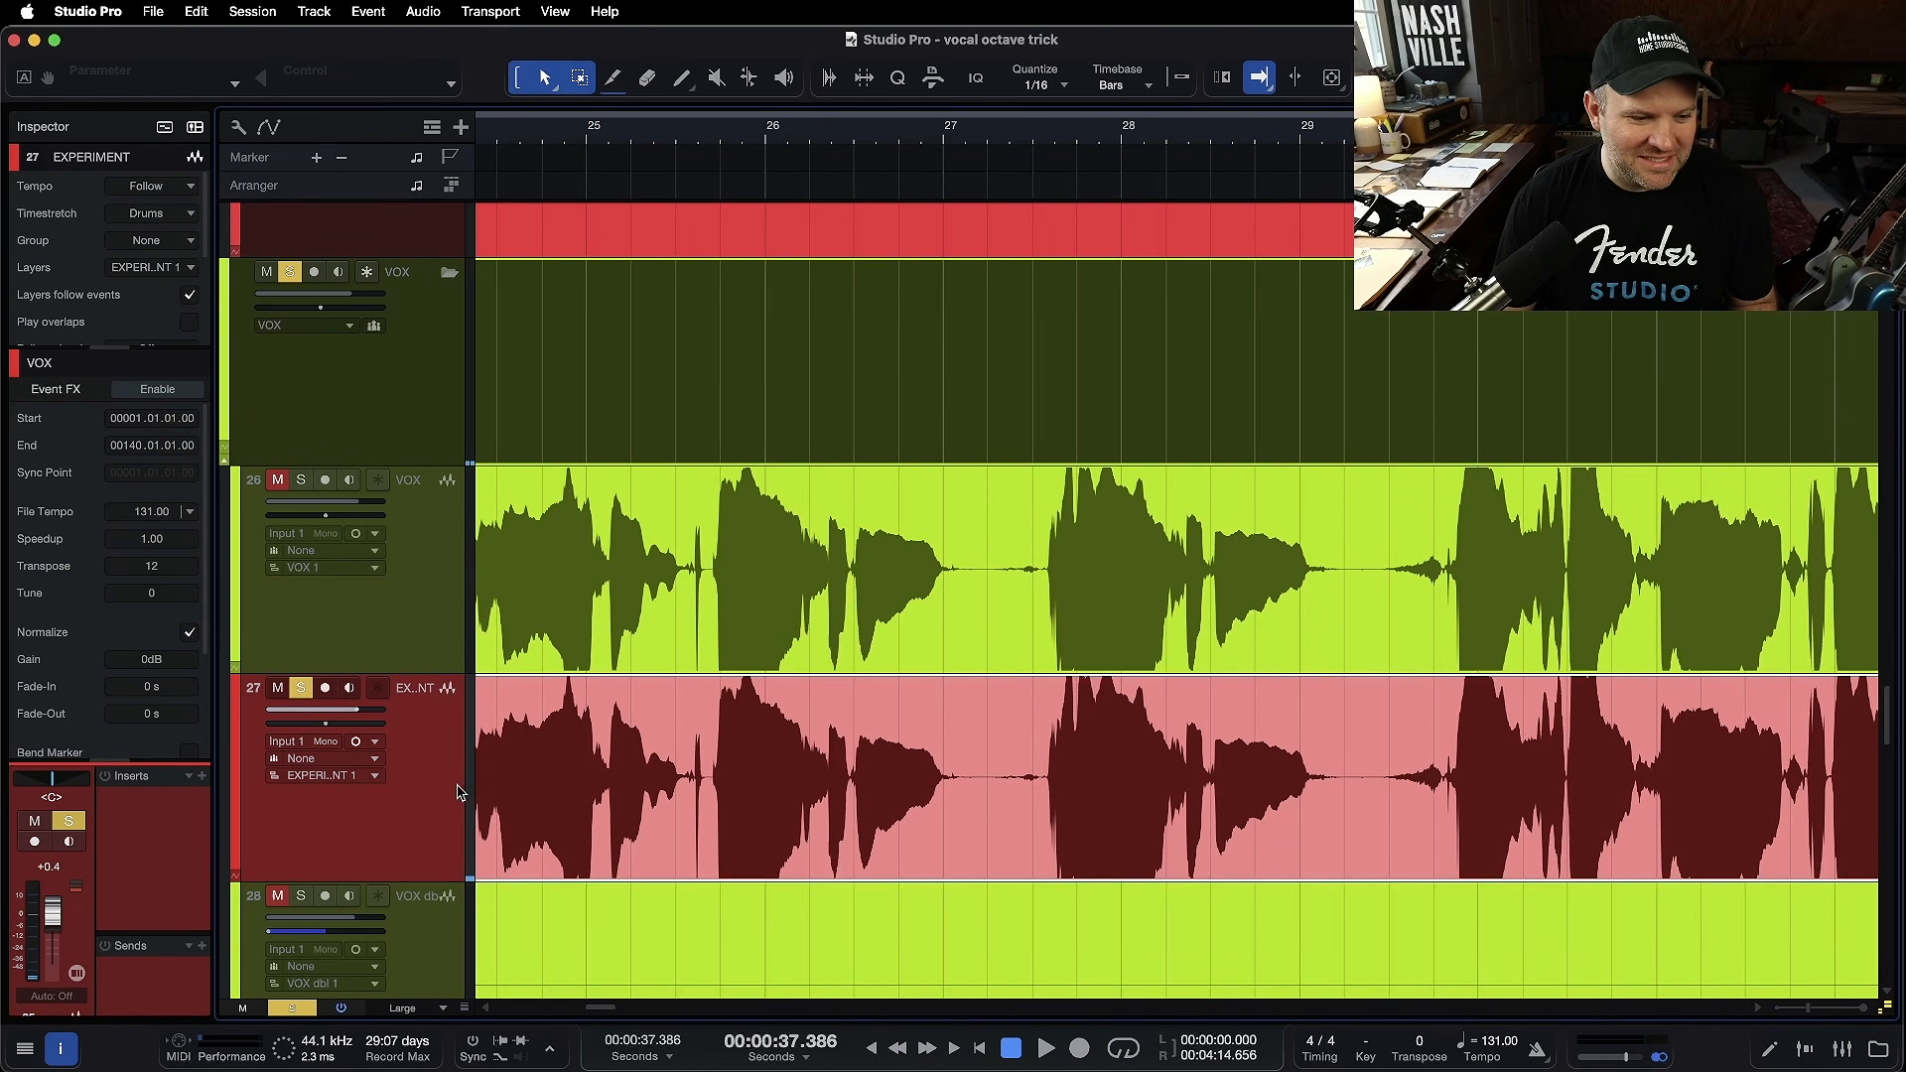
- Insert the Pro EQ effect on the EXPERIMENT track
click(203, 779)
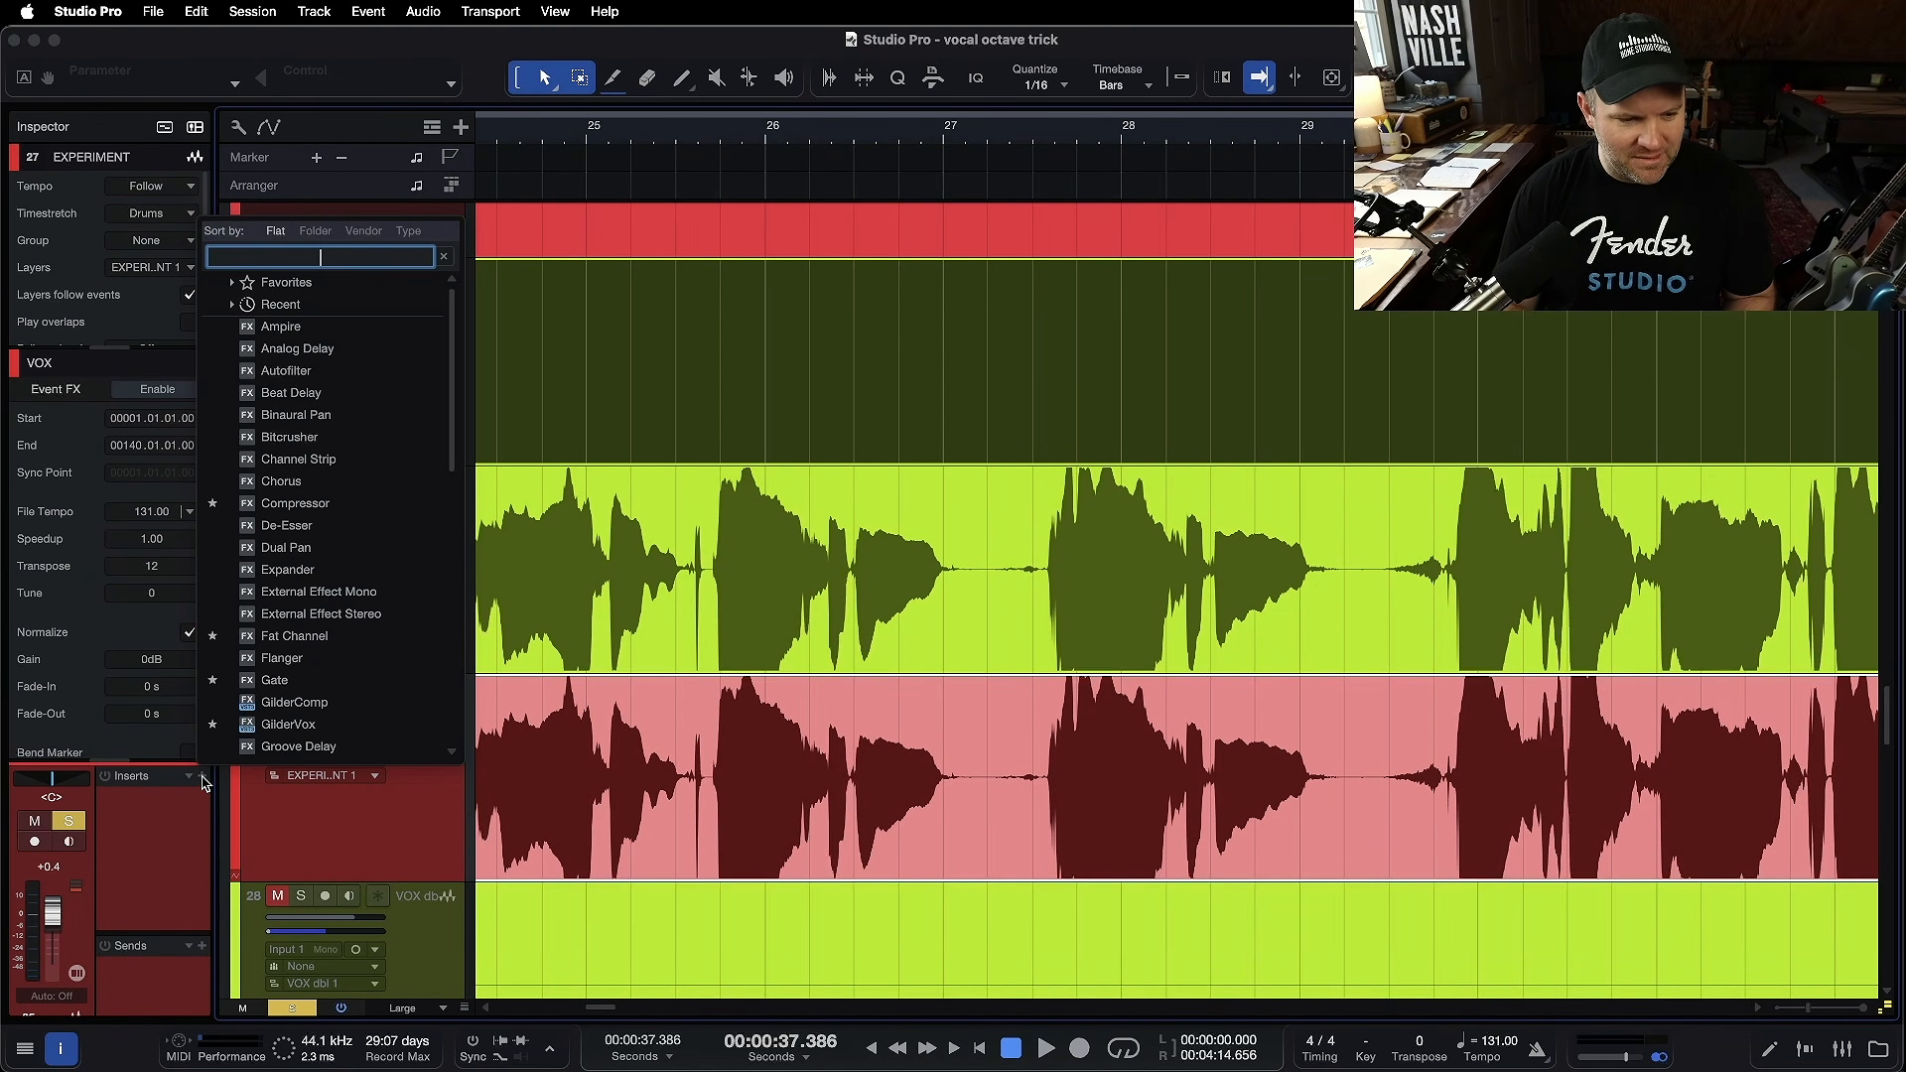
text(pro)
key(Return)
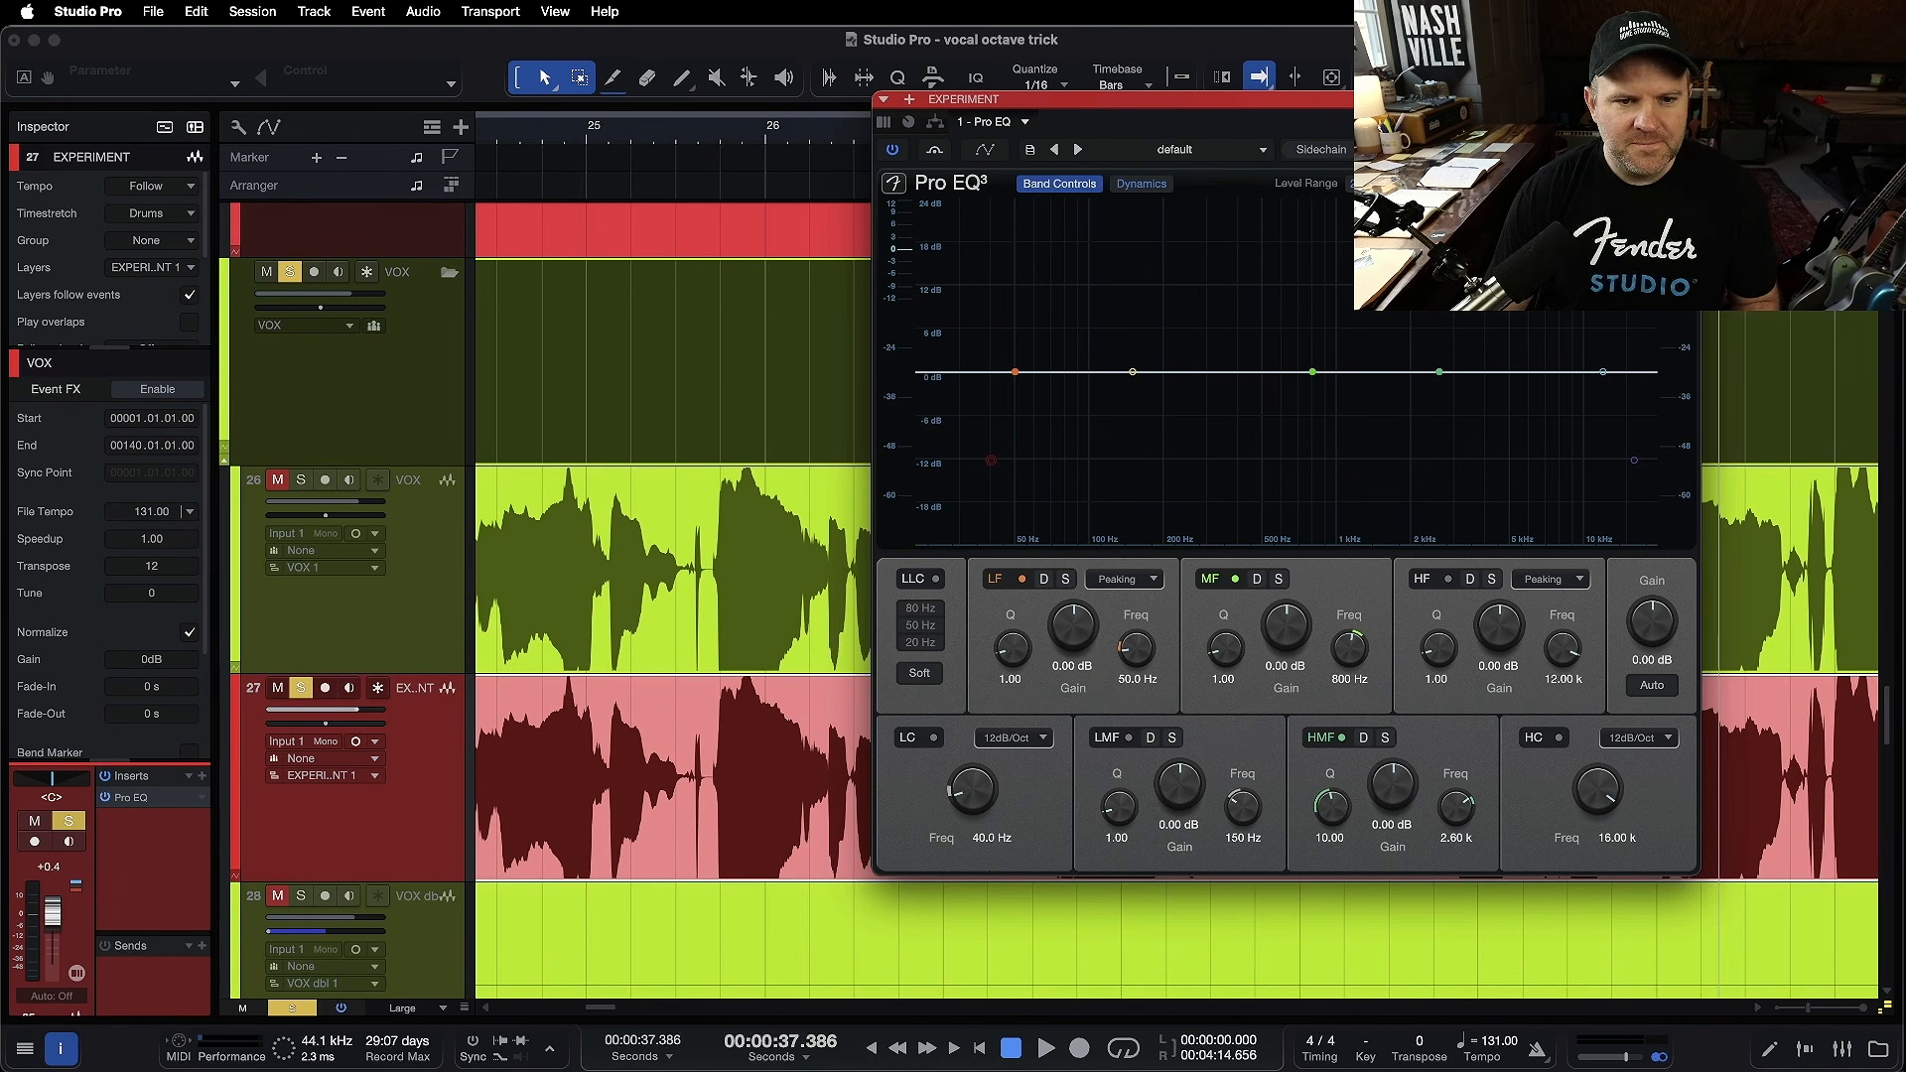
- During playback, enable the EQ's high cut at 1.20 kHz and its low cut at 165 Hz
click(1544, 745)
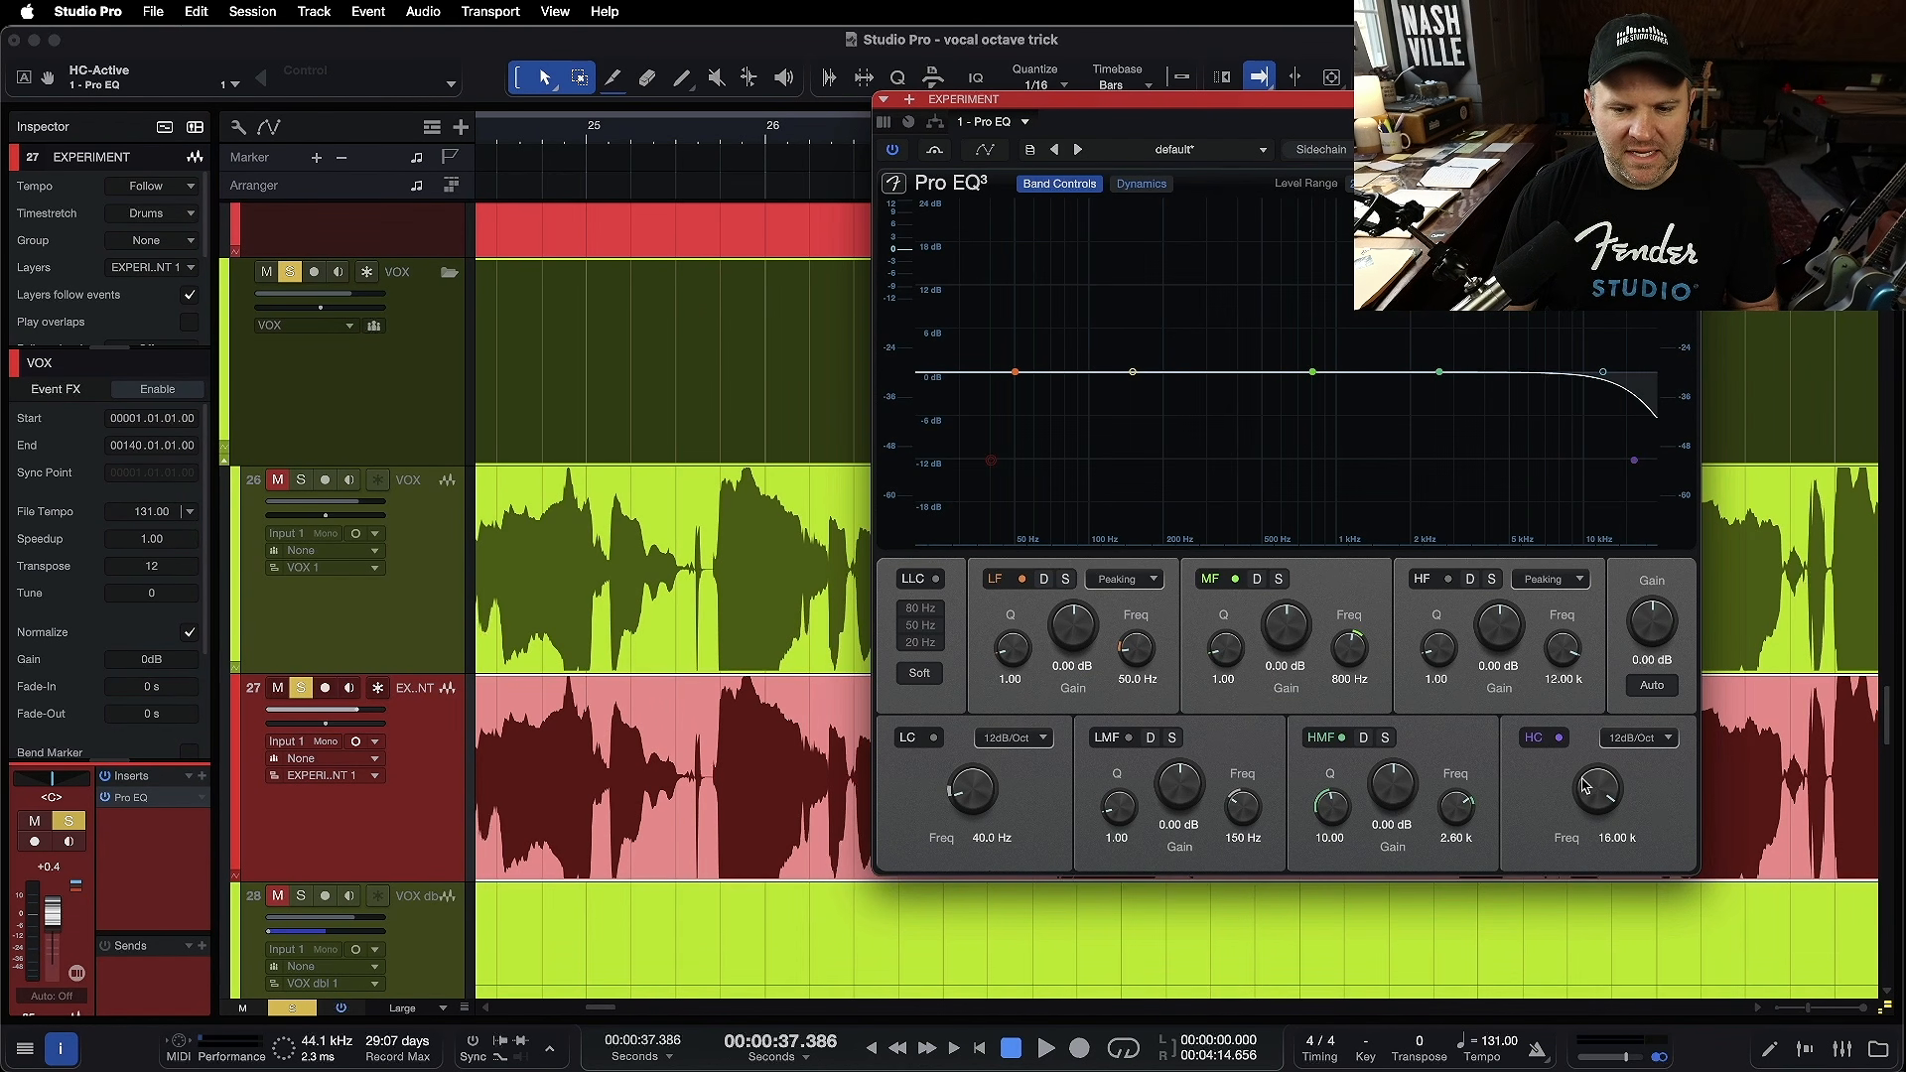
drag(1587, 786, 1598, 806)
key(space)
click(934, 739)
drag(964, 780, 965, 764)
drag(1596, 790, 1596, 794)
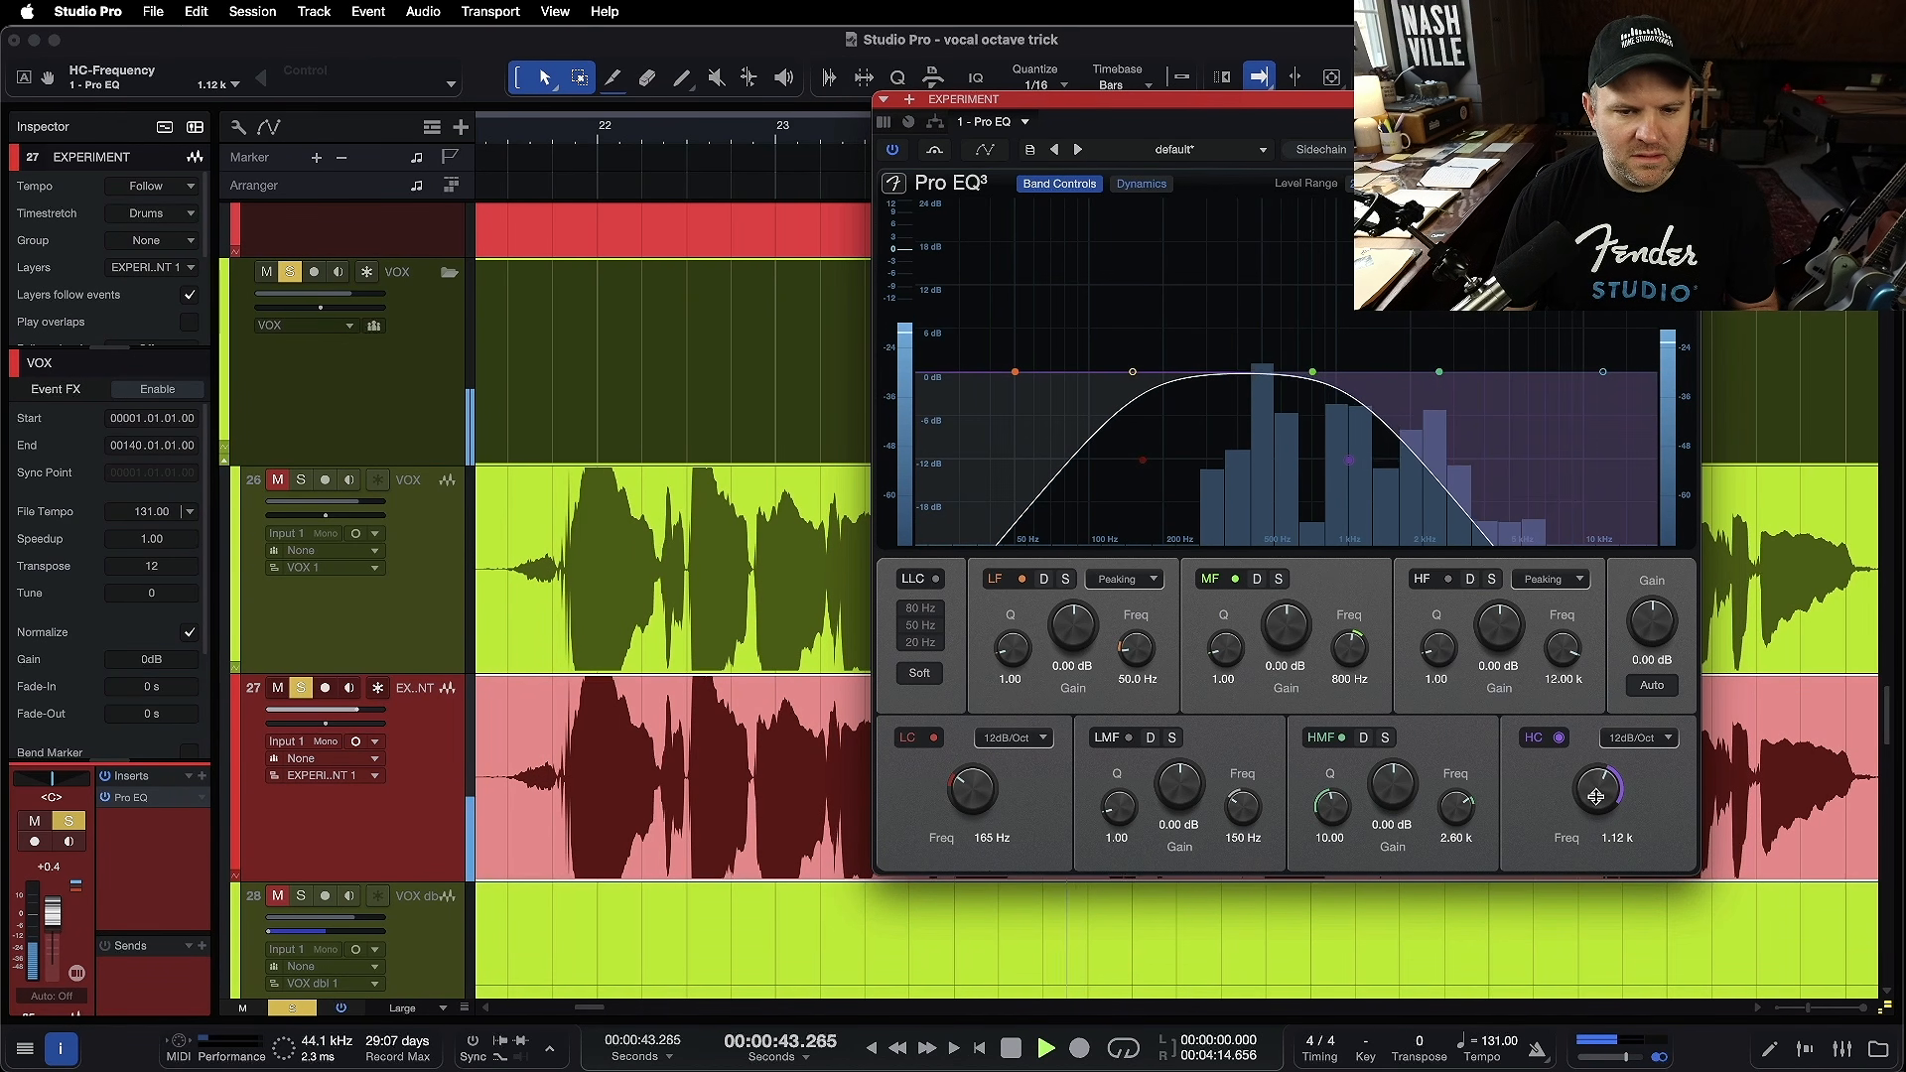
key(space)
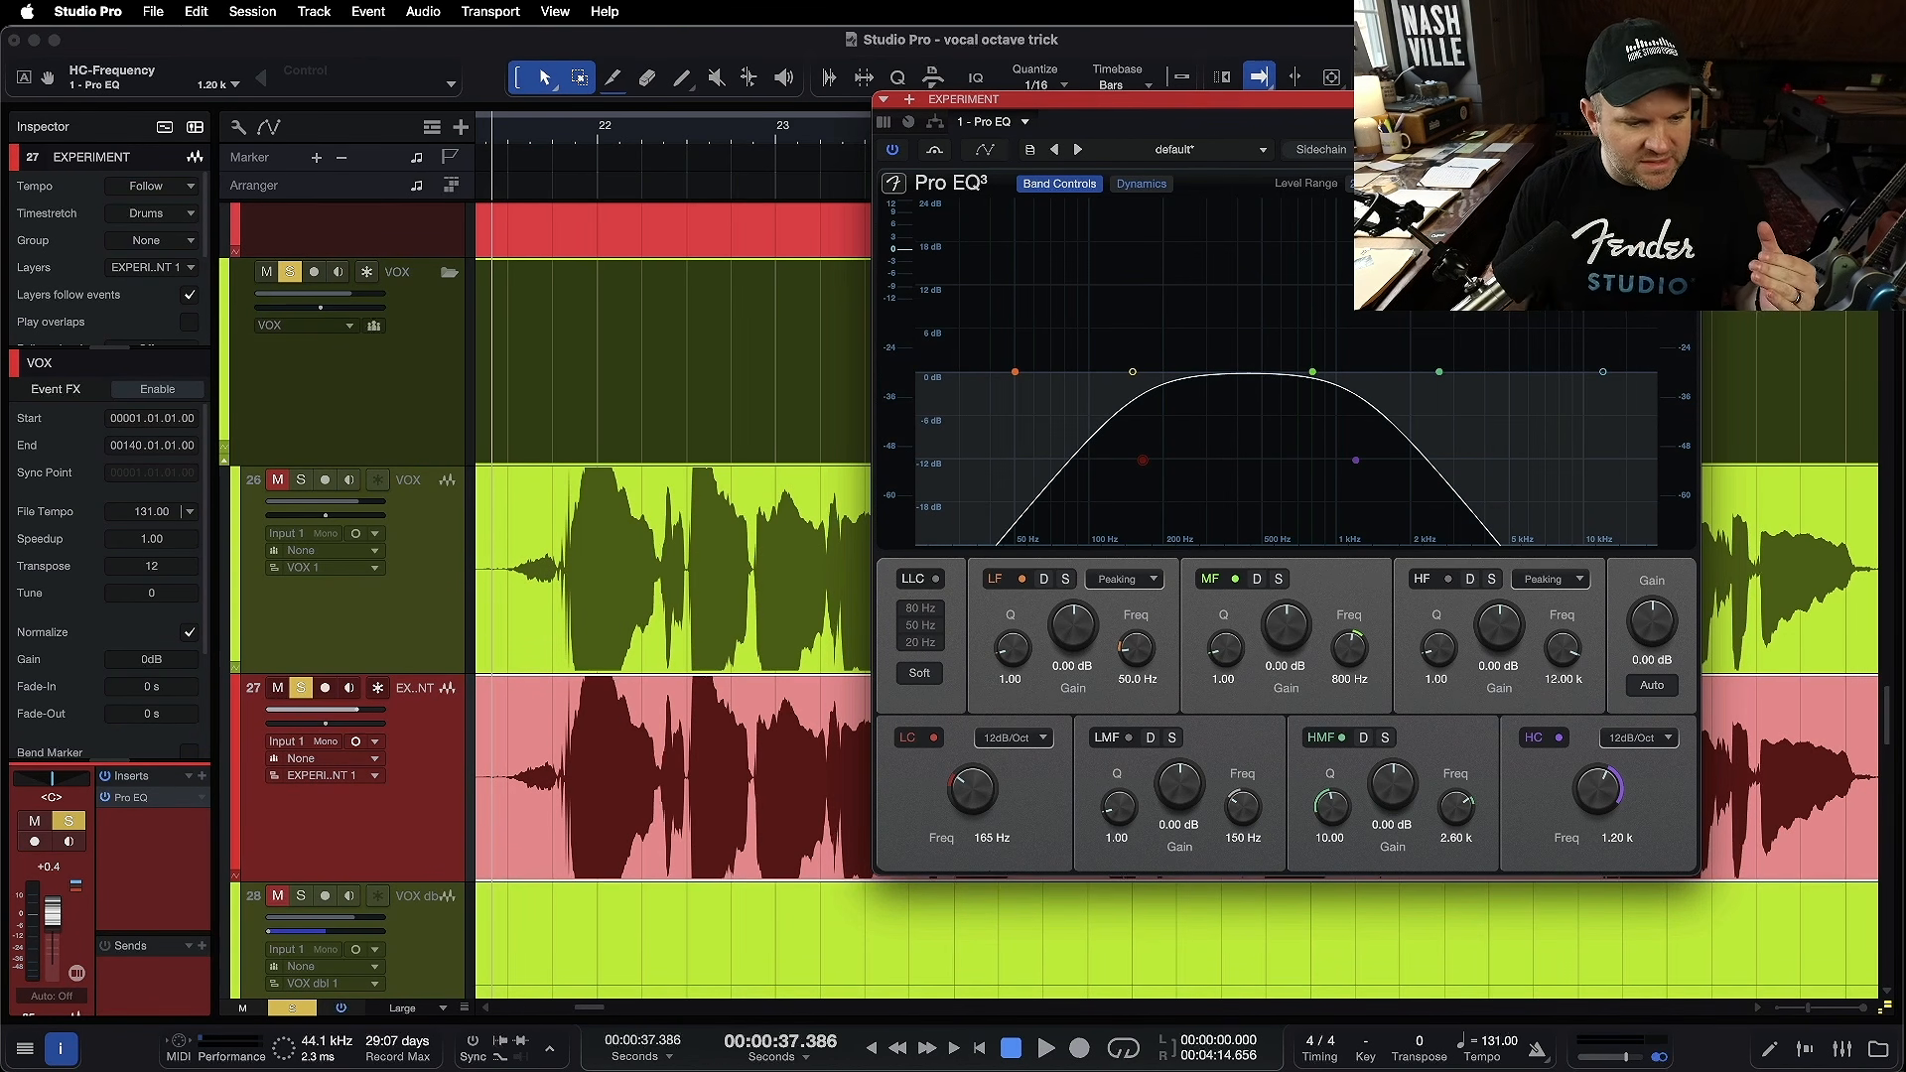
- Add the Studio Verb effect after Pro EQ in the EXPERIMENT track's inserts
key(F5)
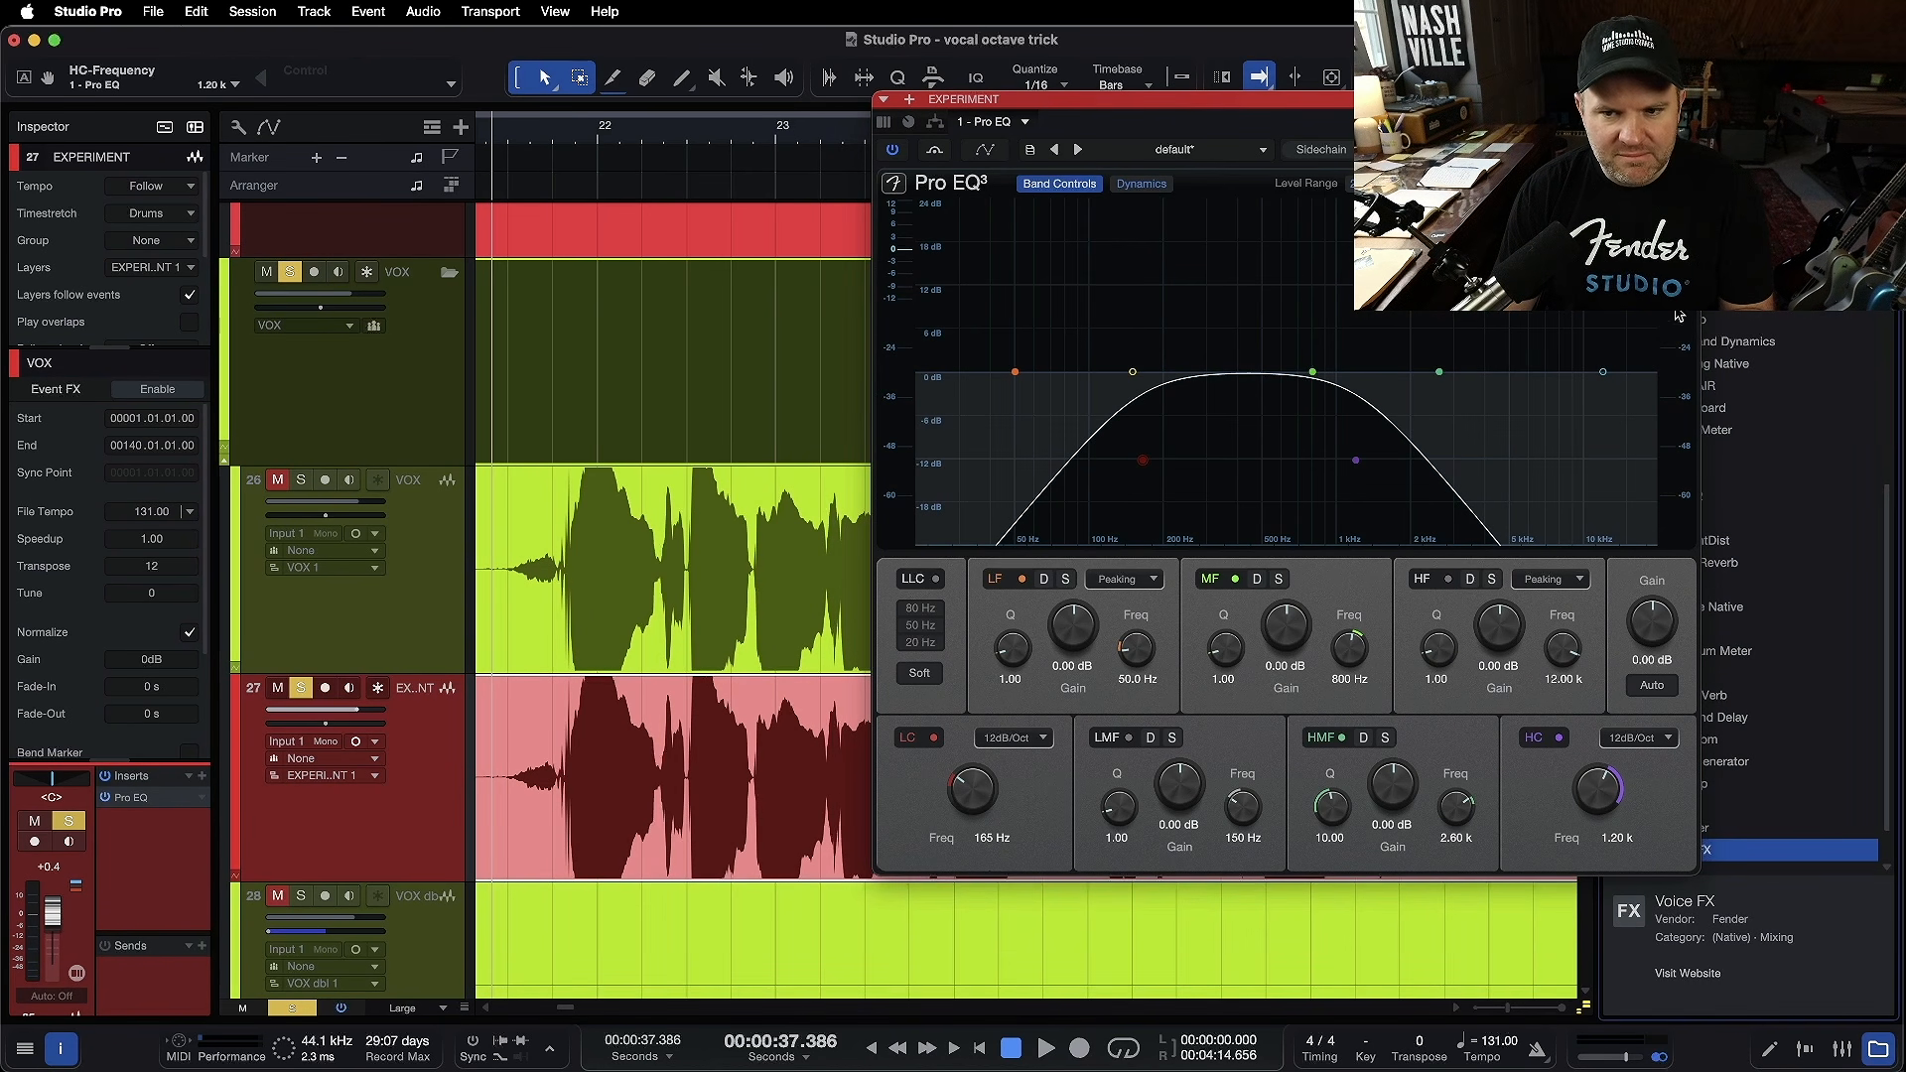
drag(1598, 100, 1415, 134)
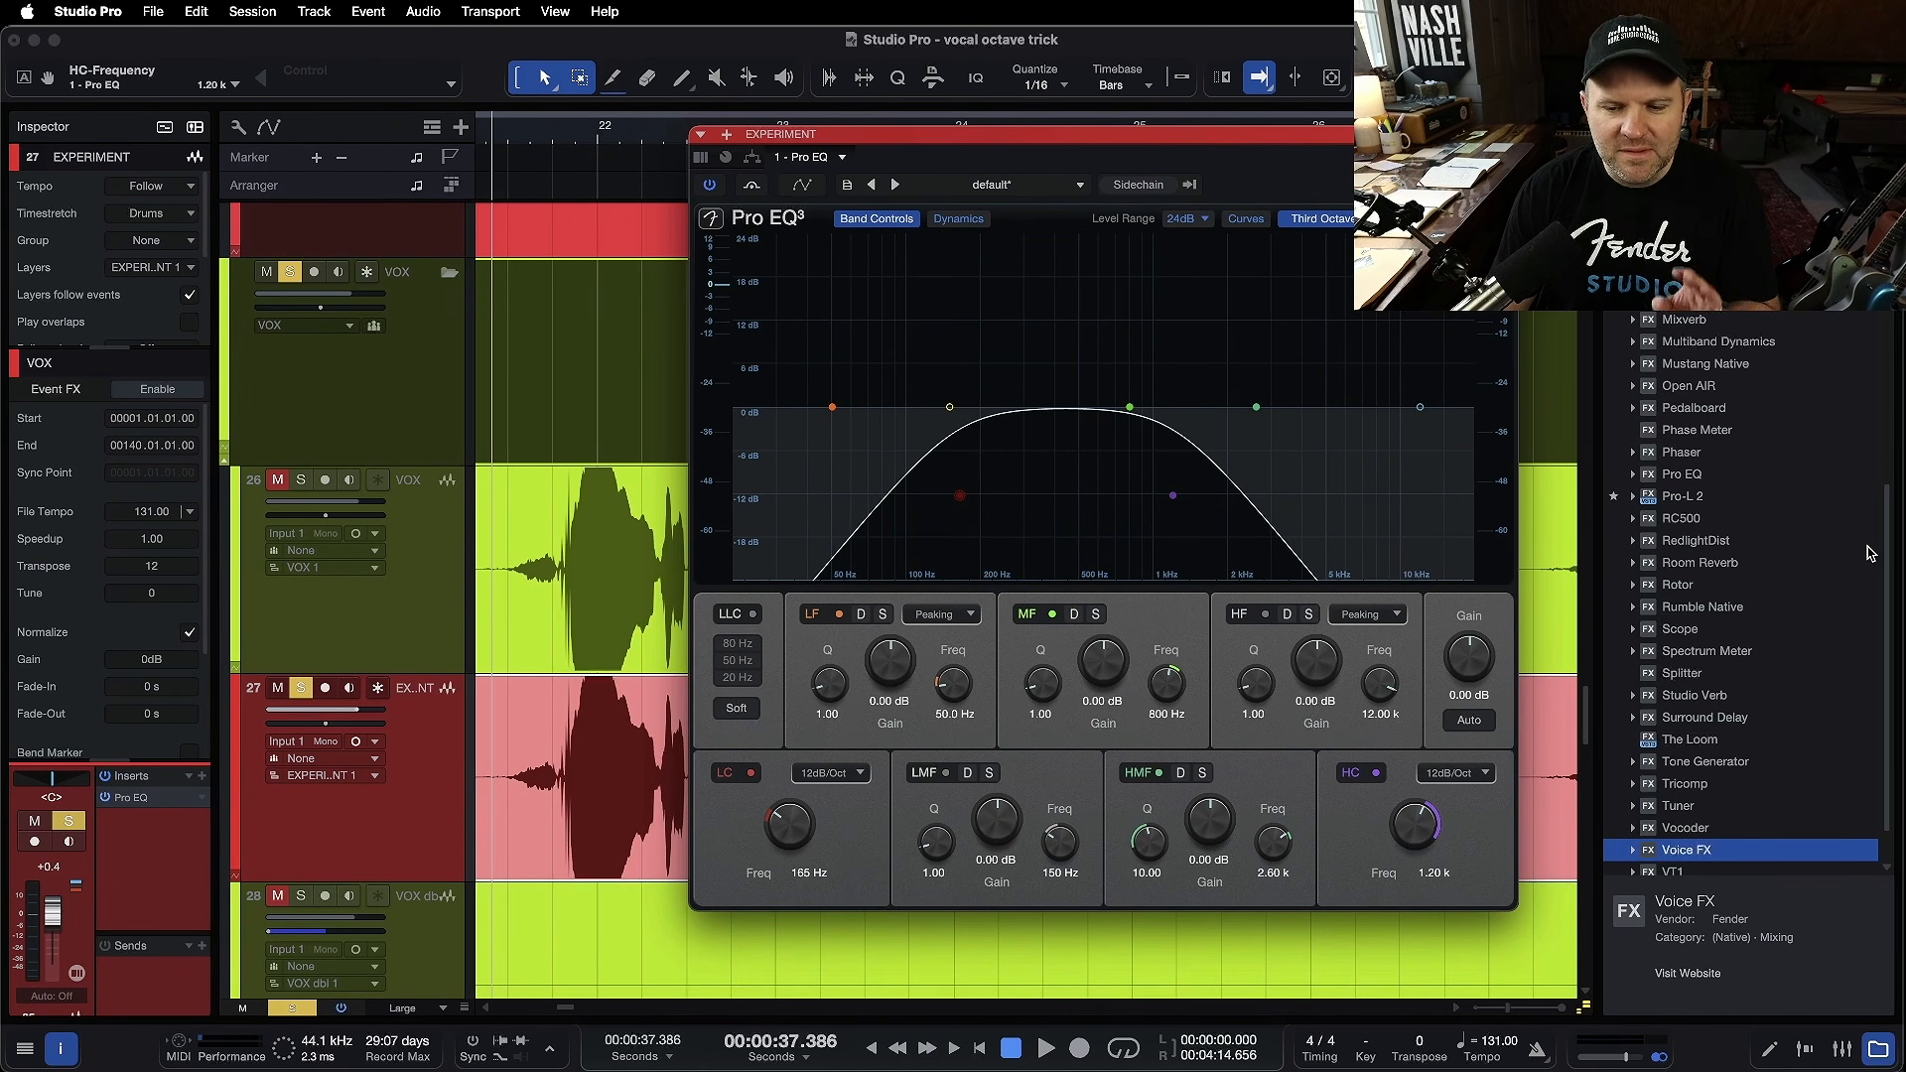
scroll(1868, 553, down, 2)
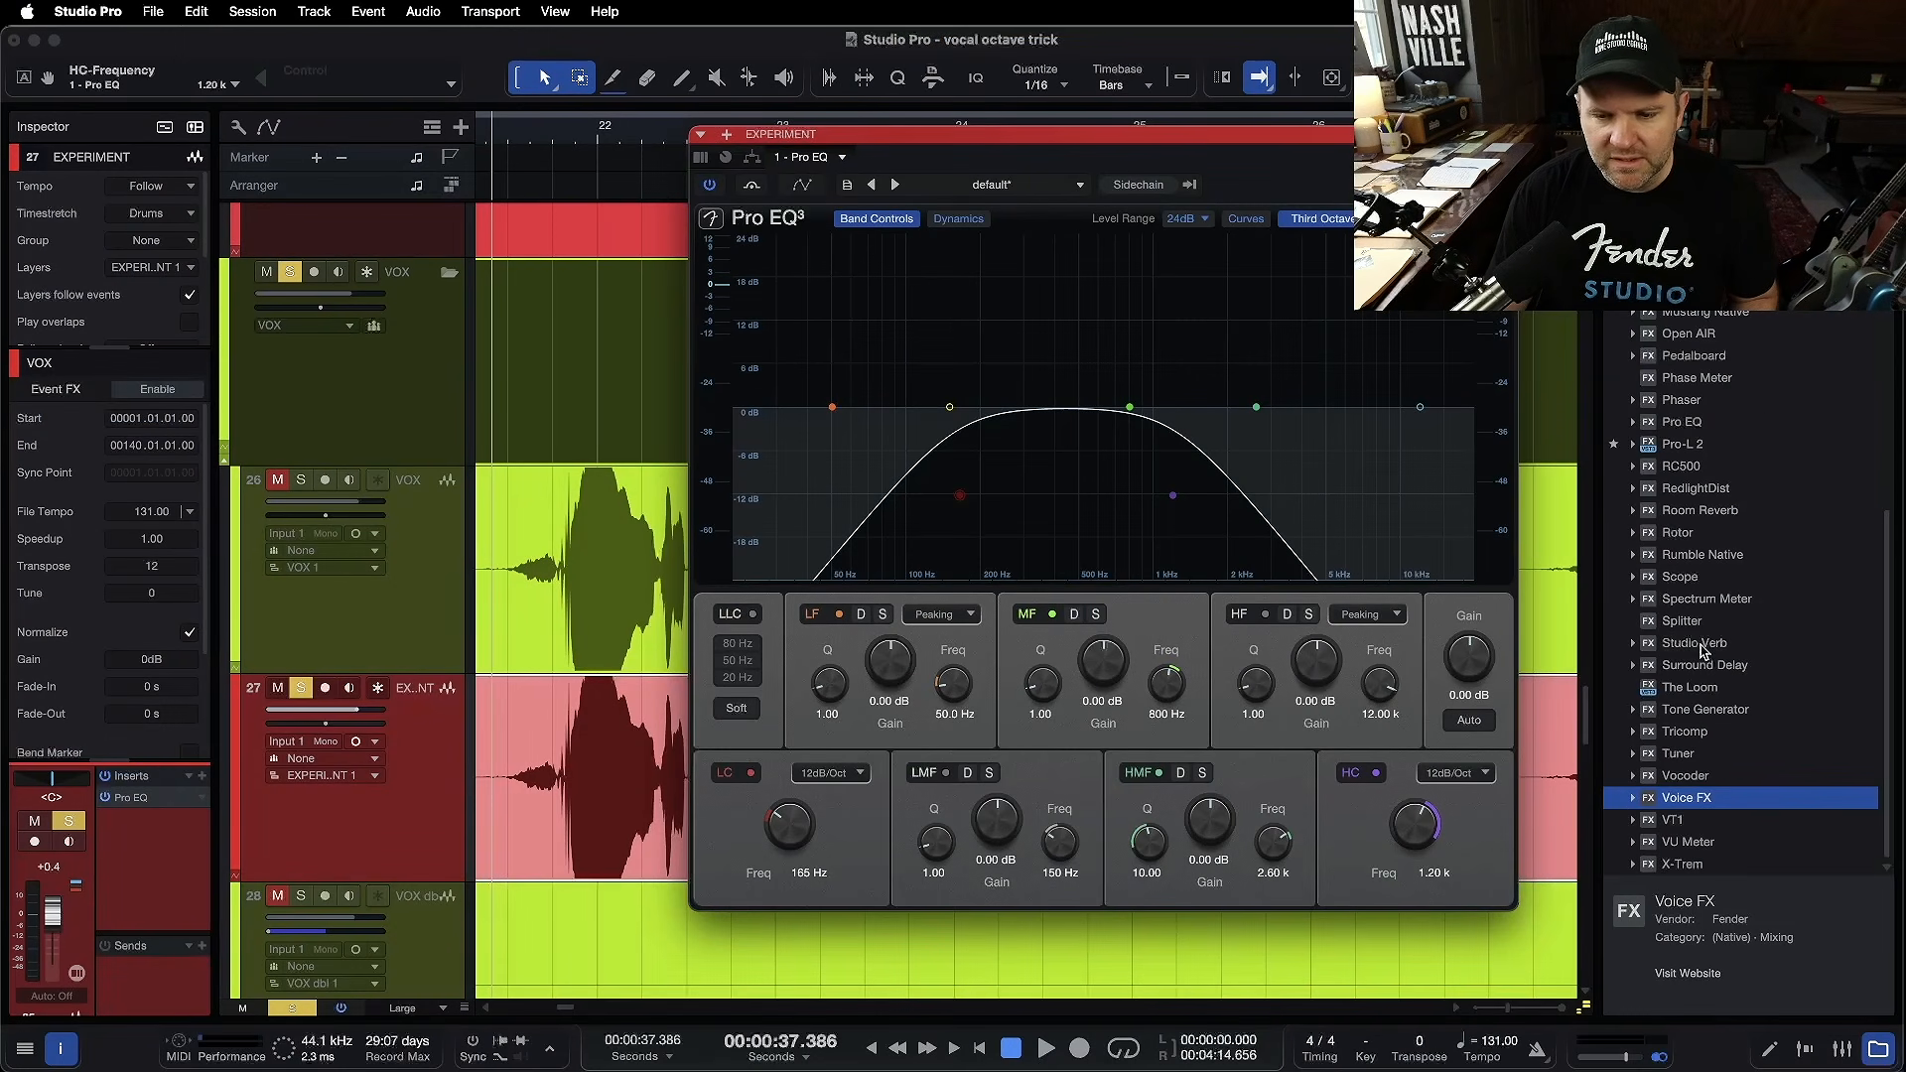
drag(1718, 645, 142, 844)
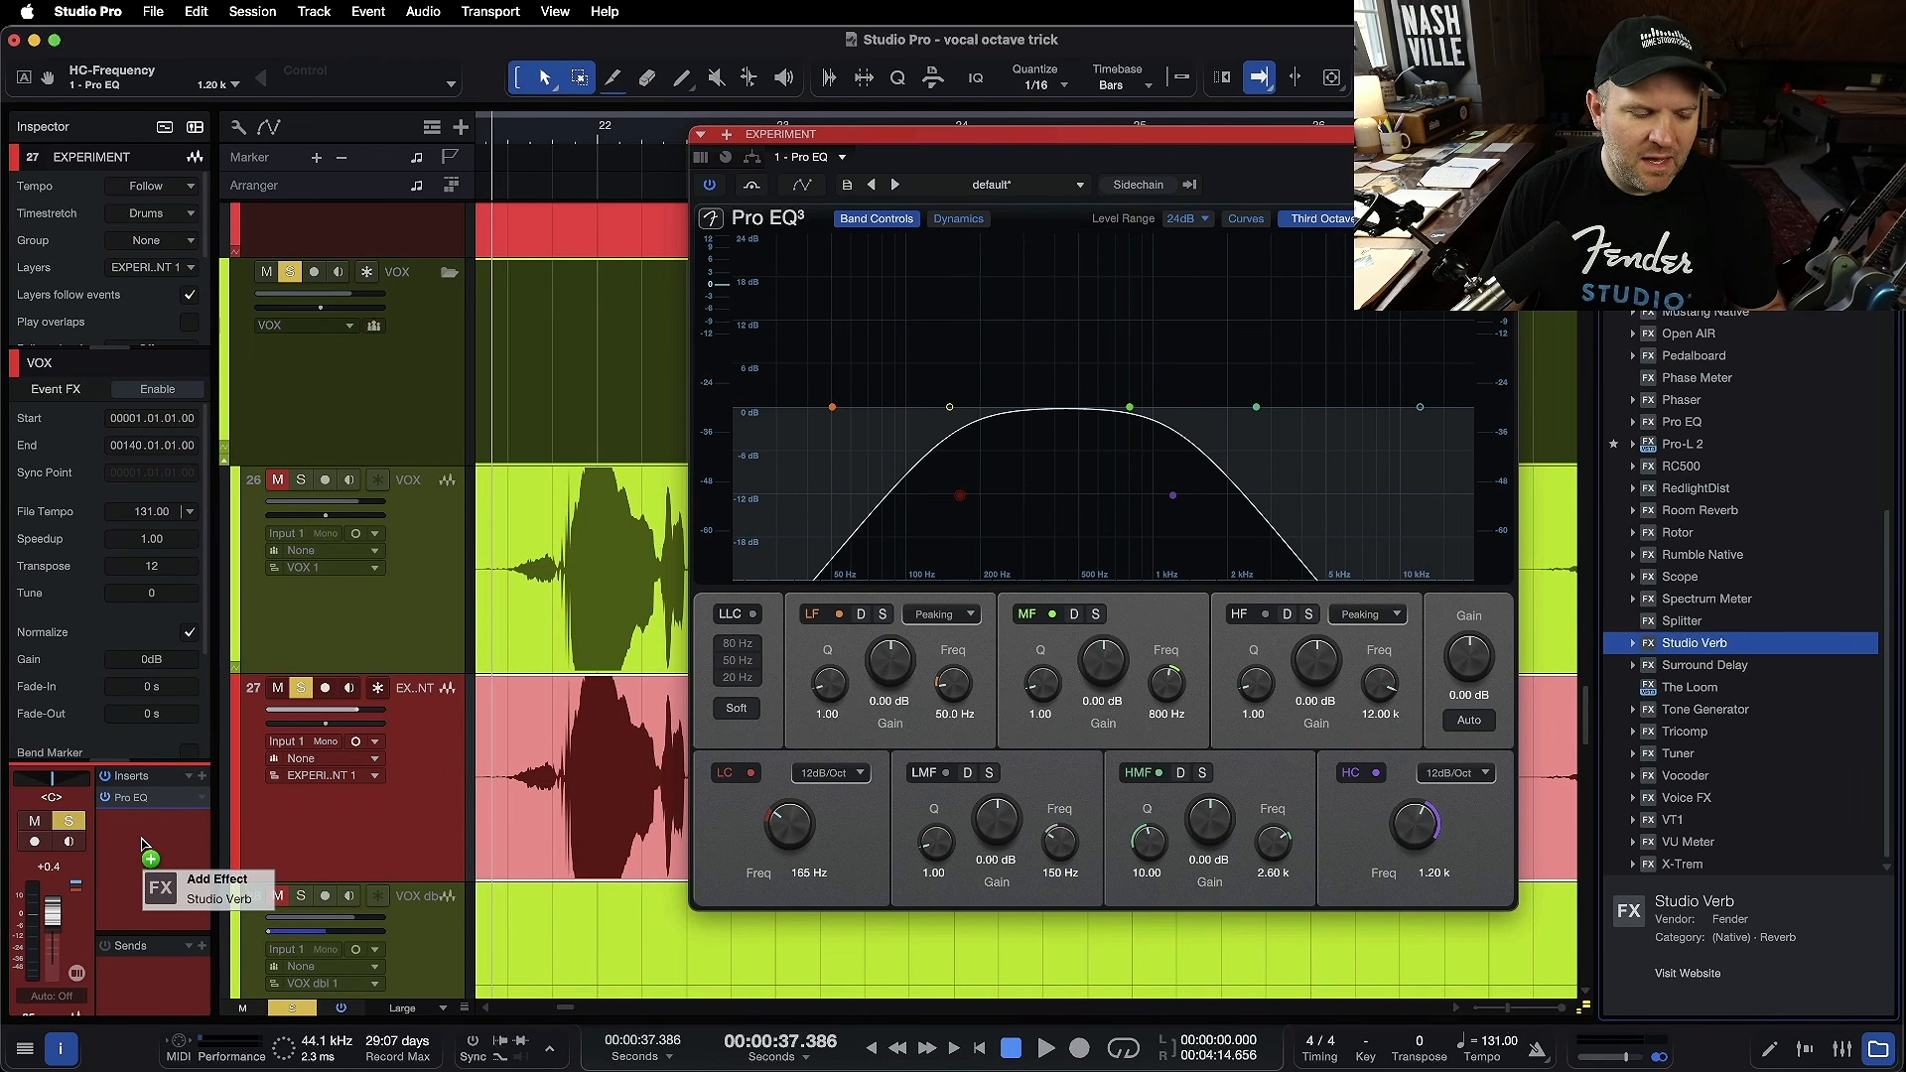
drag(142, 844, 143, 845)
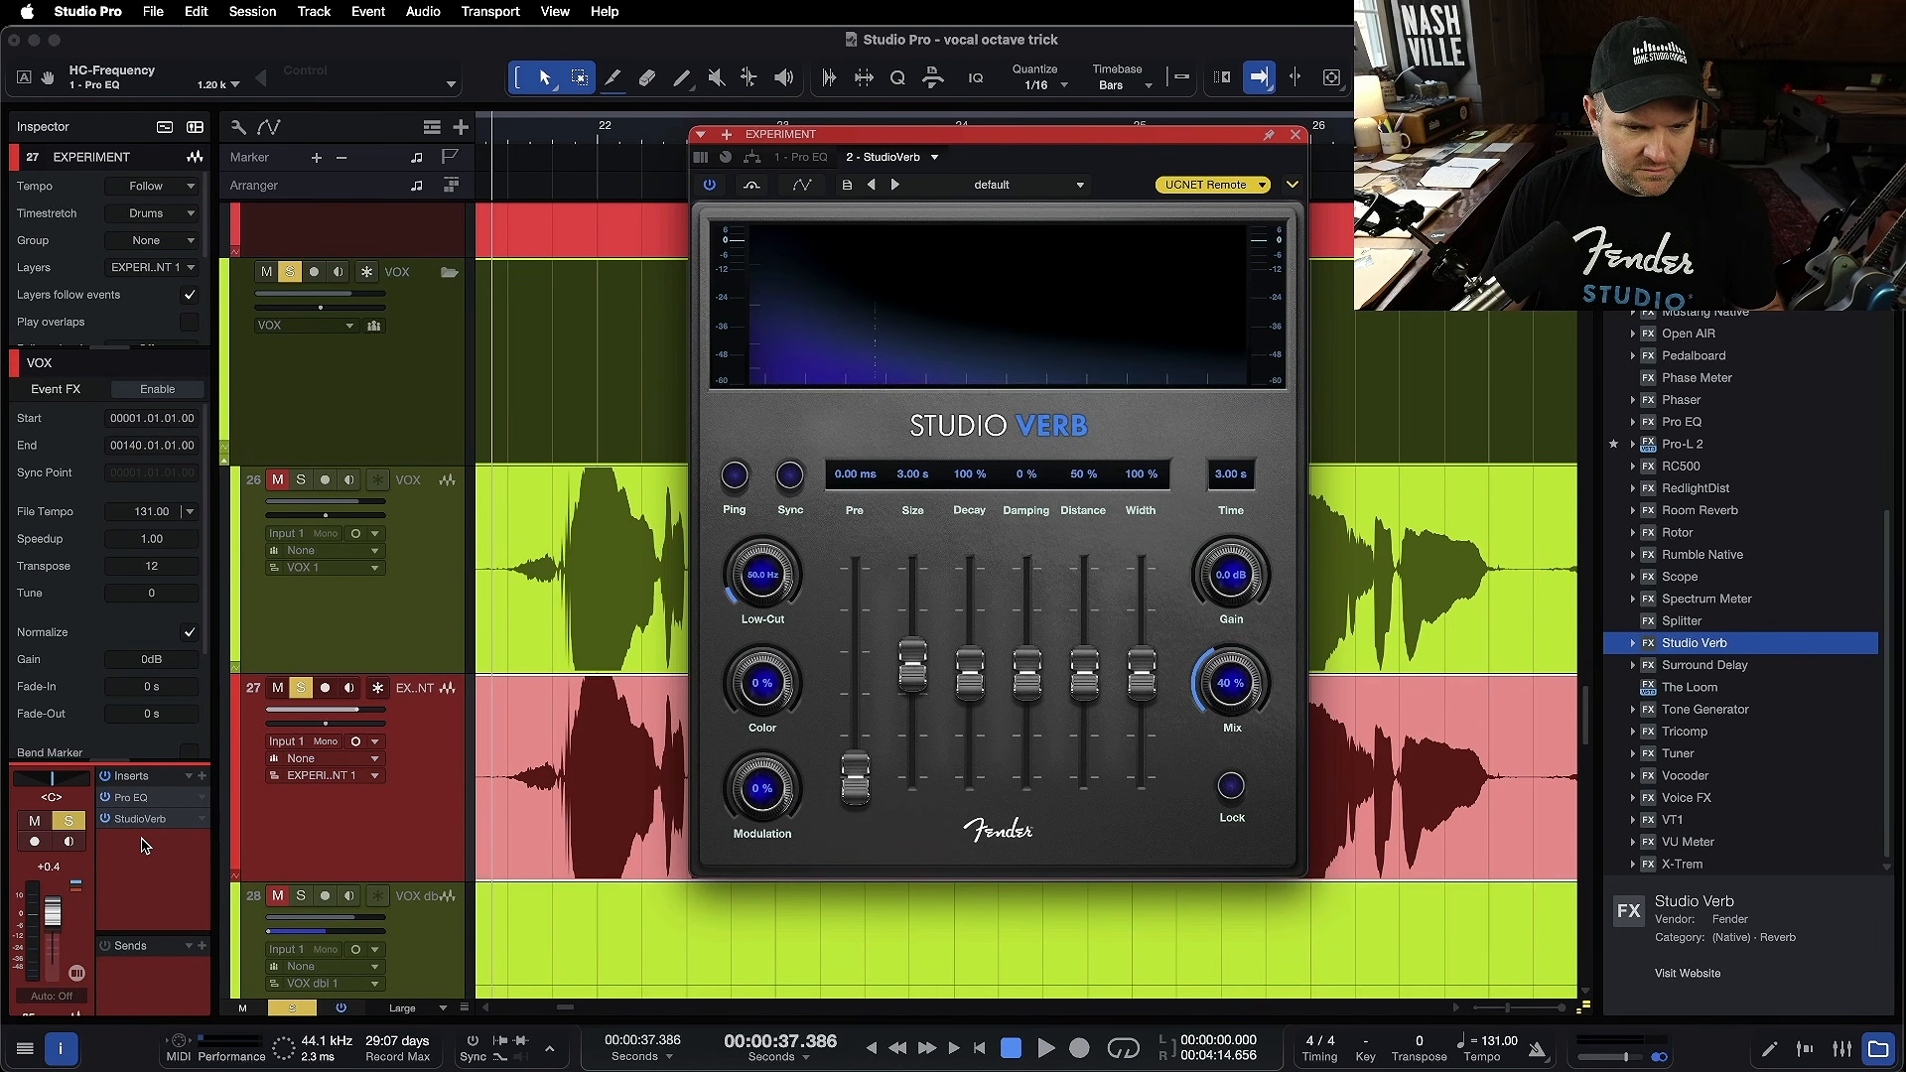
- Set the reverb's low cut to 156 Hz and its mix to 100% while auditioning the vocal
drag(1229, 691, 1228, 614)
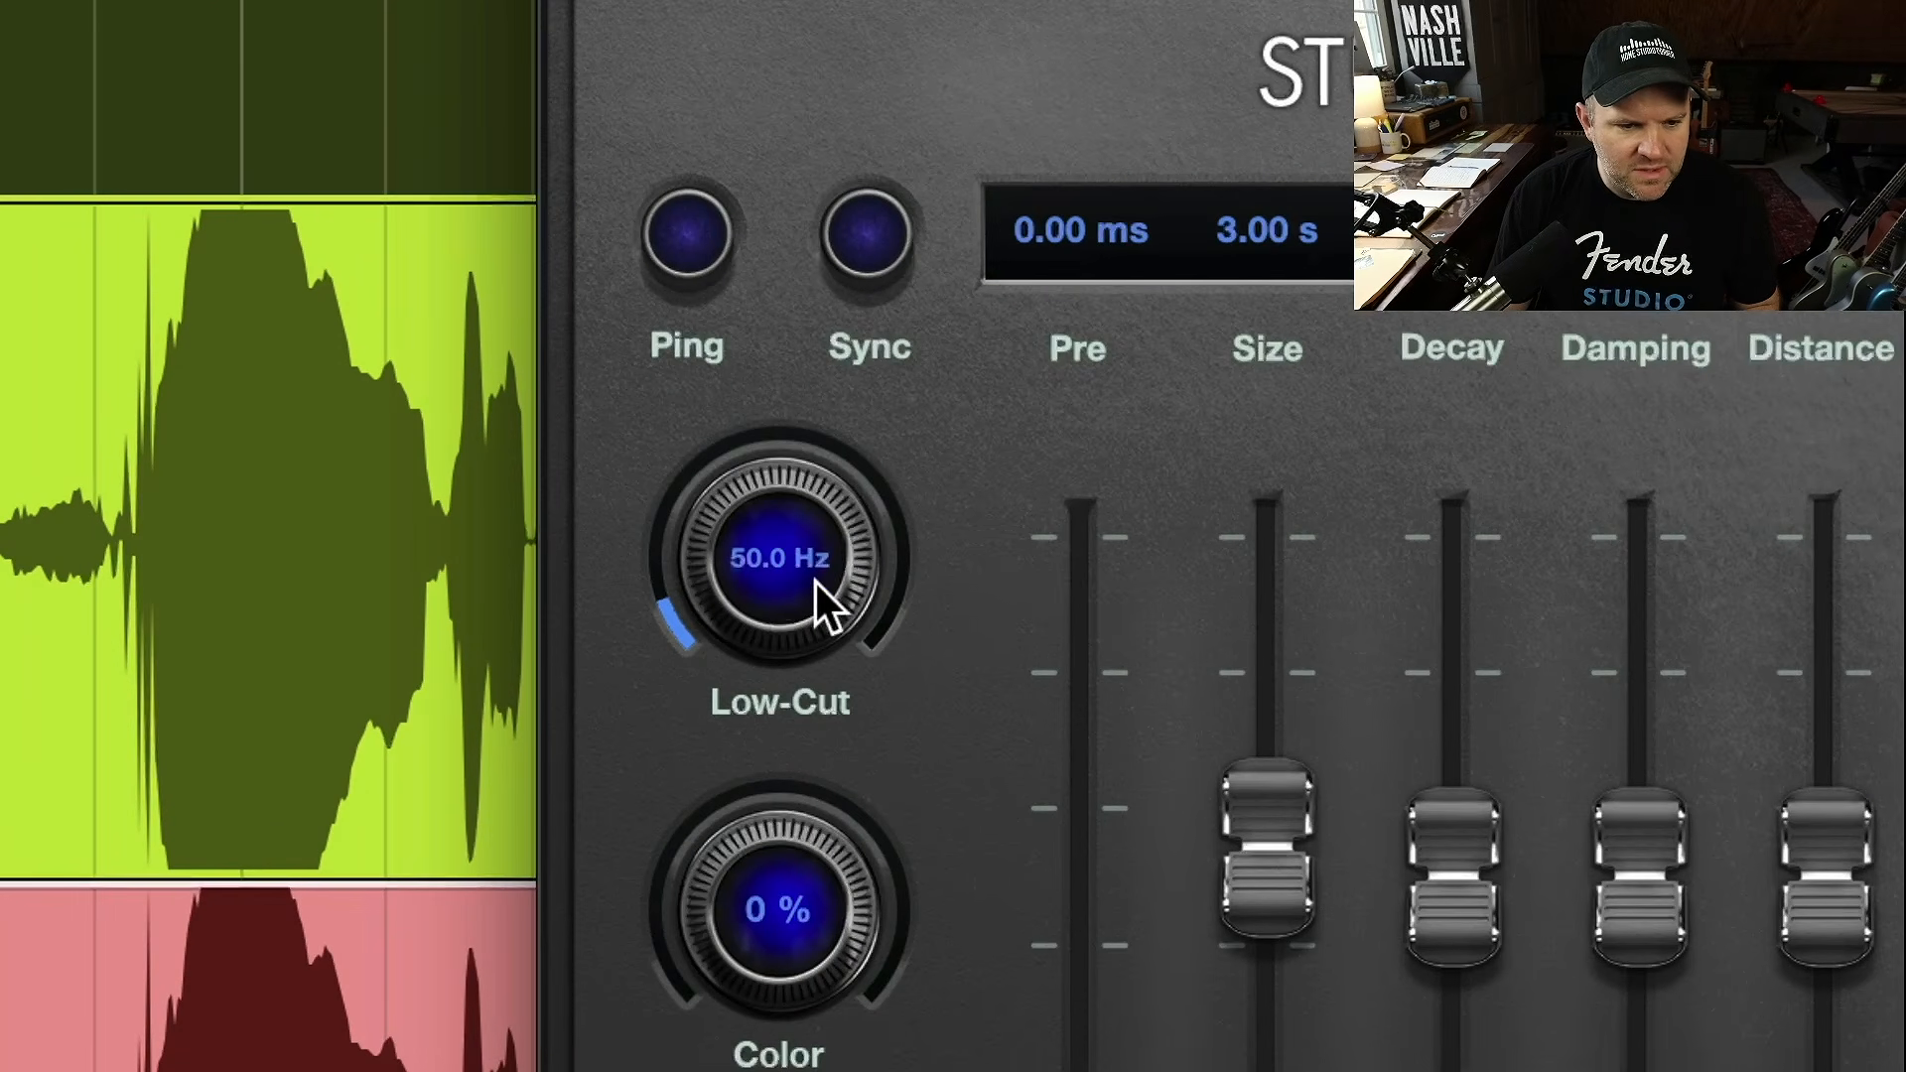
drag(784, 589, 781, 548)
drag(837, 469, 843, 443)
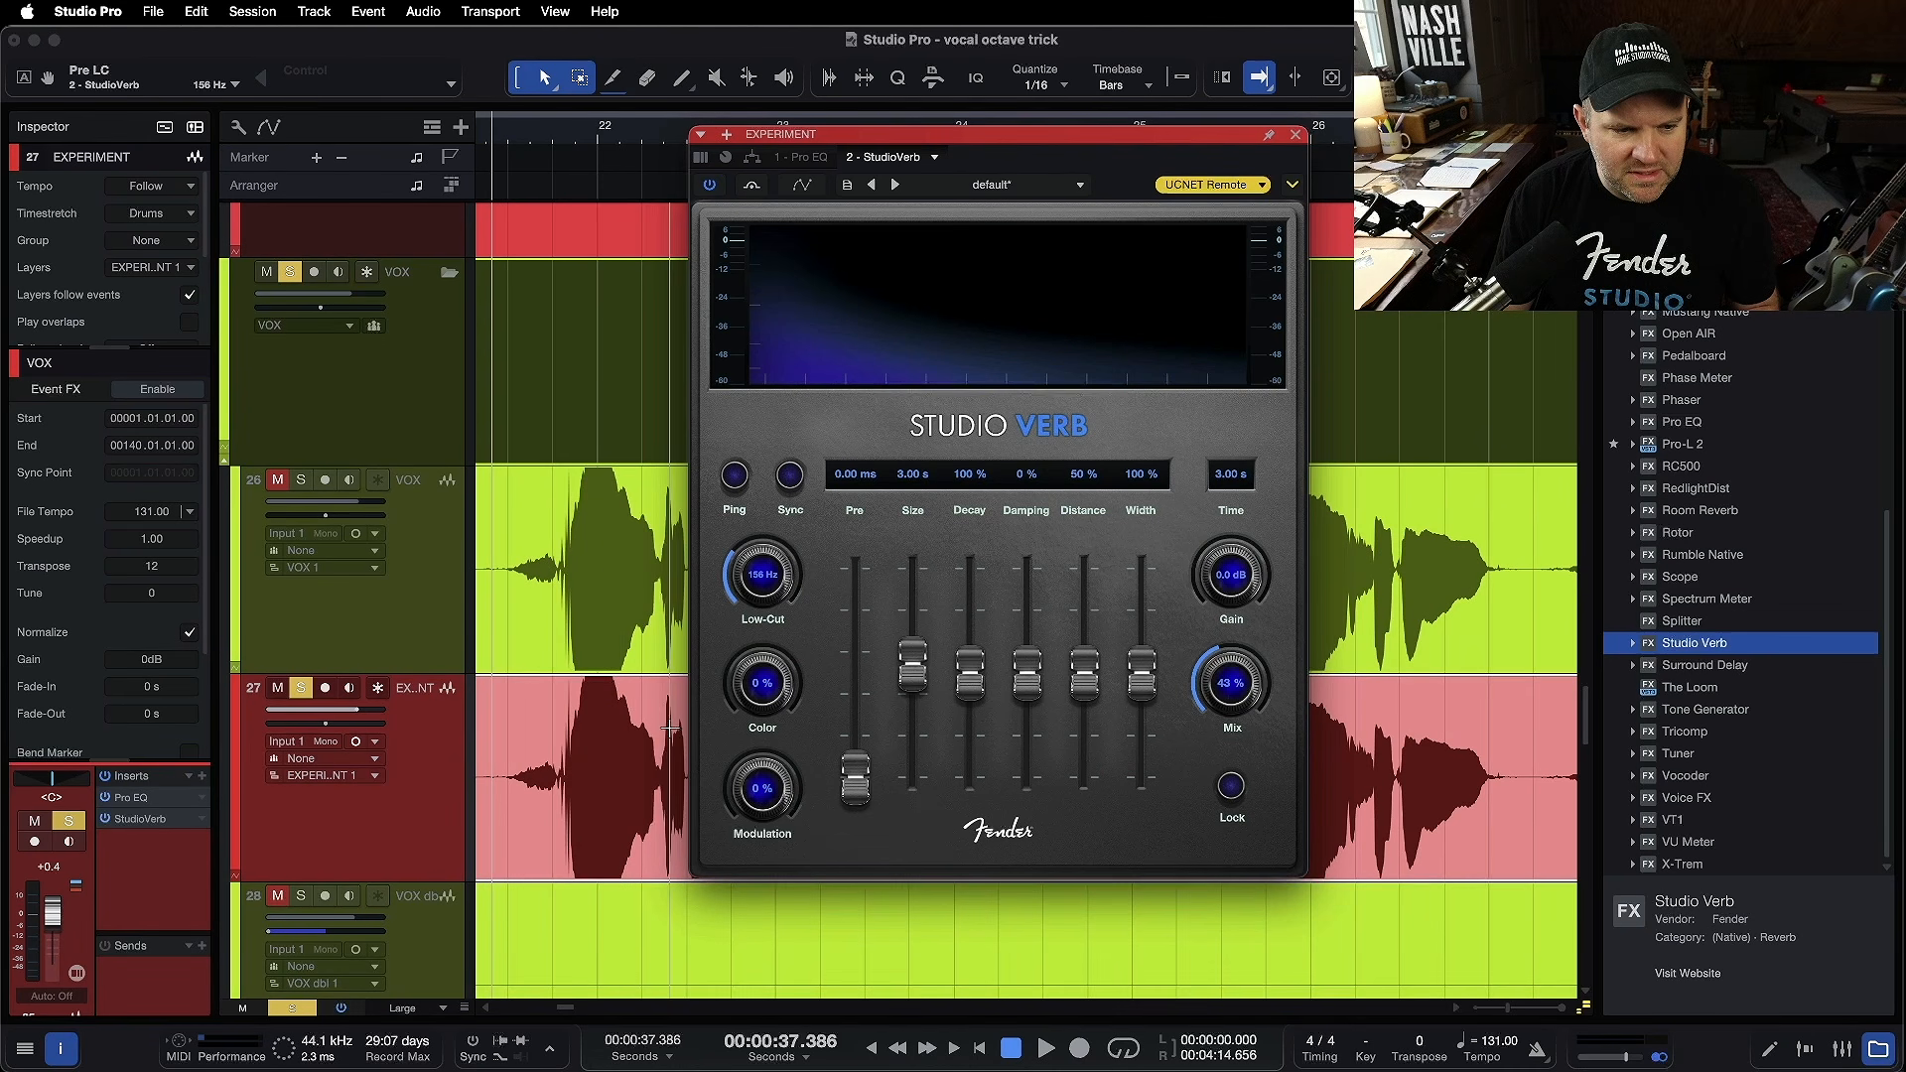
key(space)
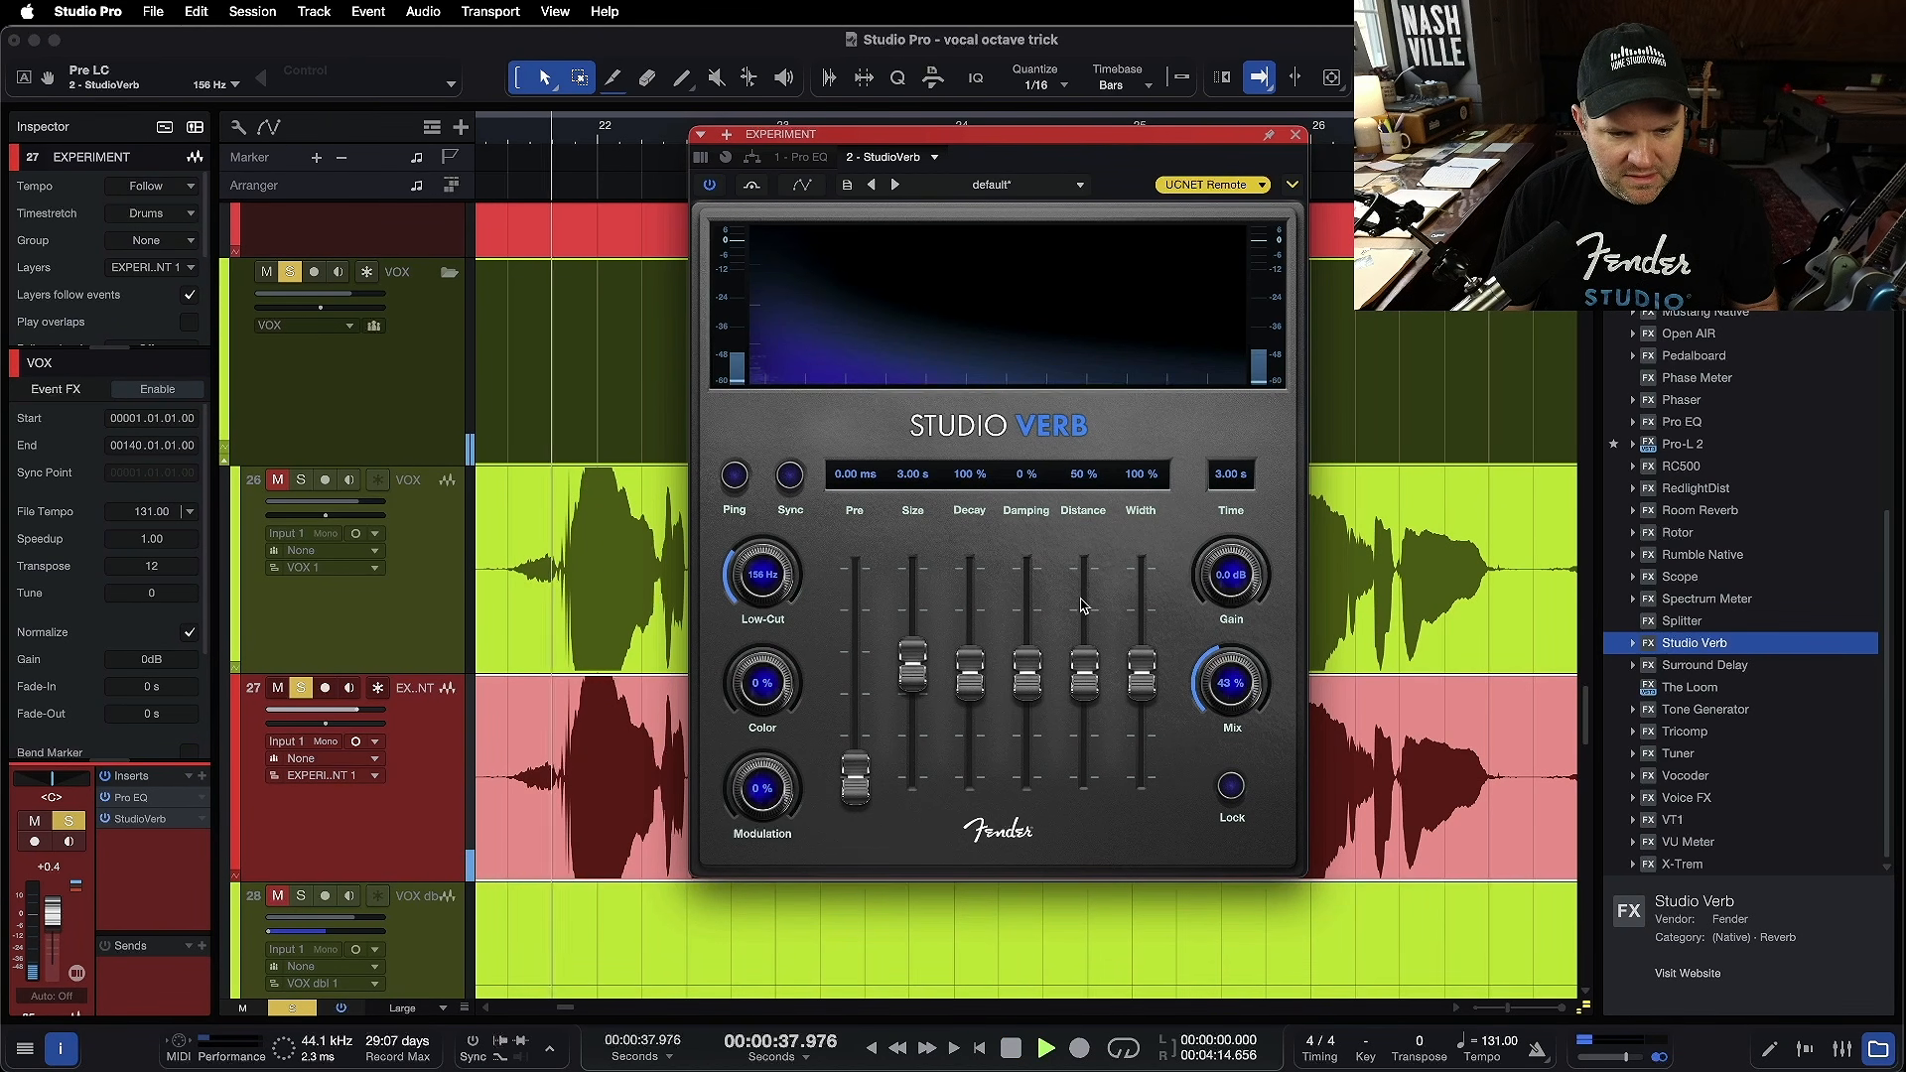
drag(1239, 685, 1241, 559)
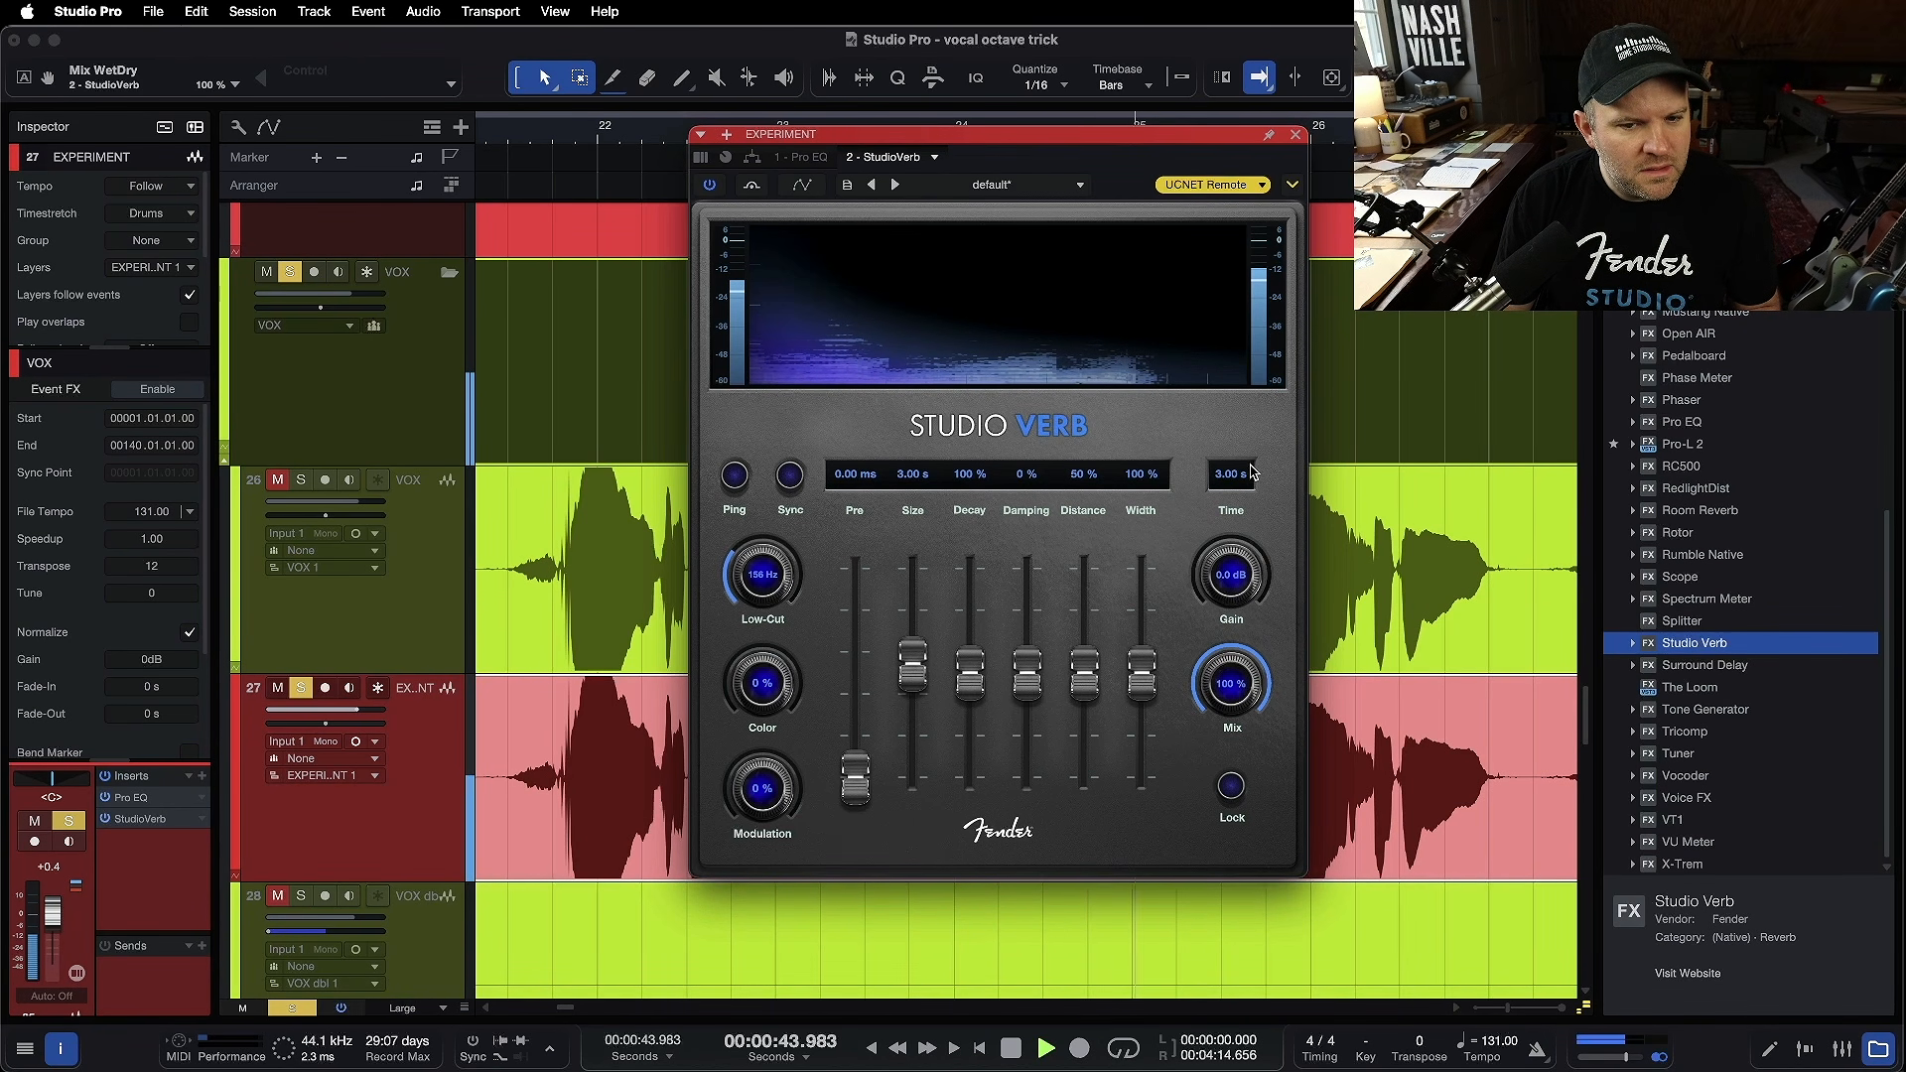
key(space)
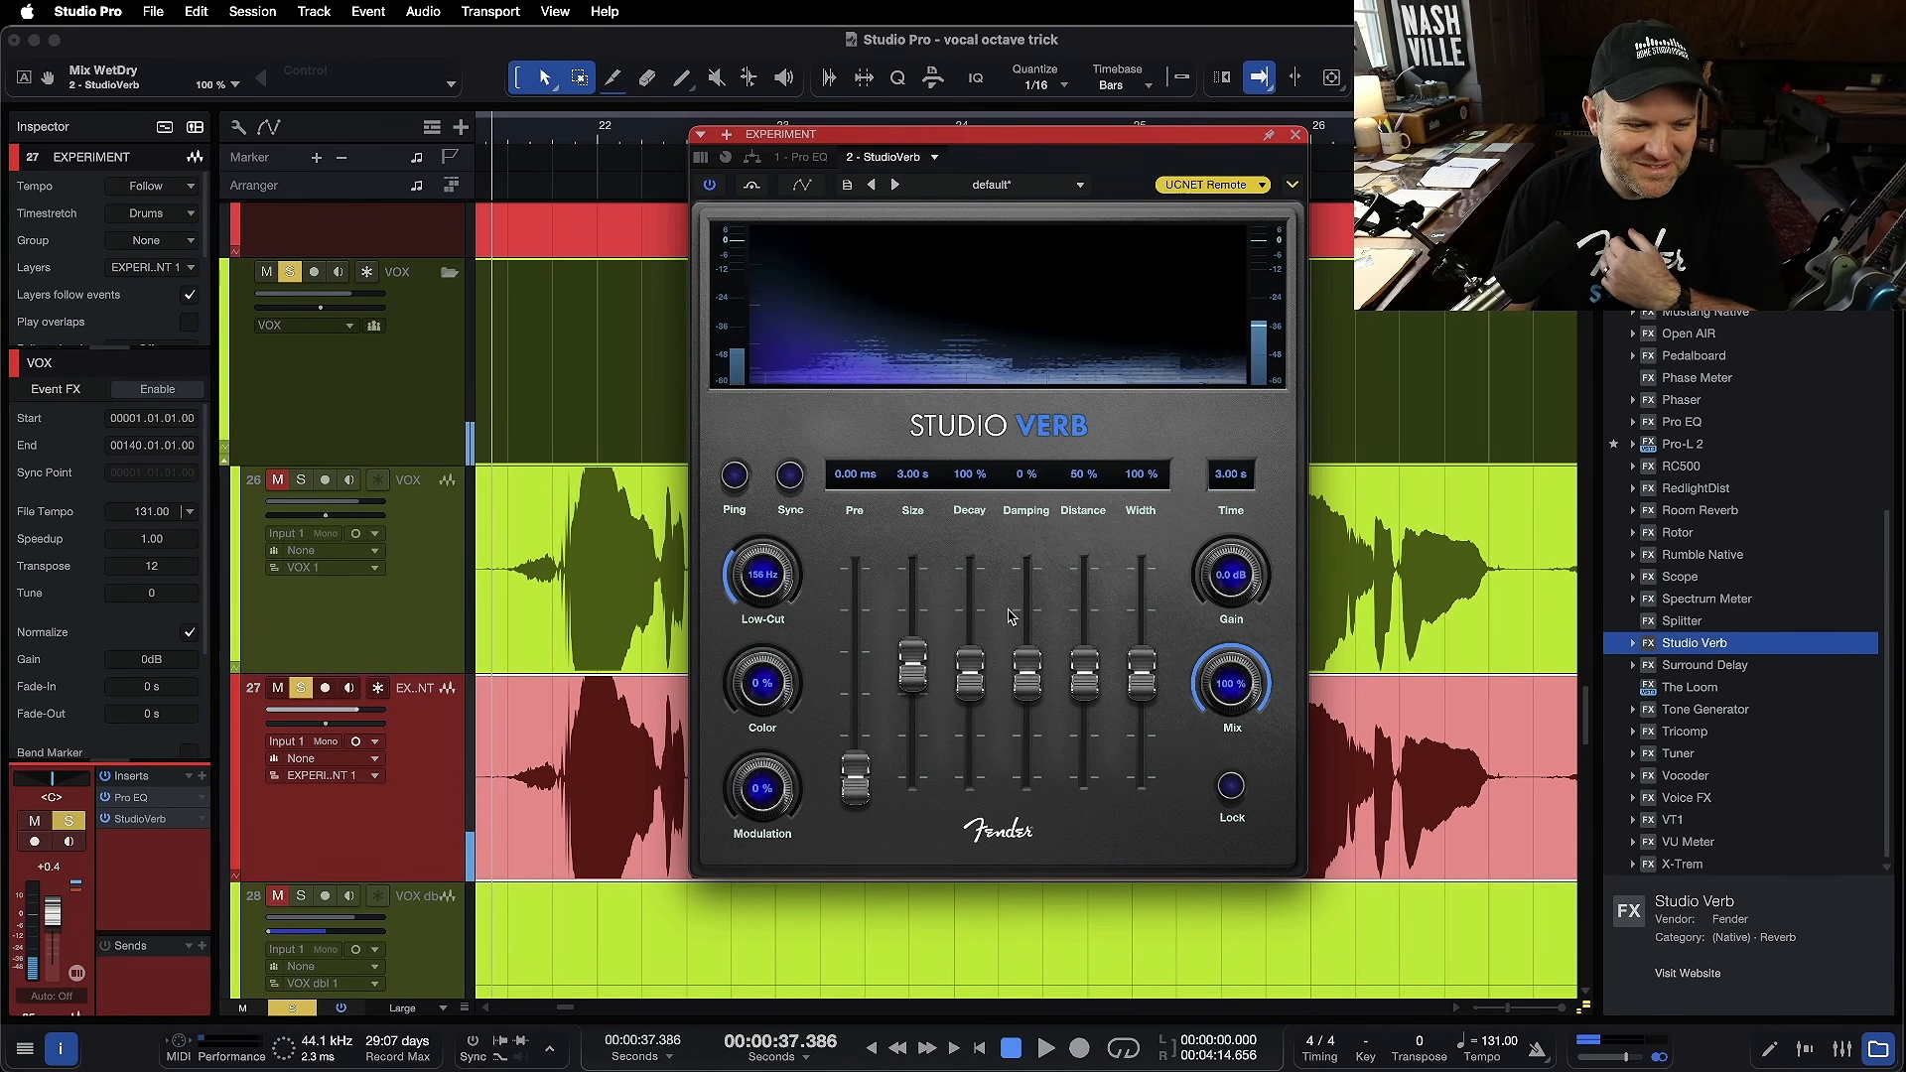
- Audition the reverb with a size of 13.51 s and reduce the size to 100 ms
drag(916, 671, 922, 631)
key(space)
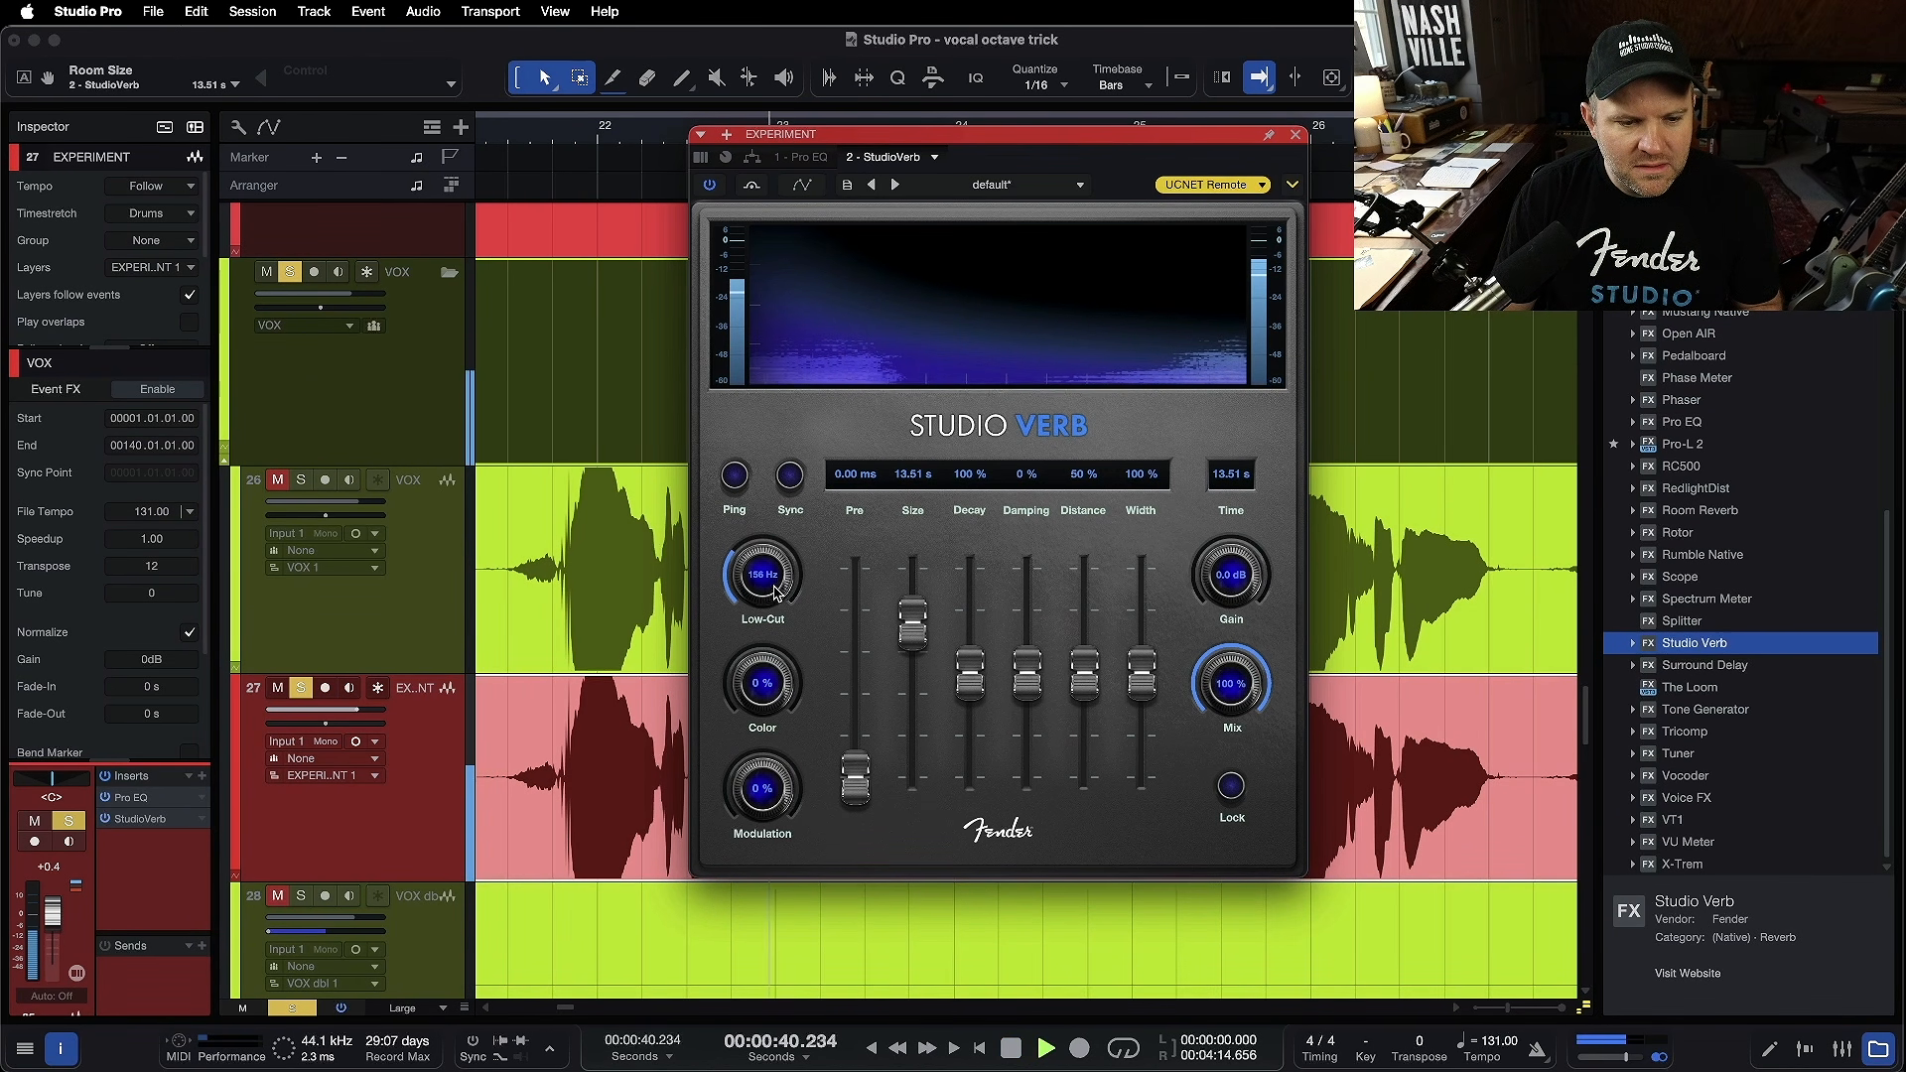
key(space)
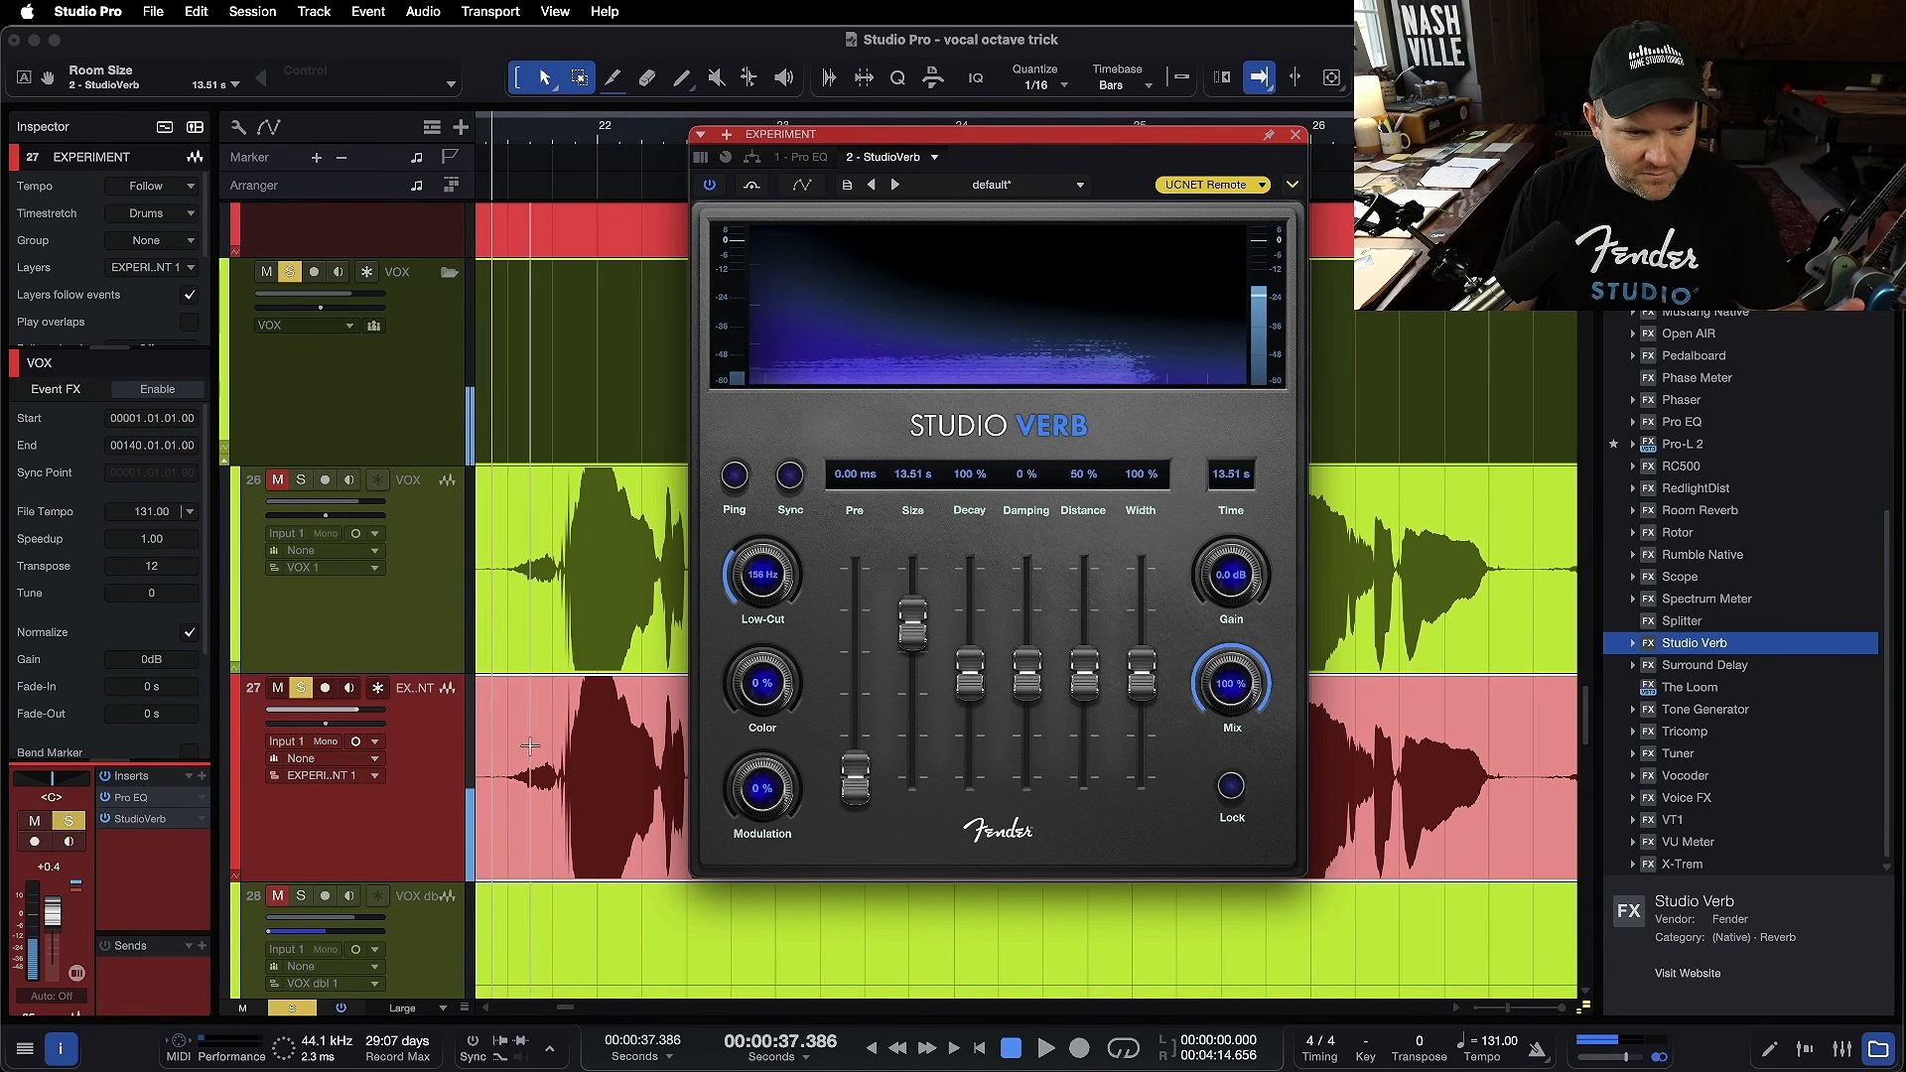
drag(915, 621, 913, 785)
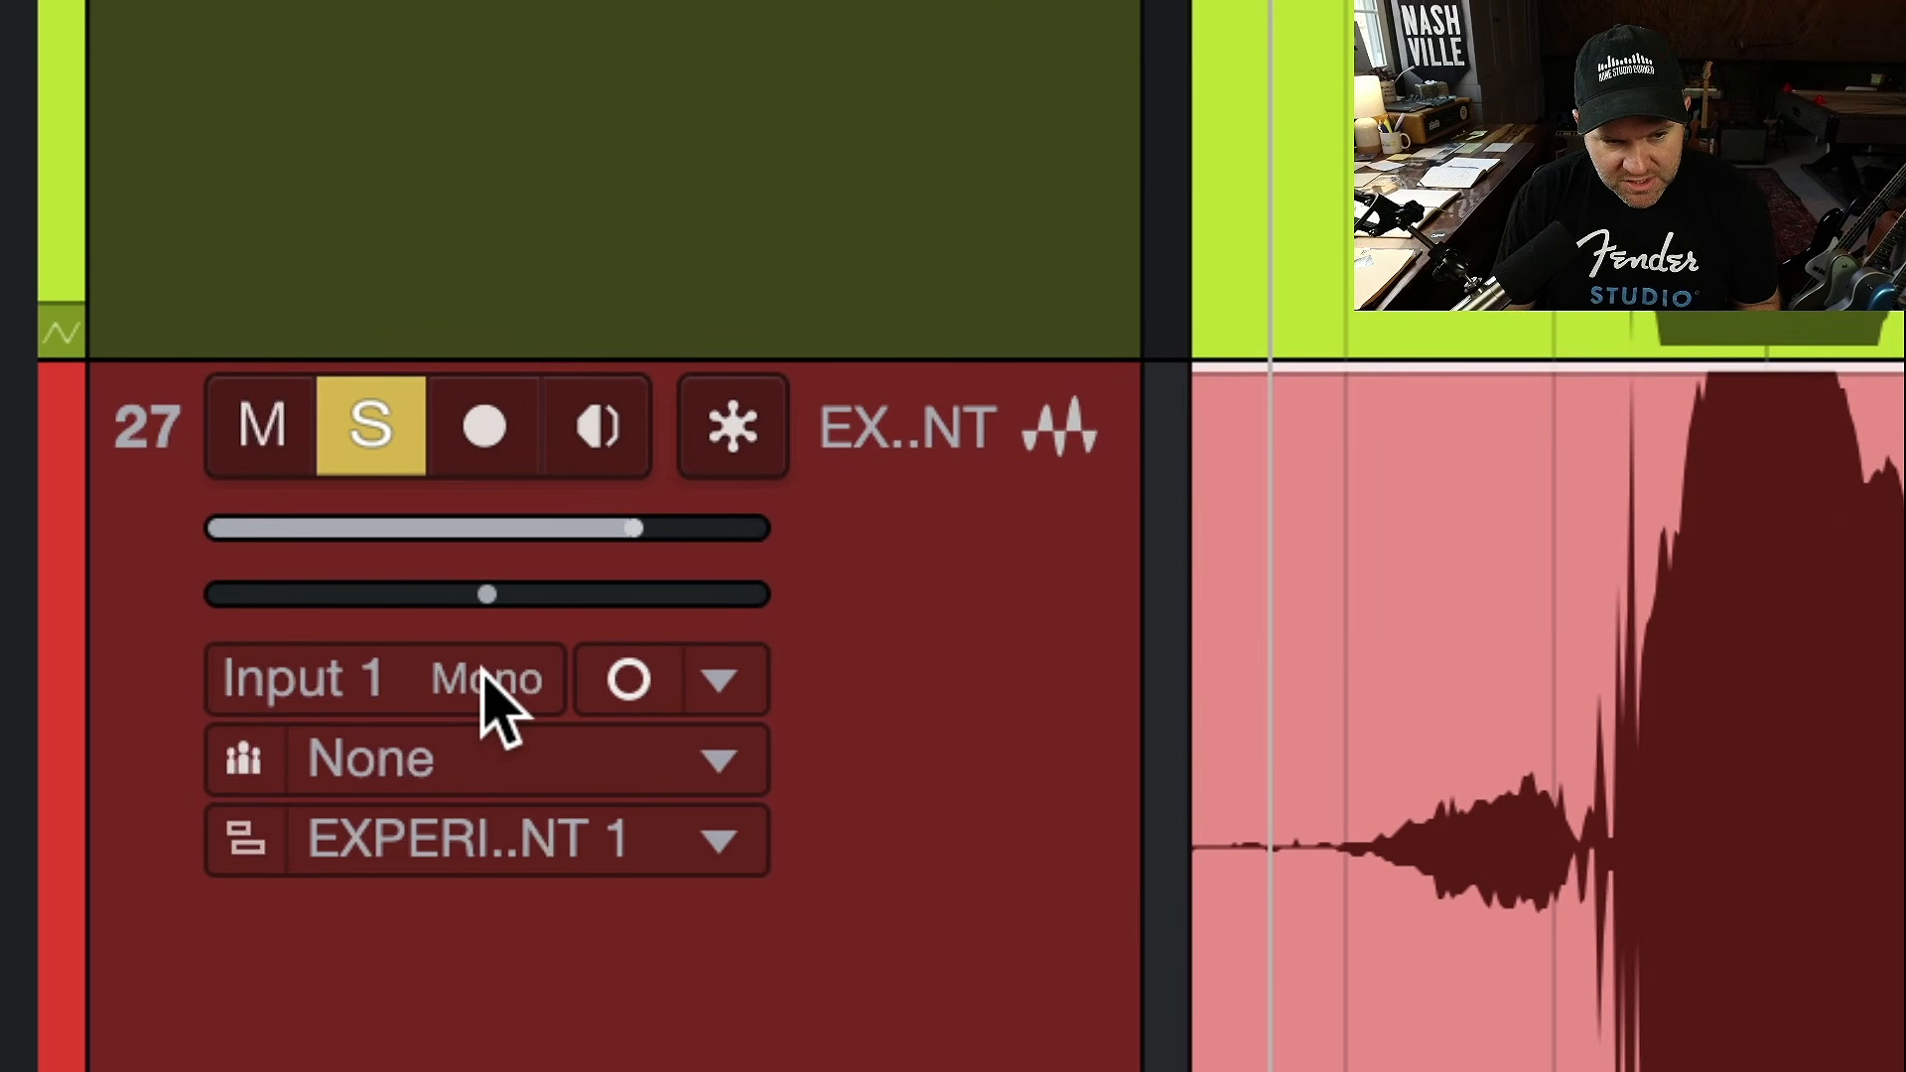
- Switch the EXPERIMENT track's channel format from mono to stereo
click(647, 672)
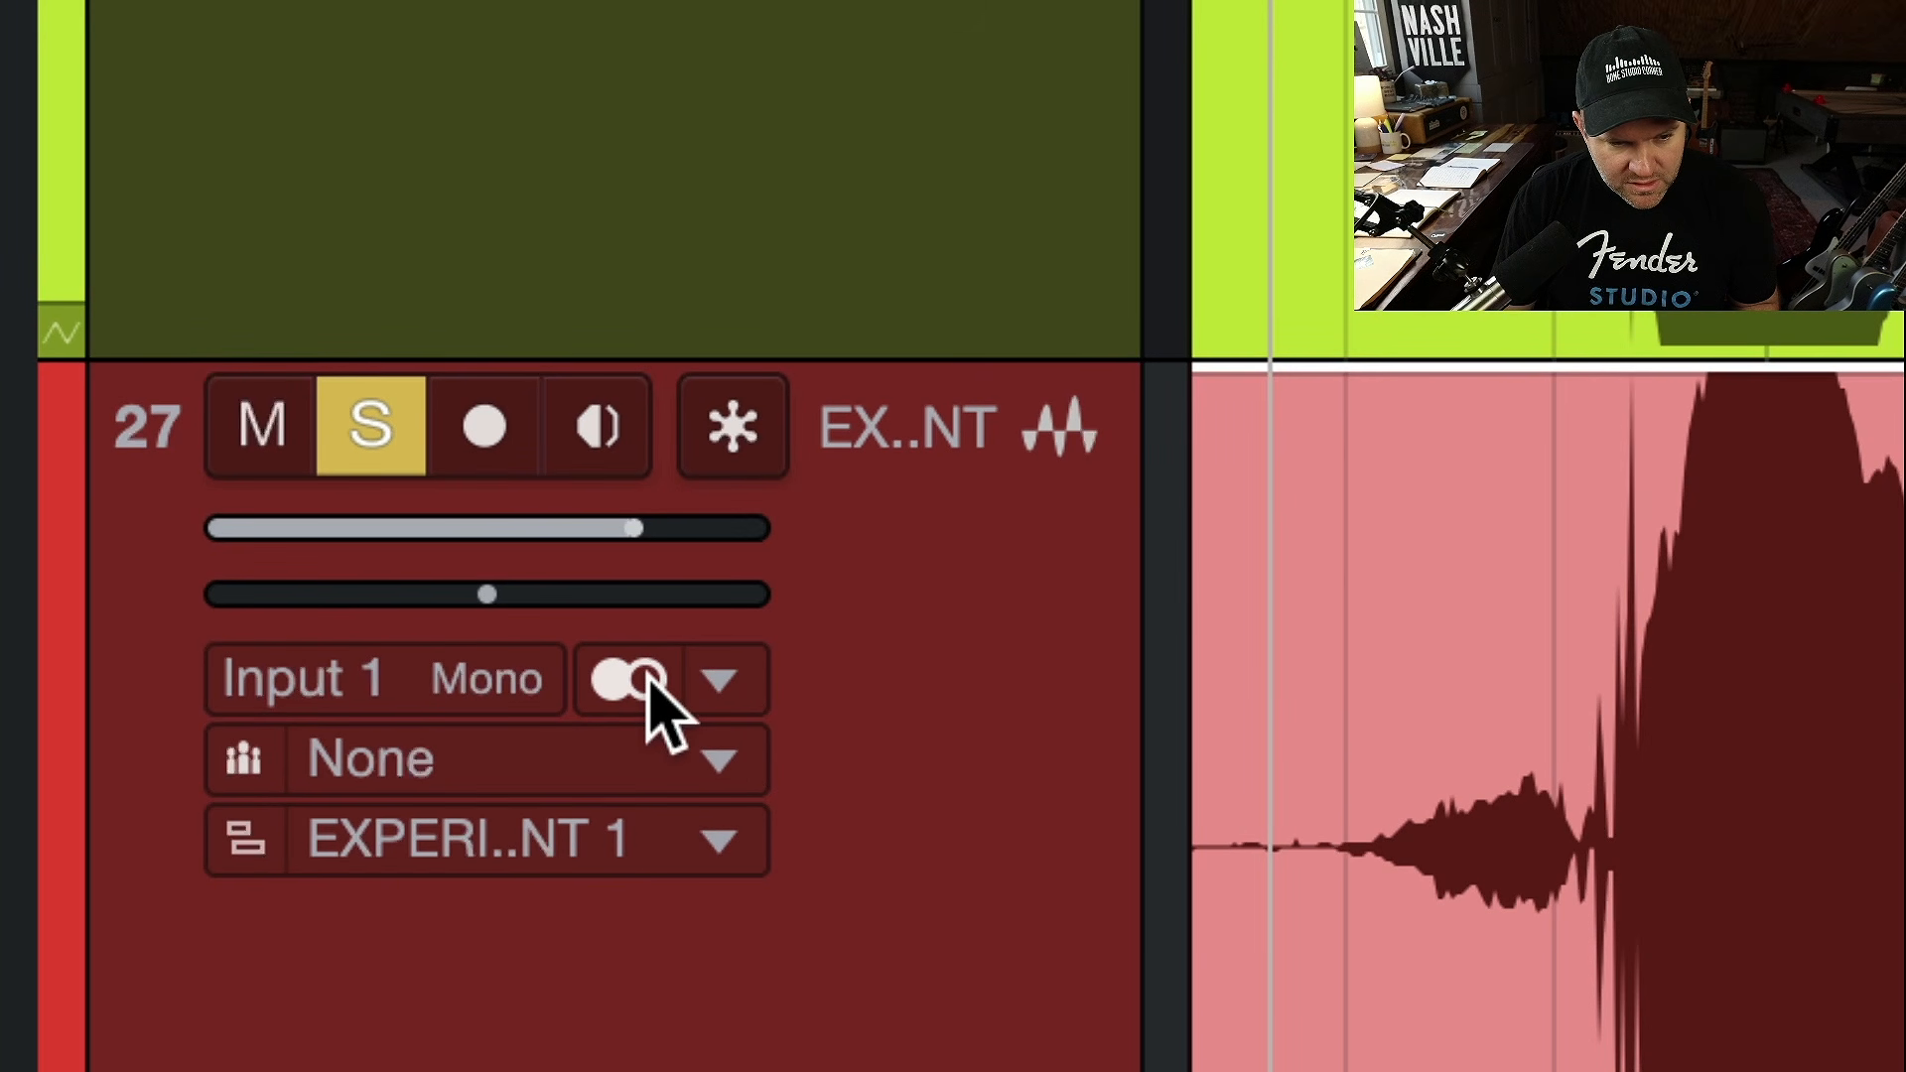
click(635, 677)
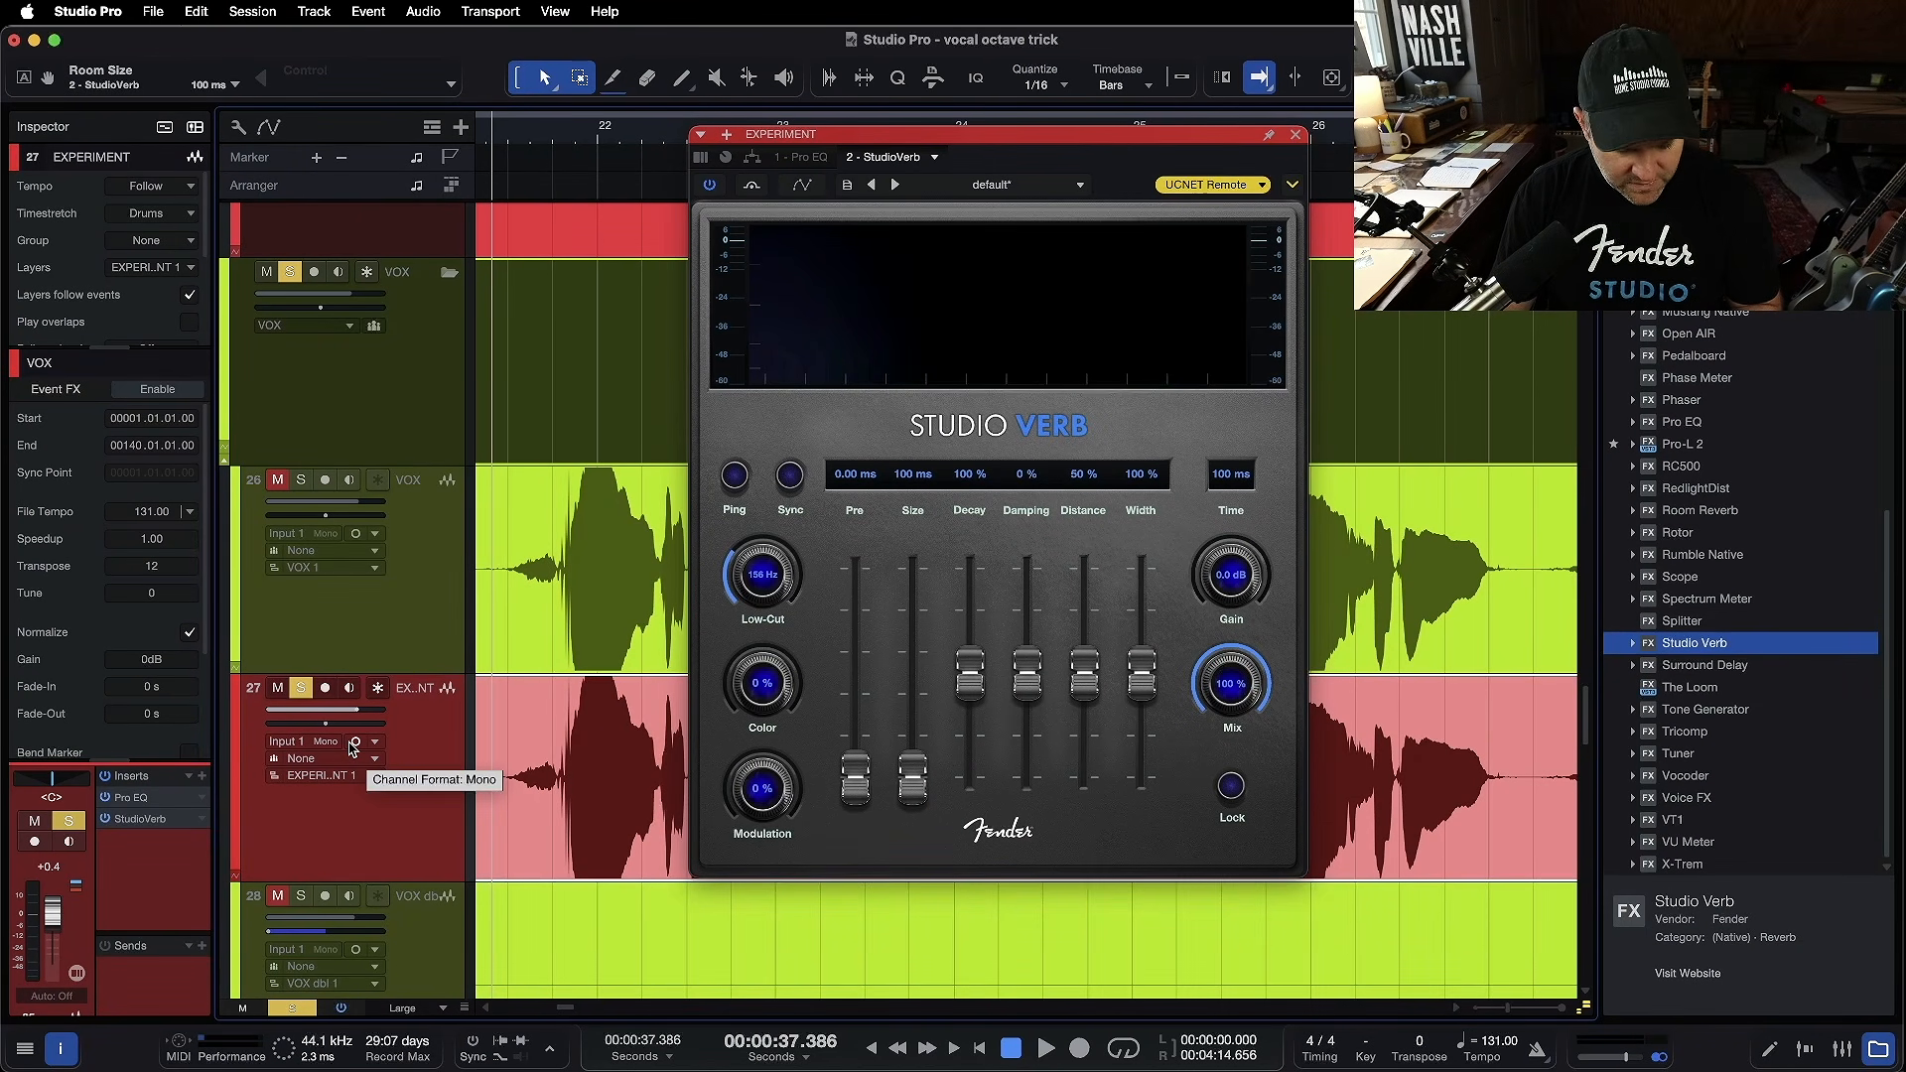
key(F3)
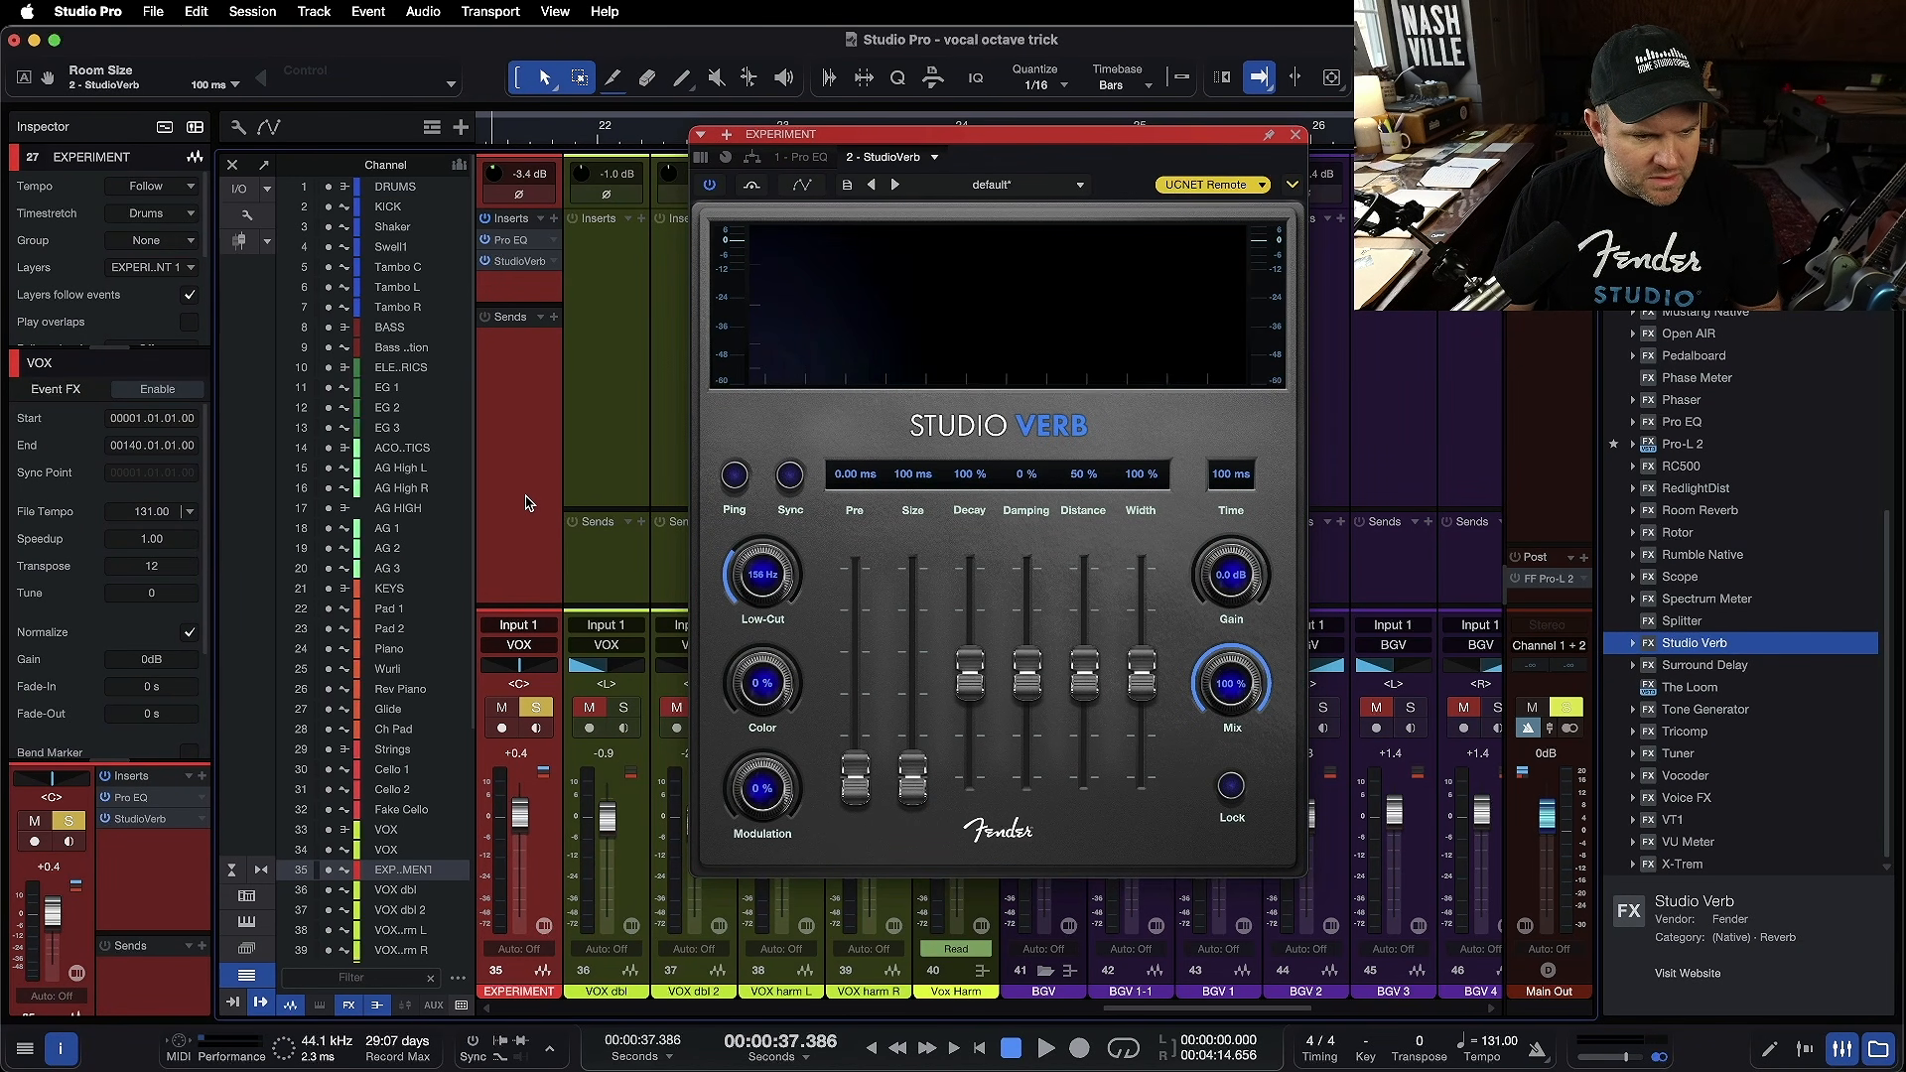
key(F3)
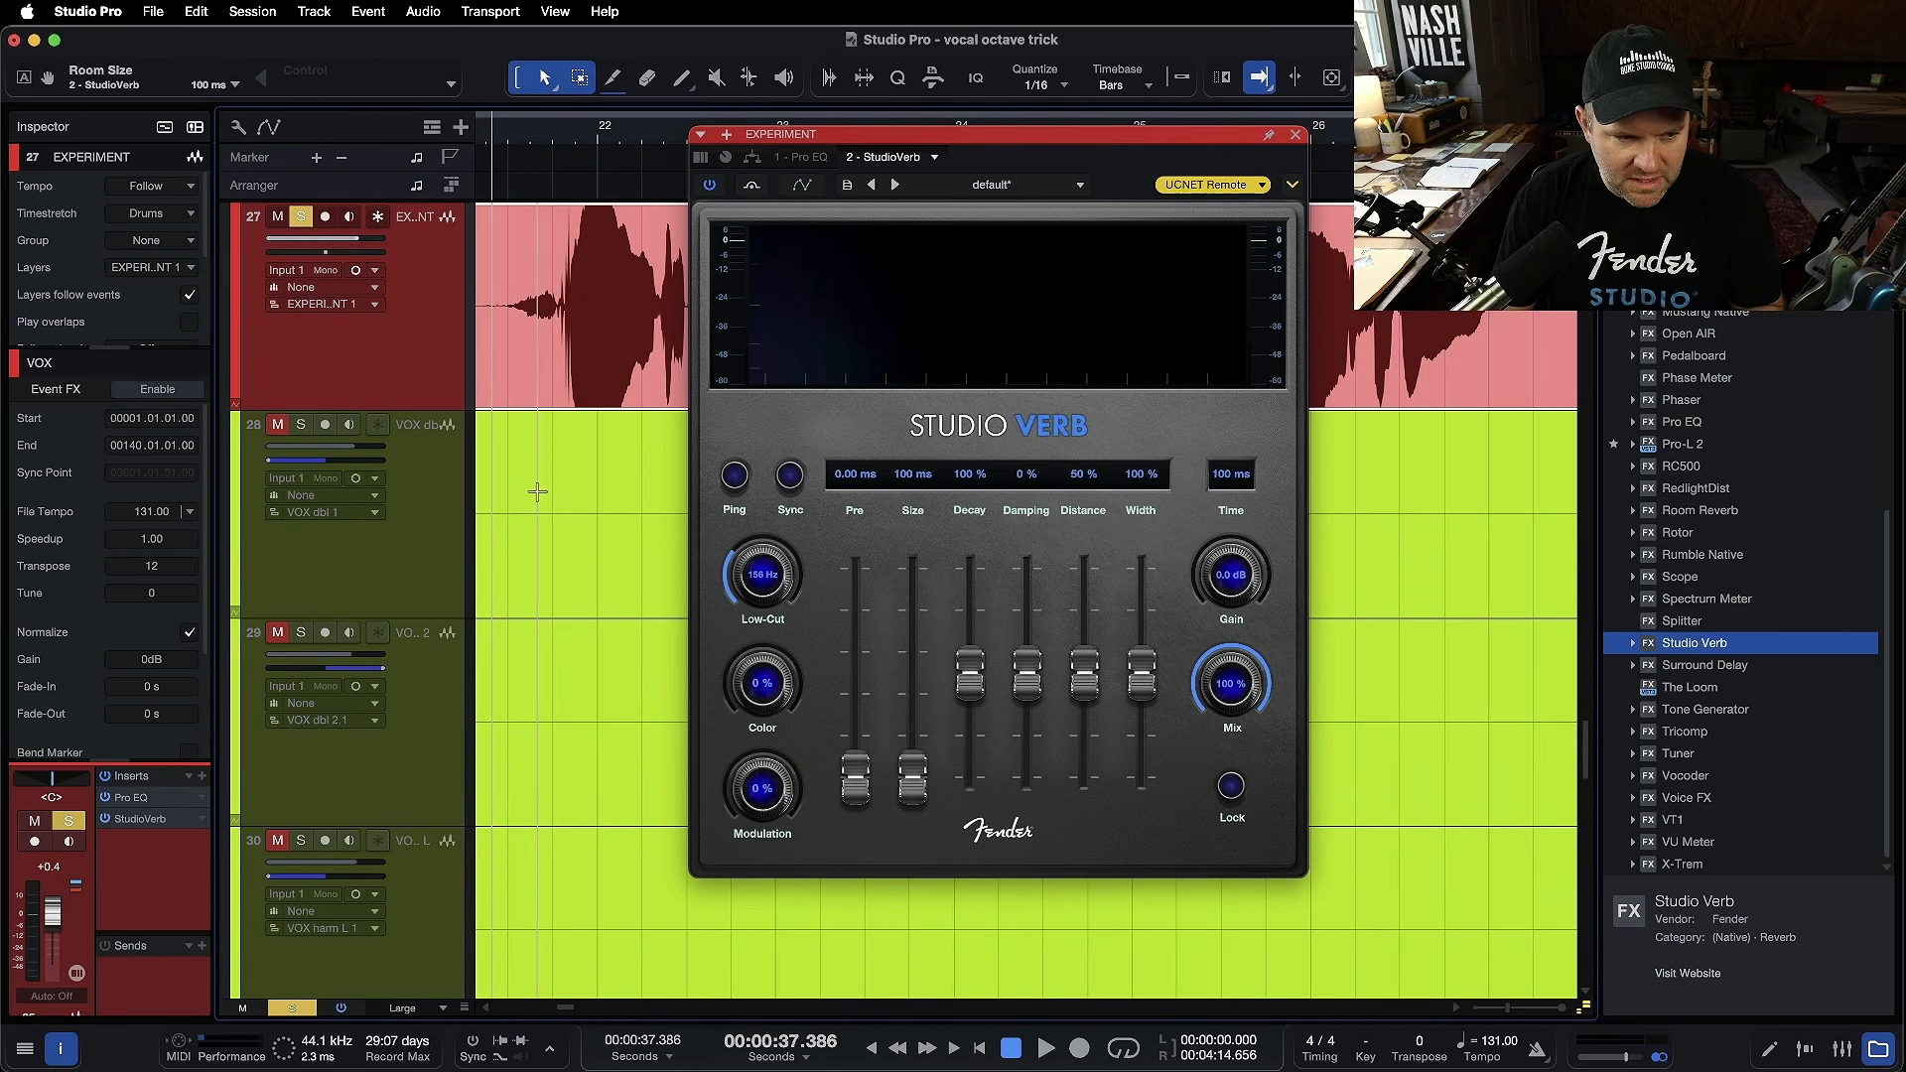
click(355, 271)
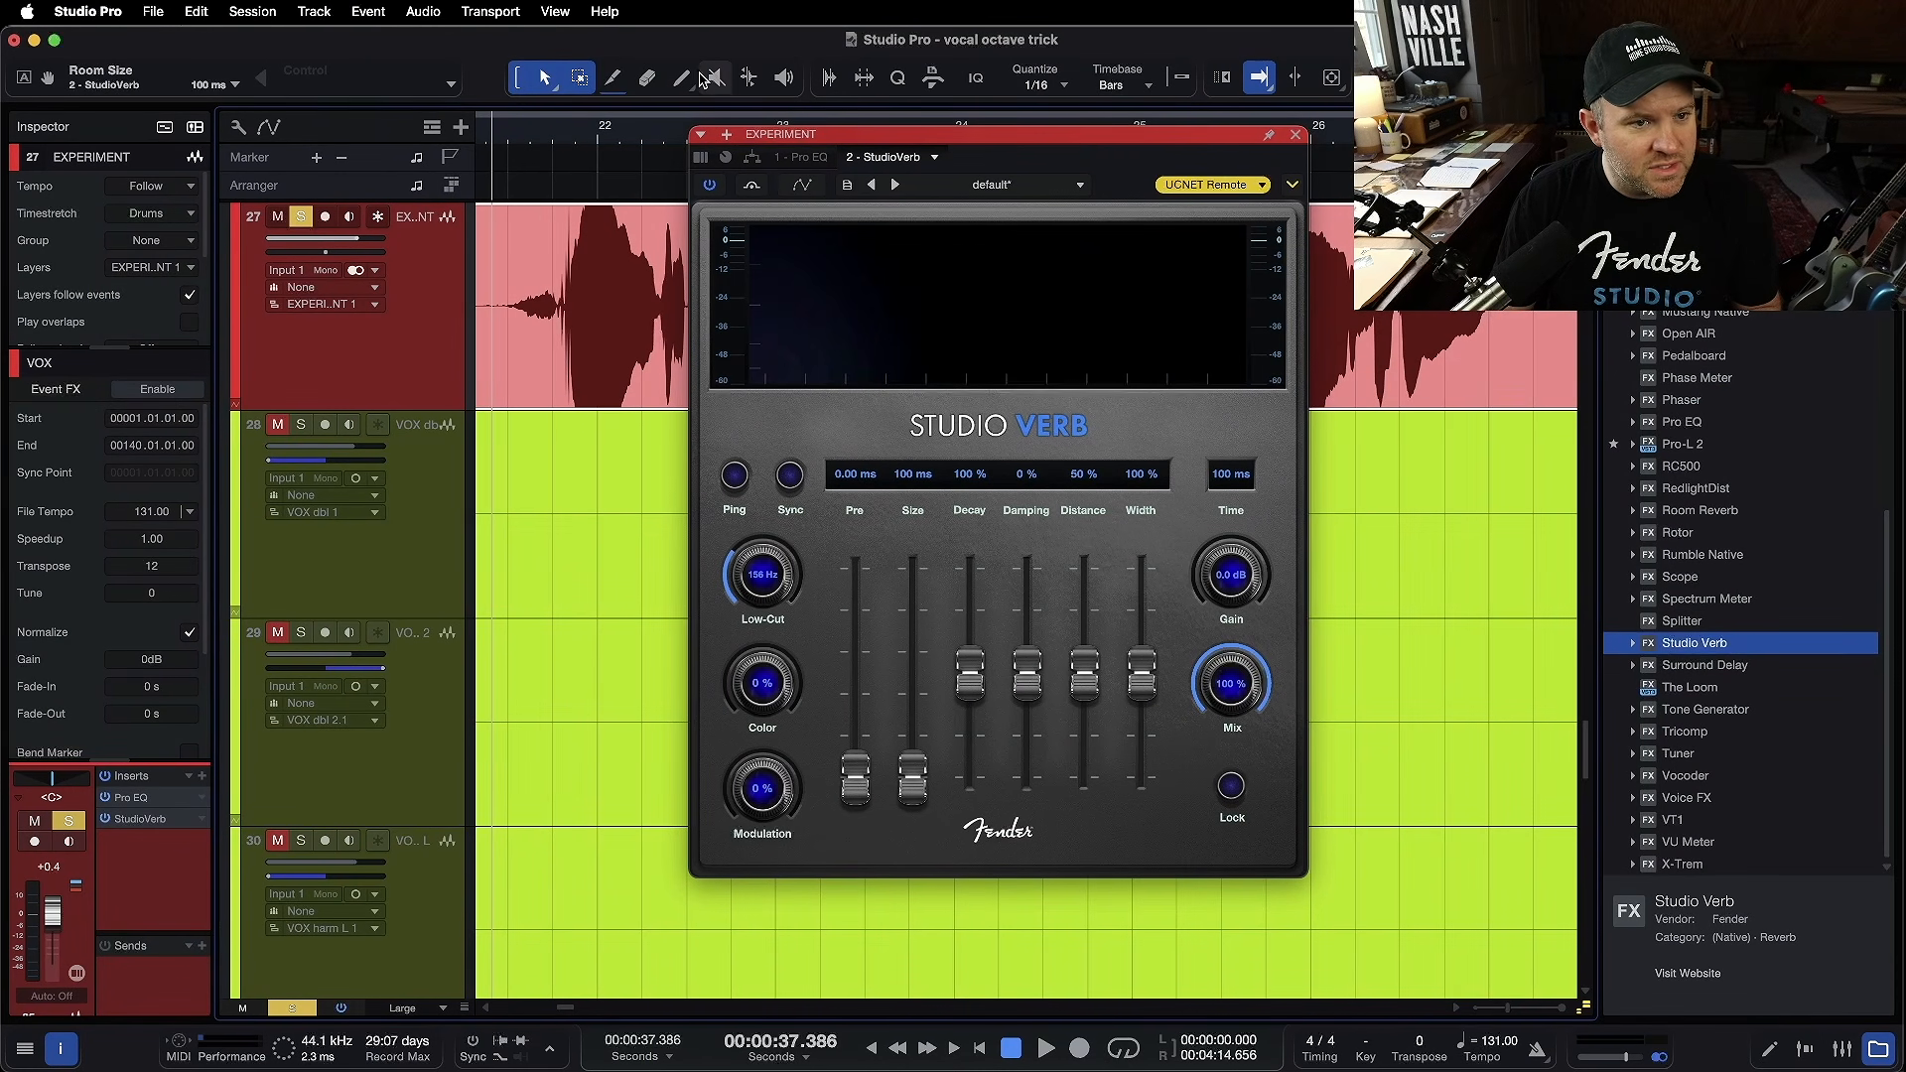
- During playback, set the reverb's size to 4.66 s, pre-delay to 3.22 ms and modulation to 63%
key(space)
drag(913, 777, 916, 610)
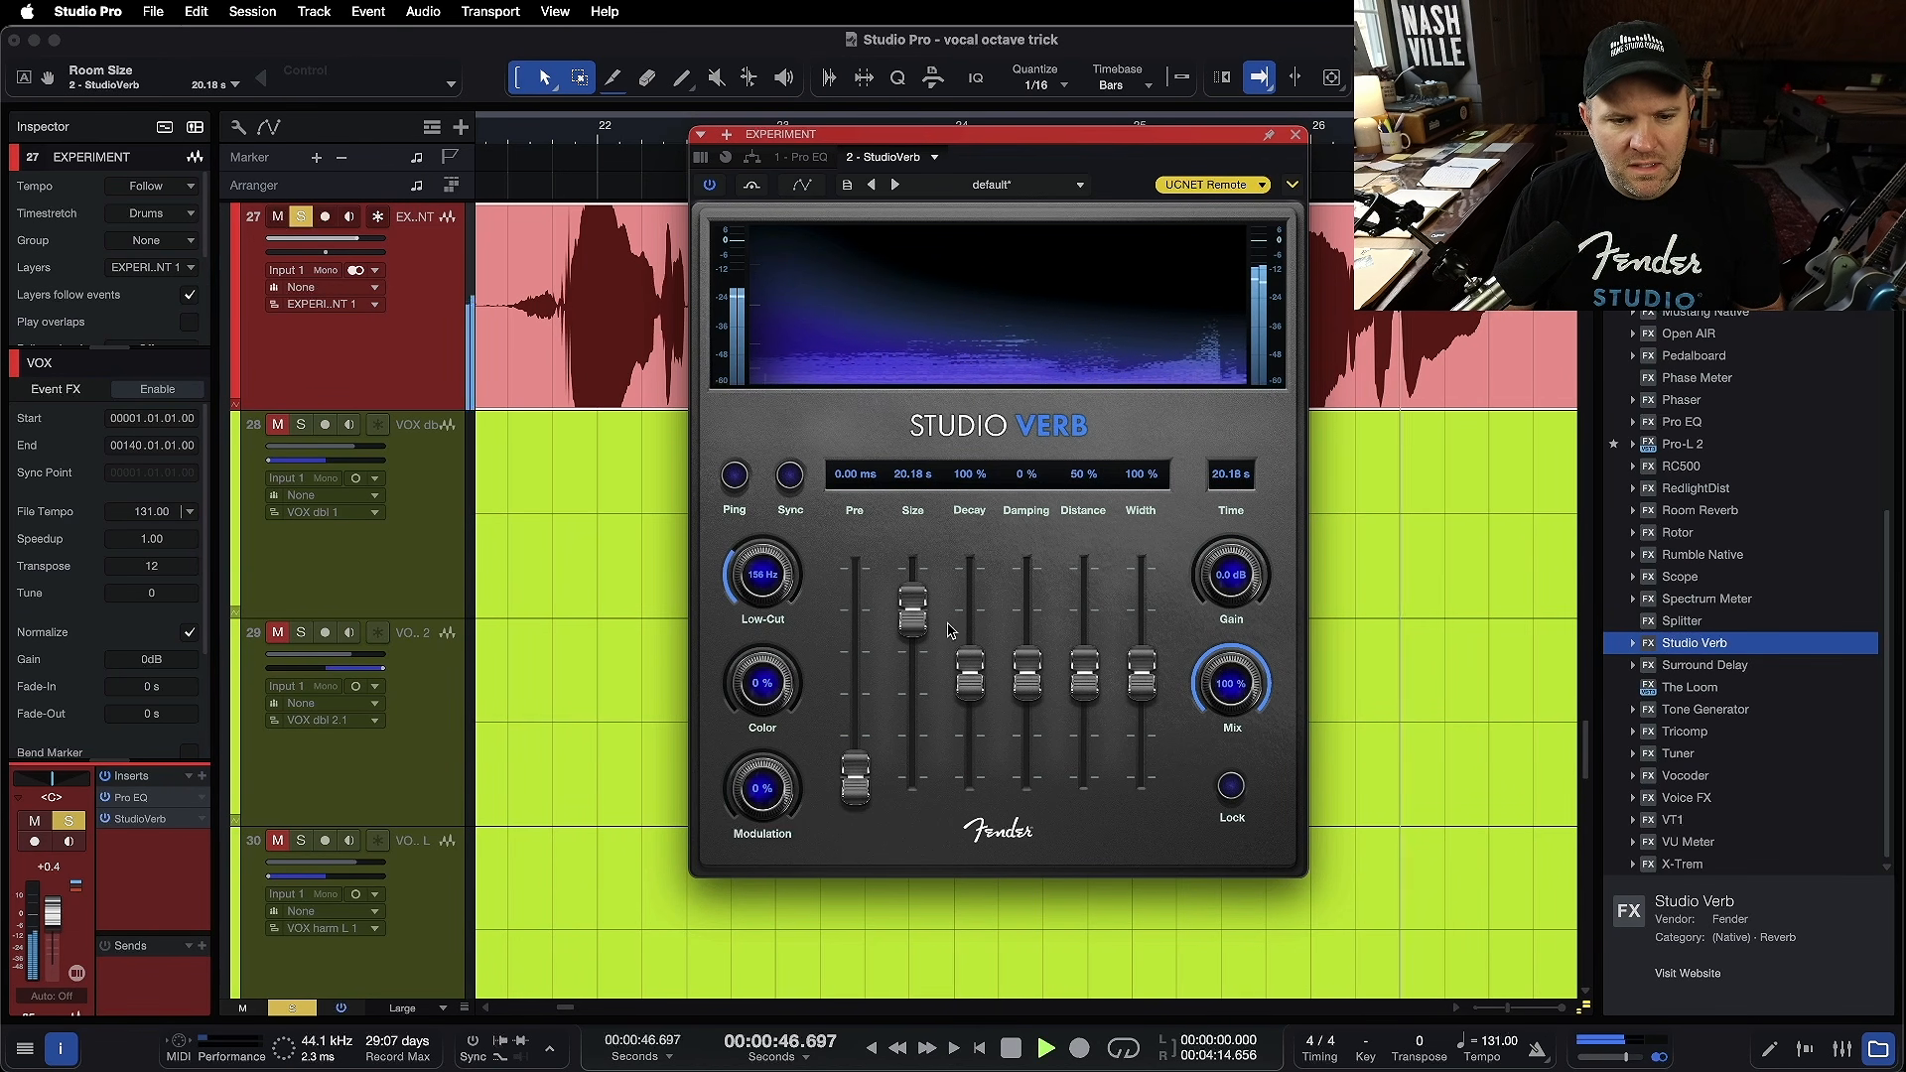
mouse_move(921, 616)
mouse_down()
mouse_move(915, 663)
mouse_move(913, 645)
mouse_up()
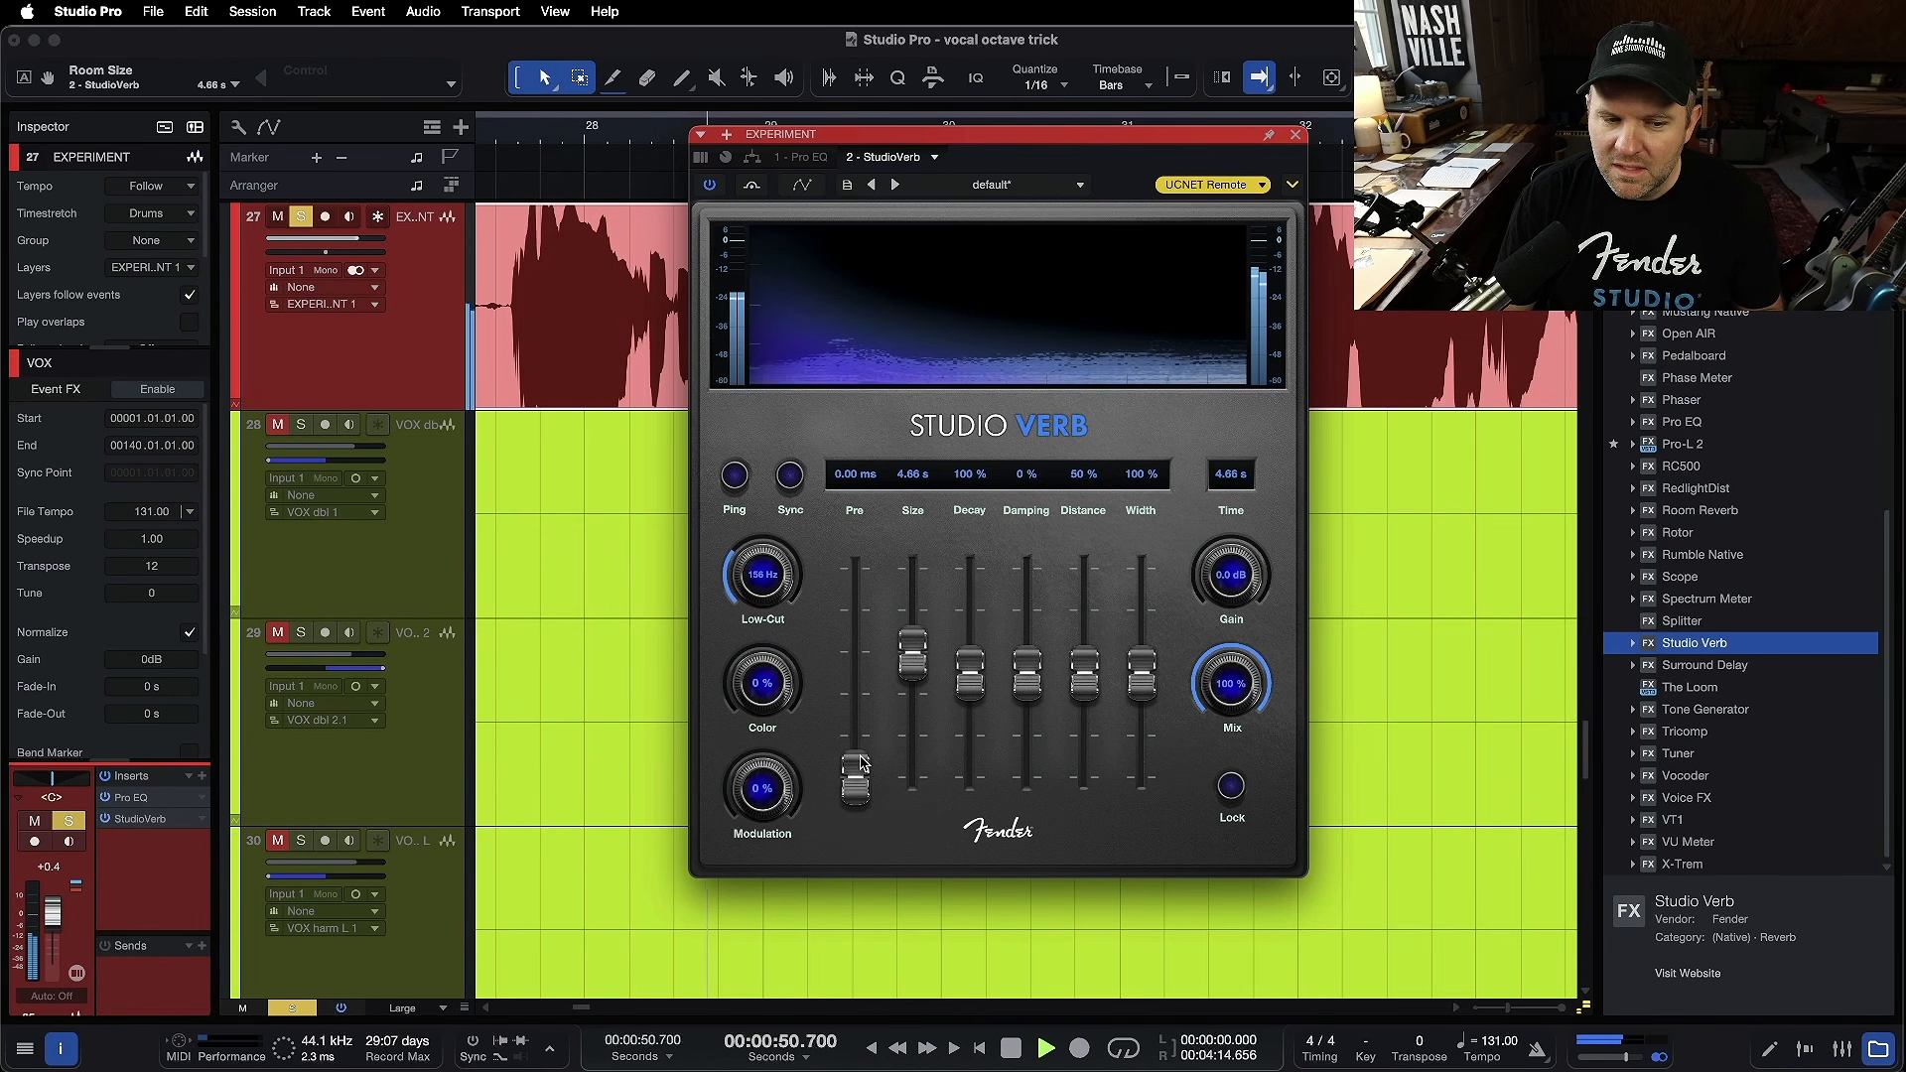
drag(856, 779, 870, 732)
drag(767, 785, 768, 692)
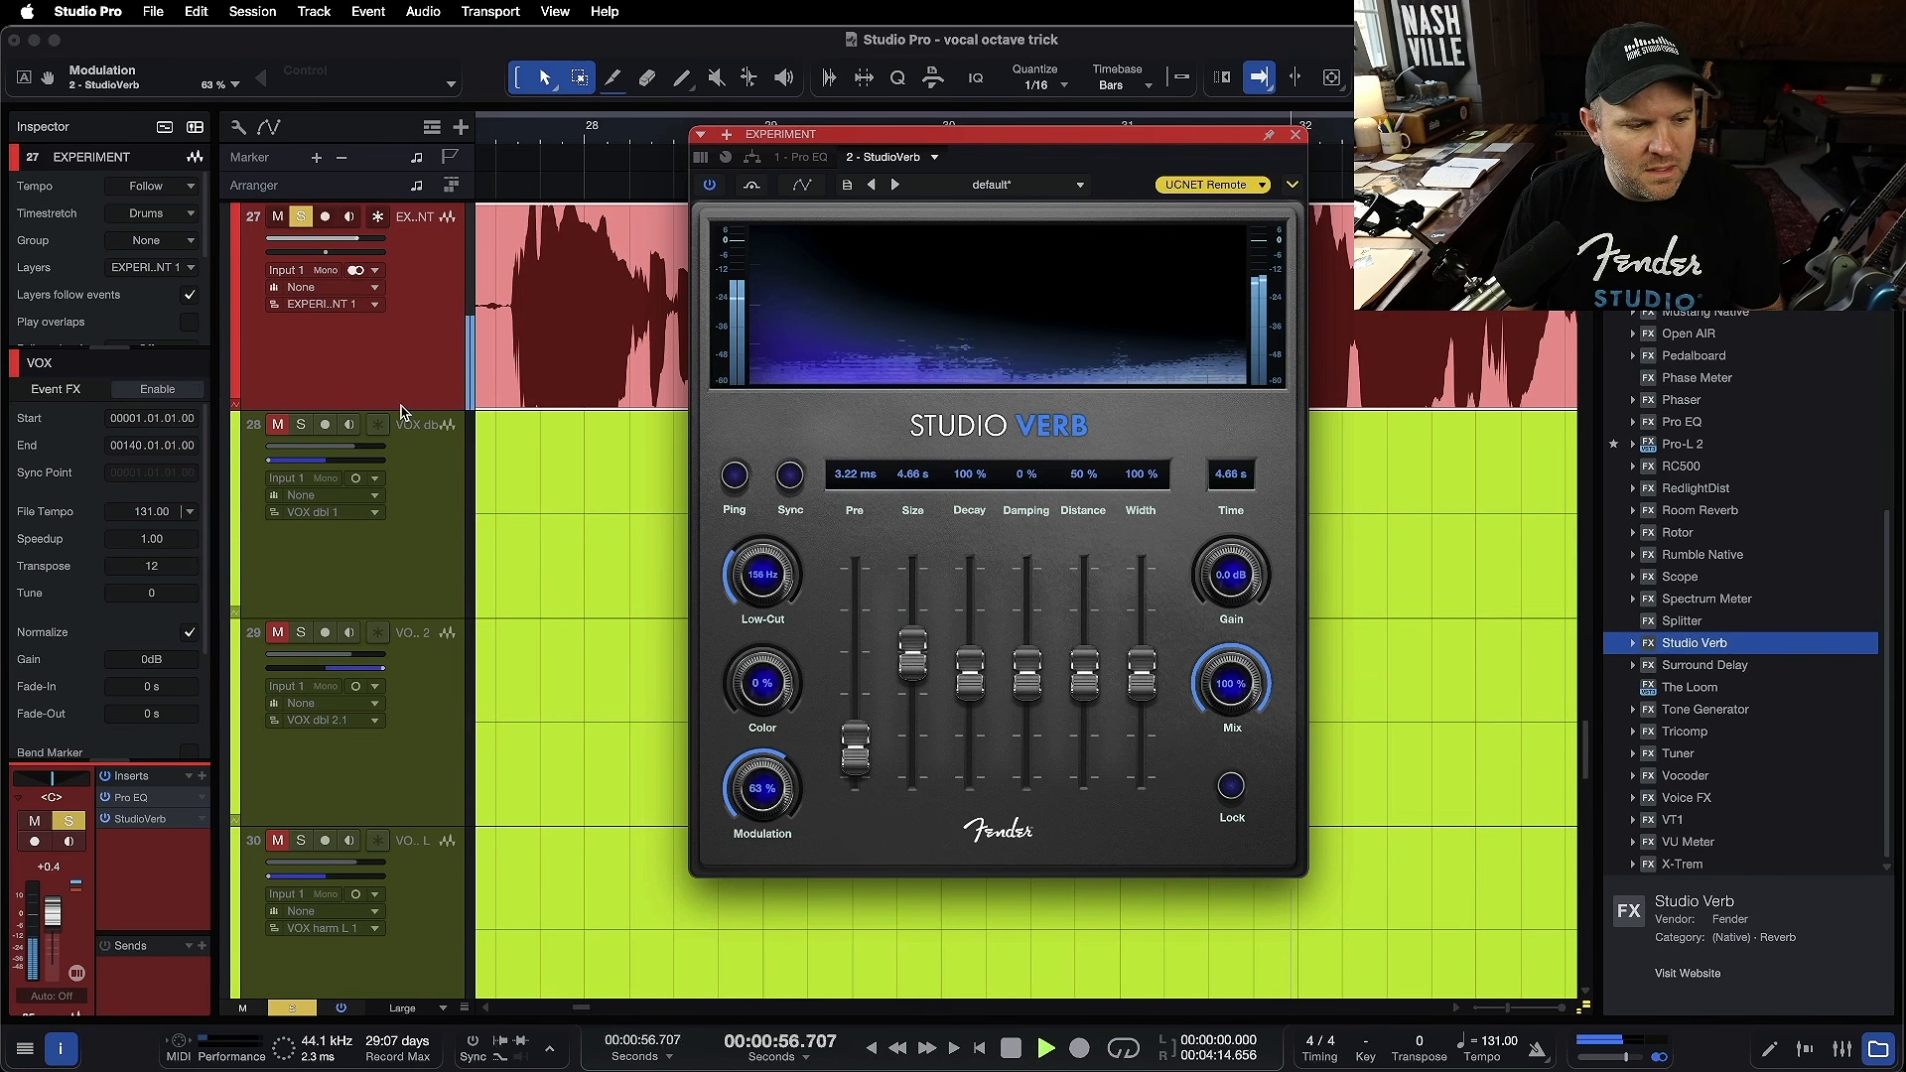
key(space)
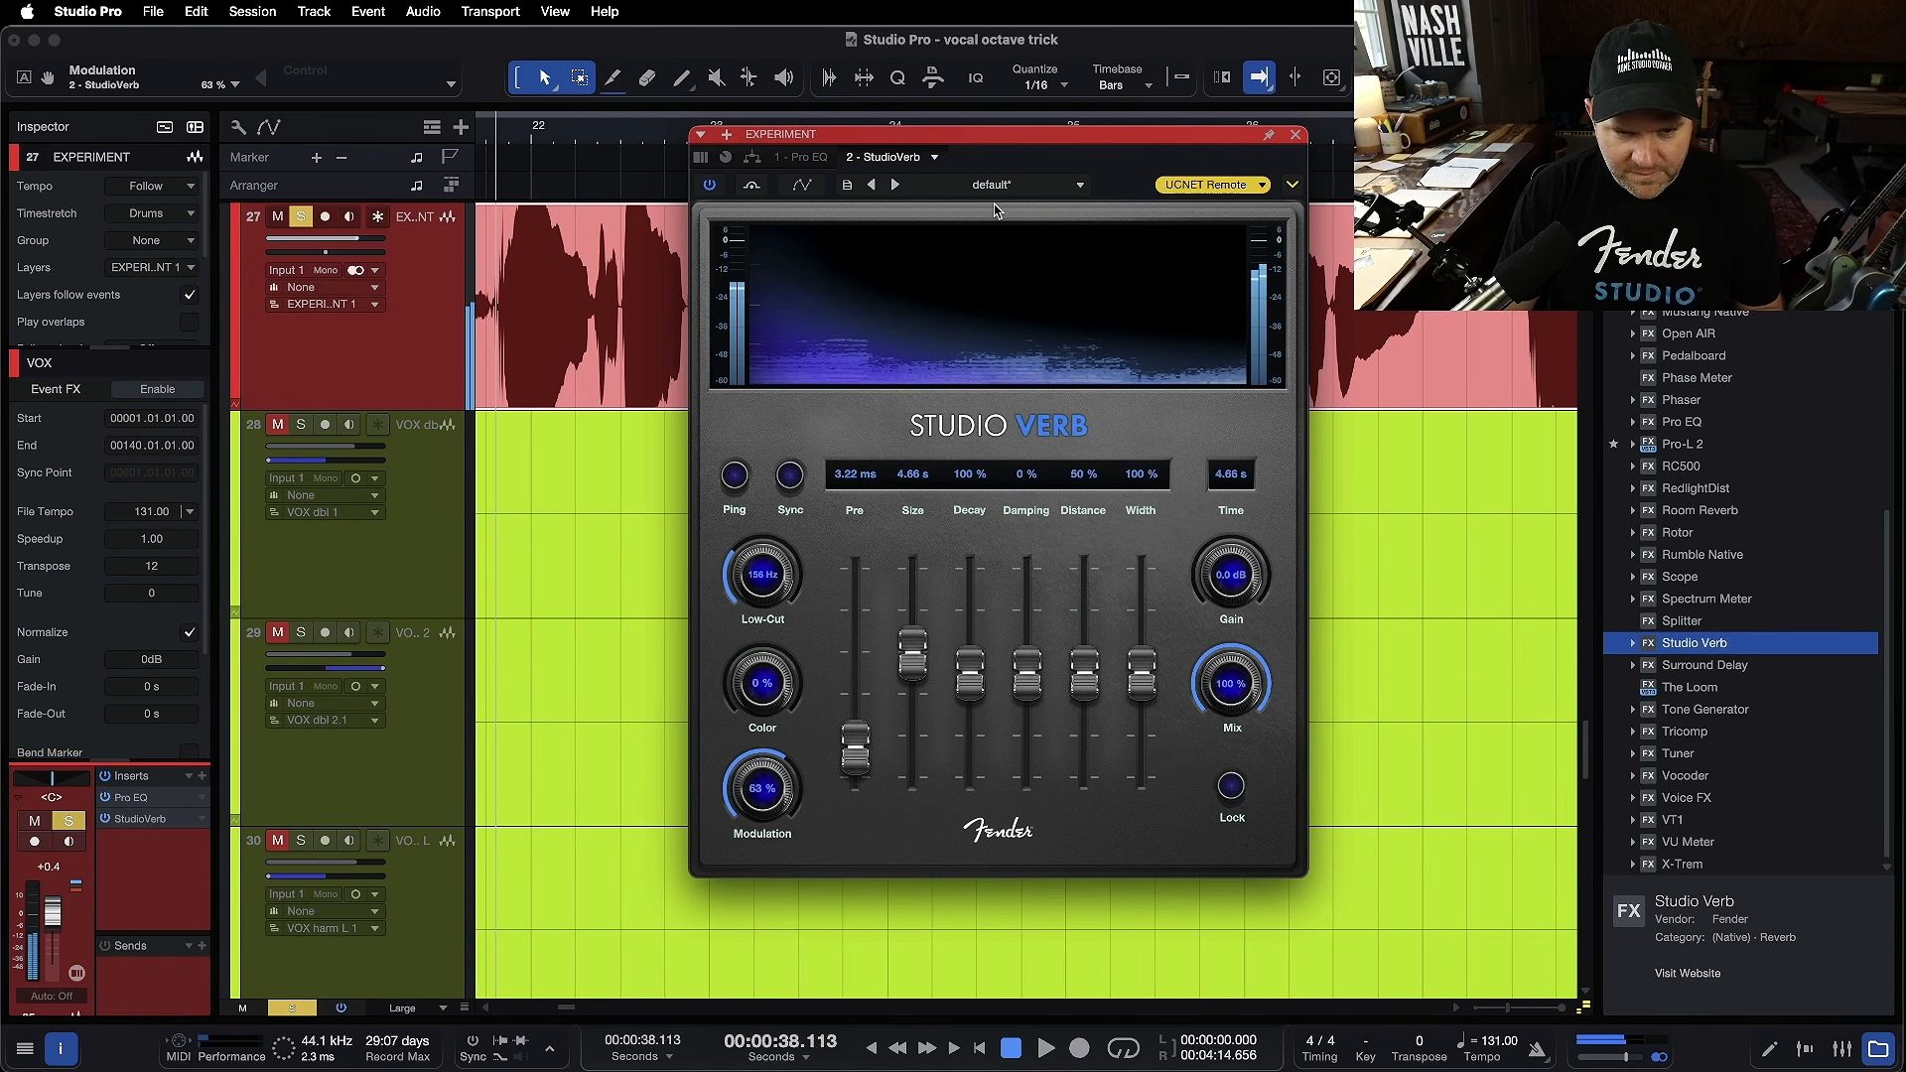
click(710, 185)
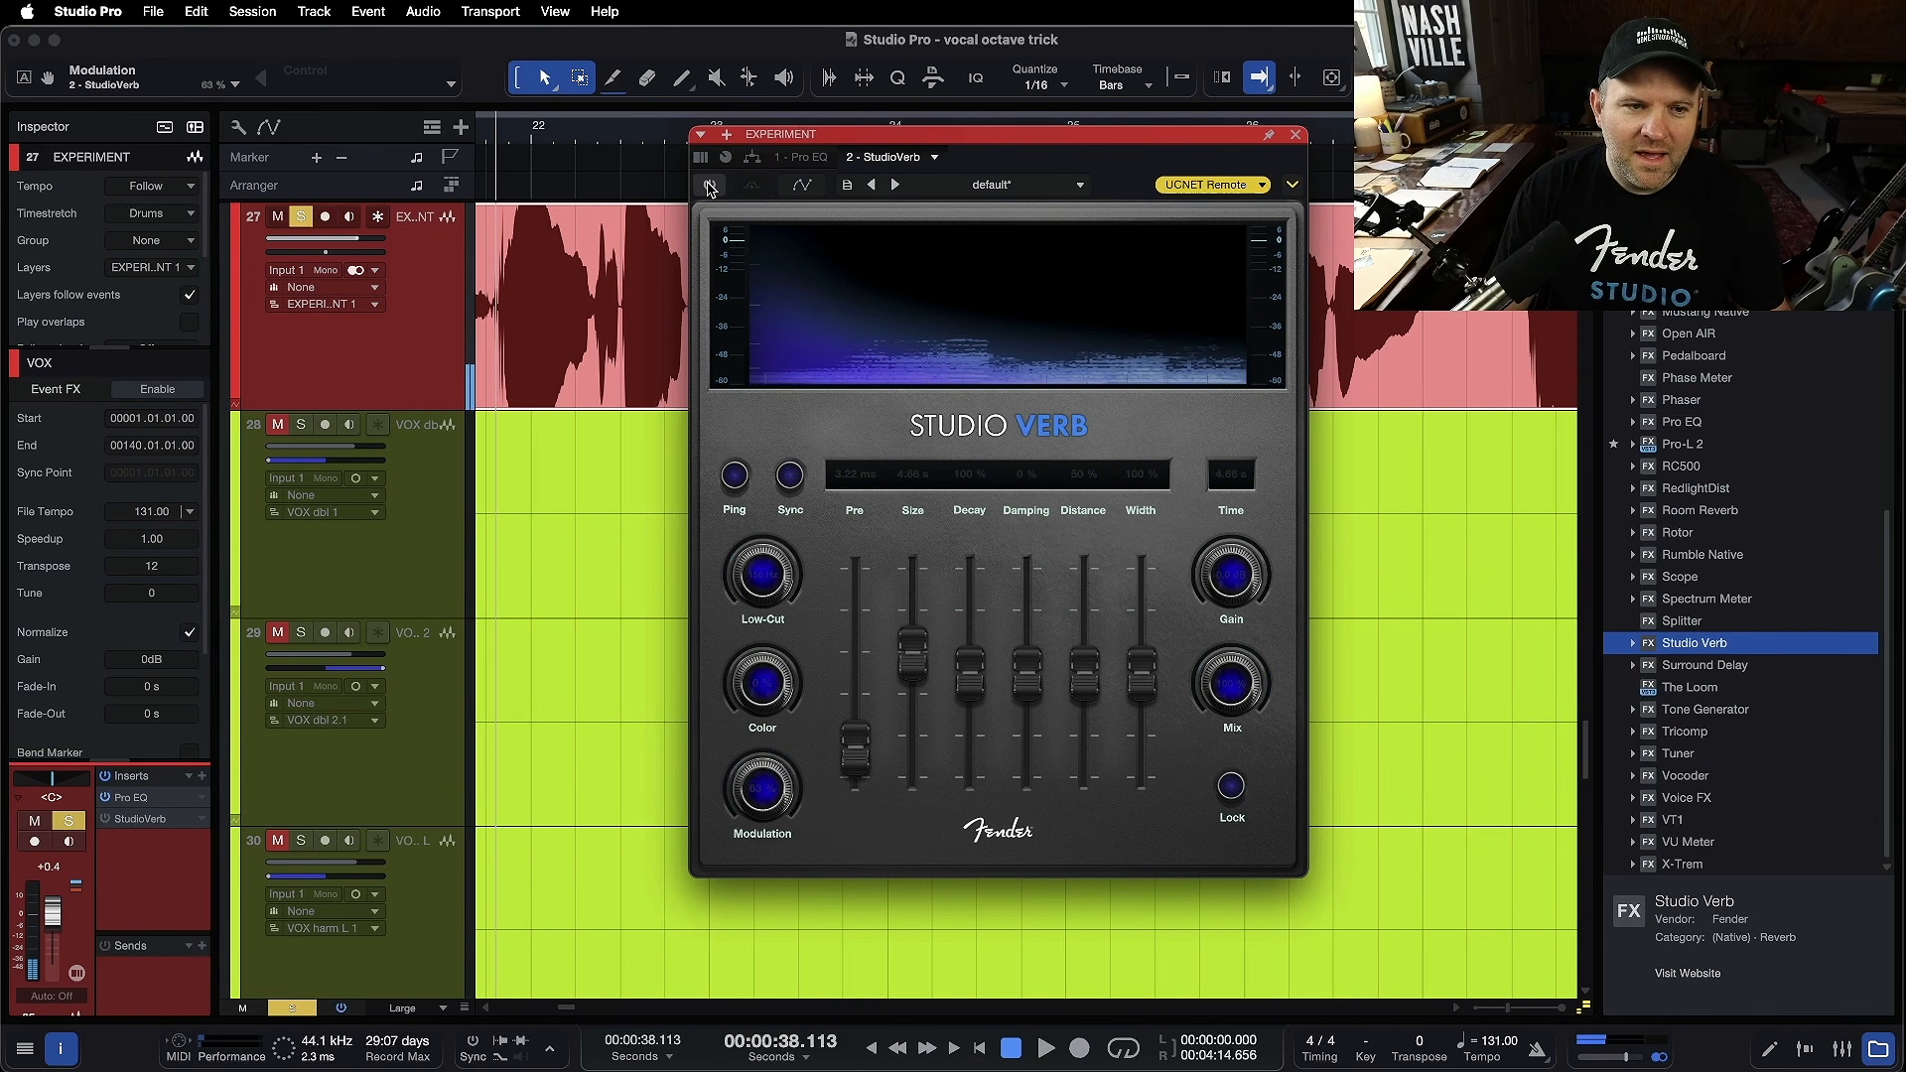
click(710, 185)
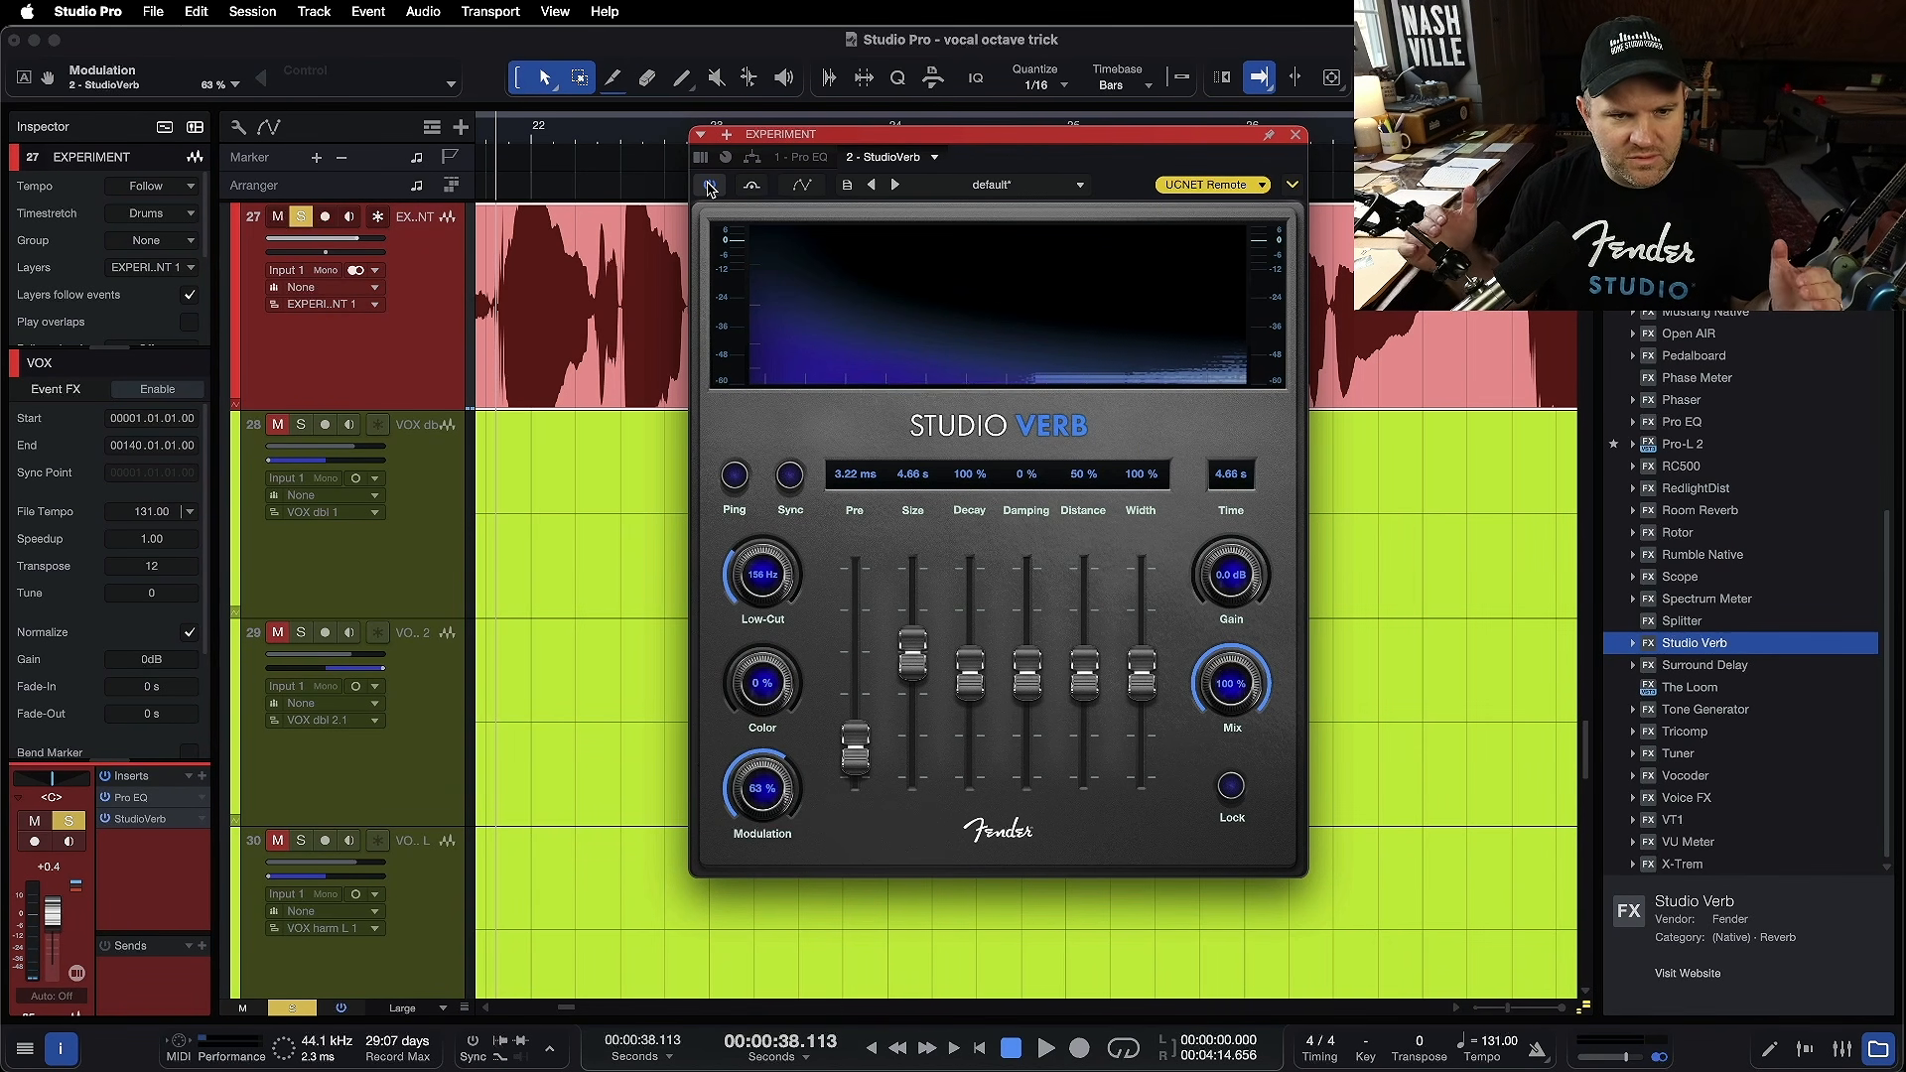
- Return to Pro EQ and, during playback, set the high cut to 1.05 kHz and the low cut to 210 Hz
click(808, 160)
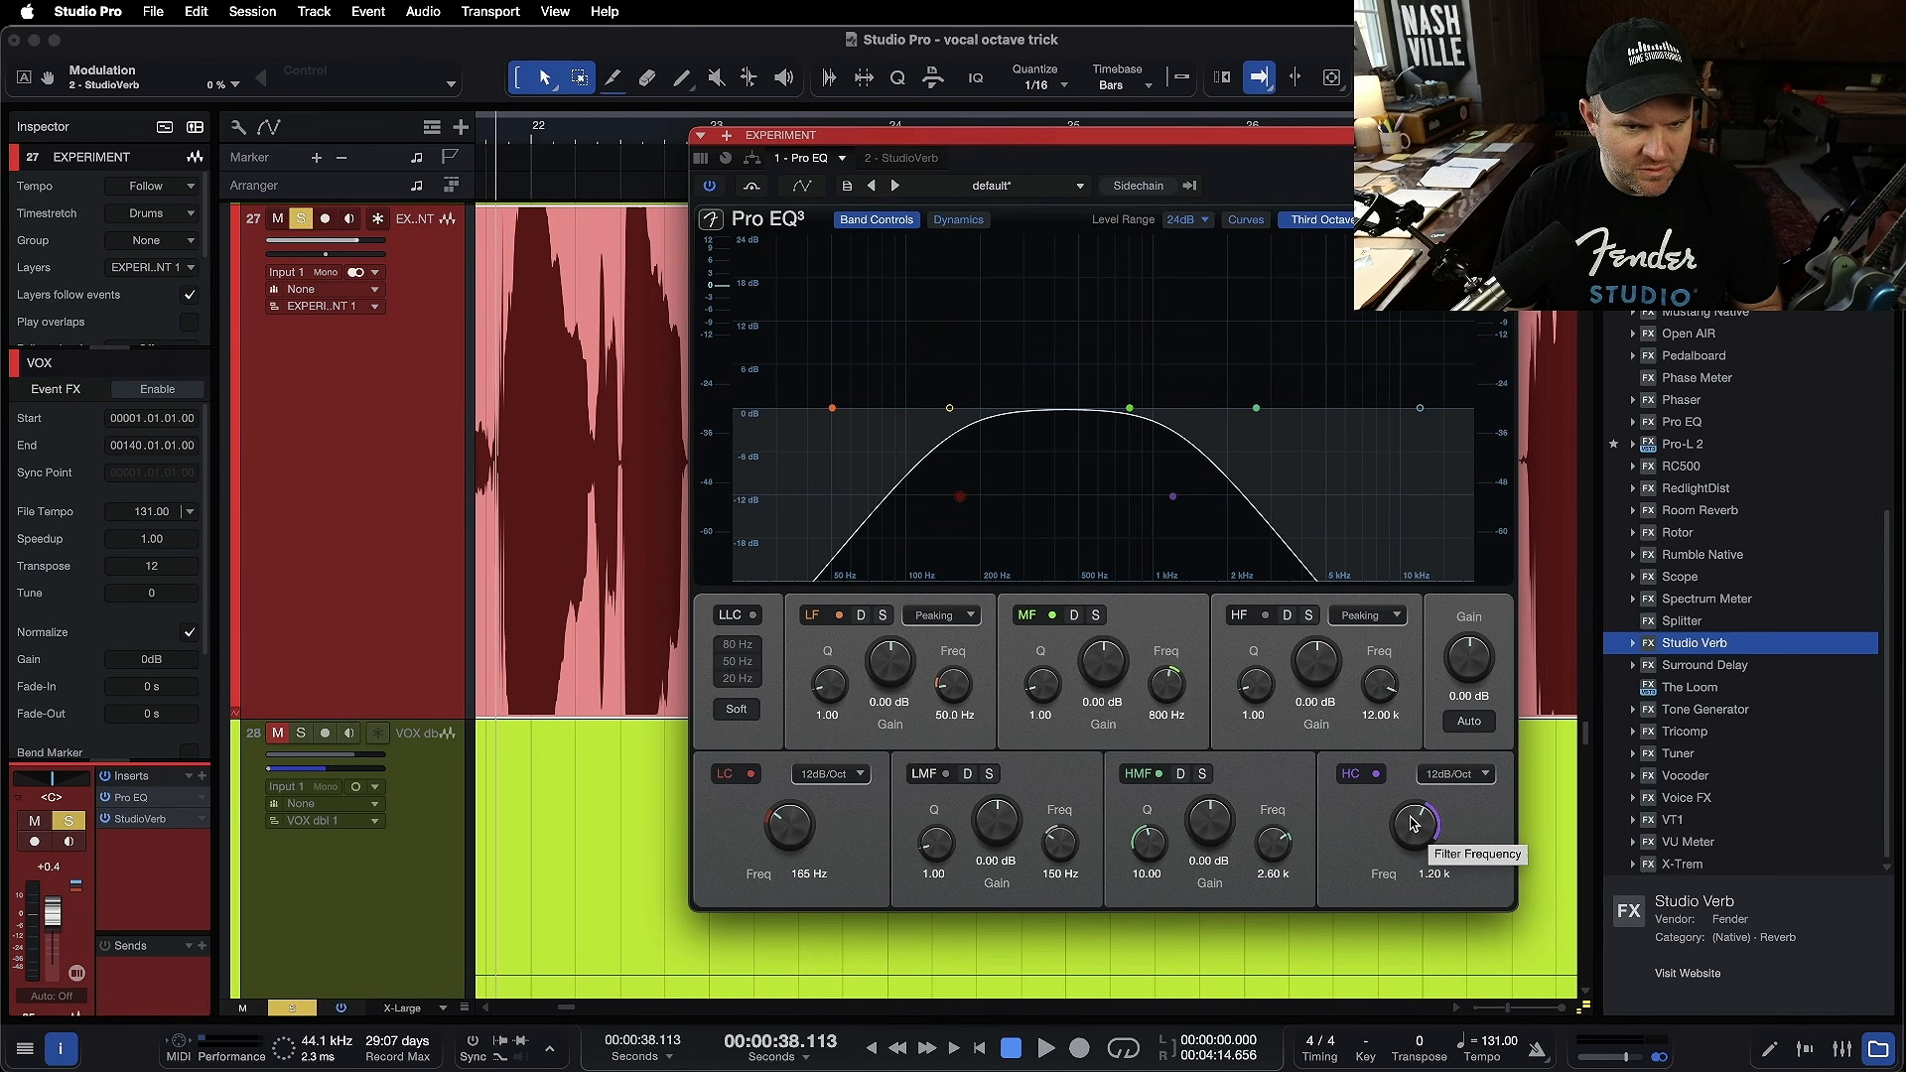
key(space)
drag(1414, 823, 1401, 851)
drag(791, 833, 792, 827)
key(space)
drag(1415, 826, 1455, 802)
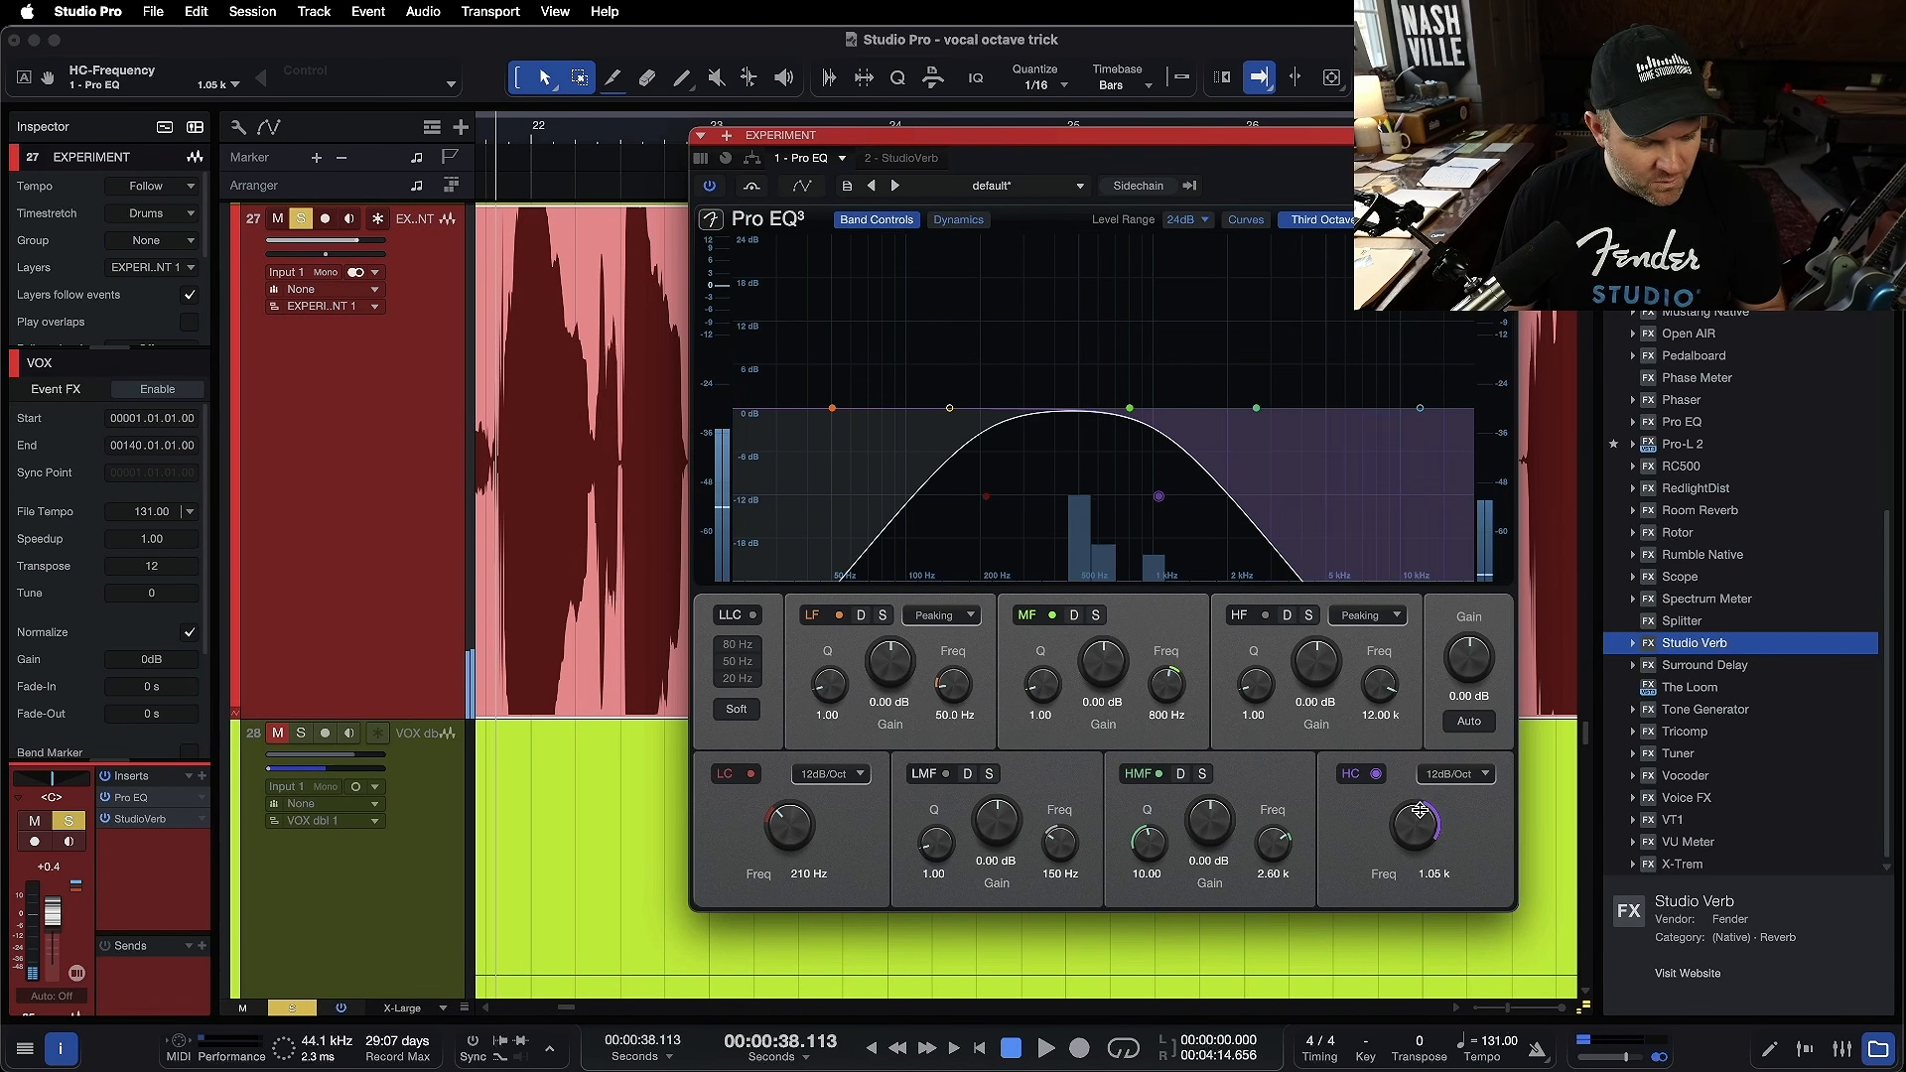
- Set the EQ's high-cut slope to 36dB/Oct and its frequency to 601 Hz
click(1479, 778)
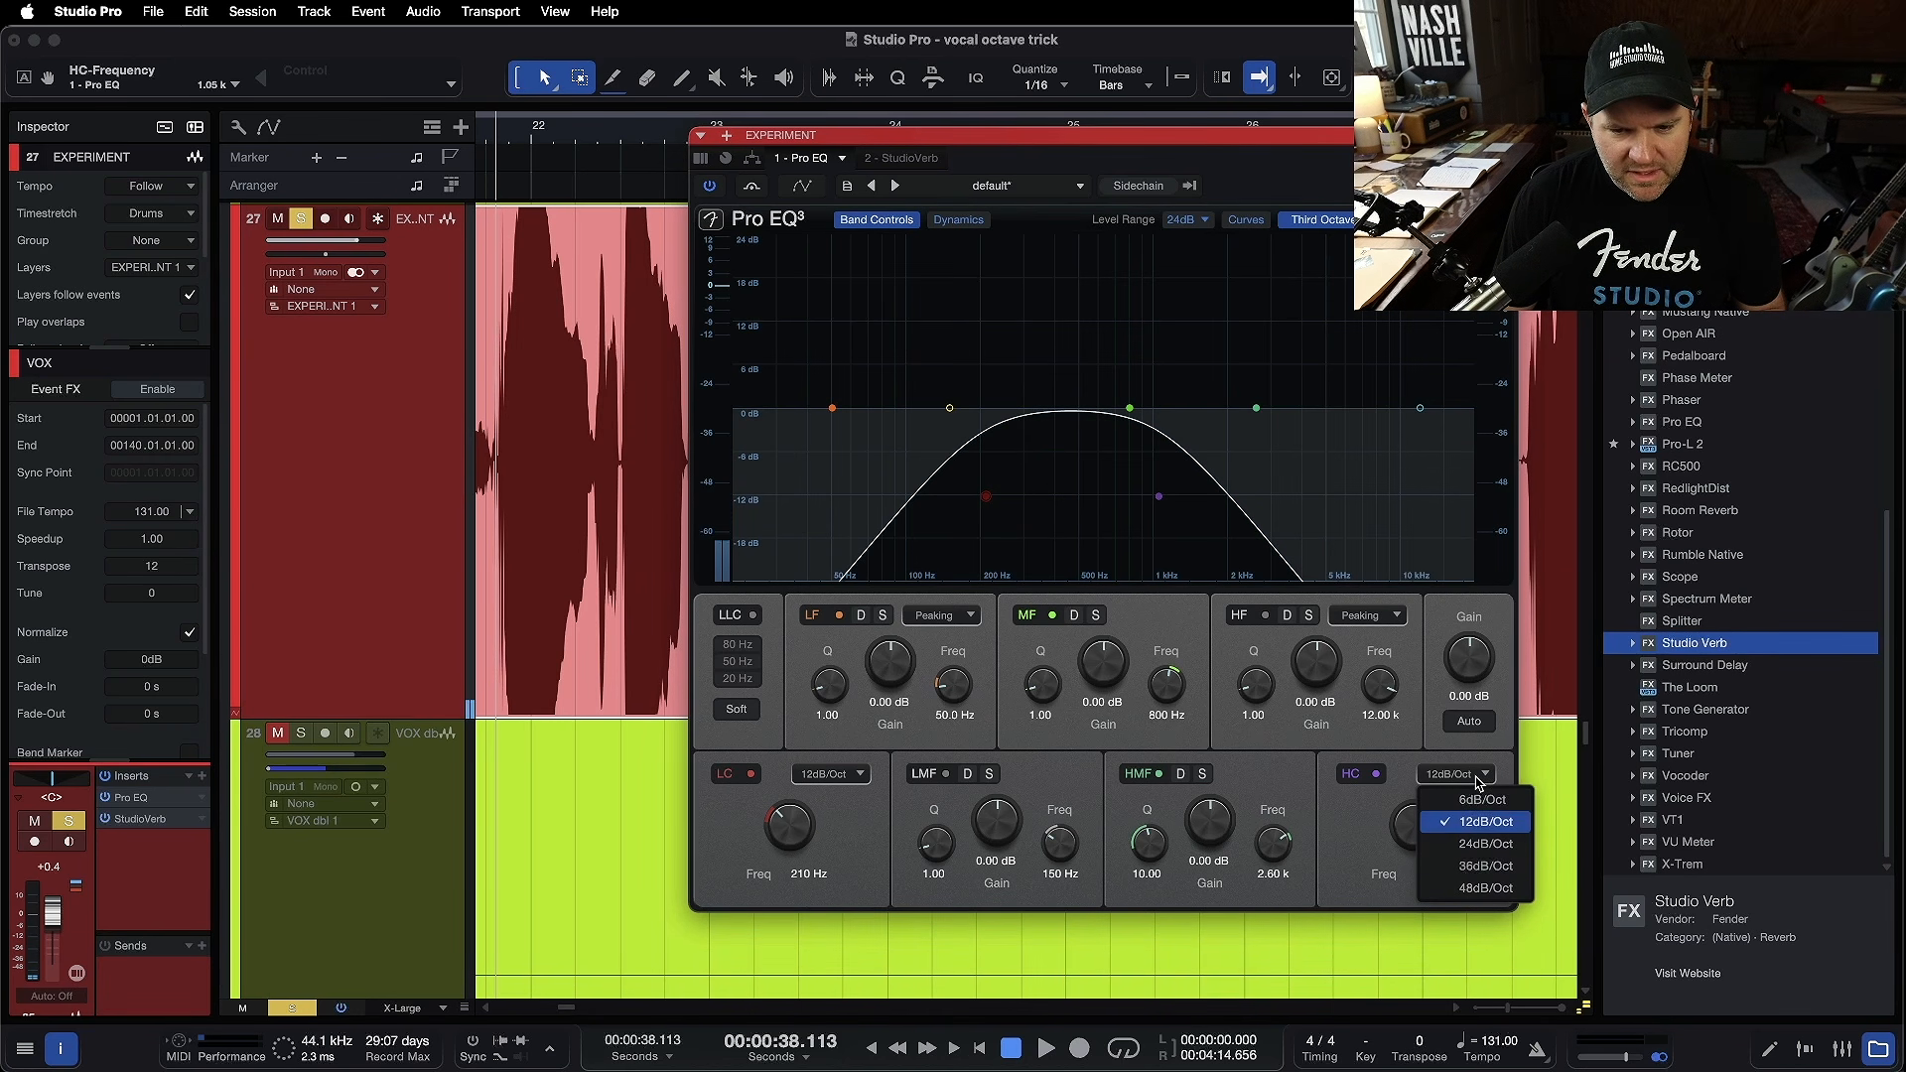
click(1483, 866)
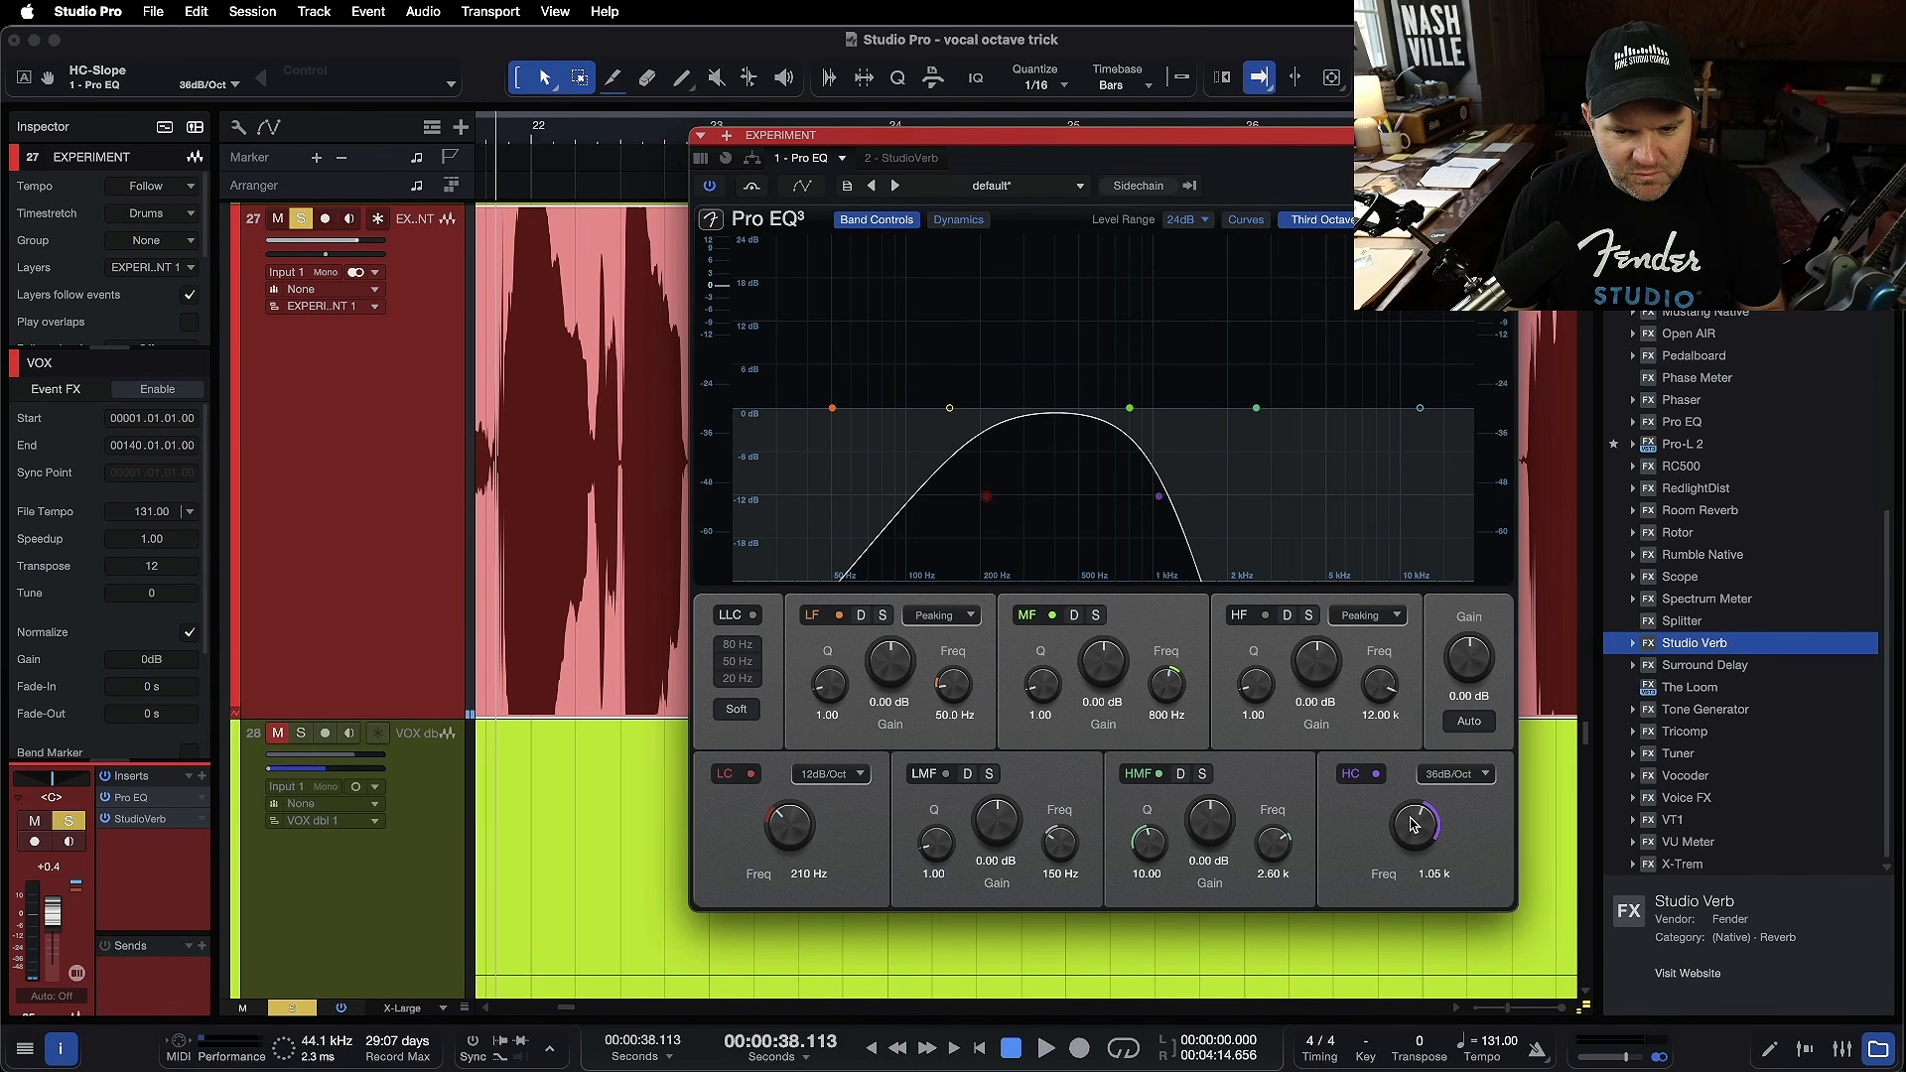
drag(1413, 824, 1407, 828)
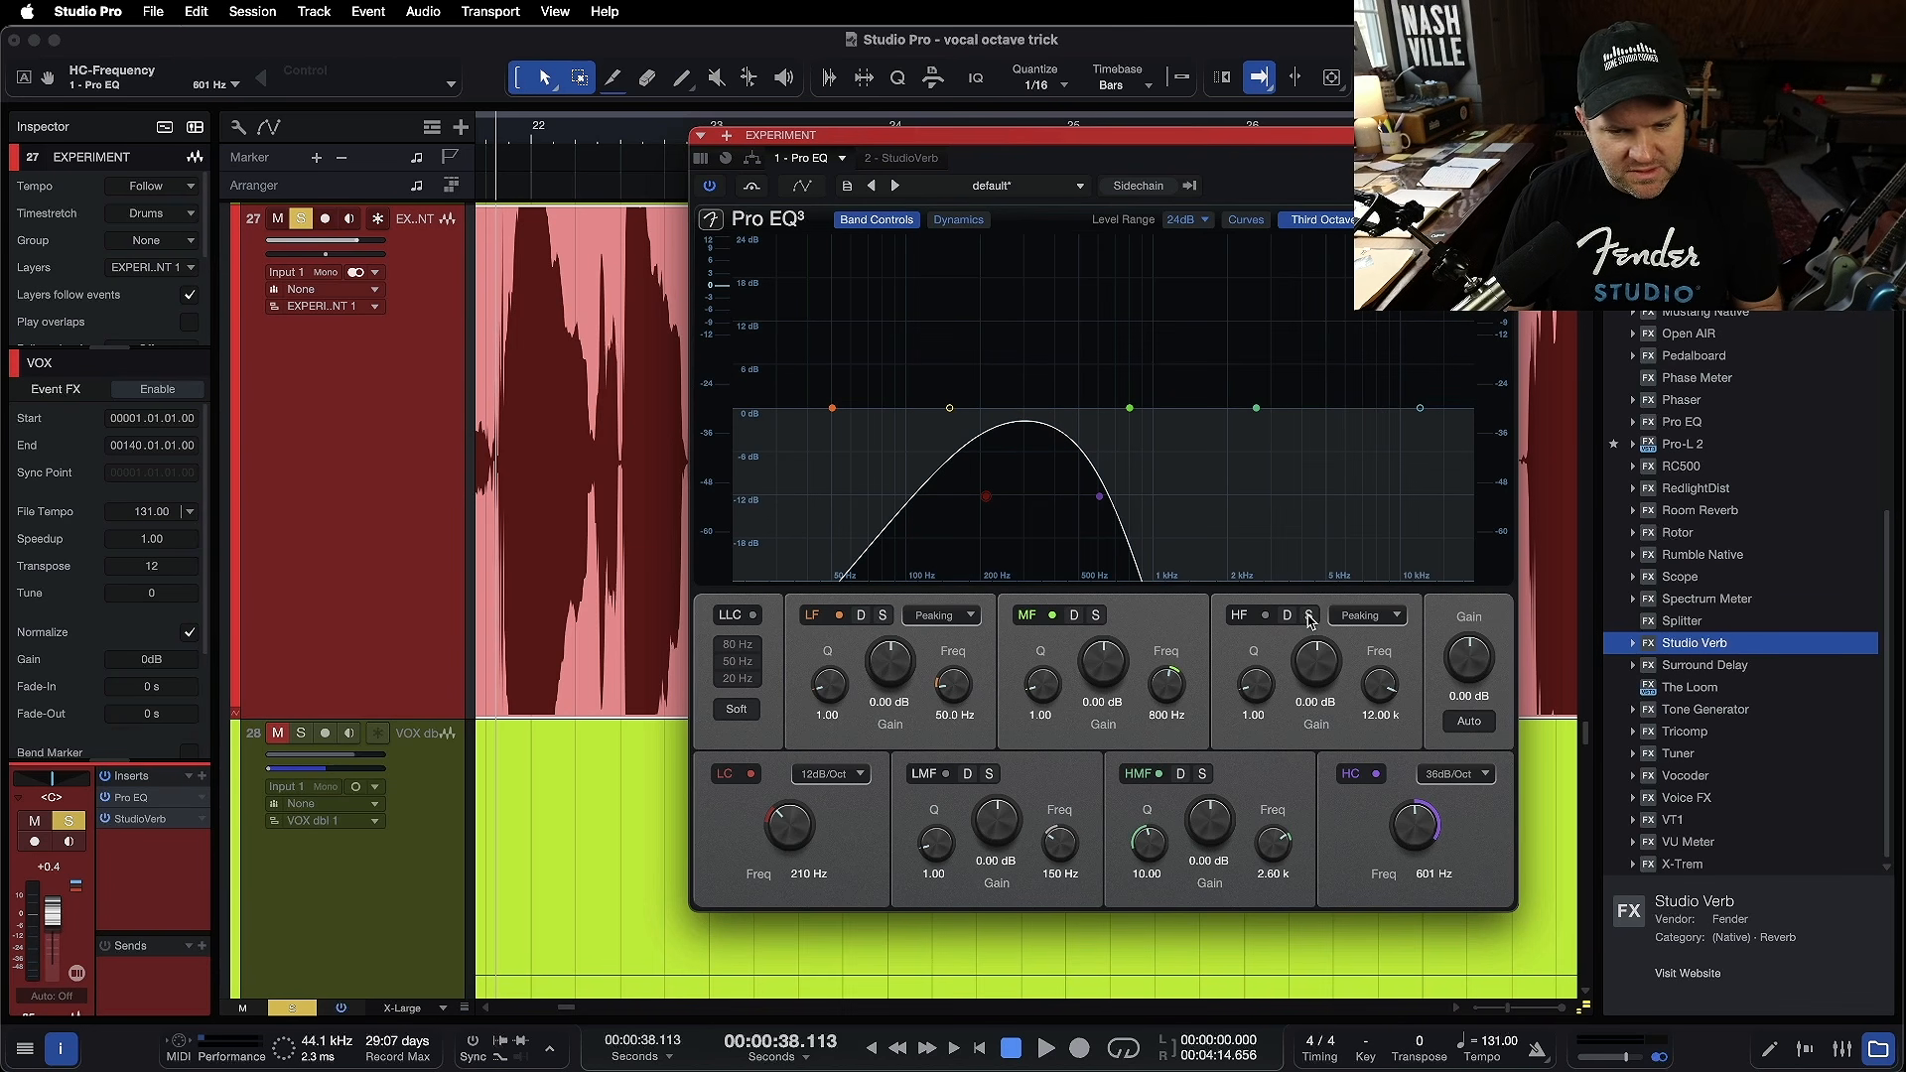
- Narrow the EQ band during playback with the high cut at 472 Hz and the low cut at 267 Hz
key(space)
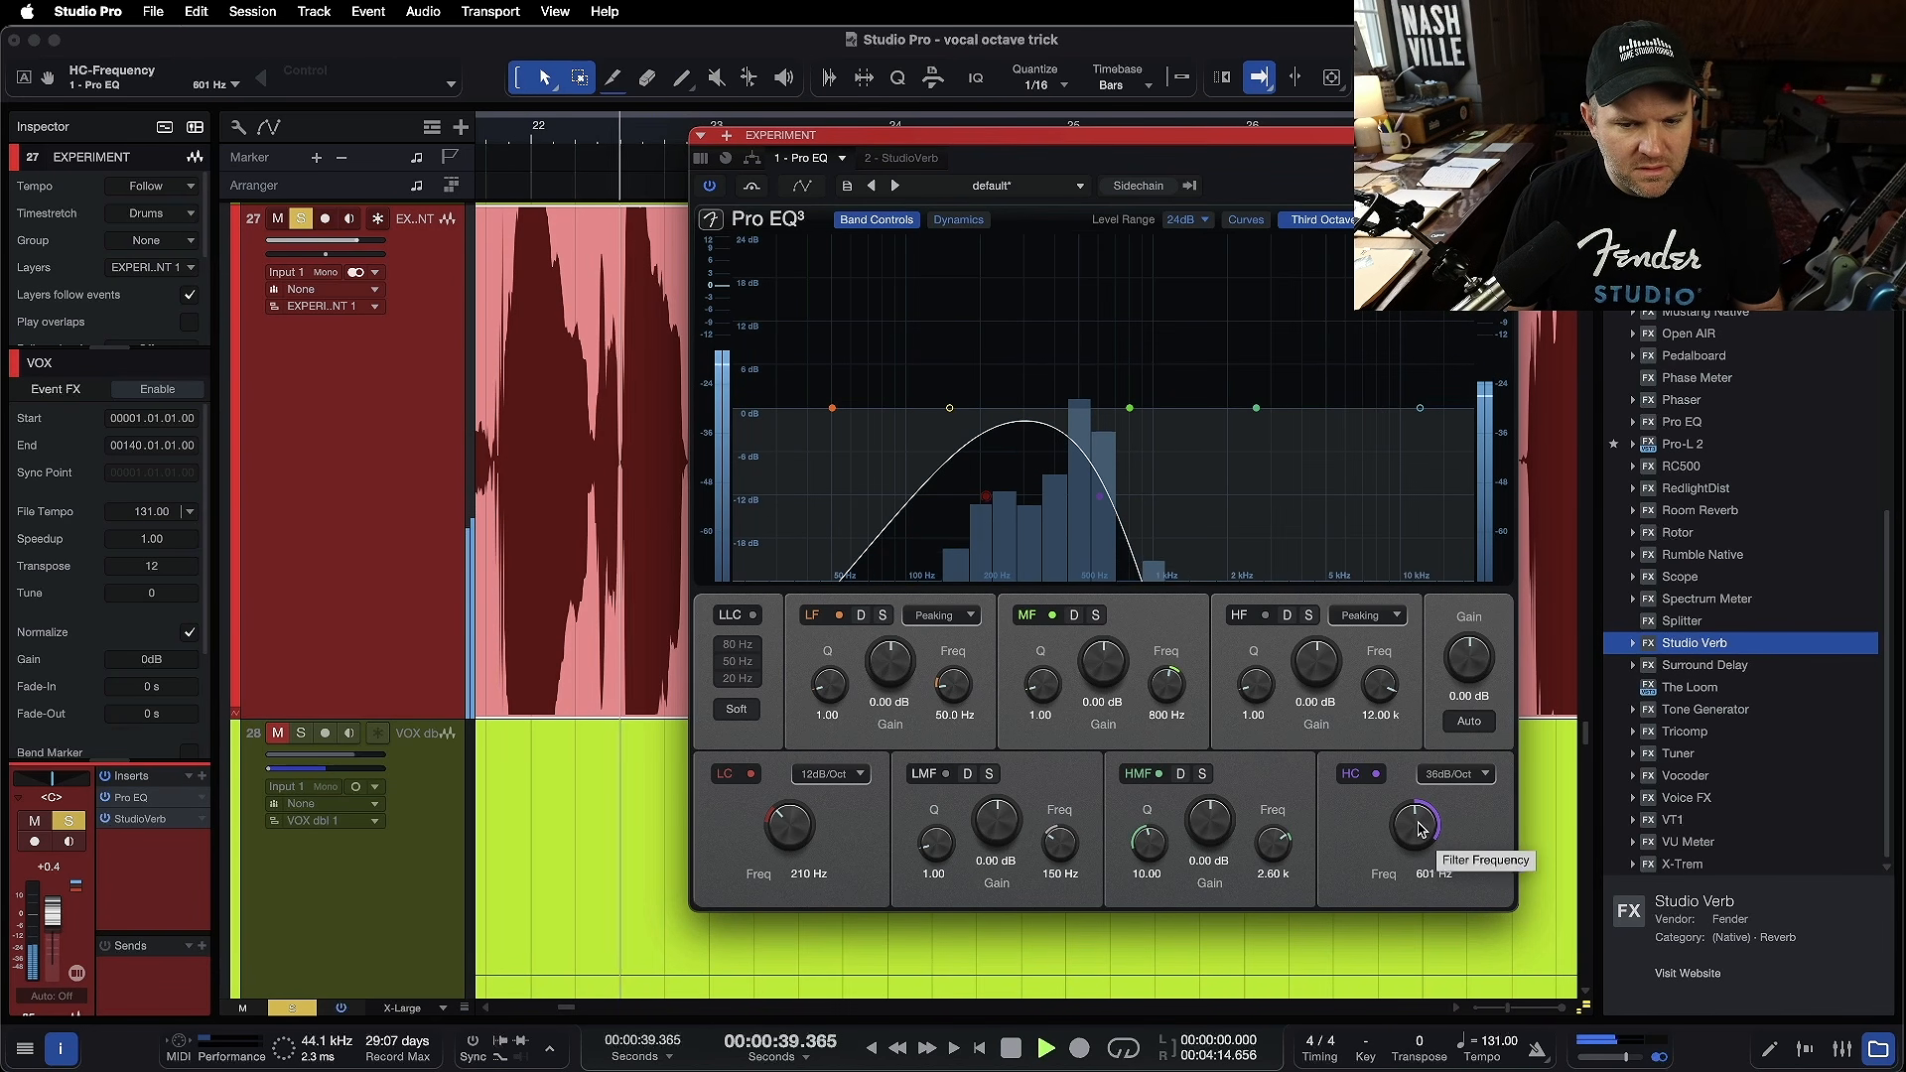
drag(1417, 822, 1417, 826)
drag(780, 832, 779, 827)
key(space)
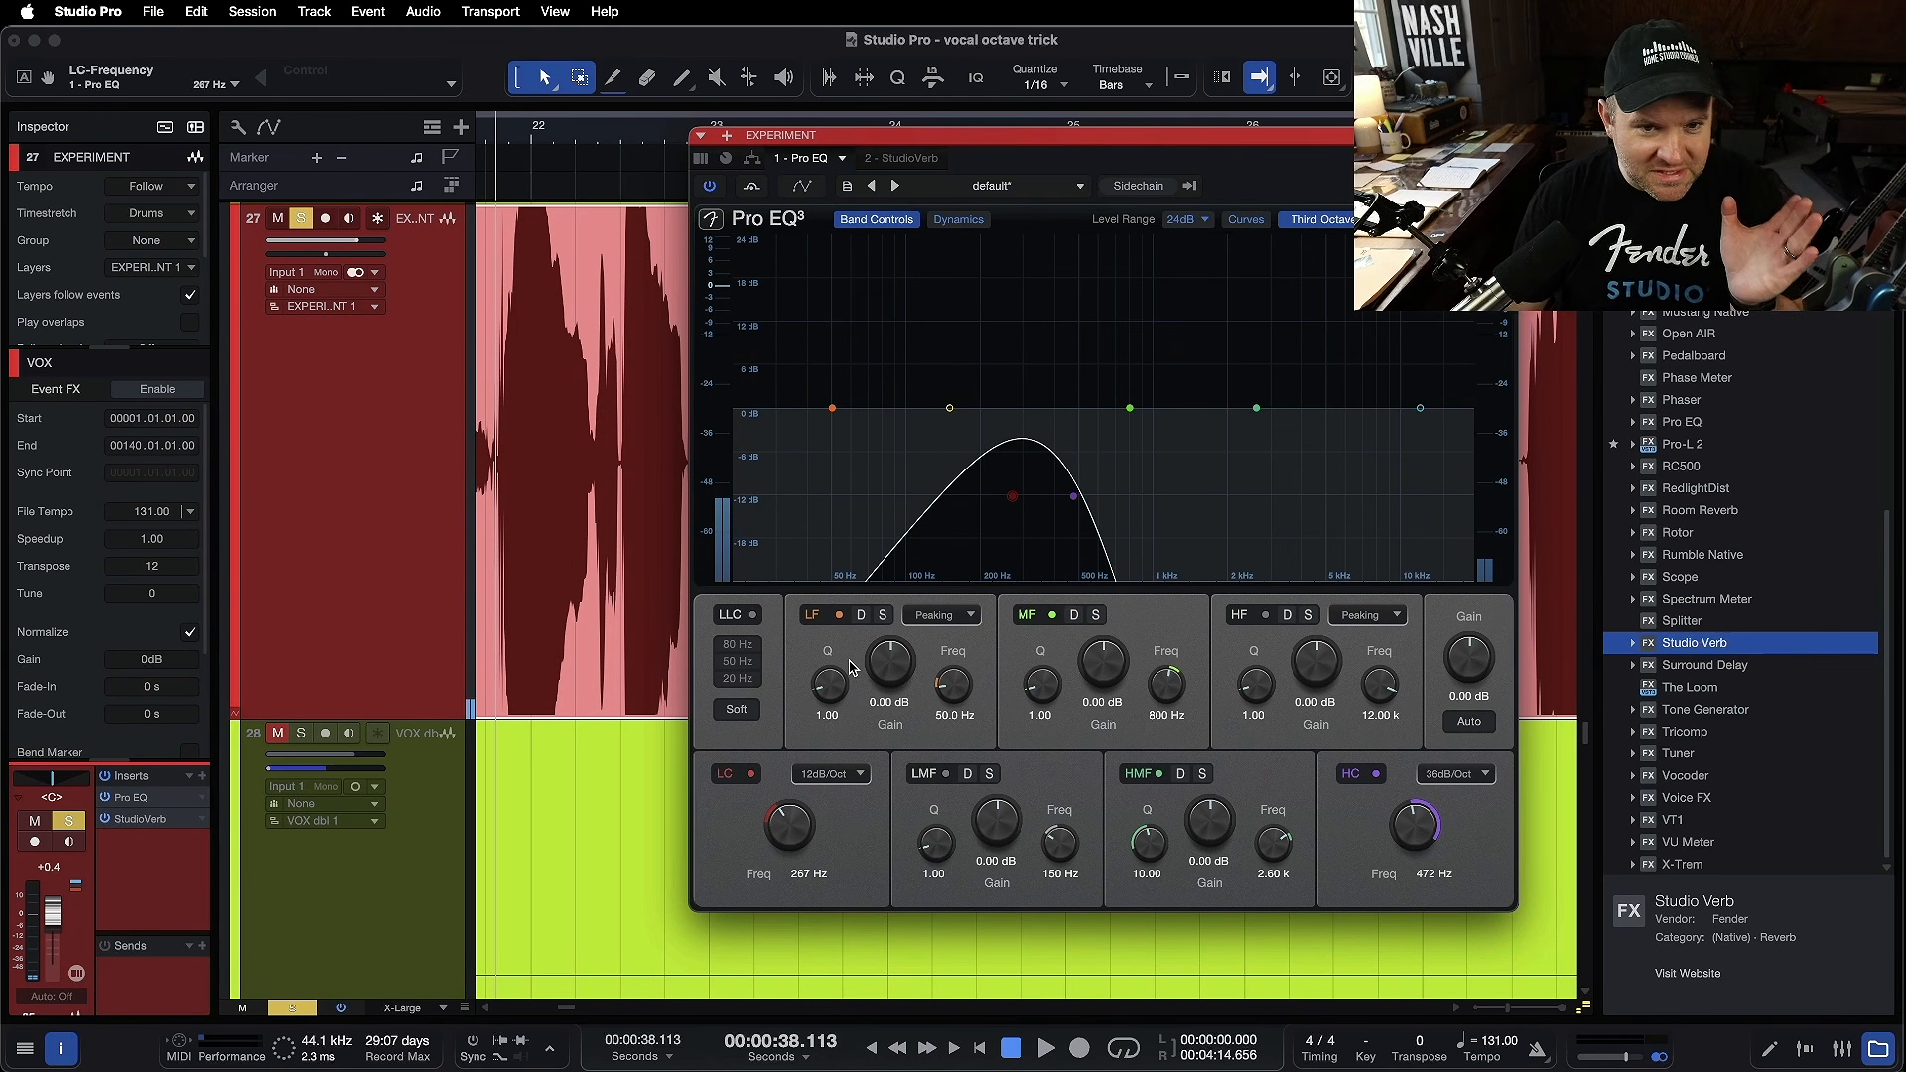
- Set Studio Verb to 6.56 s size, 3.59 ms pre-delay, 53% modulation, 100% mix and 180 Hz low cut while auditioning
click(898, 157)
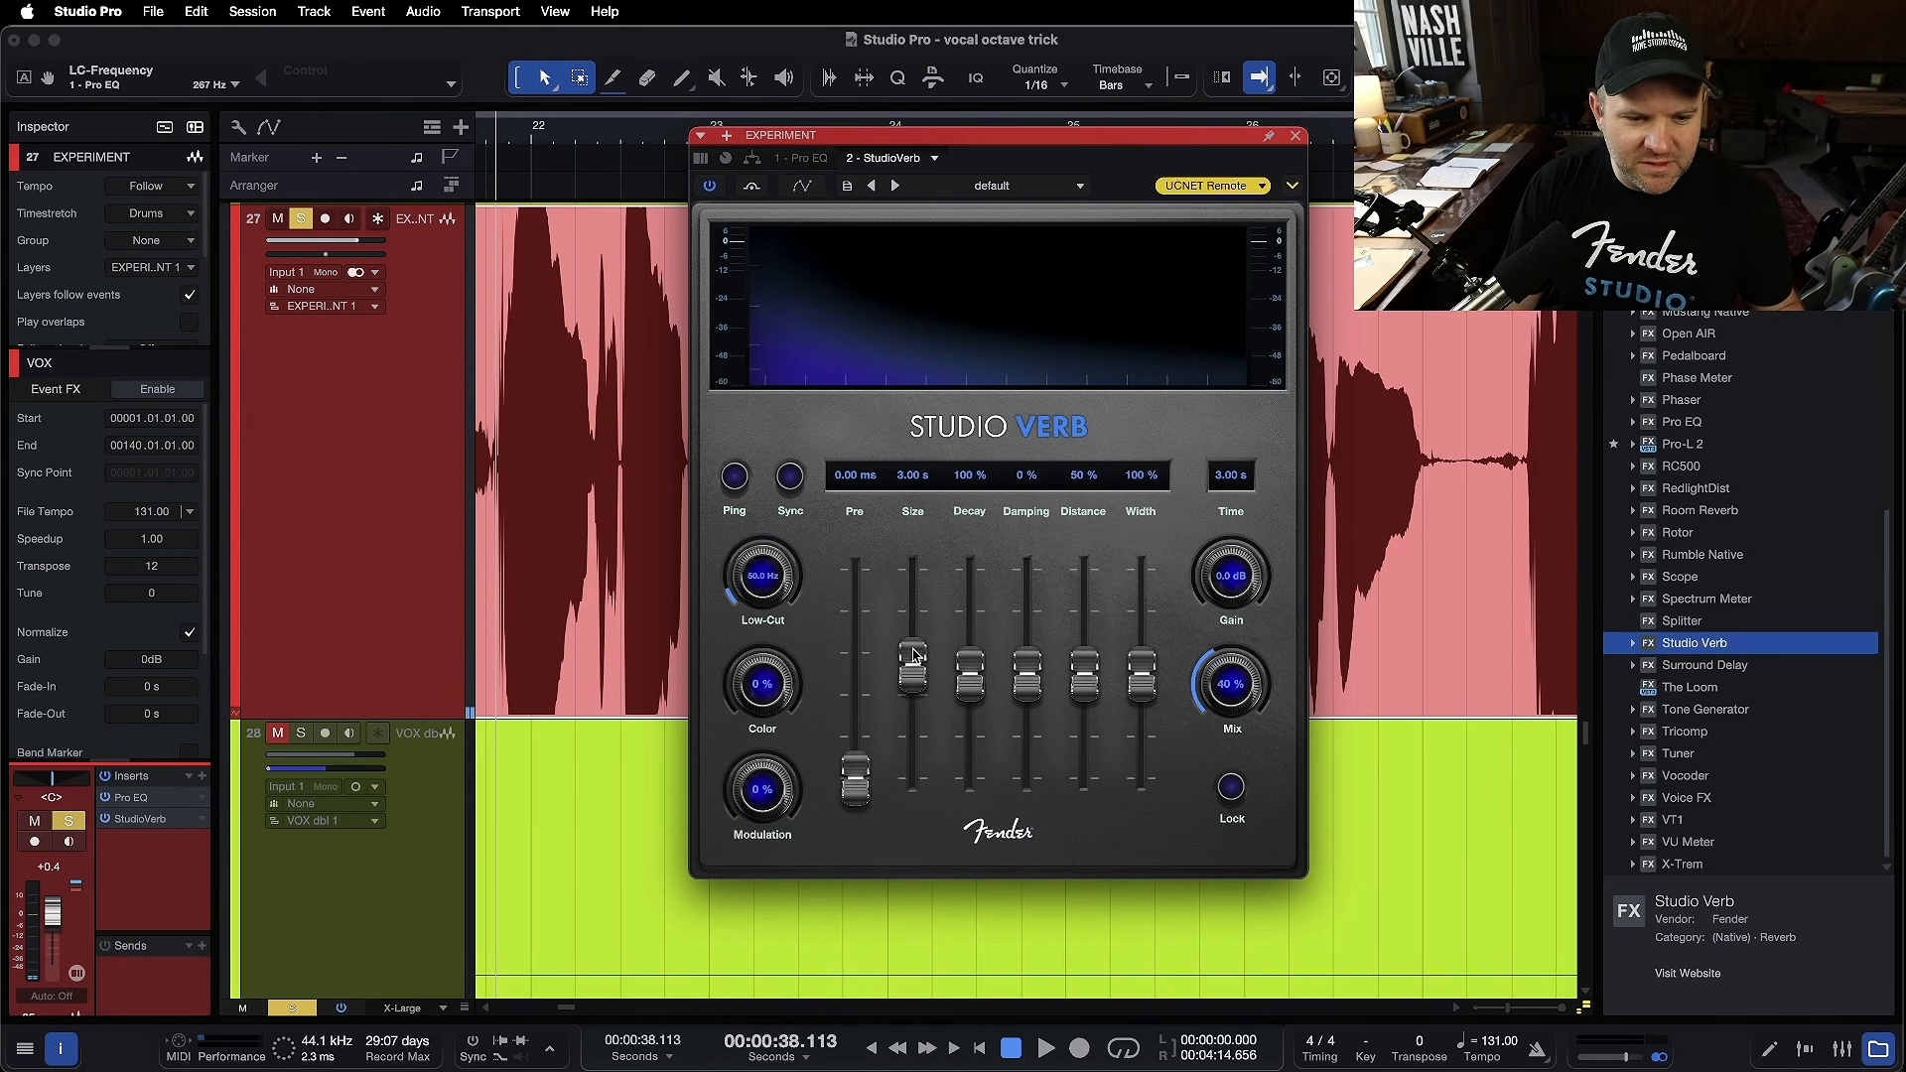
drag(915, 656, 917, 632)
drag(869, 754, 871, 735)
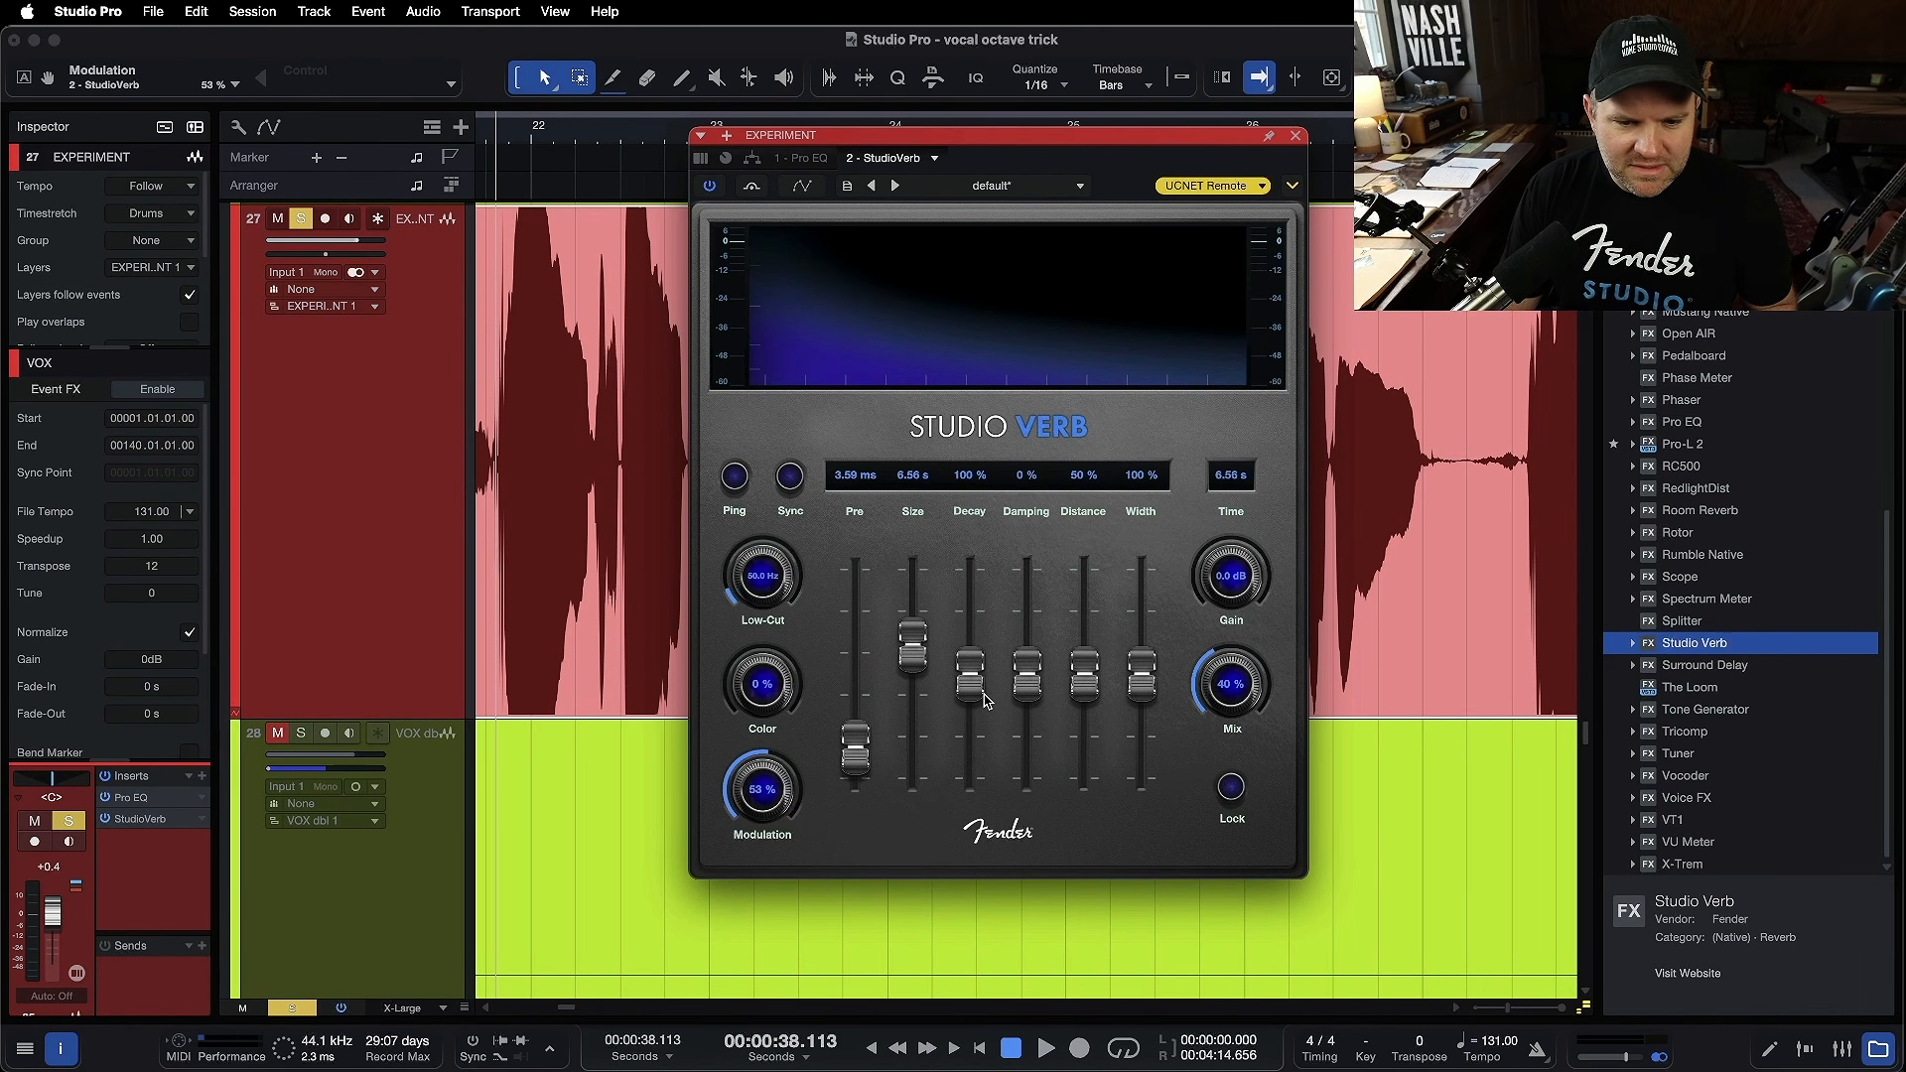
key(space)
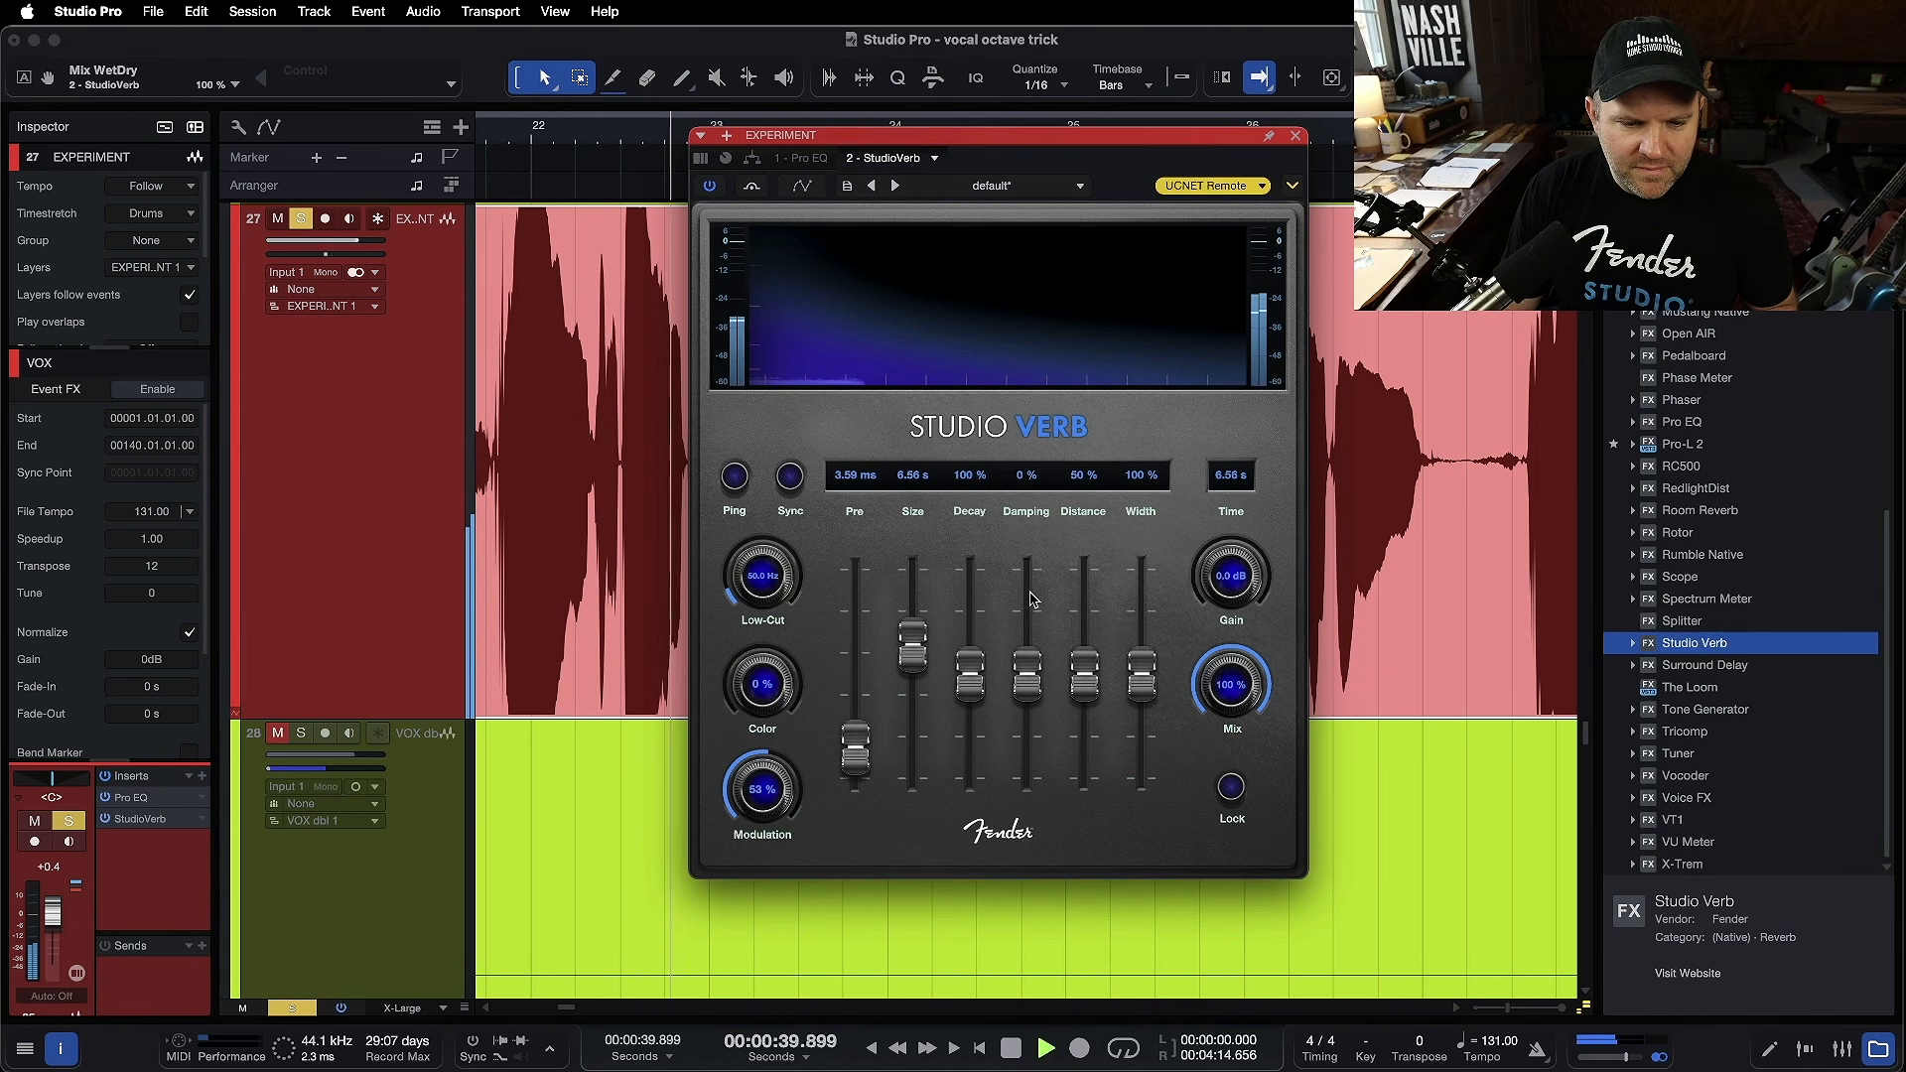
drag(794, 616, 780, 558)
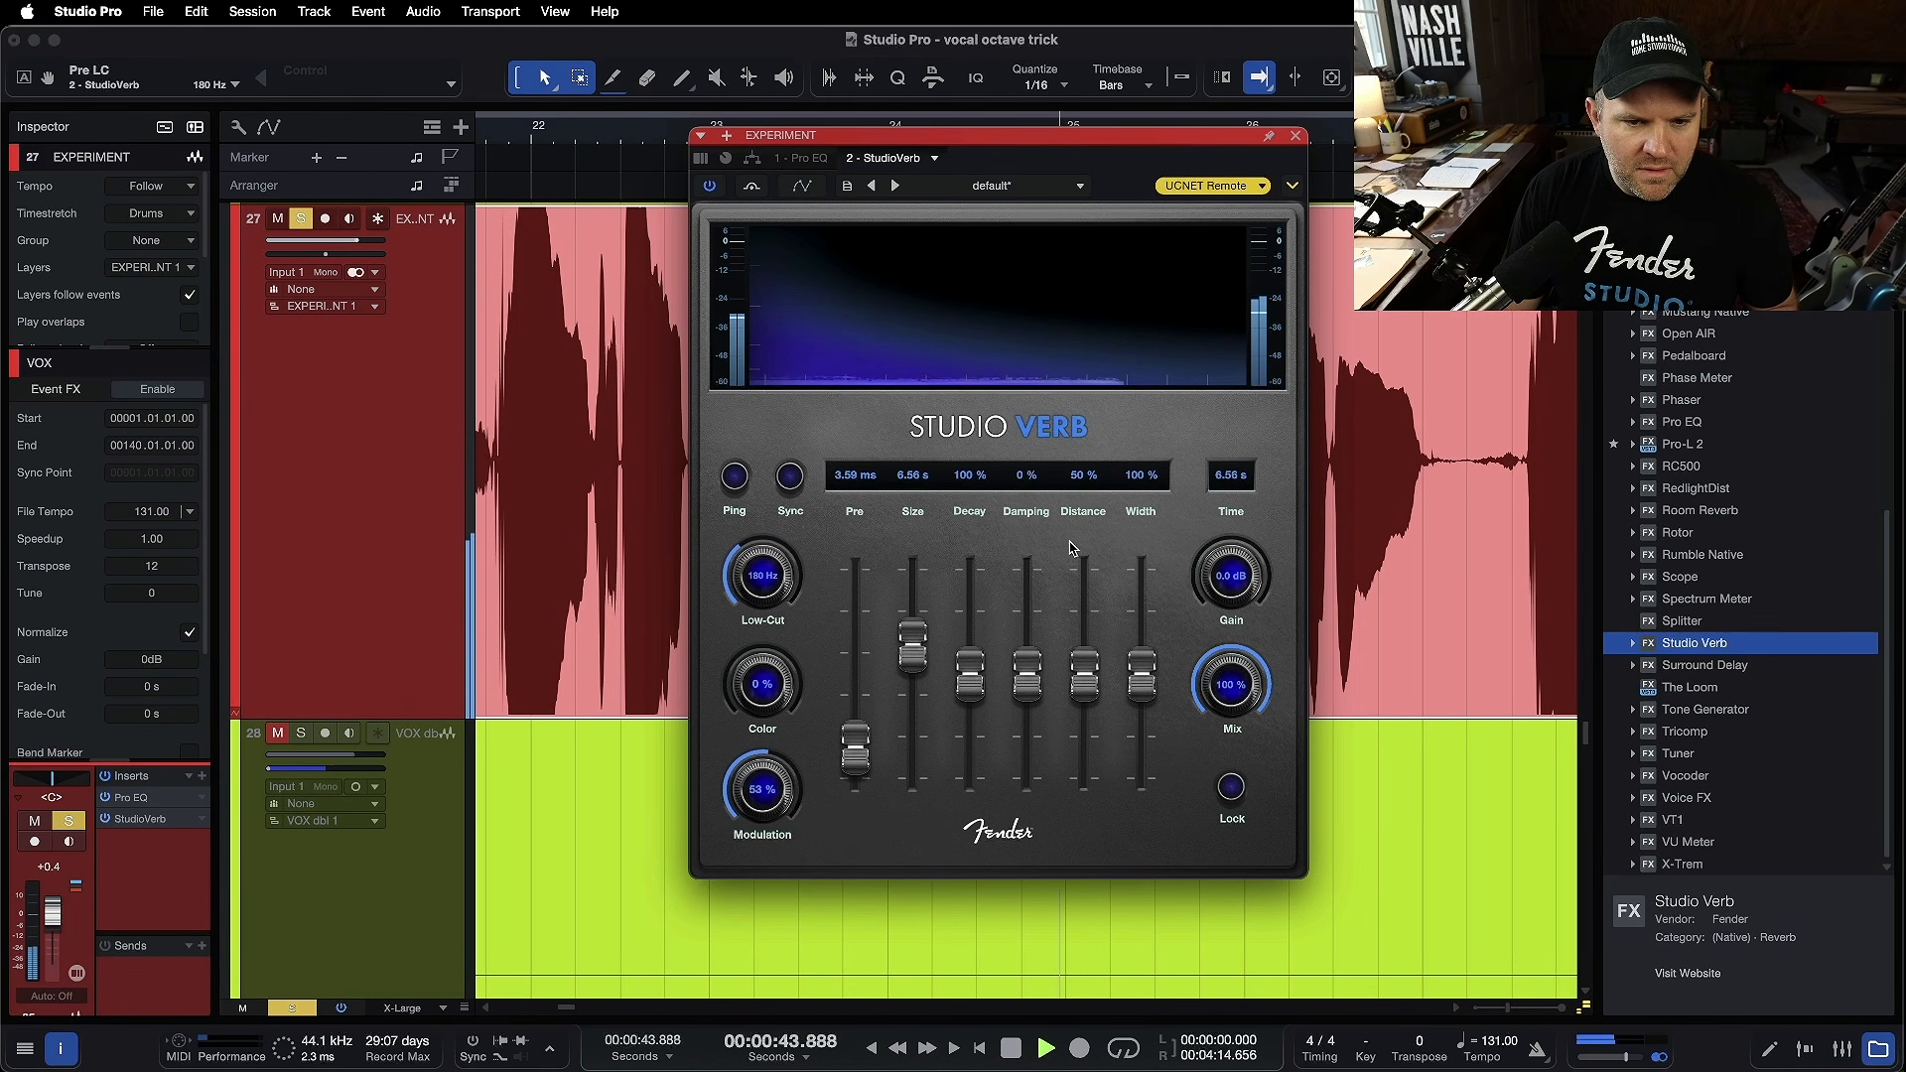
- Stop playback, close Studio Verb and mute the whole transposed vocal event on the EXPERIMENT track
key(space)
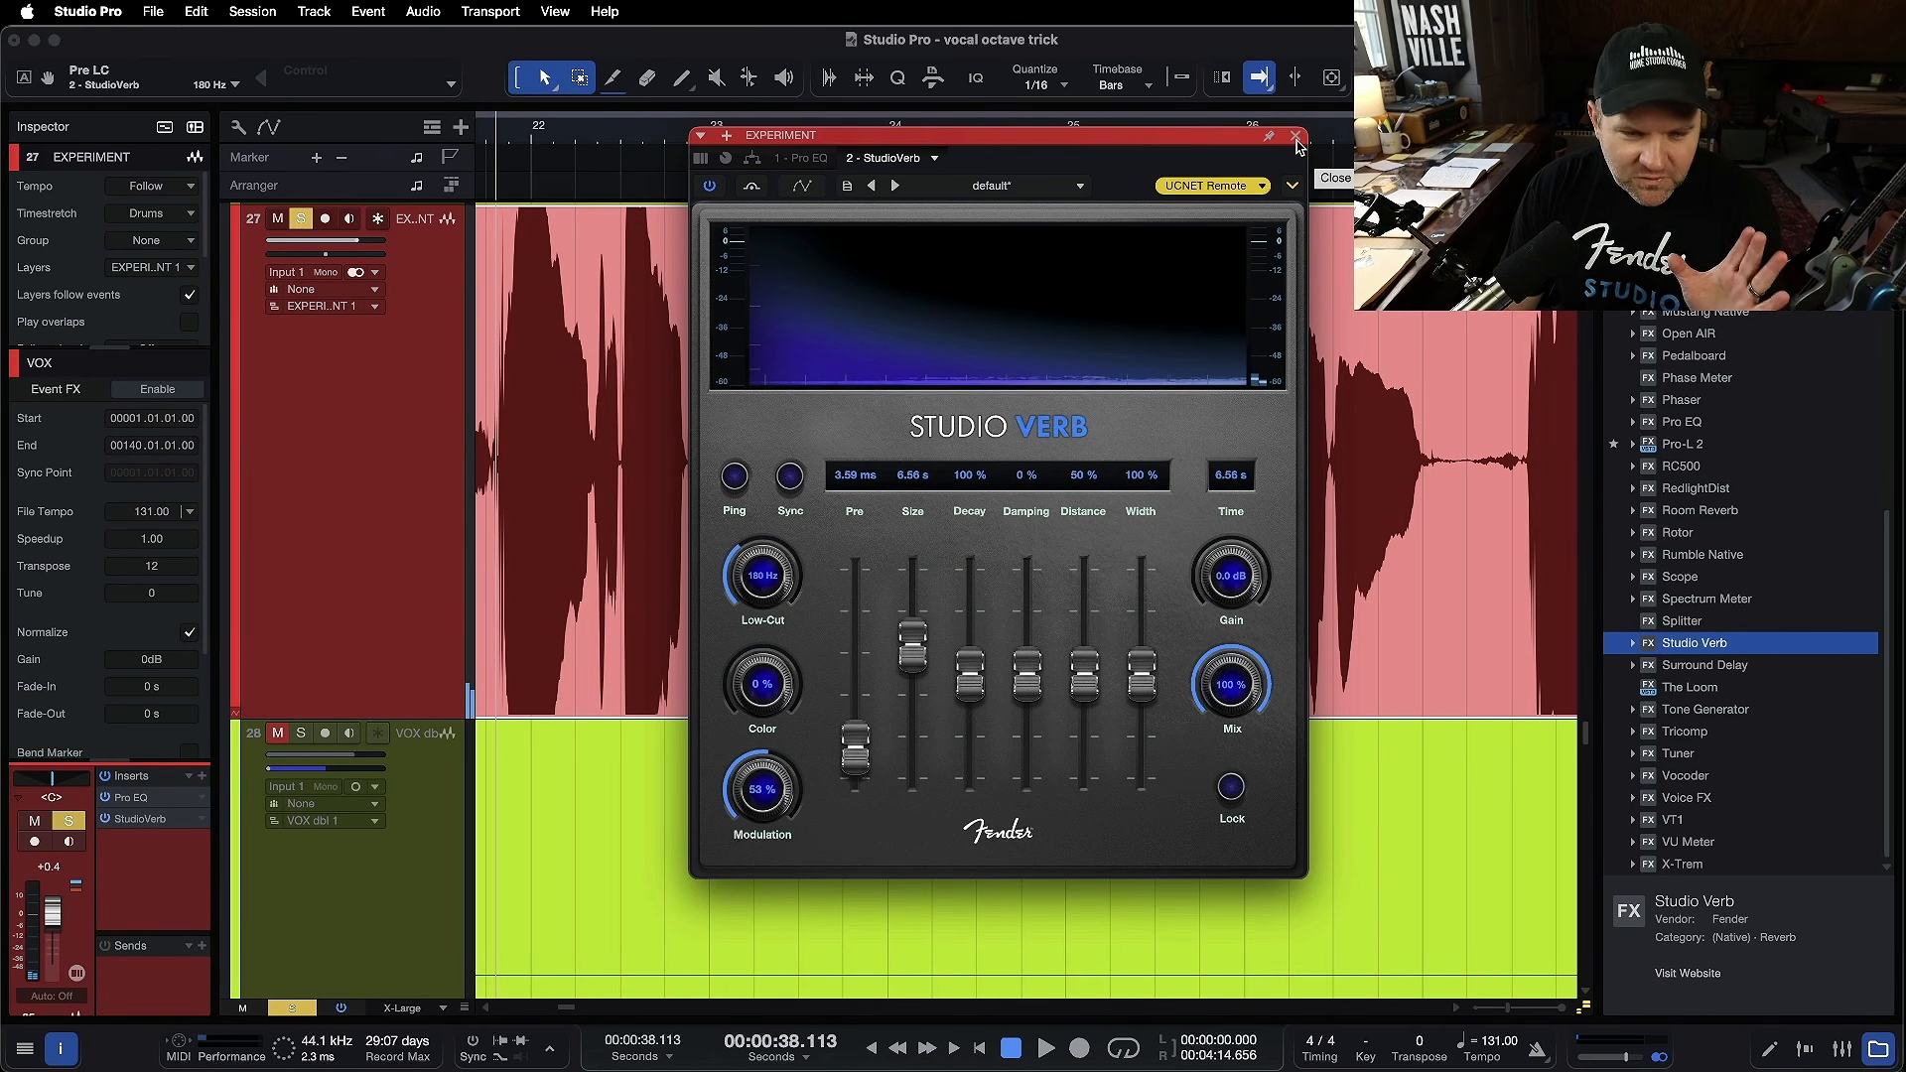
click(1296, 137)
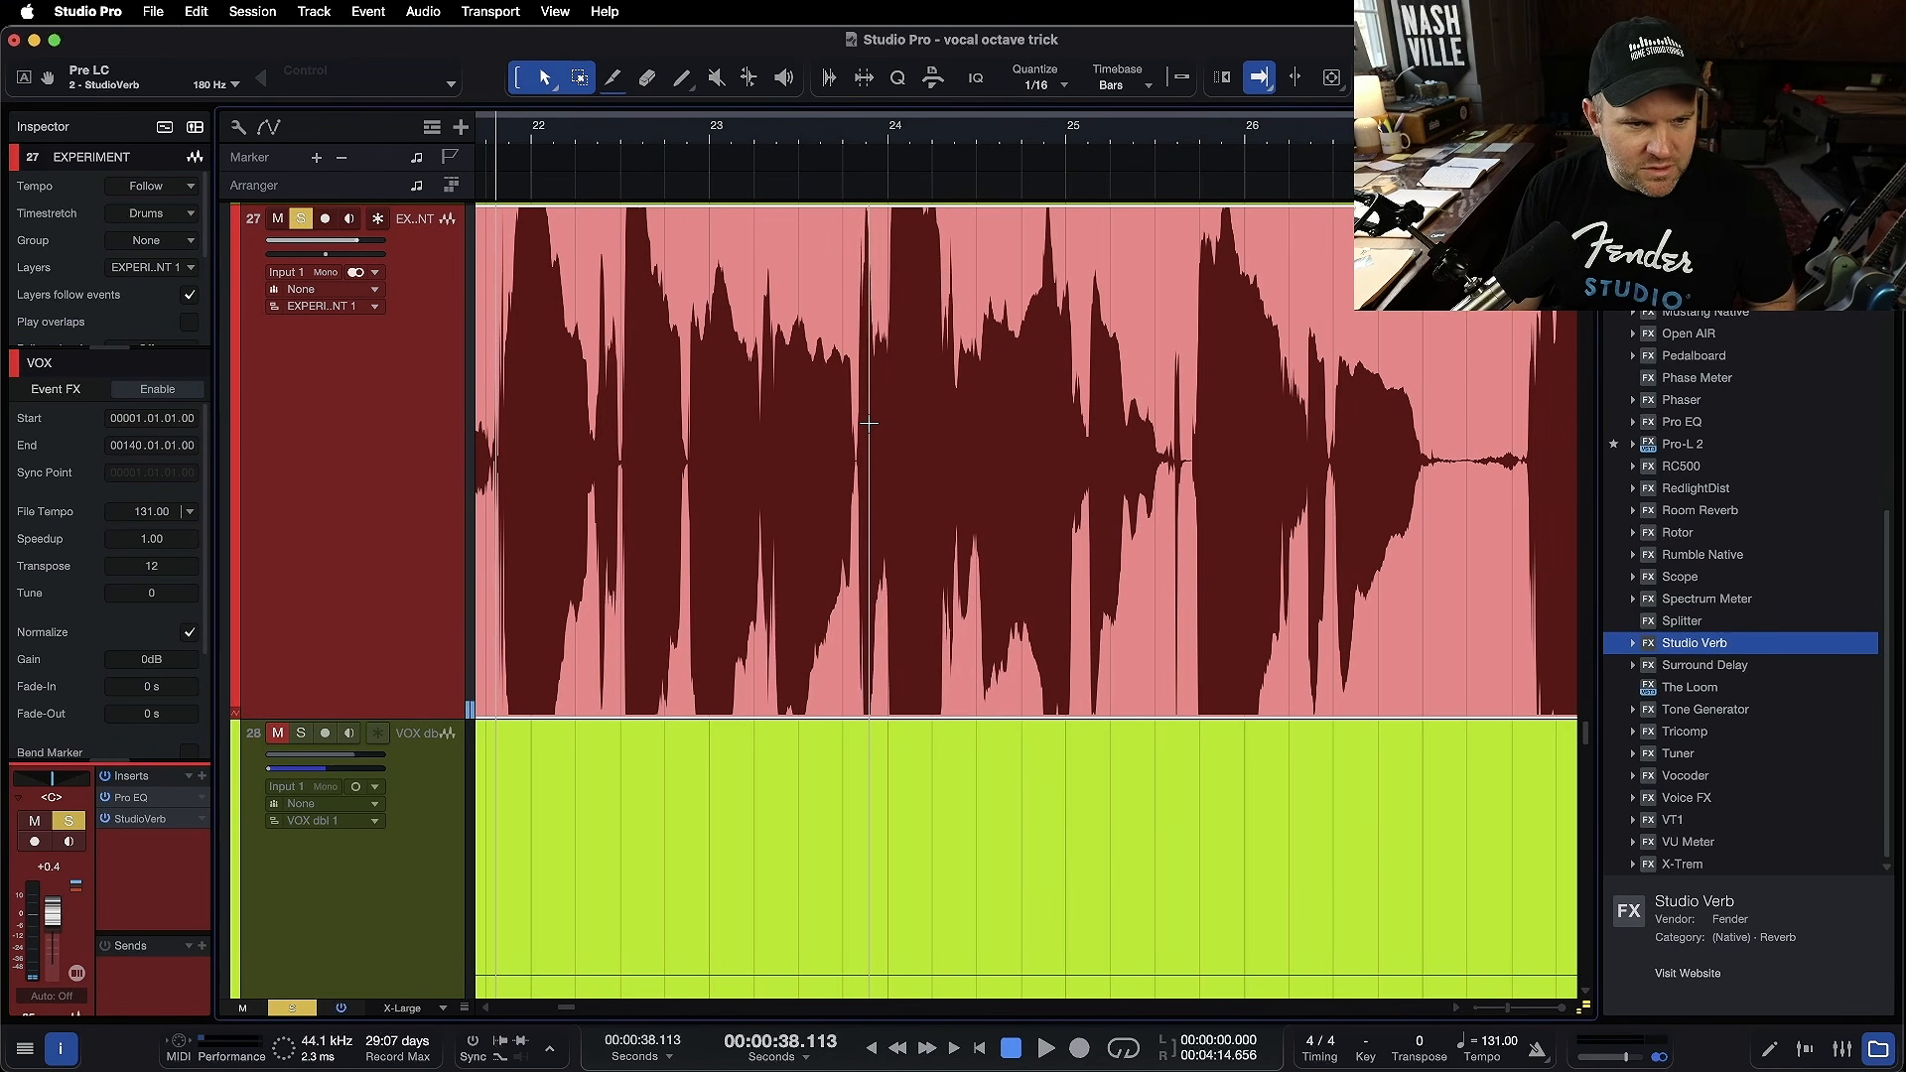
scroll(871, 422, down, 5)
scroll(870, 422, down, 2)
scroll(878, 415, down, 1)
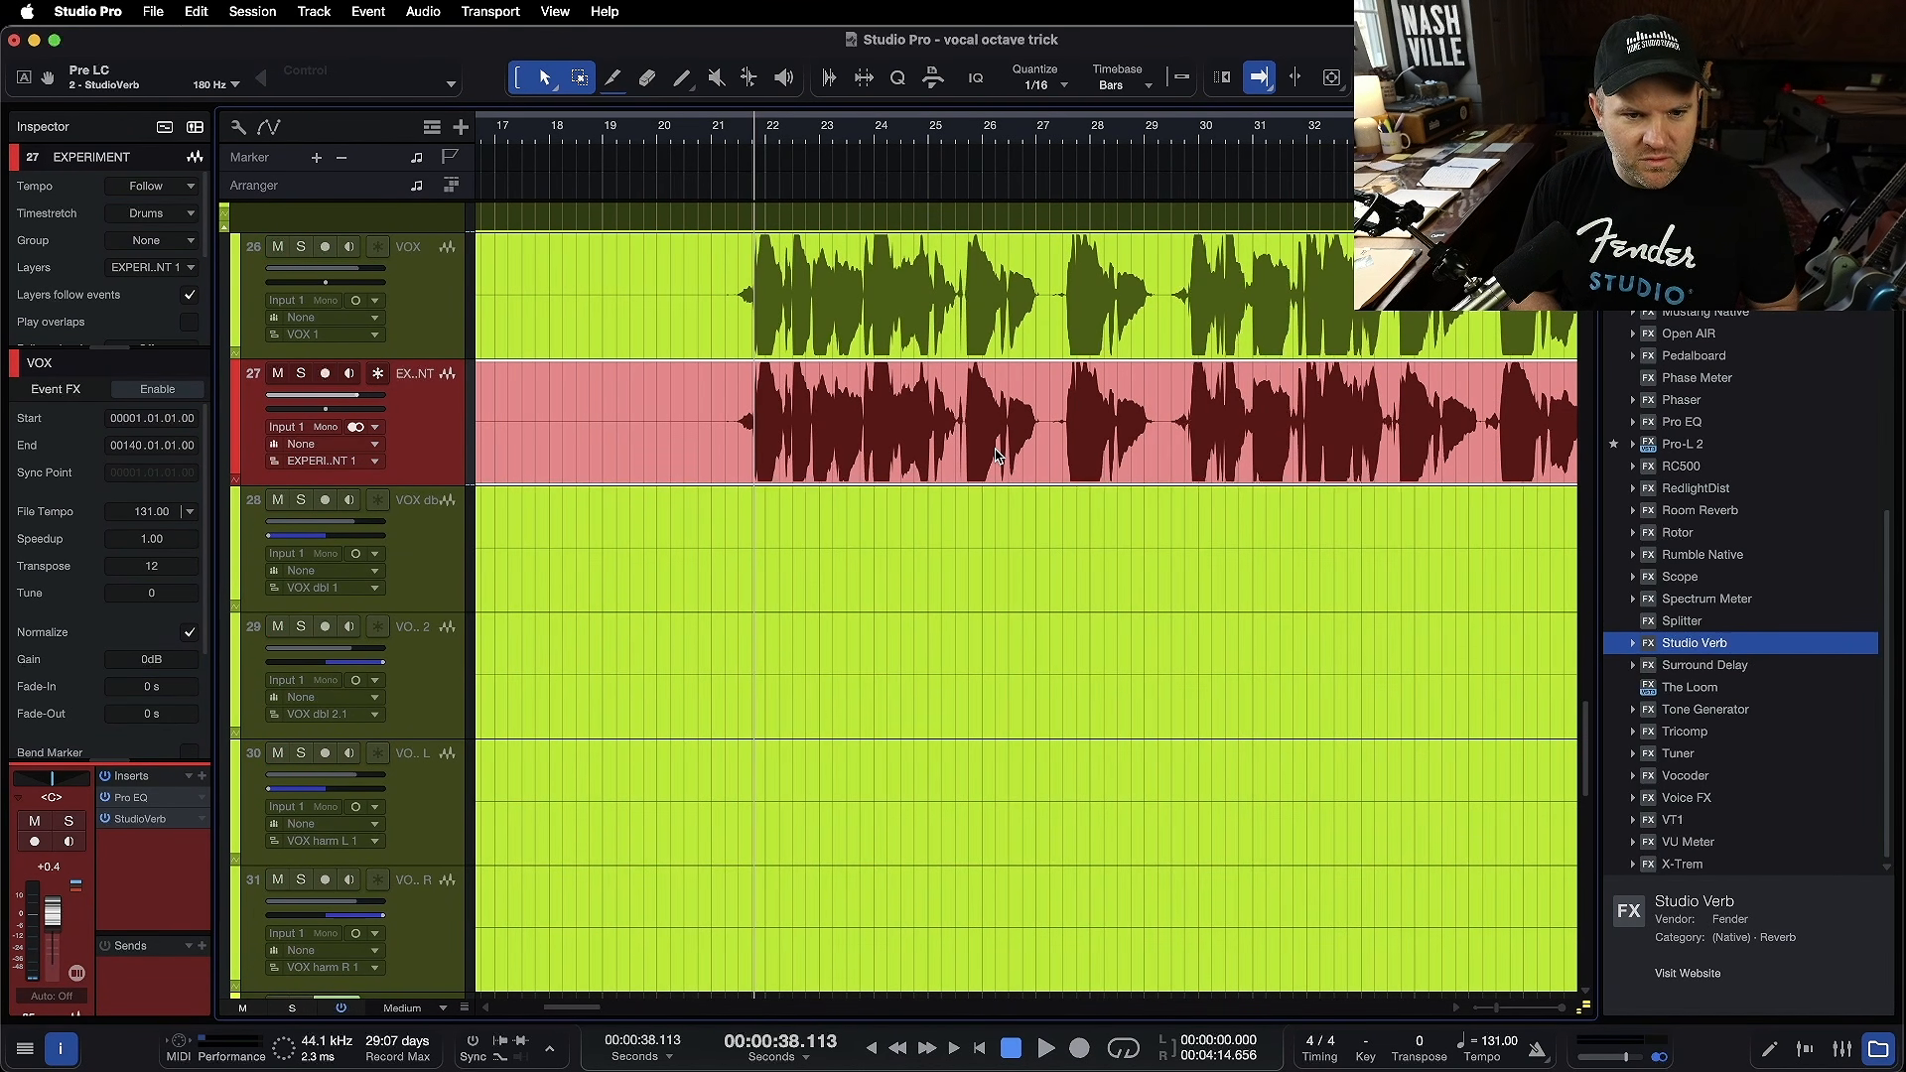
key(shift+m)
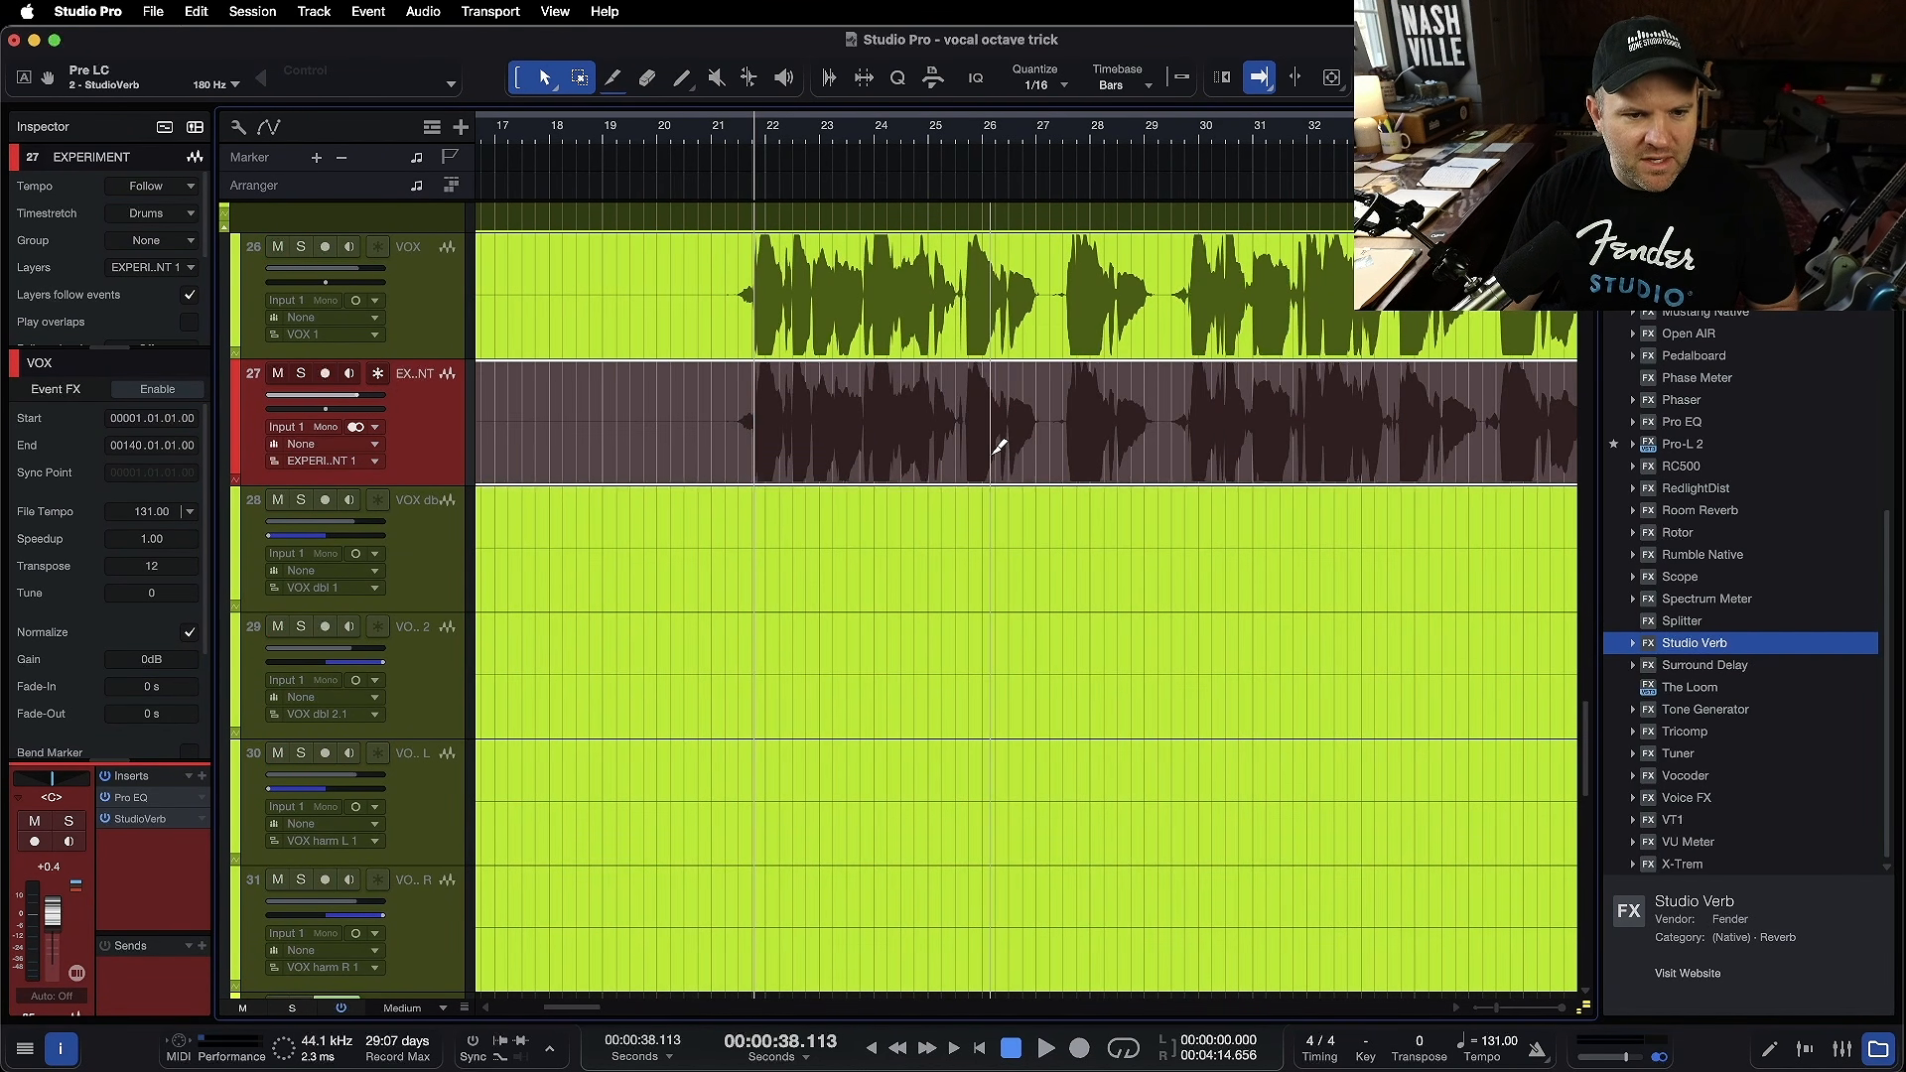
- Split out the EXPERIMENT phrase from 25.03.04.22 to 29.02.03.10 and unmute only that section
scroll(992, 447, up, 1)
scroll(1079, 501, up, 3)
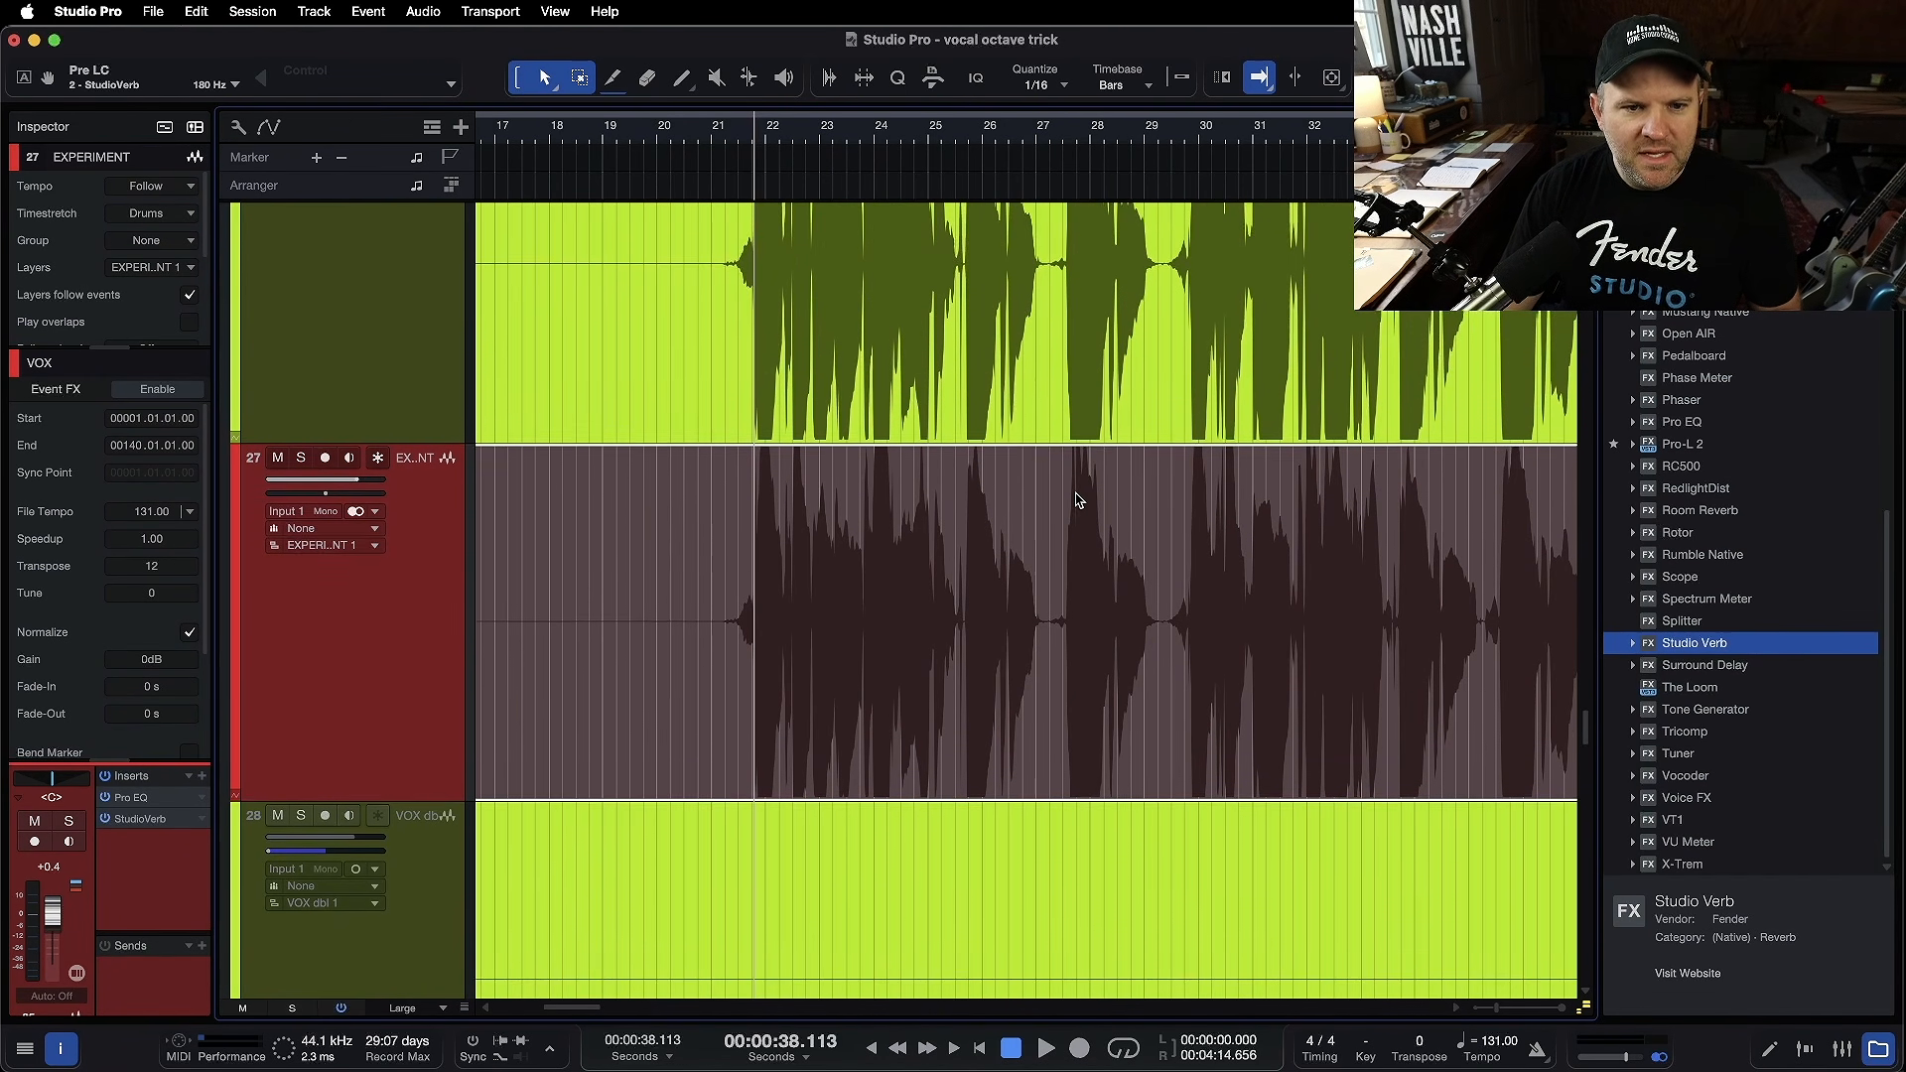
scroll(1080, 499, up, 5)
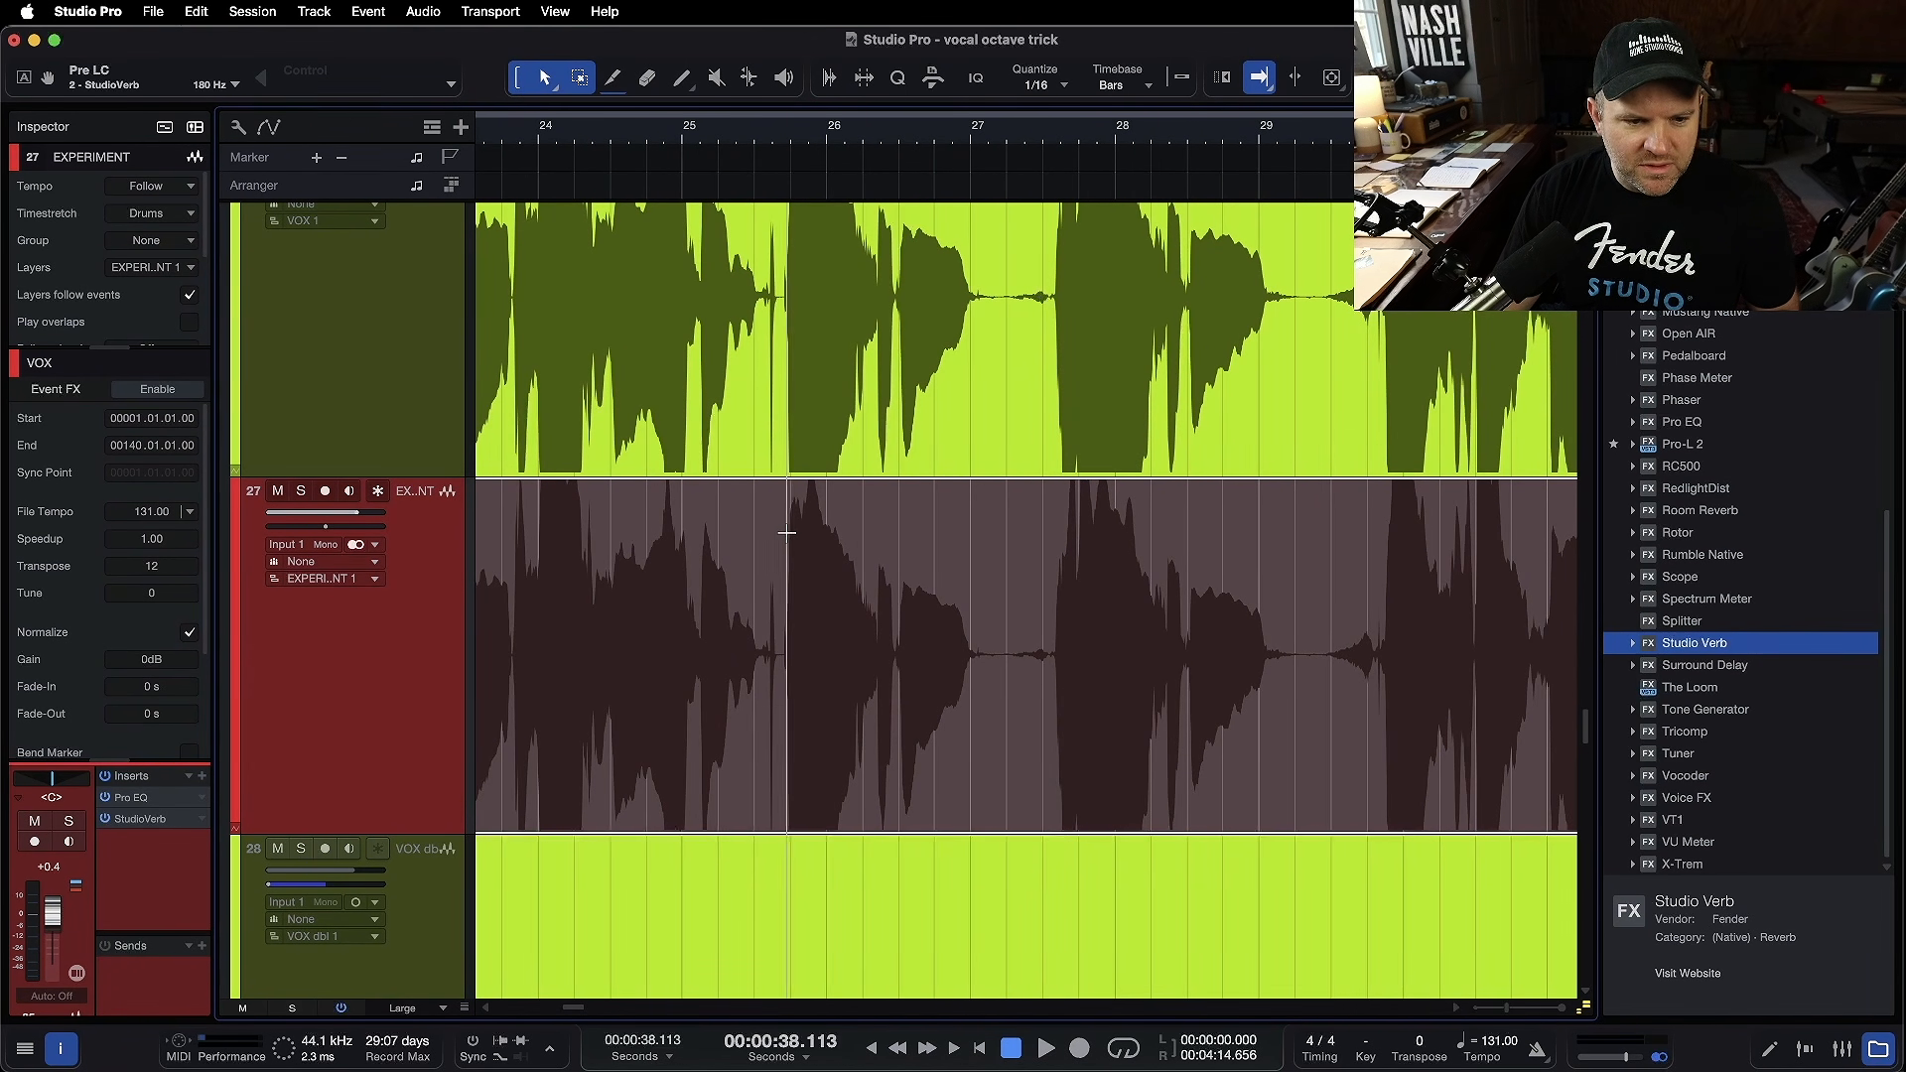
drag(786, 539, 1313, 676)
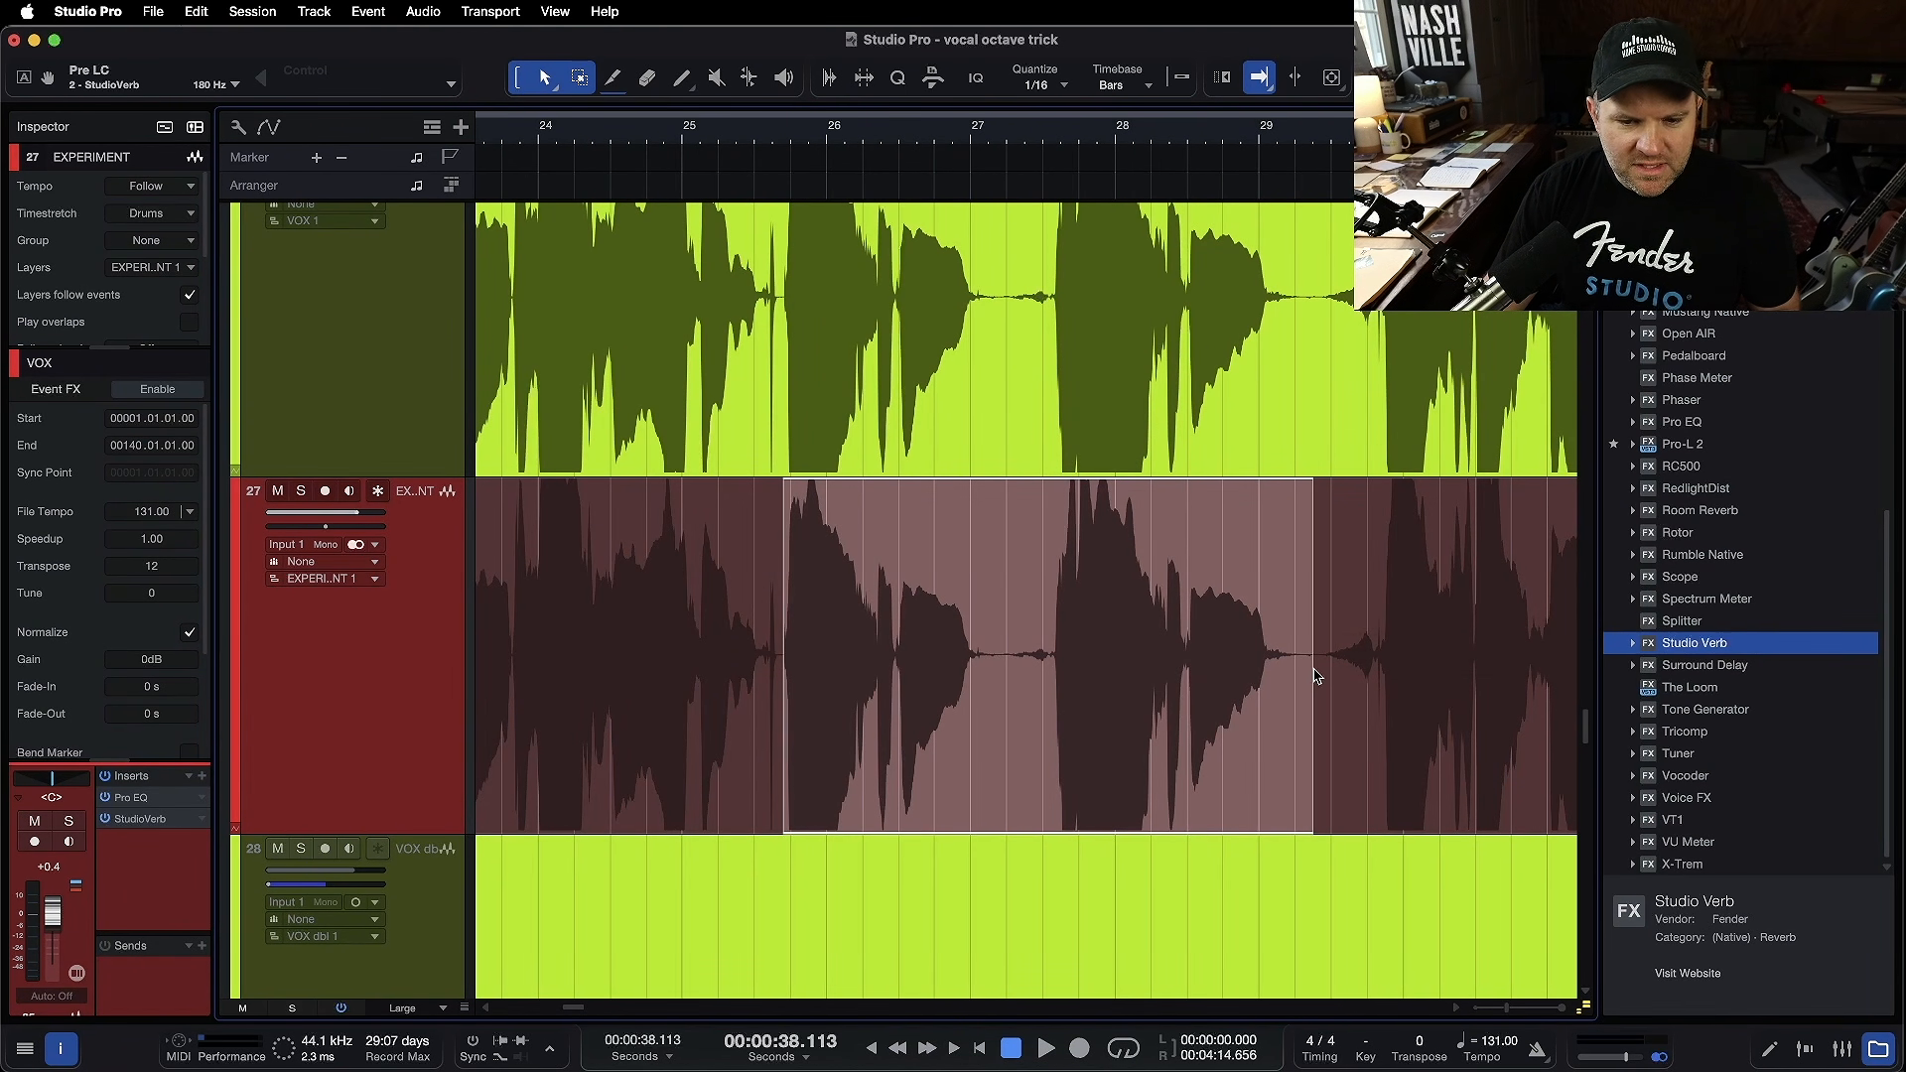
key(alt+x)
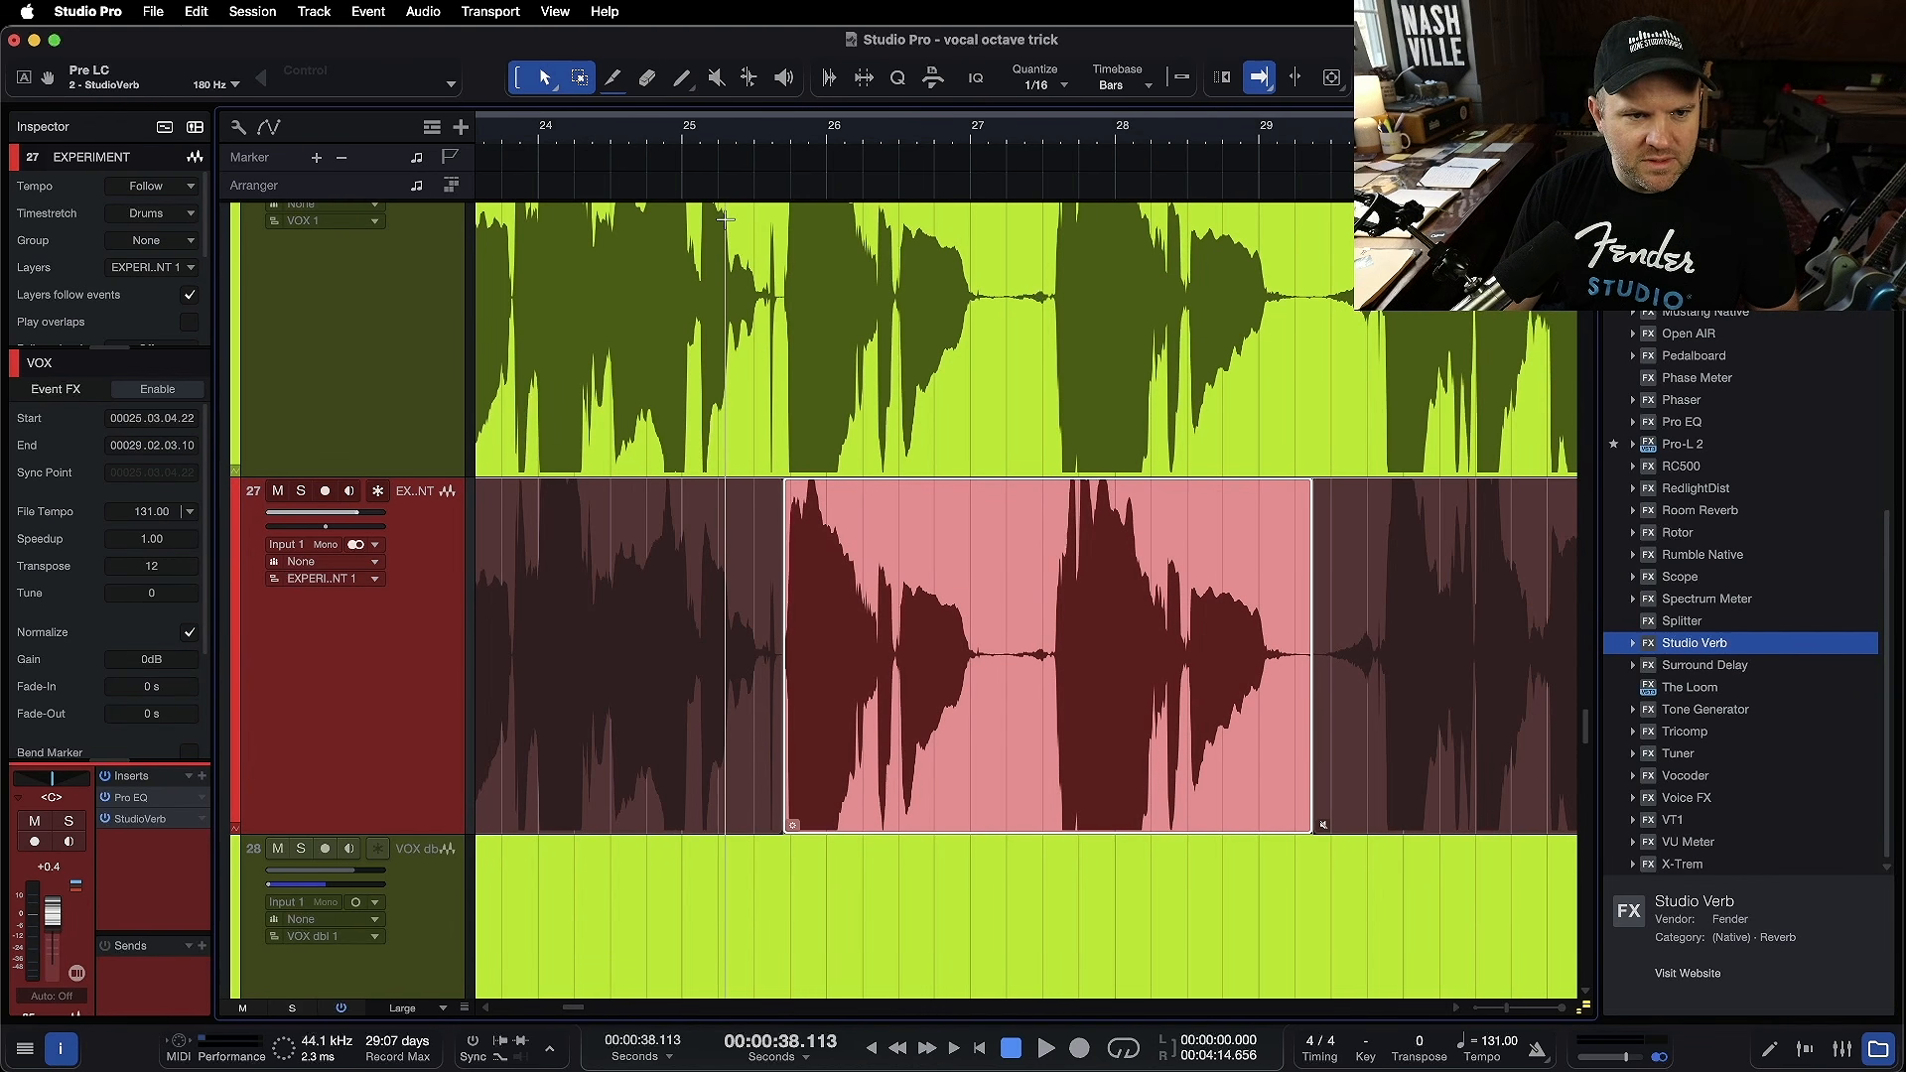
- Play the full mix from just before bar 25 to audition the isolated octave phrase
click(747, 128)
click(644, 128)
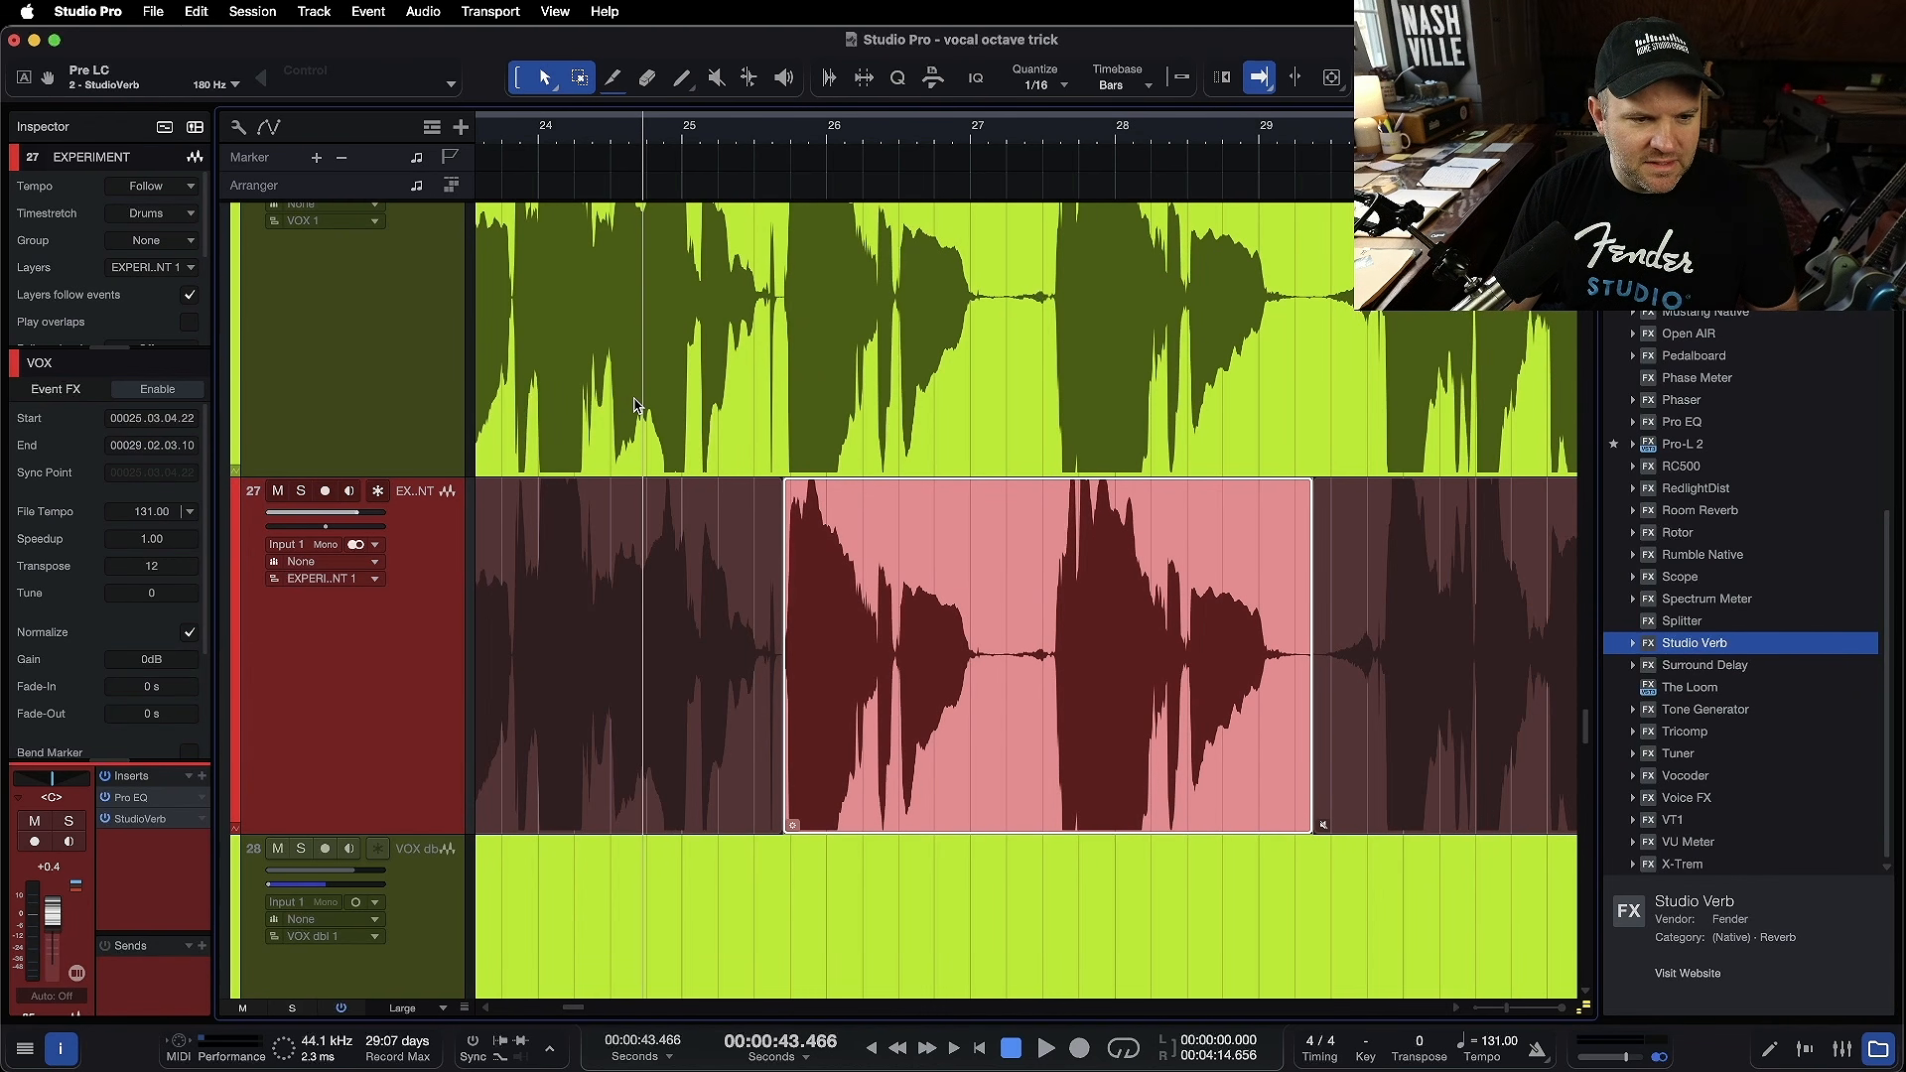
key(space)
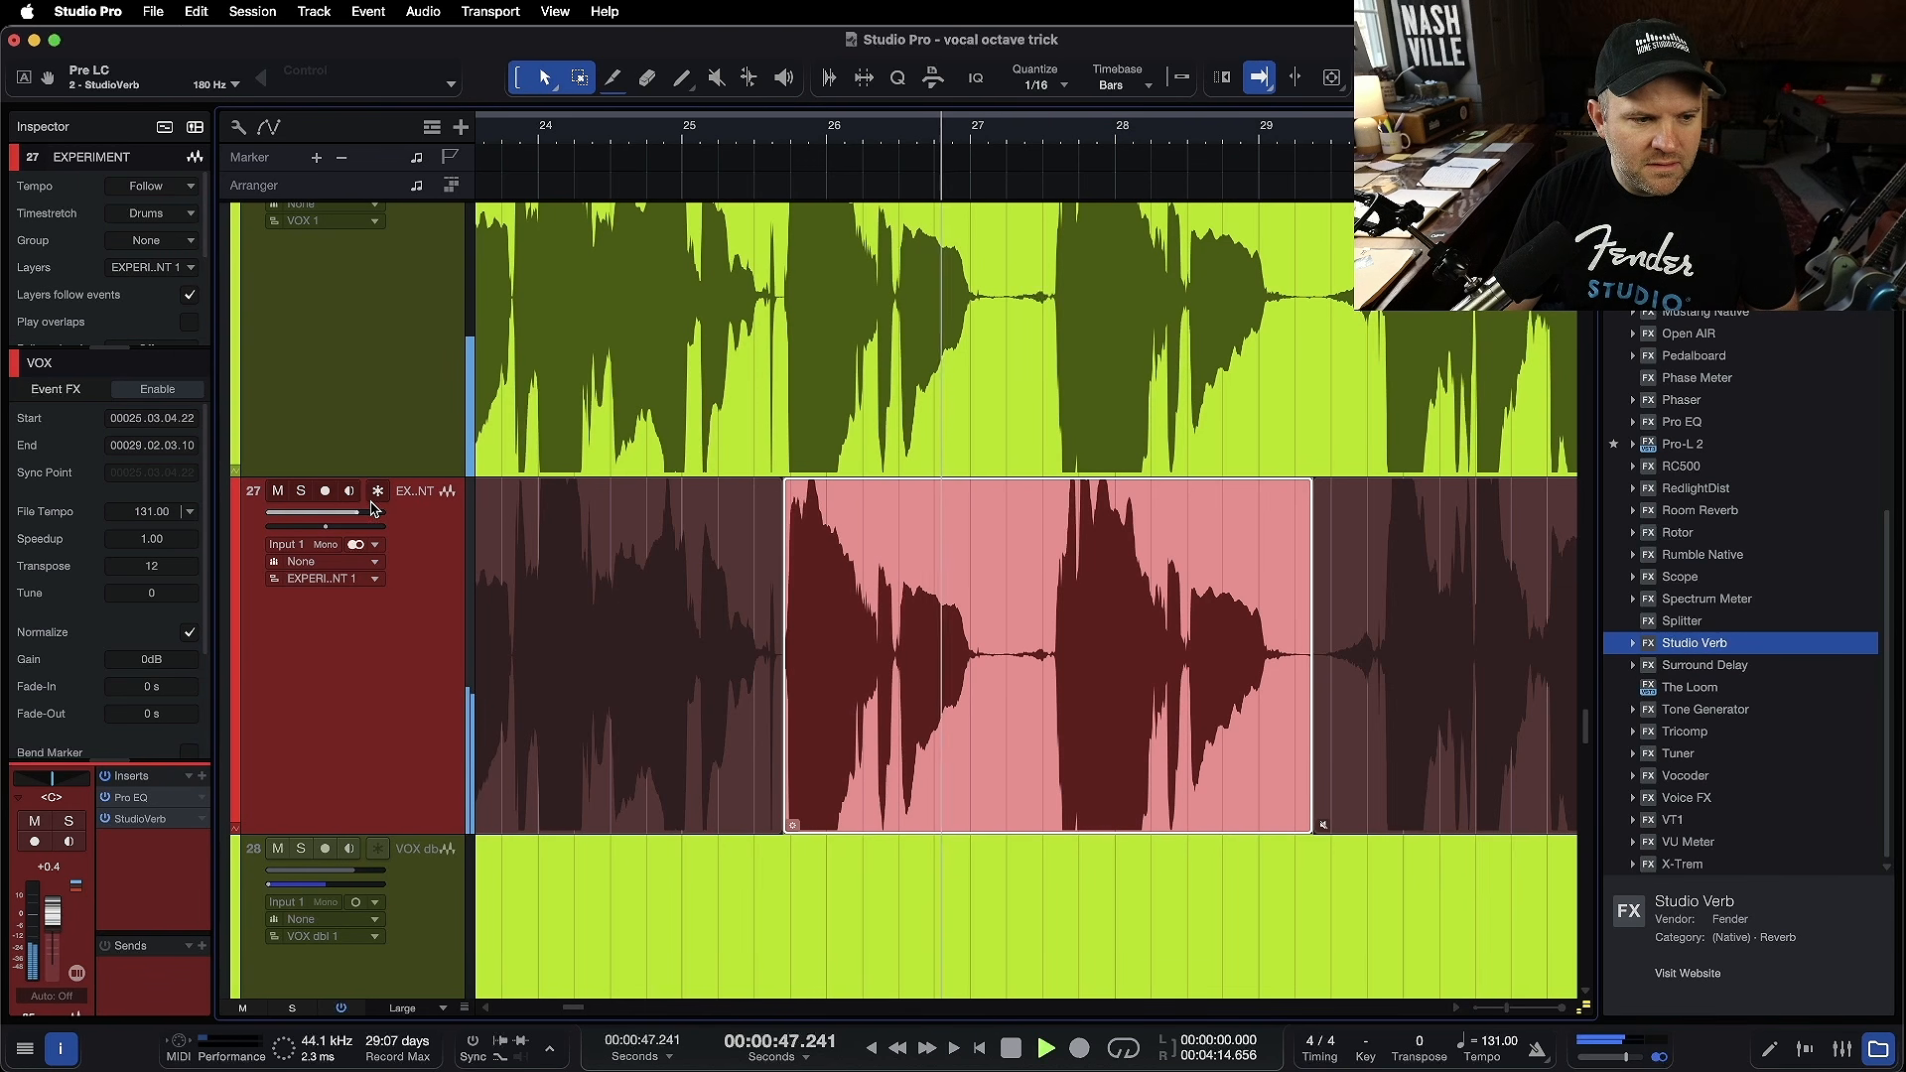
mouse_move(355, 512)
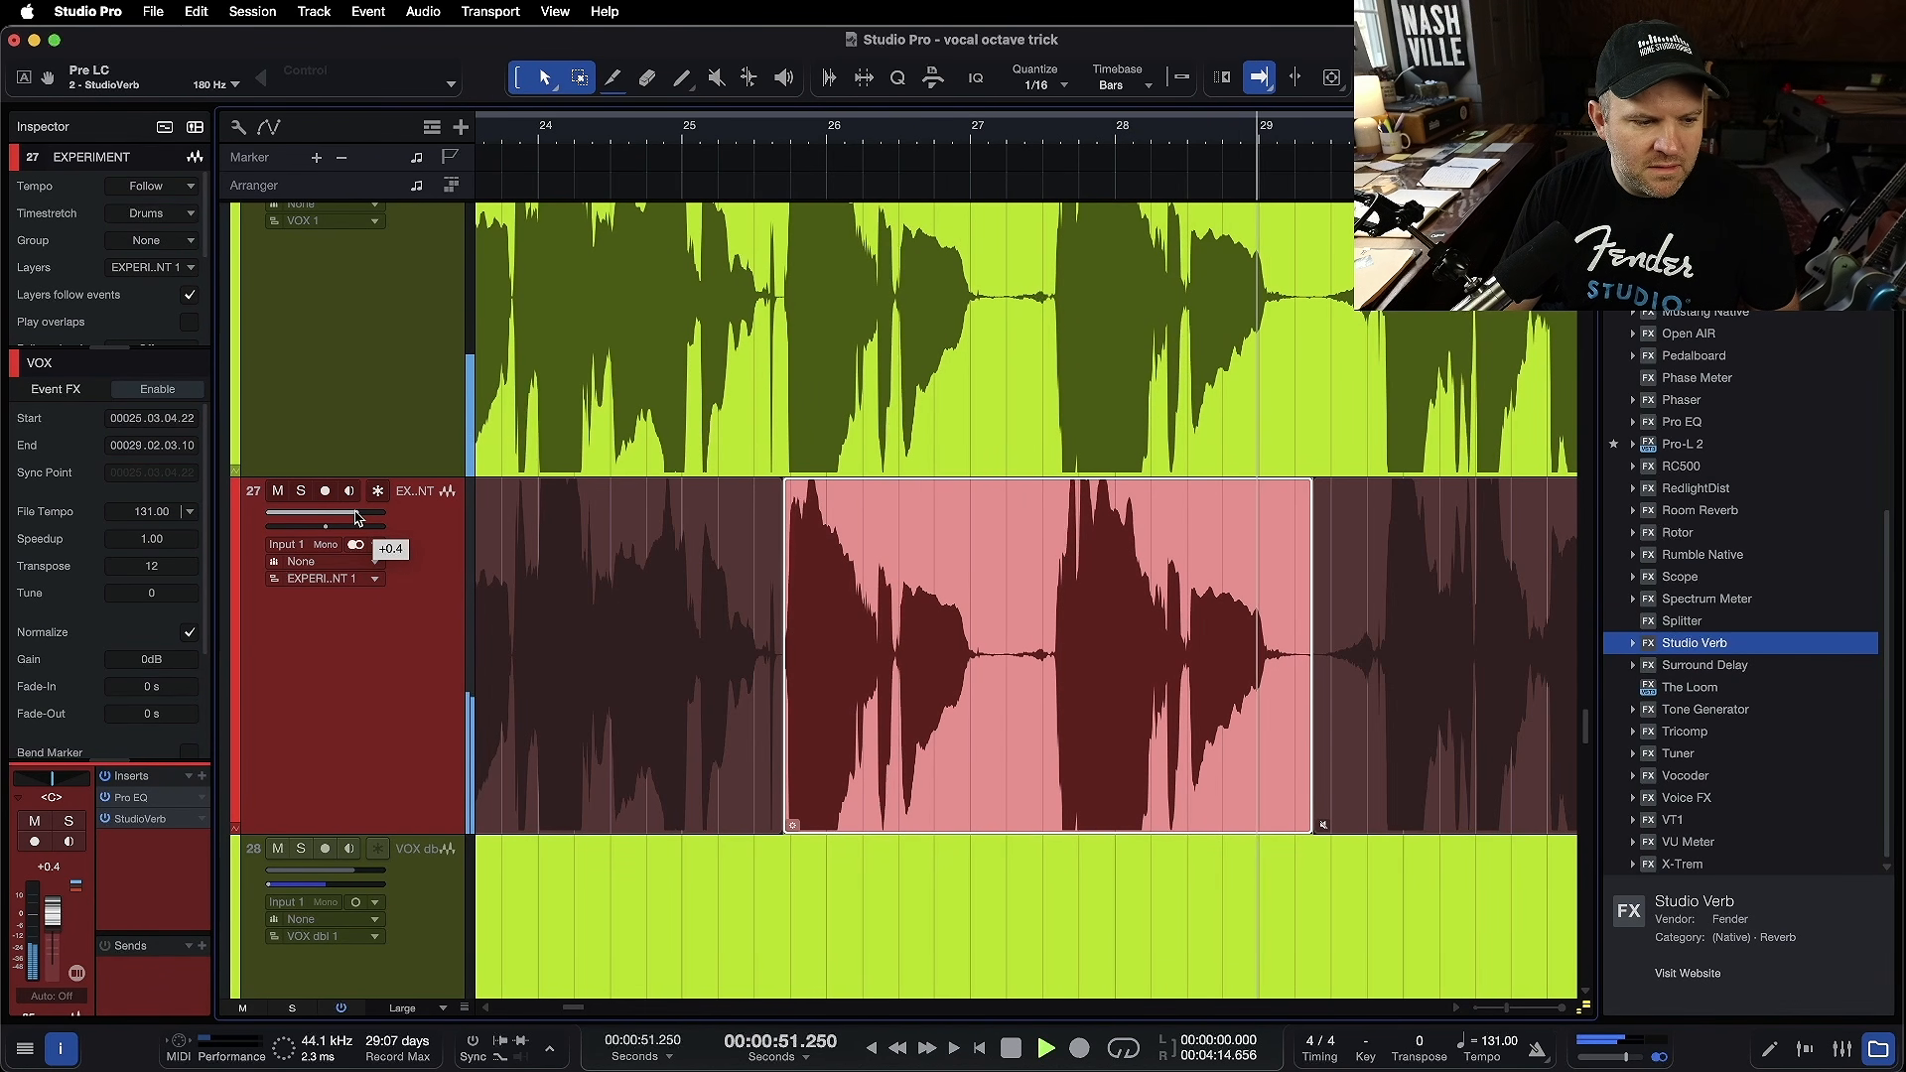
key(space)
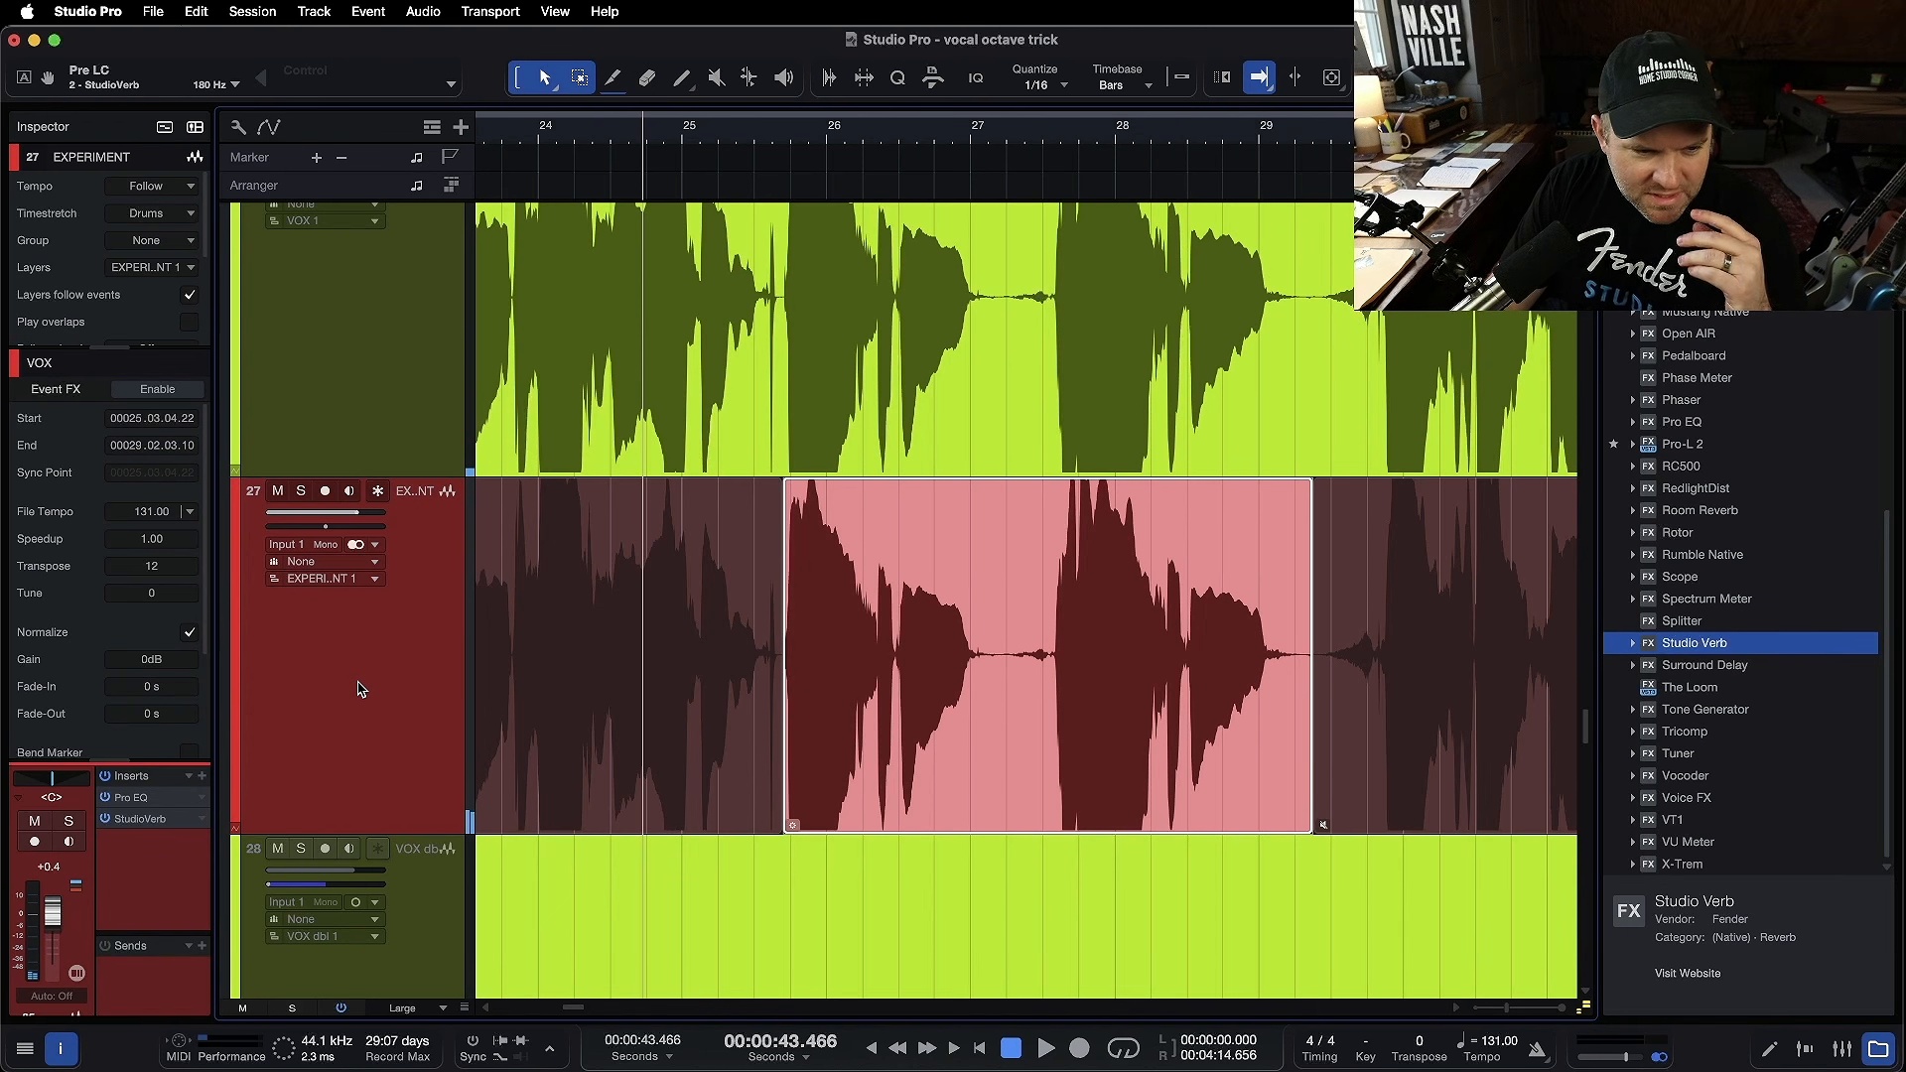
- Set the EXPERIMENT track's Pro EQ high cut to 1.33 kHz and low cut to 515 Hz
click(145, 800)
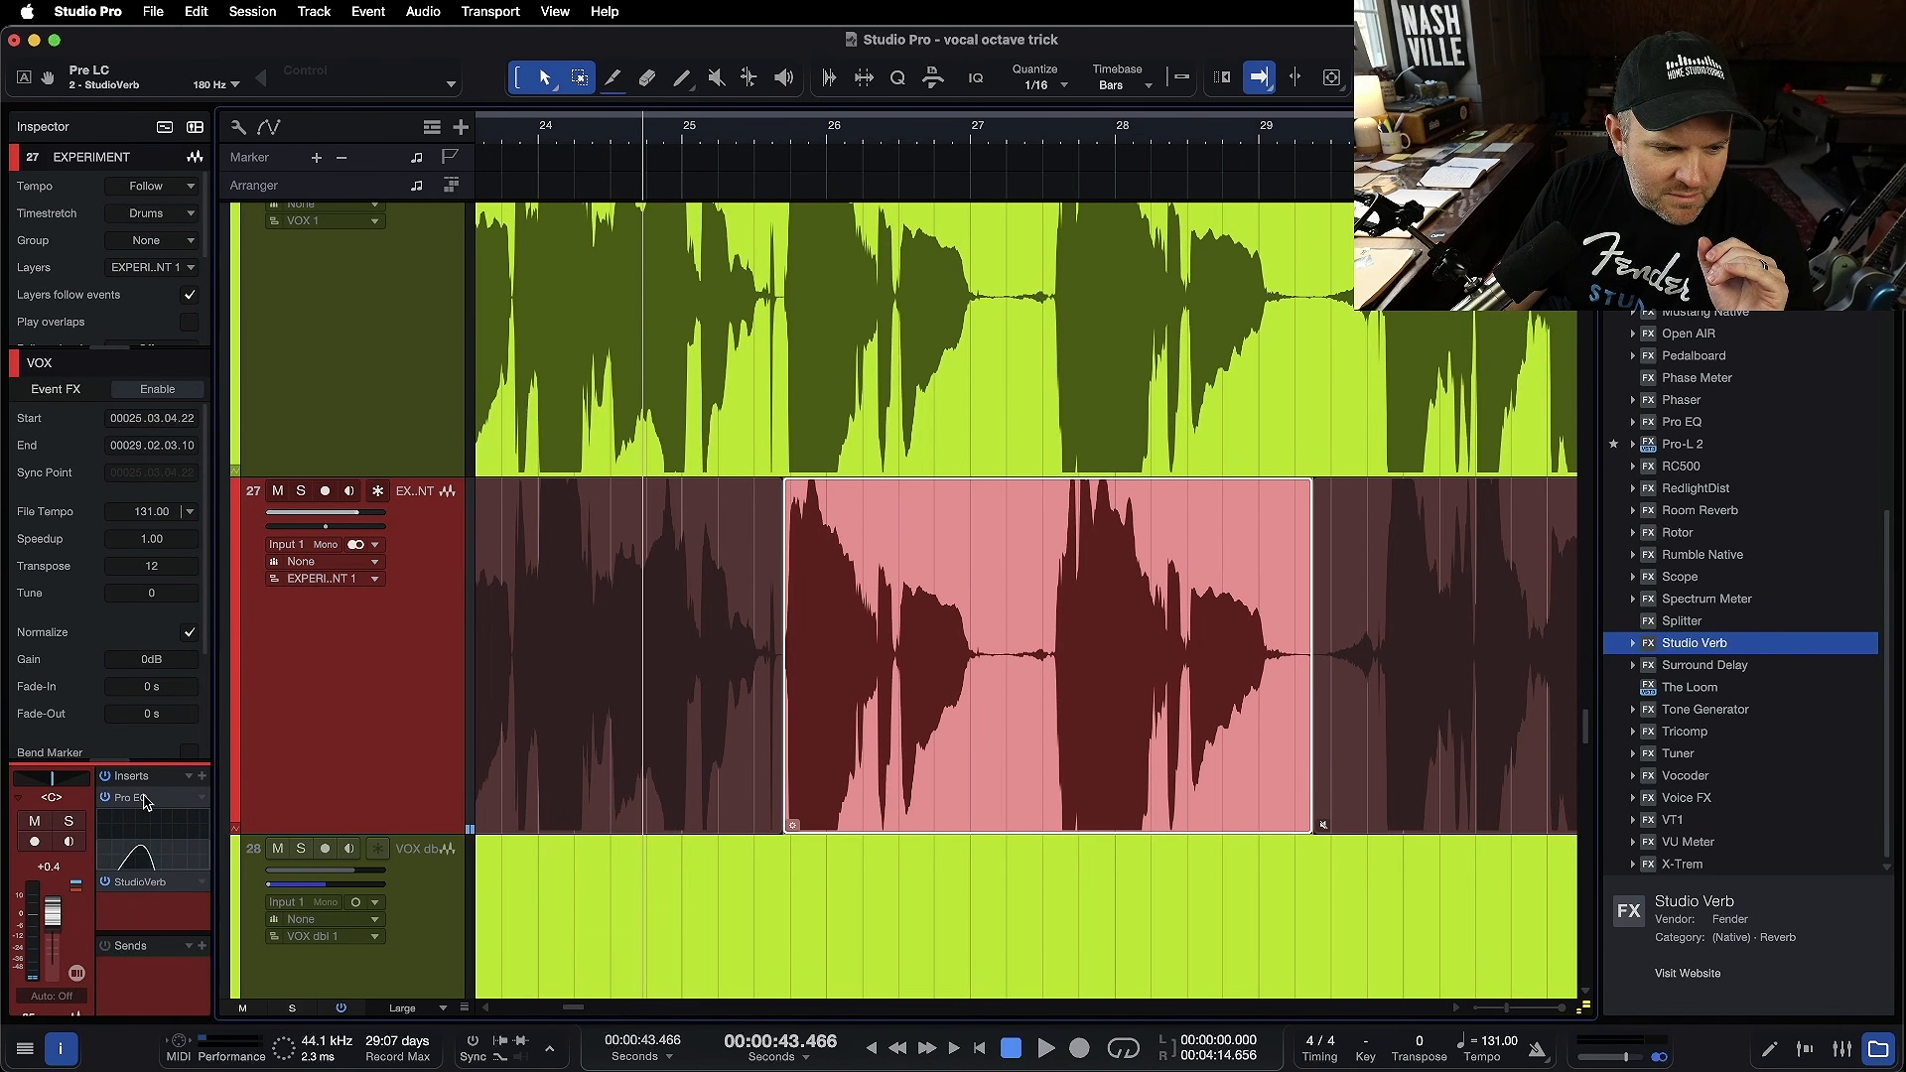
click(145, 800)
drag(1411, 832, 1070, 830)
drag(804, 834, 799, 809)
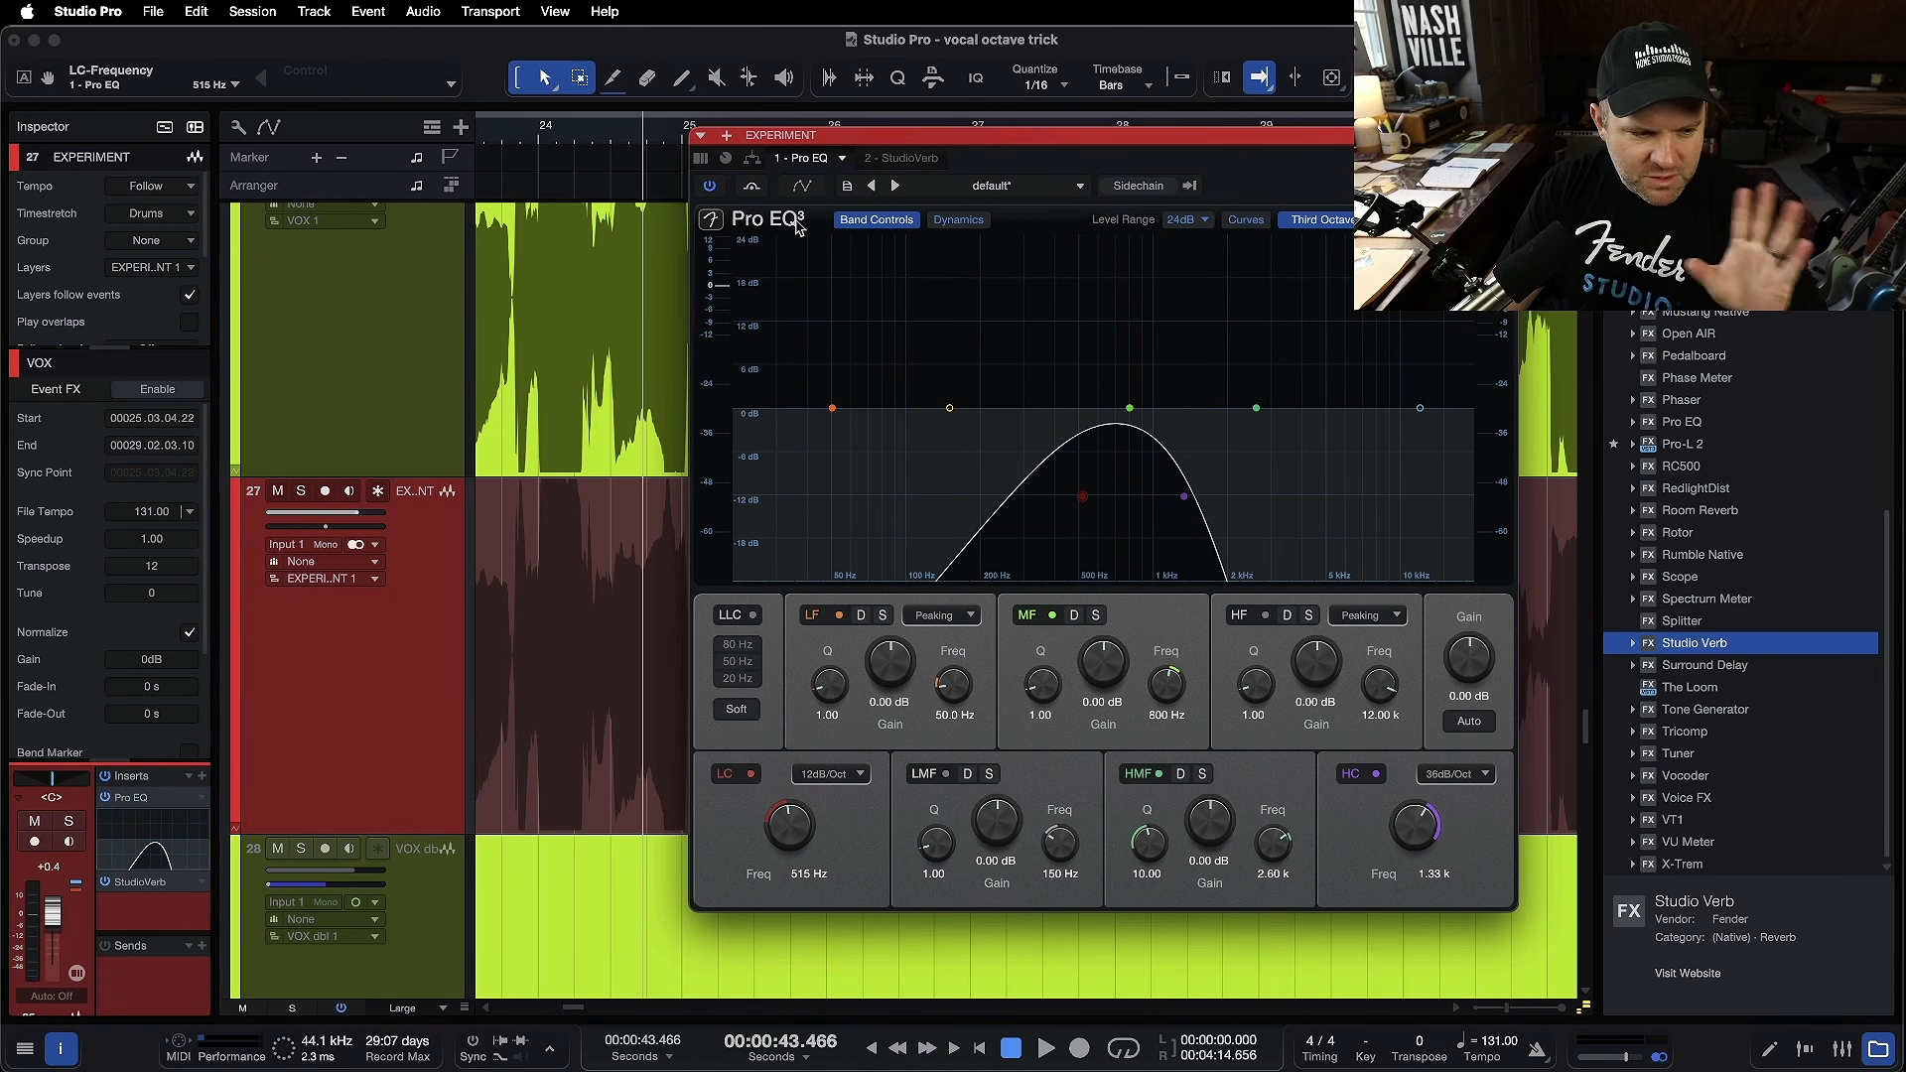
- Add Analog Delay after Studio Verb on the EXPERIMENT track, with 100% wet mix and 1/4 delay time
click(202, 778)
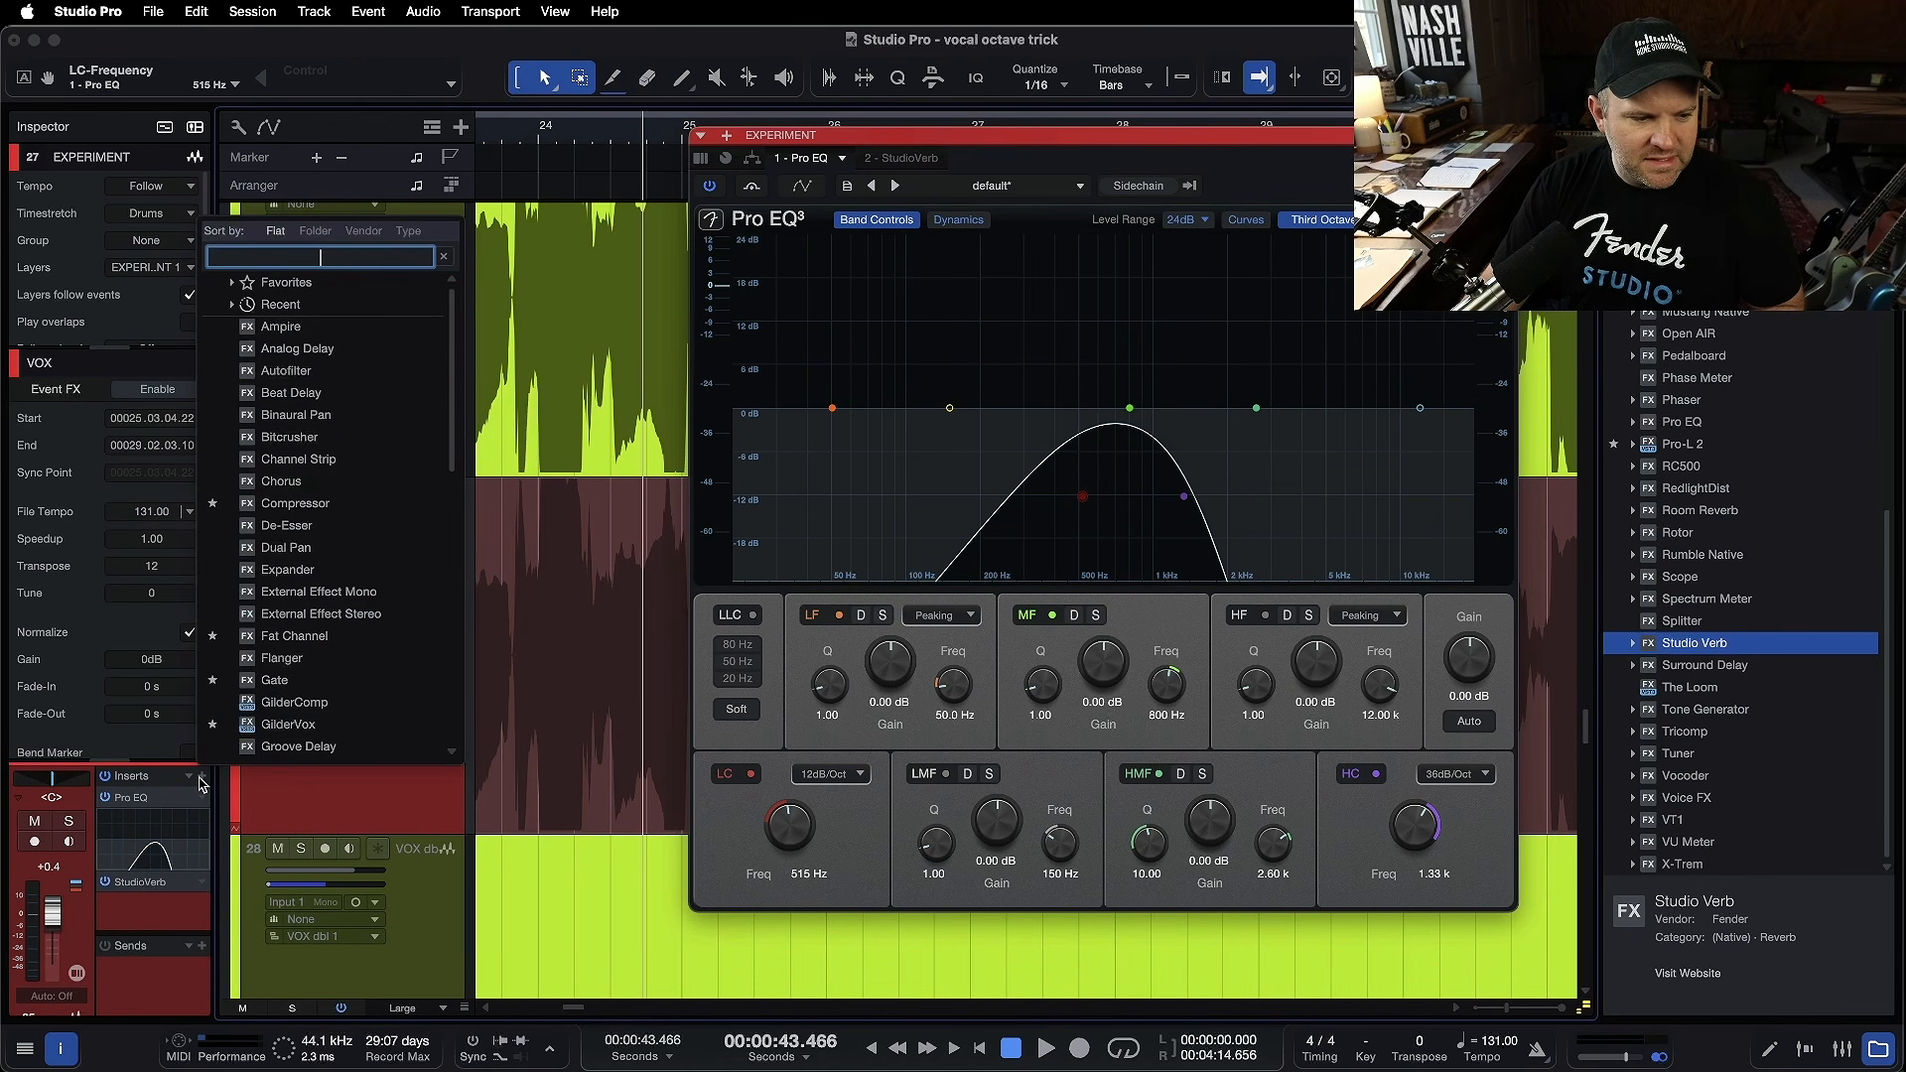
text(ana)
key(Return)
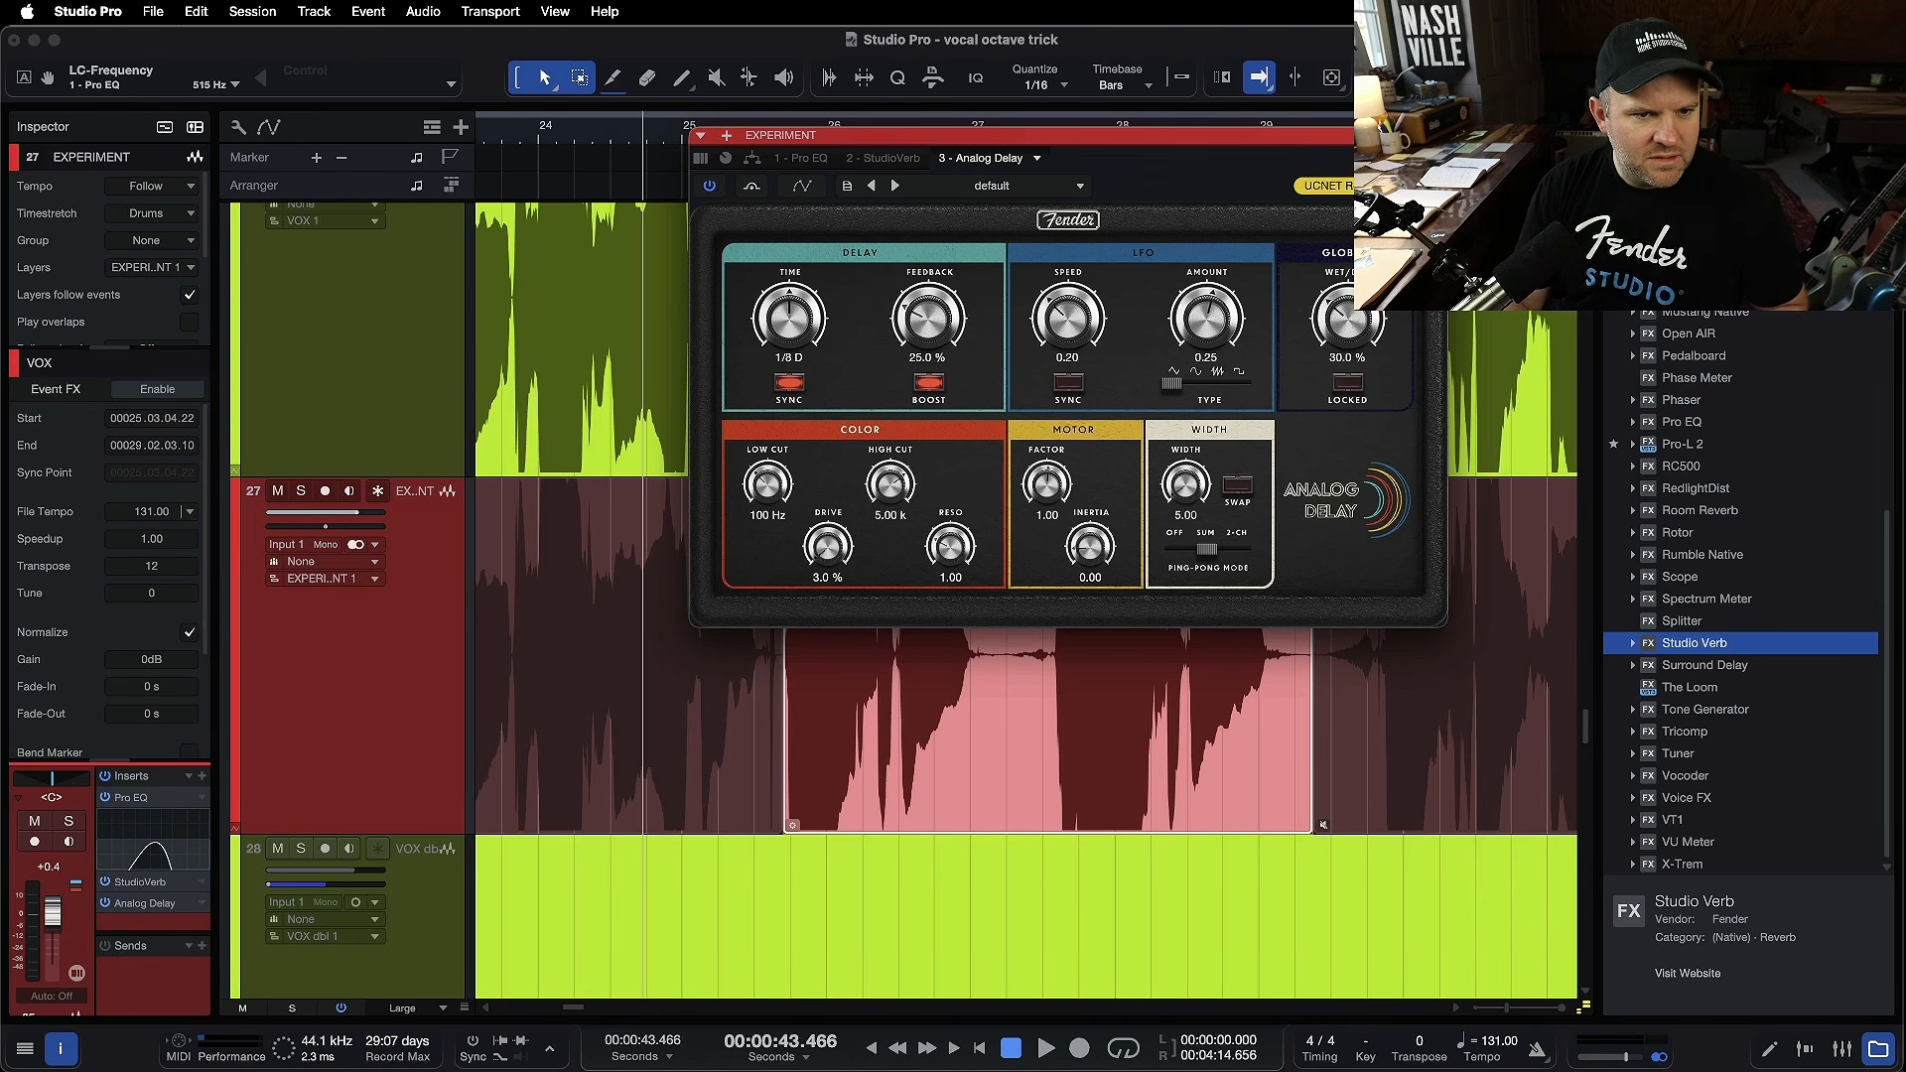
drag(1350, 316, 1346, 12)
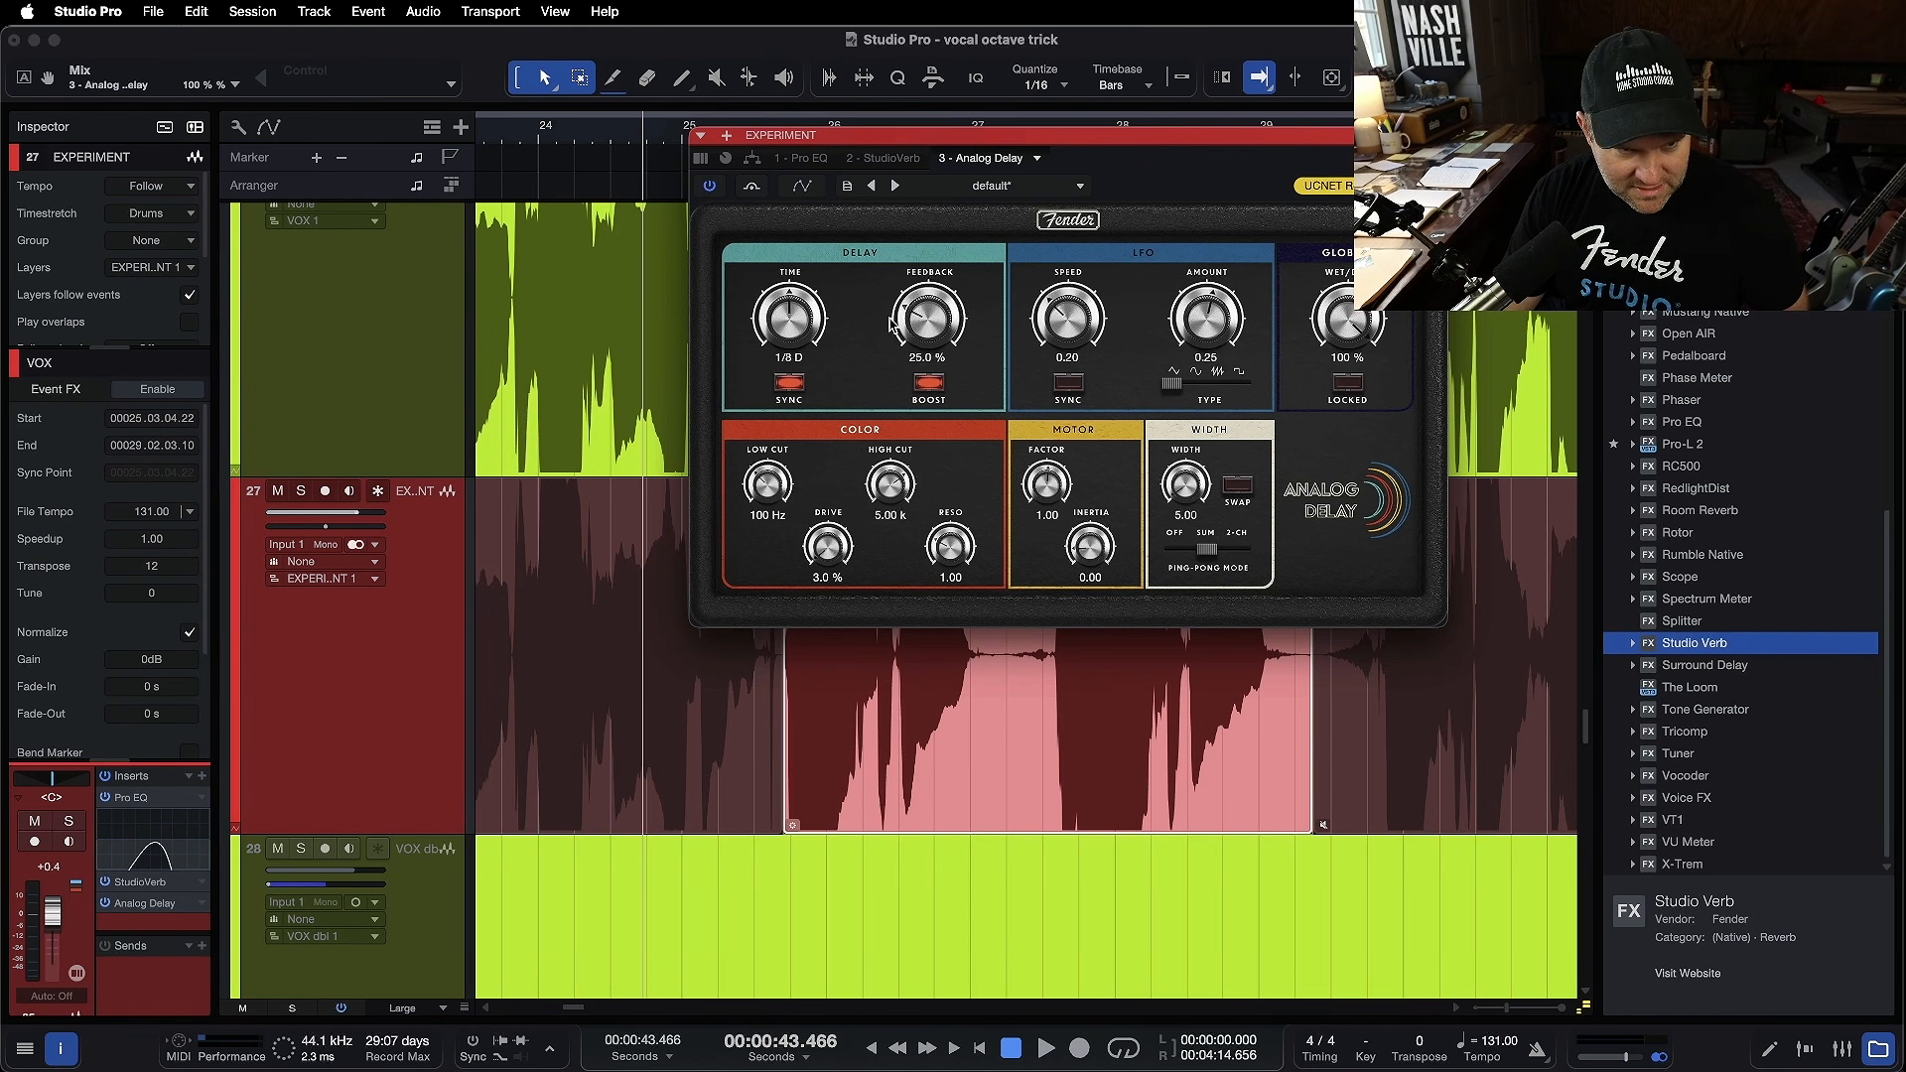
drag(807, 333, 807, 317)
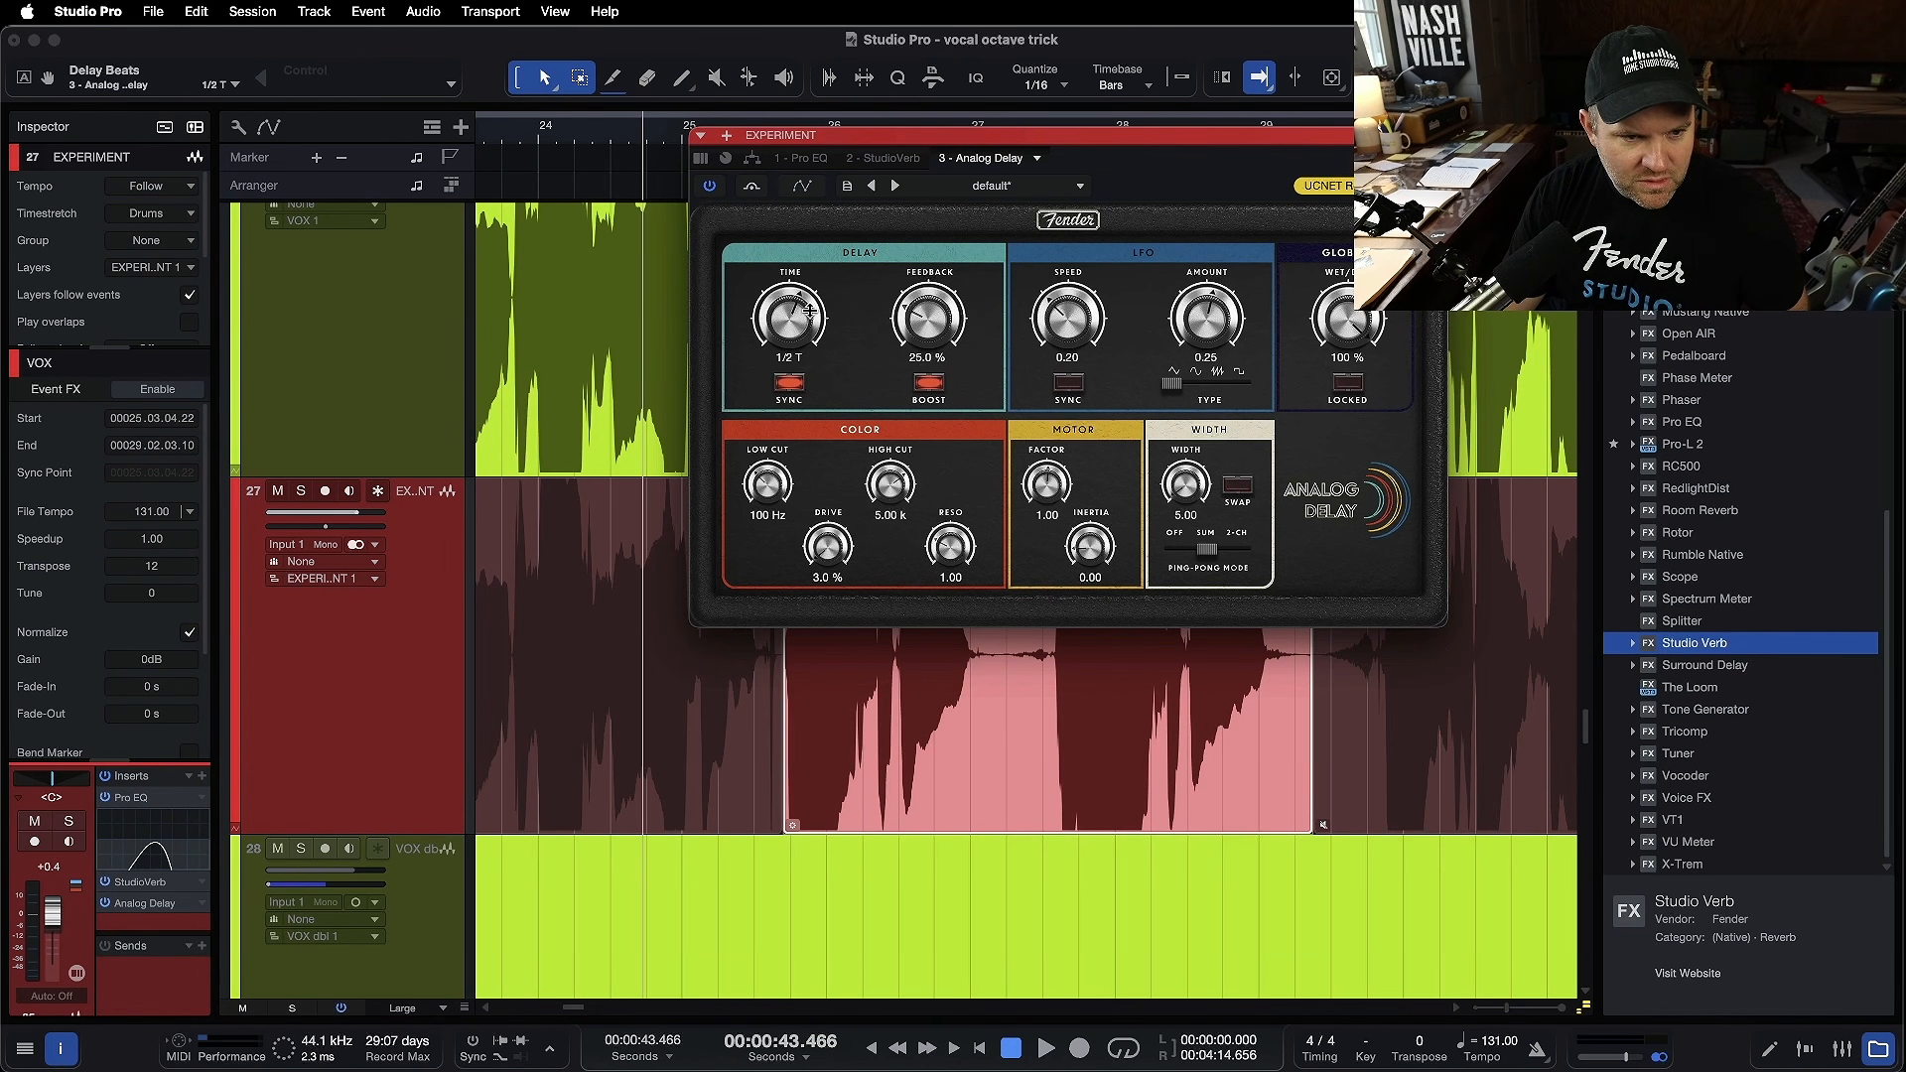
drag(891, 177, 1052, 271)
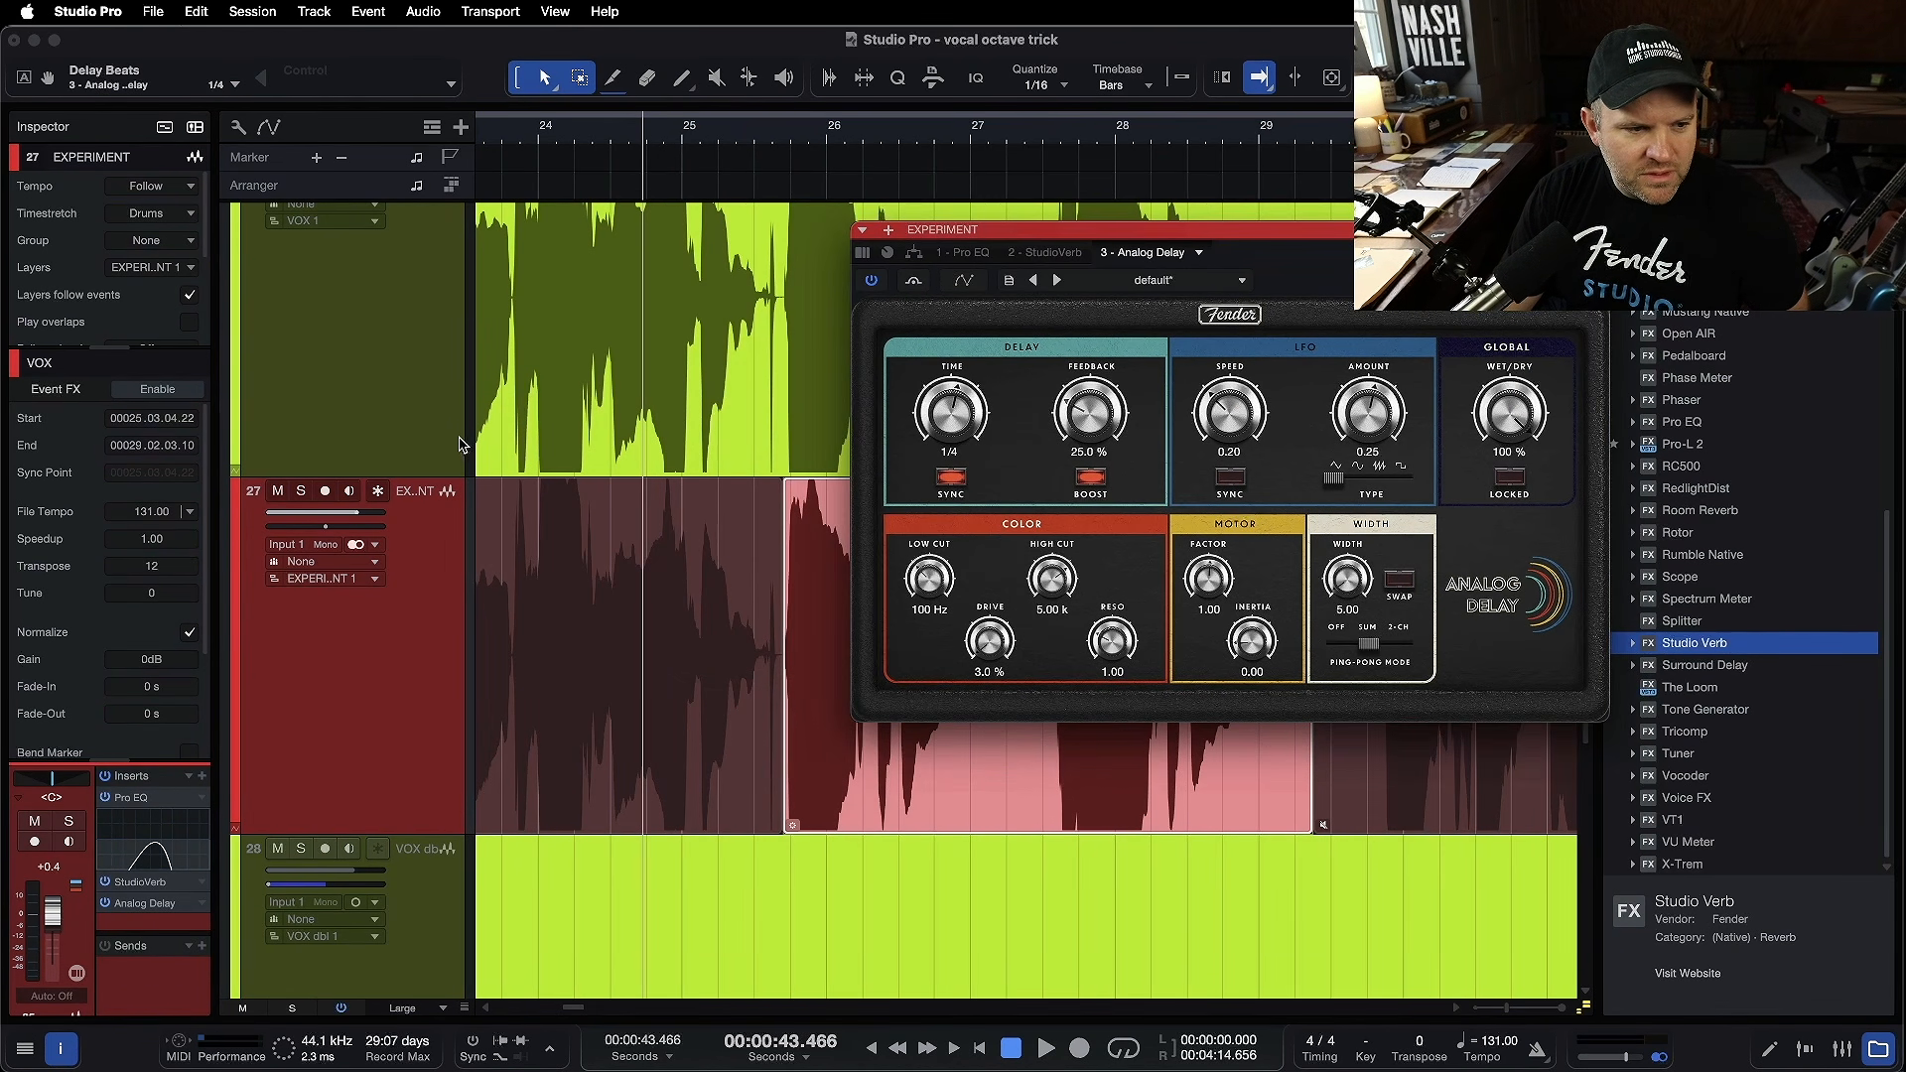
- Solo the VOX and EXPERIMENT tracks and set the Analog Delay time to 1/2 while auditioning the phrase
click(444, 430)
shift+click(427, 613)
key(s)
key(space)
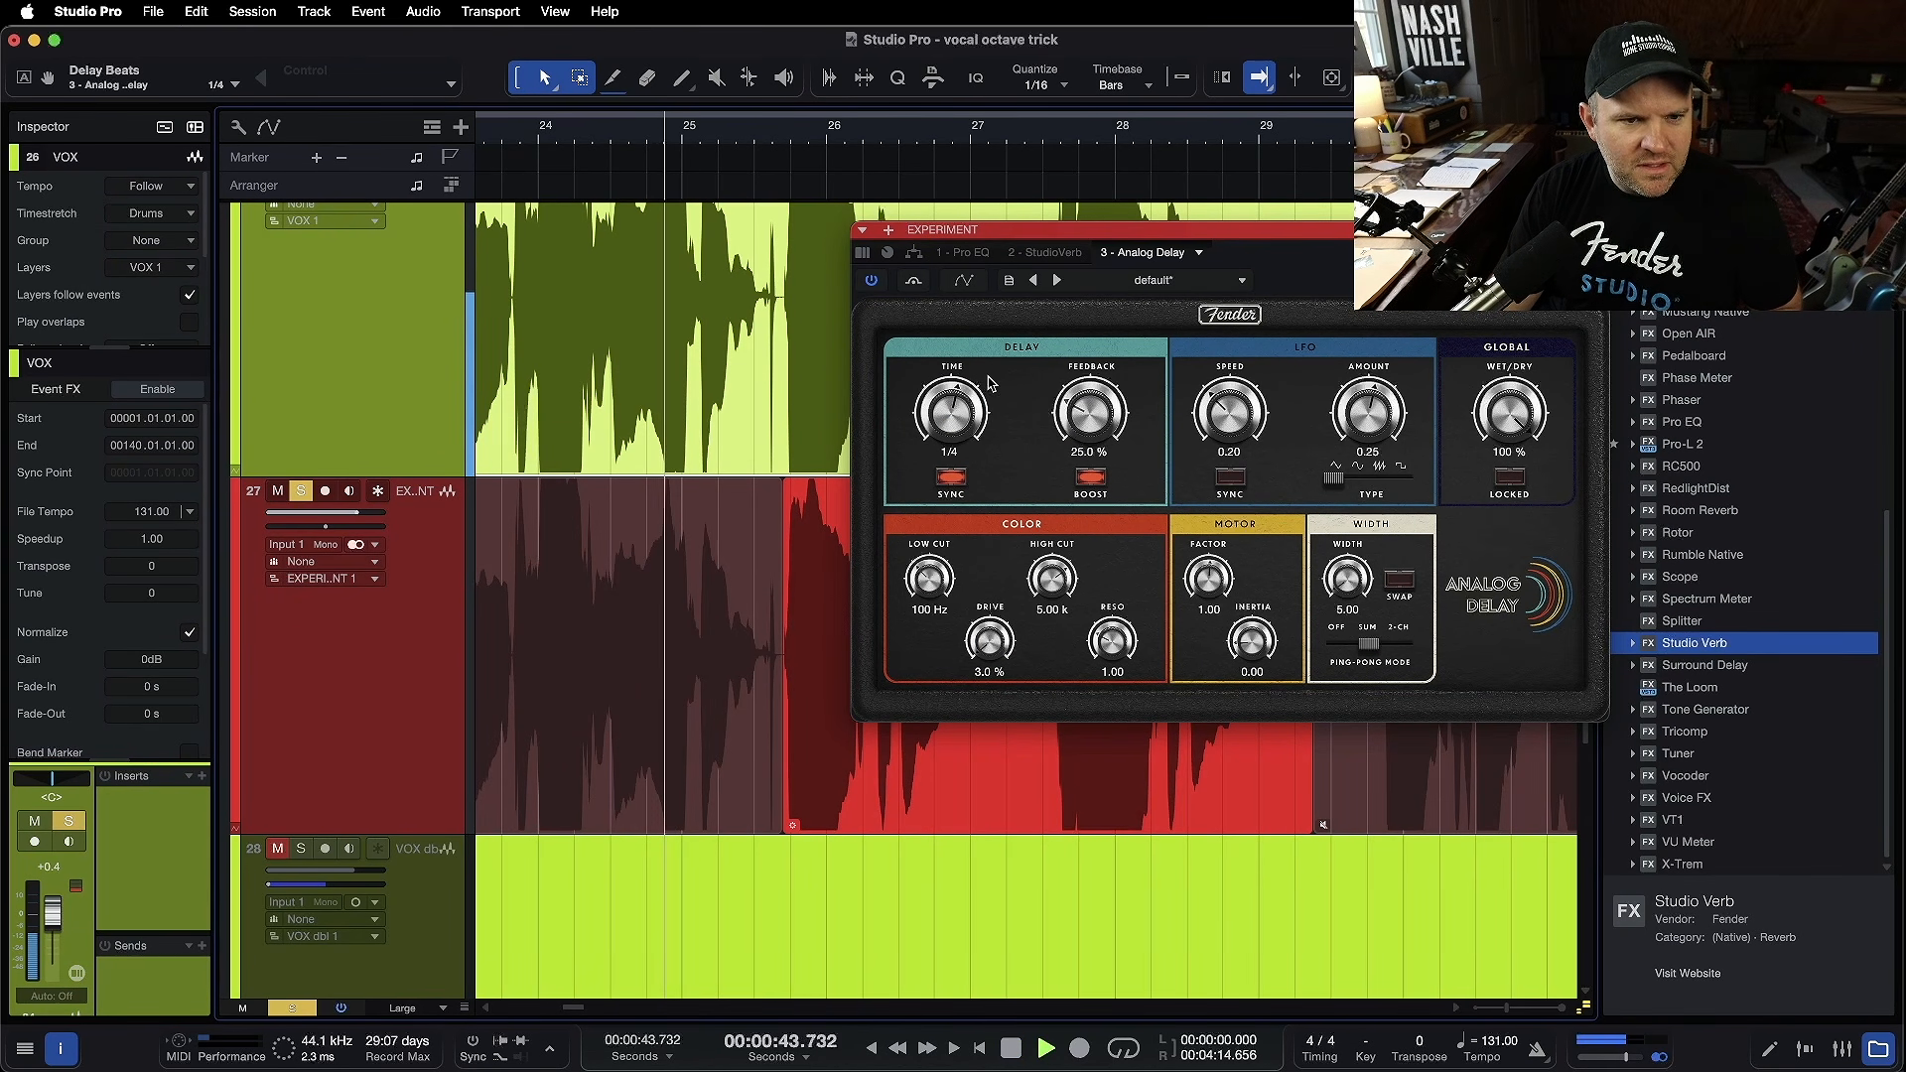
drag(1082, 232, 969, 254)
key(space)
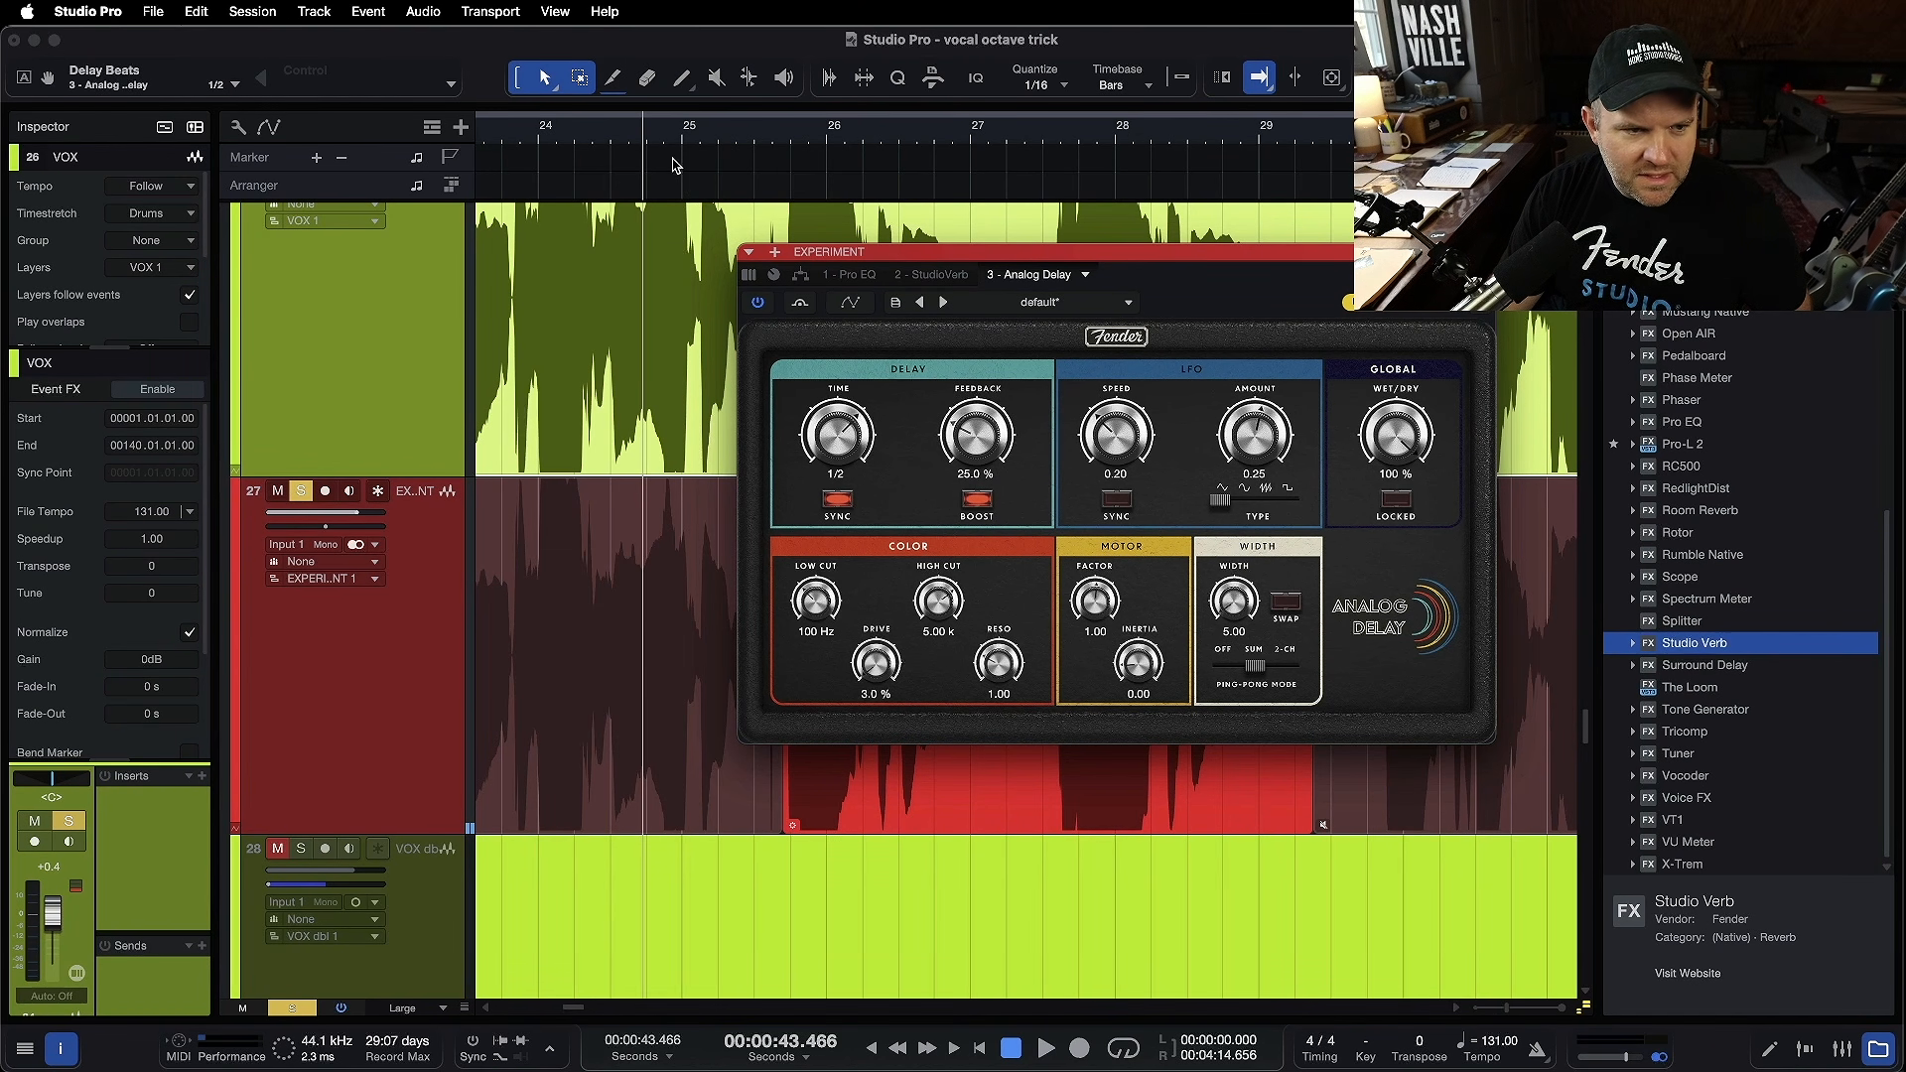
key(space)
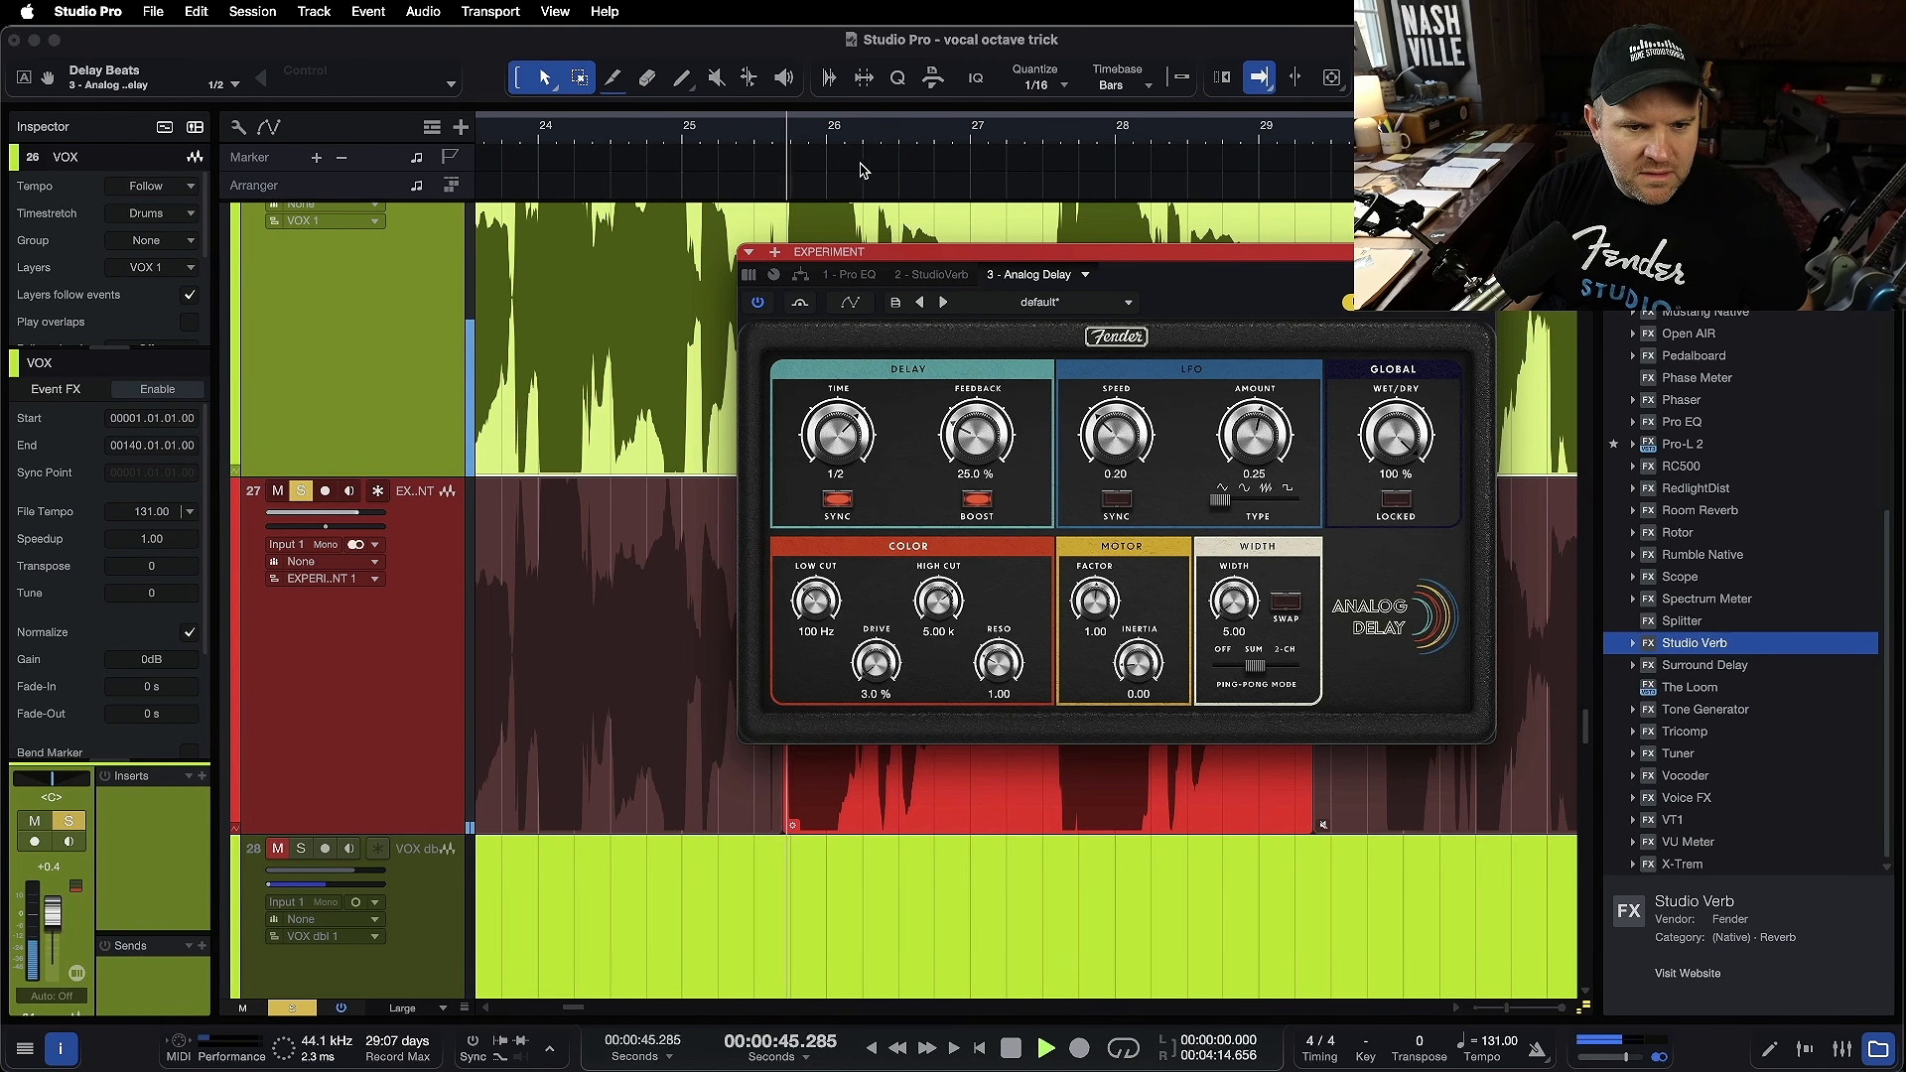
drag(914, 262, 895, 341)
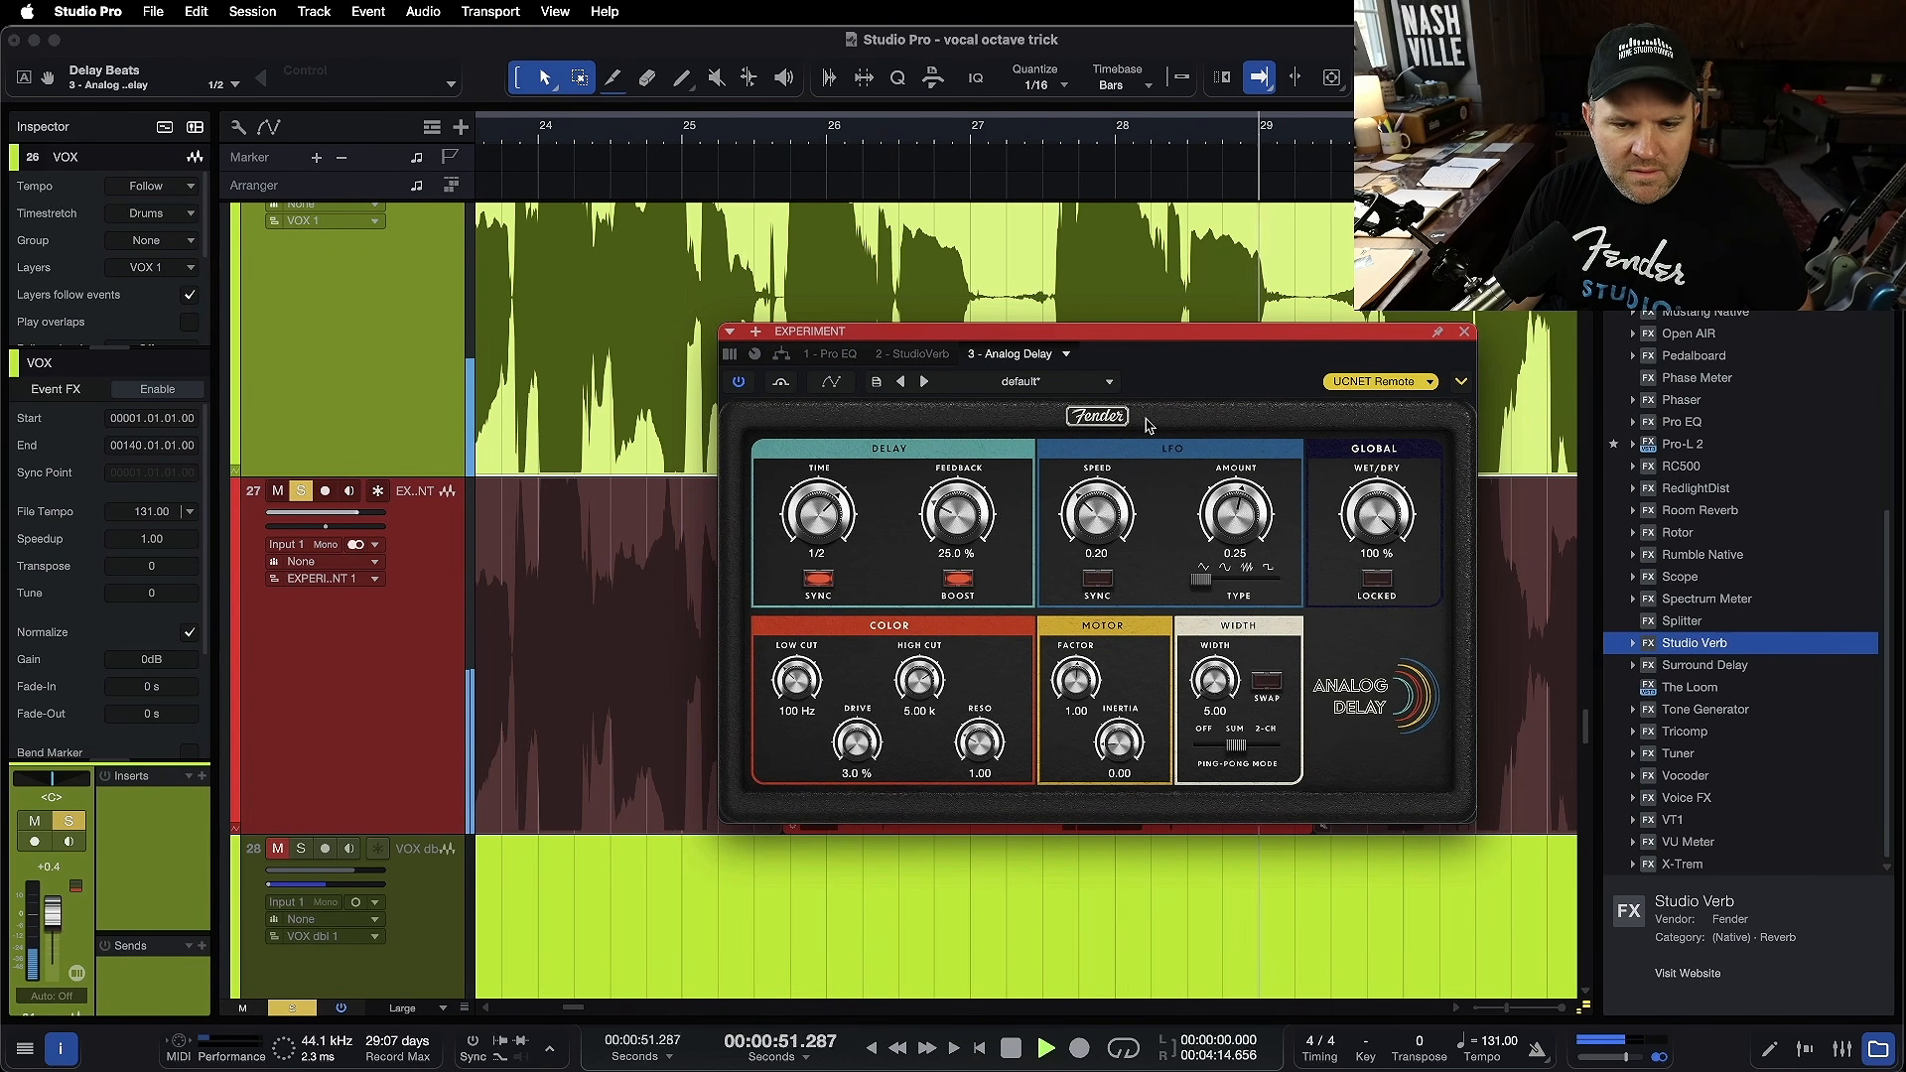
key(space)
- Move Analog Delay to the first insert slot and audition the phrase with its delay time at 1 Bar
click(903, 354)
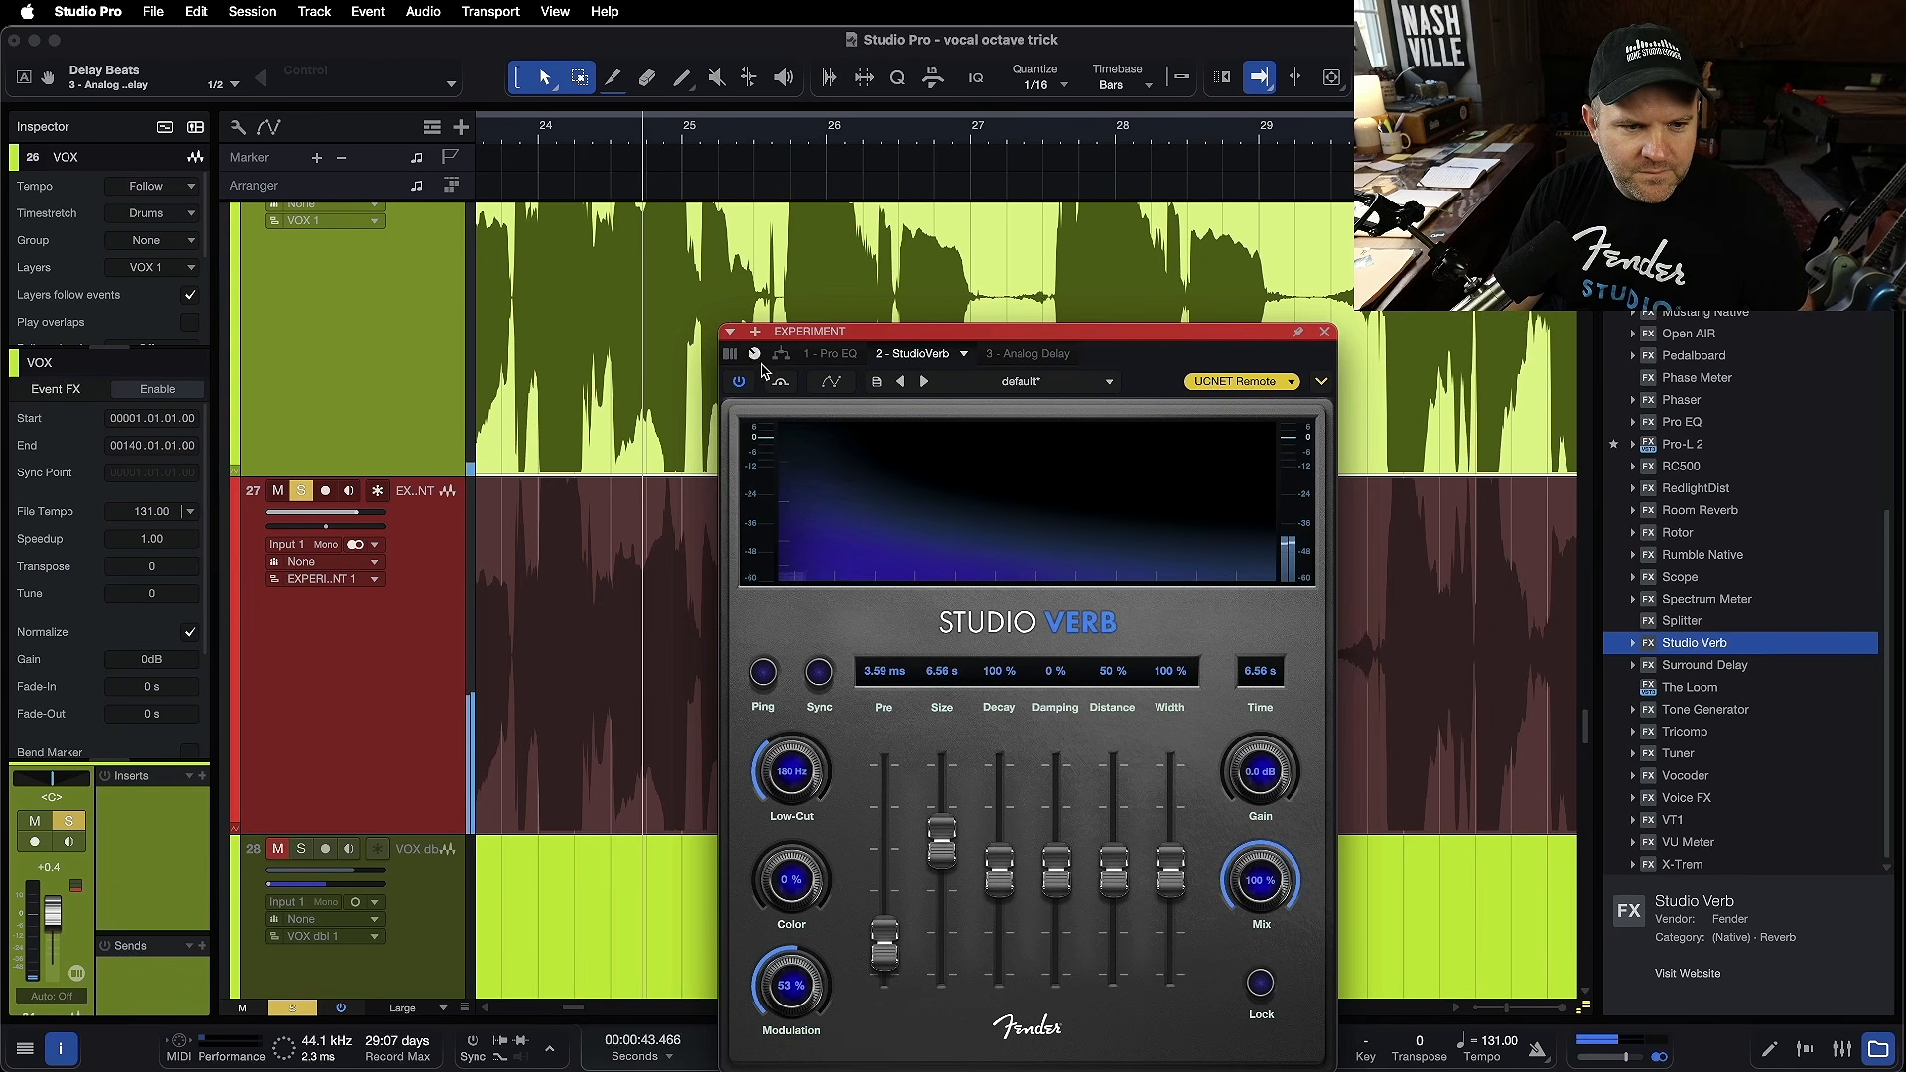
click(1005, 357)
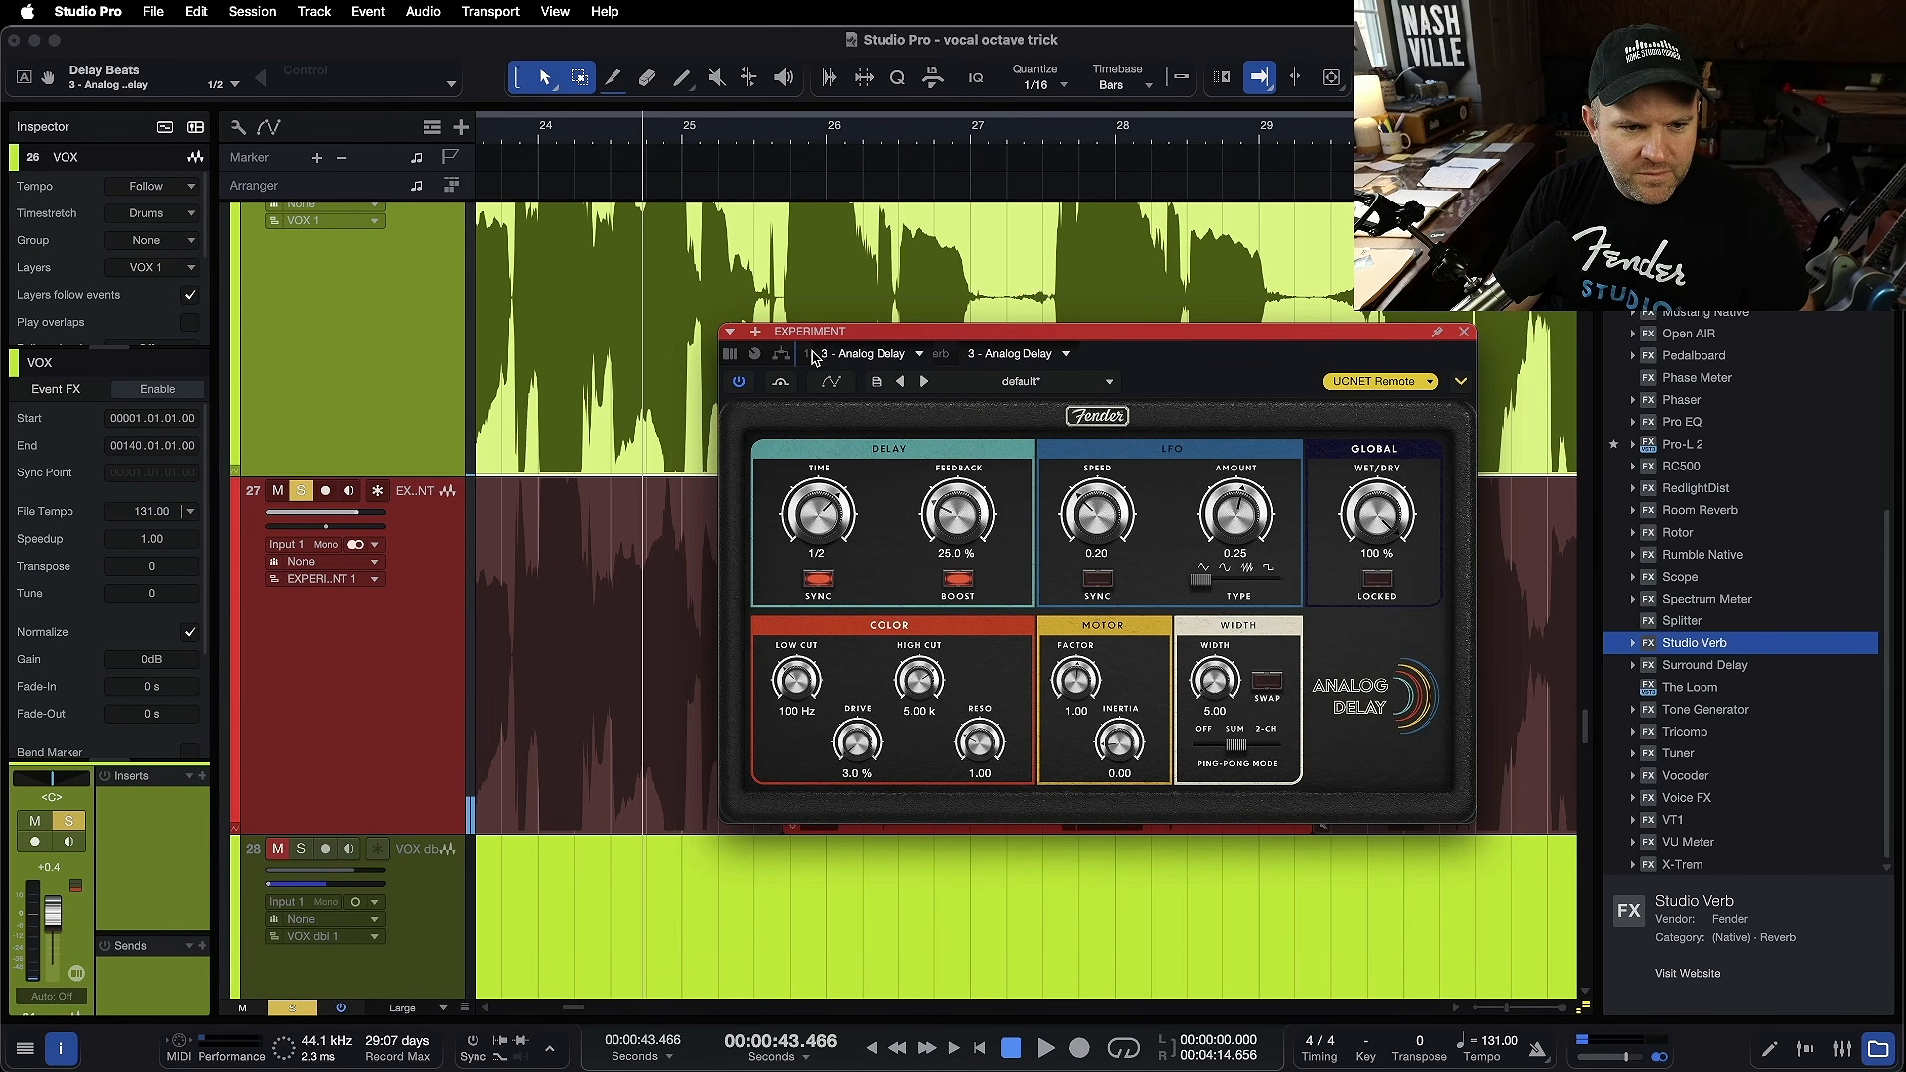
drag(813, 357, 808, 356)
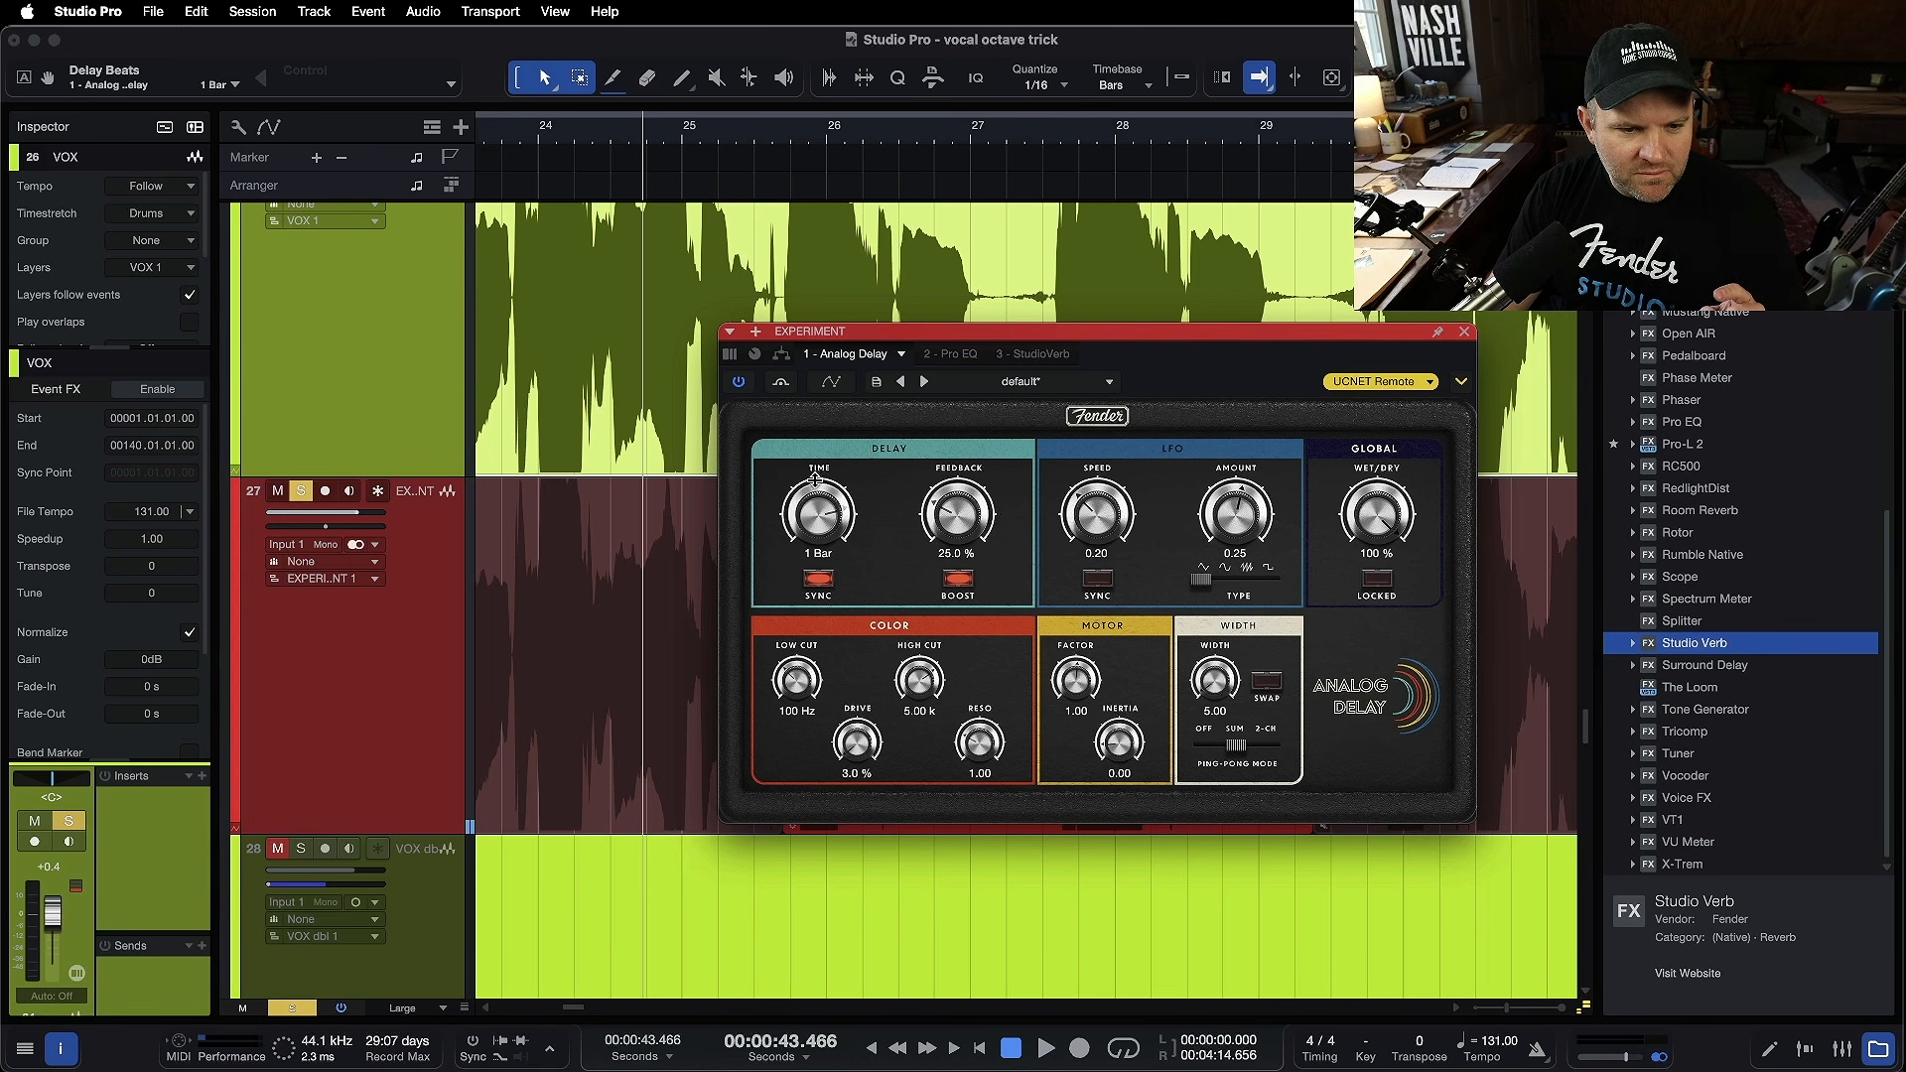
key(space)
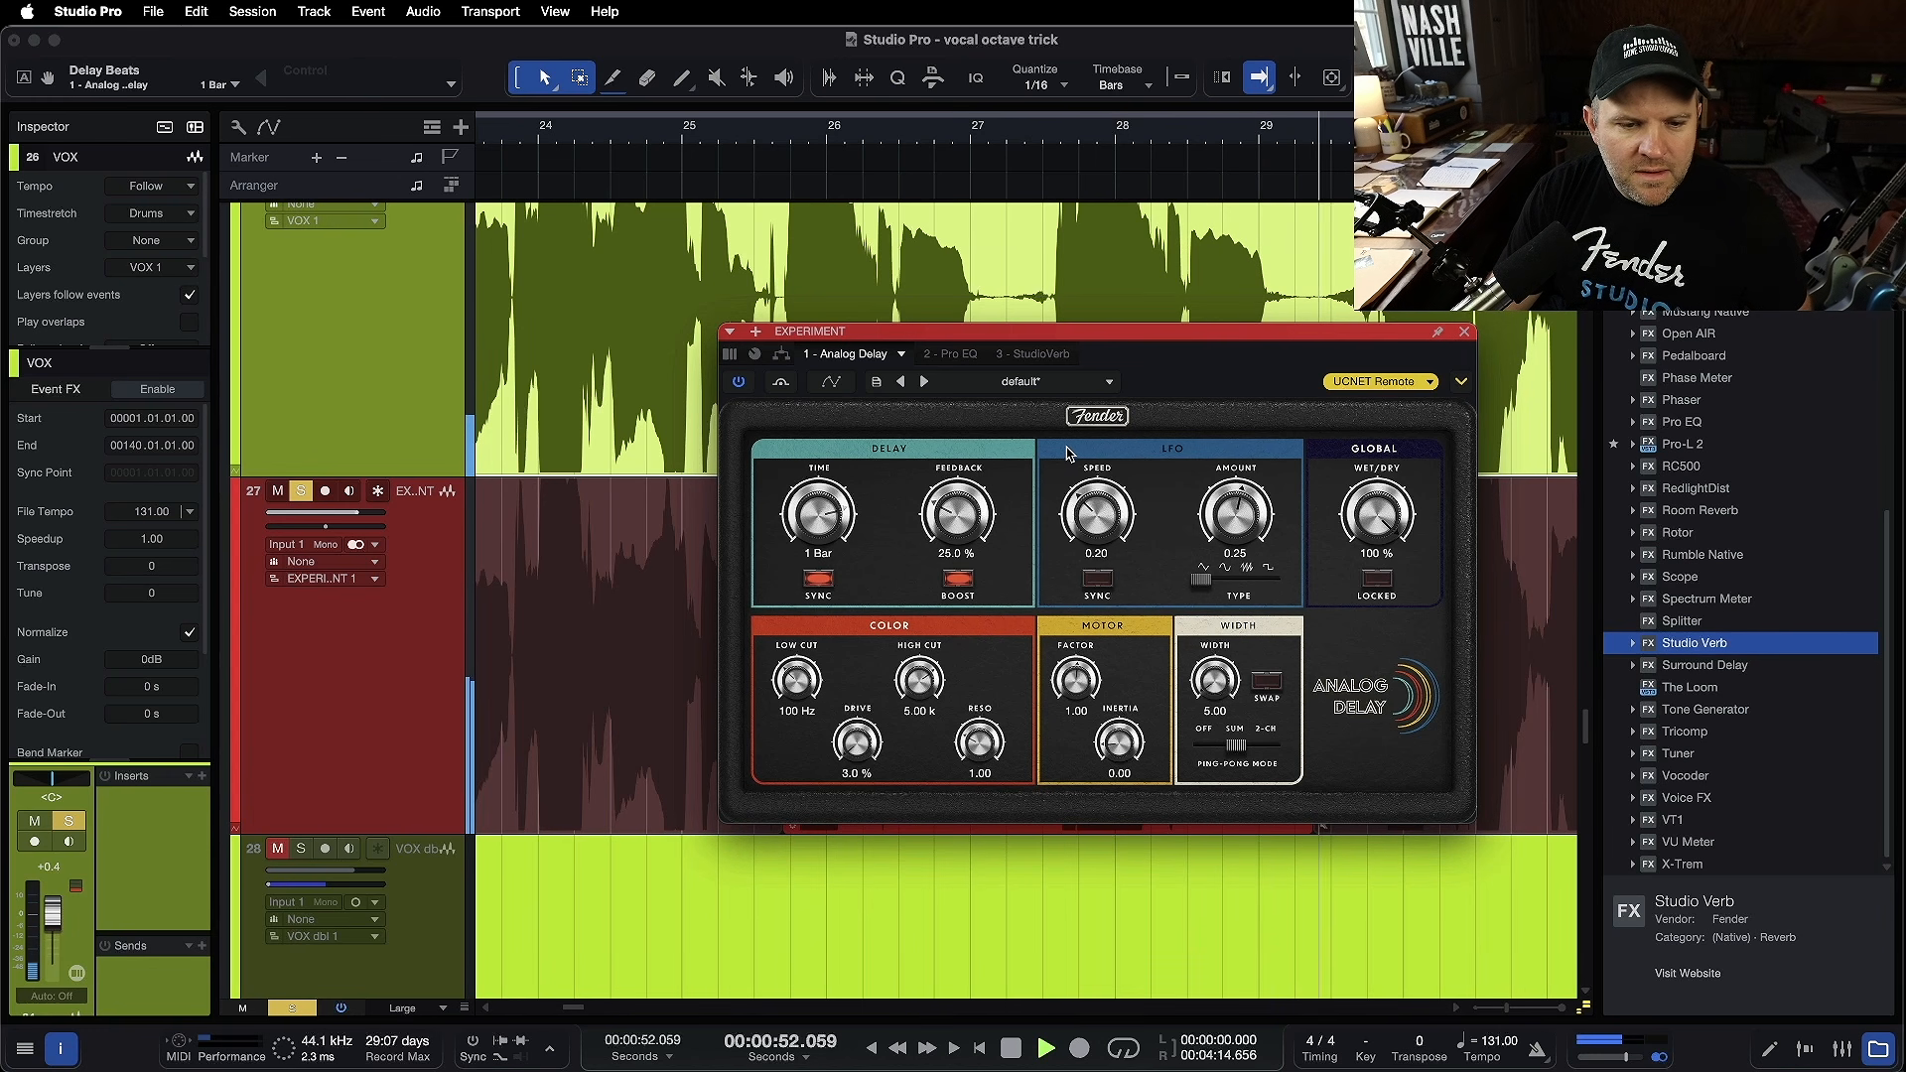
key(space)
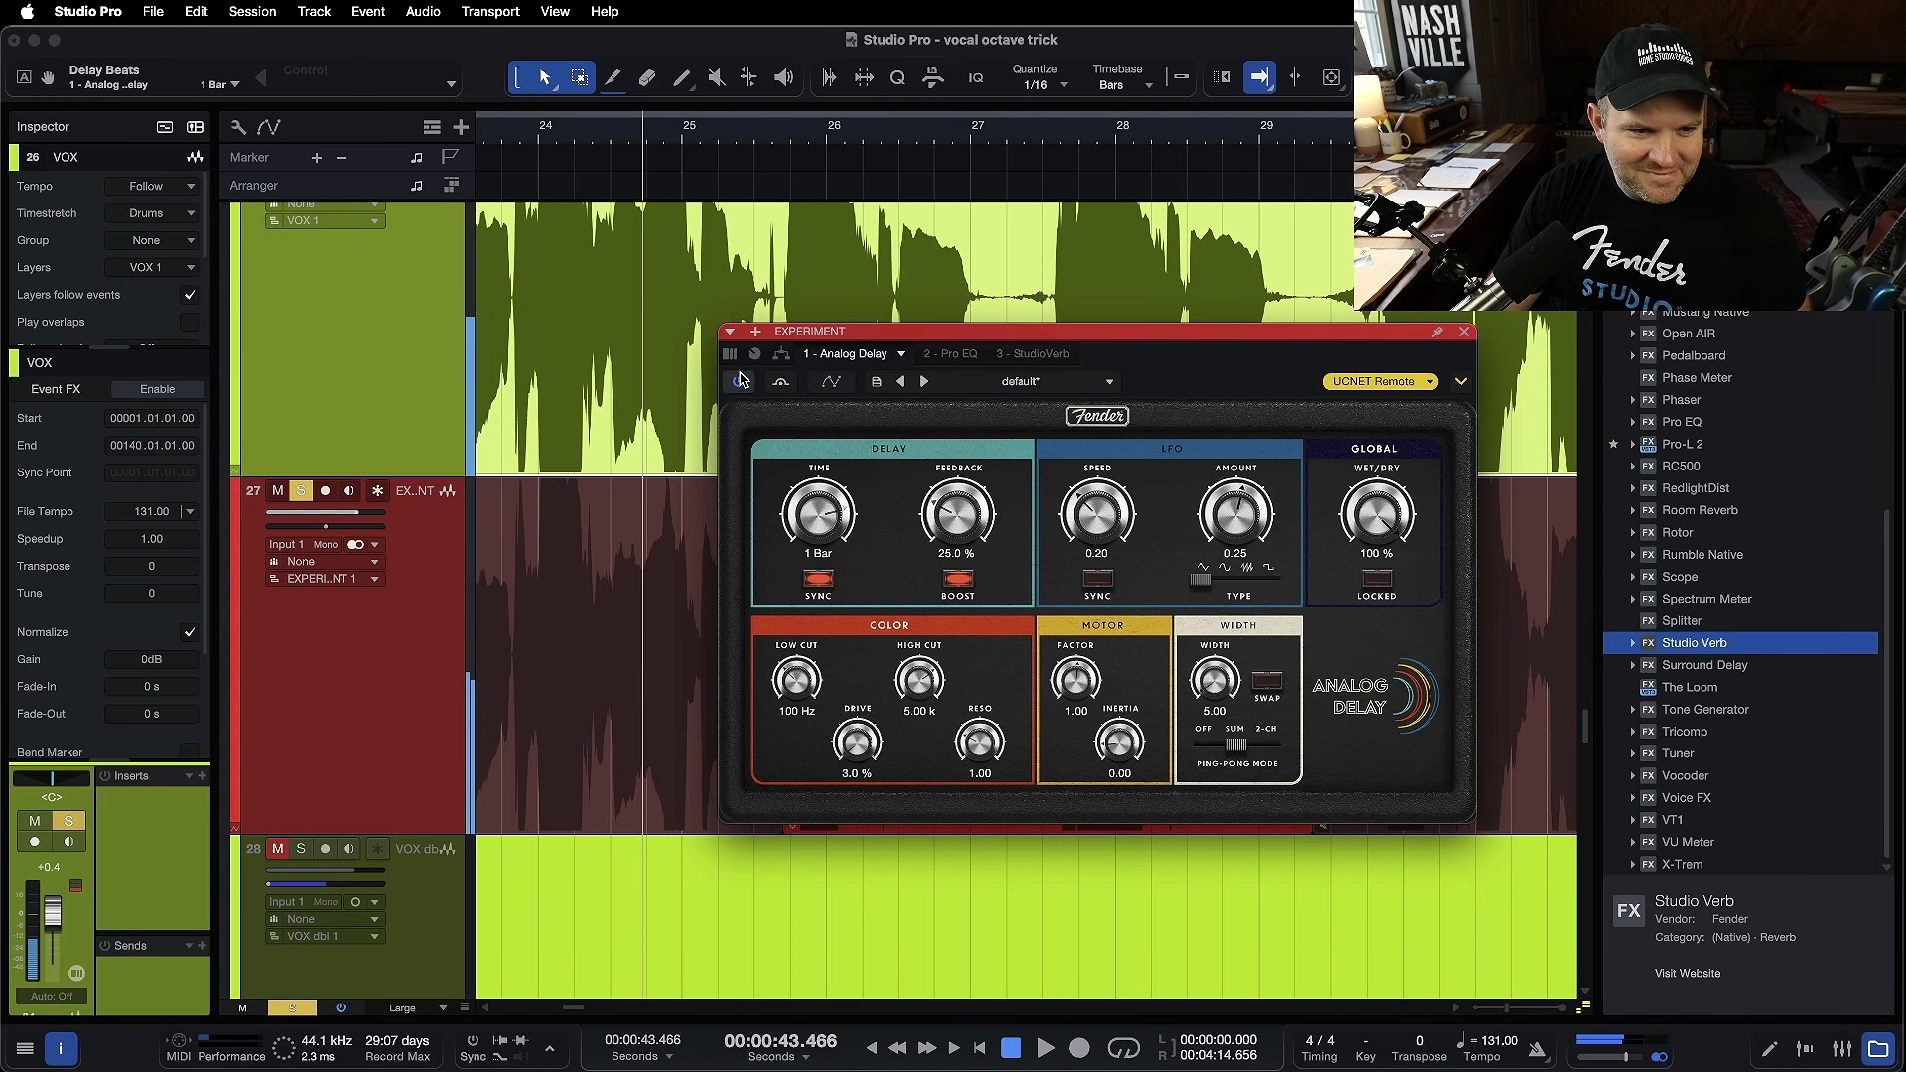
- Switch Studio Verb and Analog Delay off and back on in the EXPERIMENT insert chain
click(1008, 355)
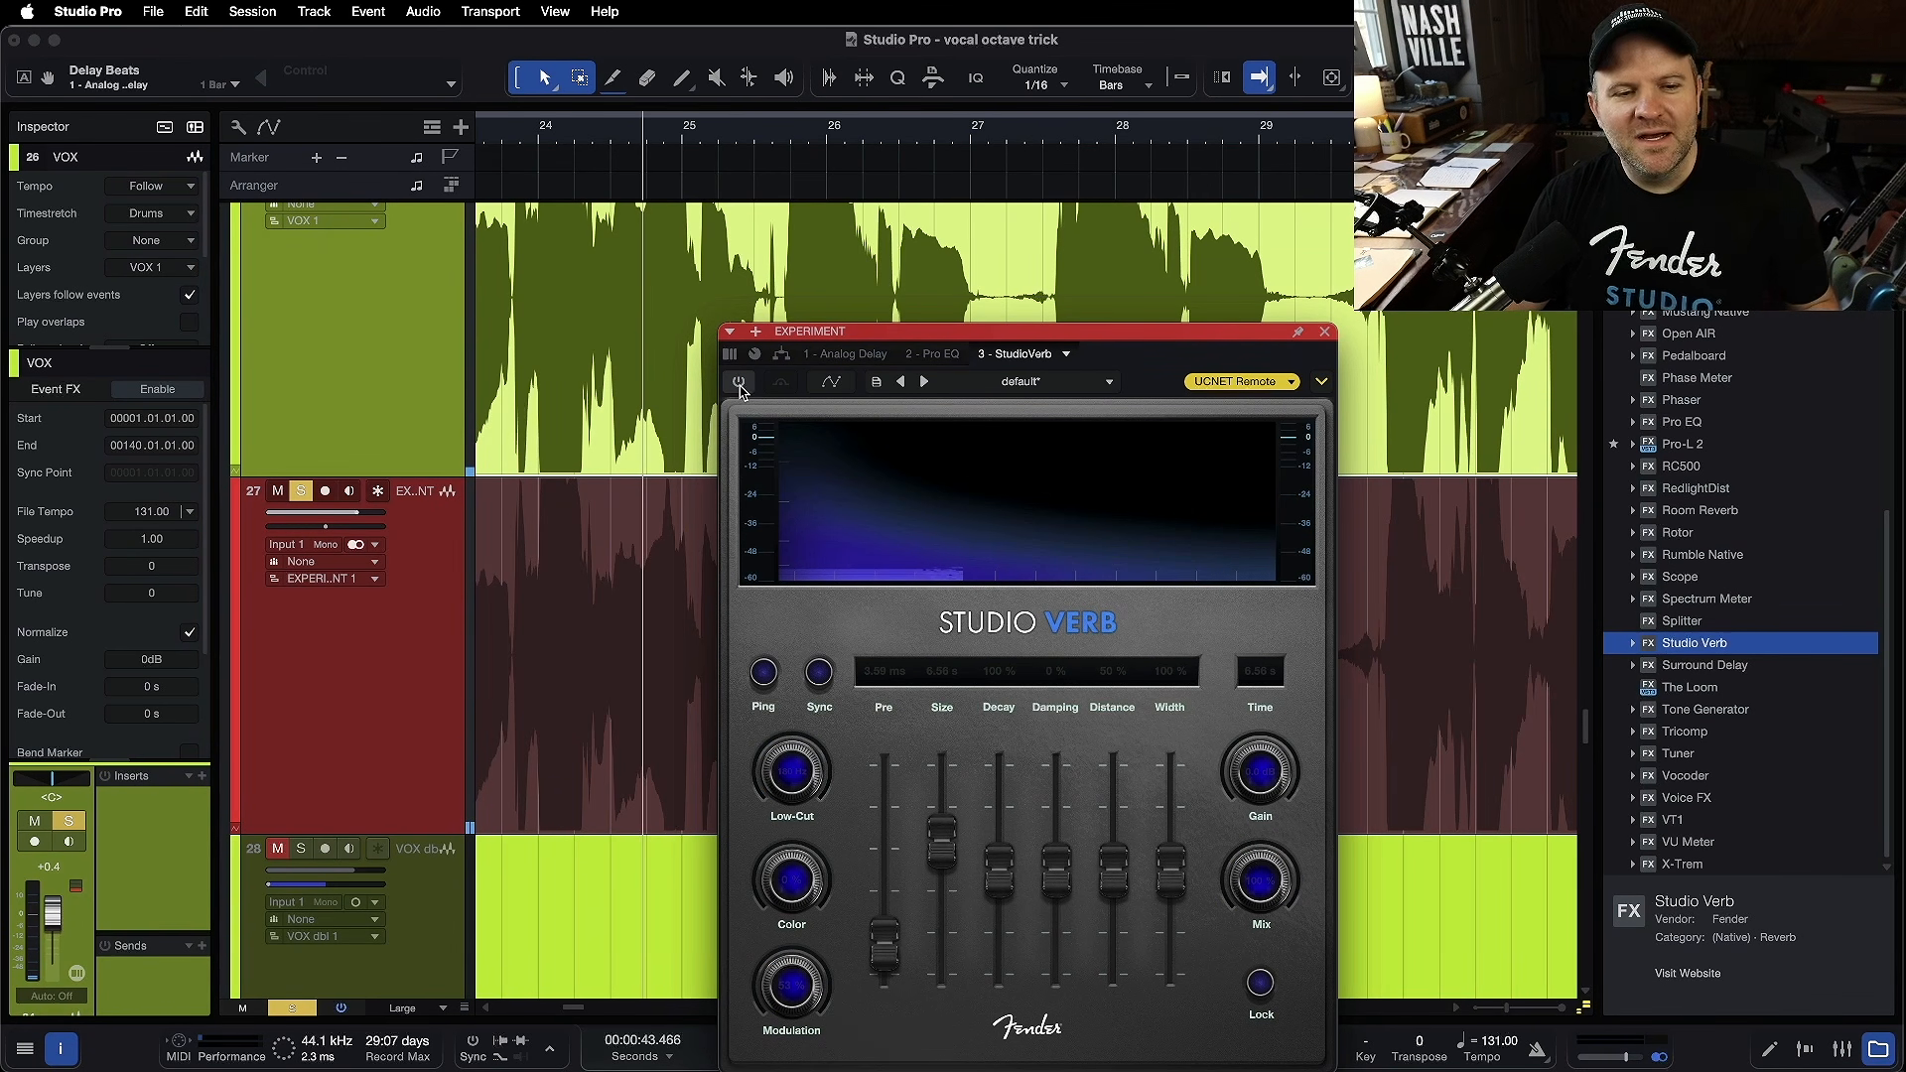
click(740, 383)
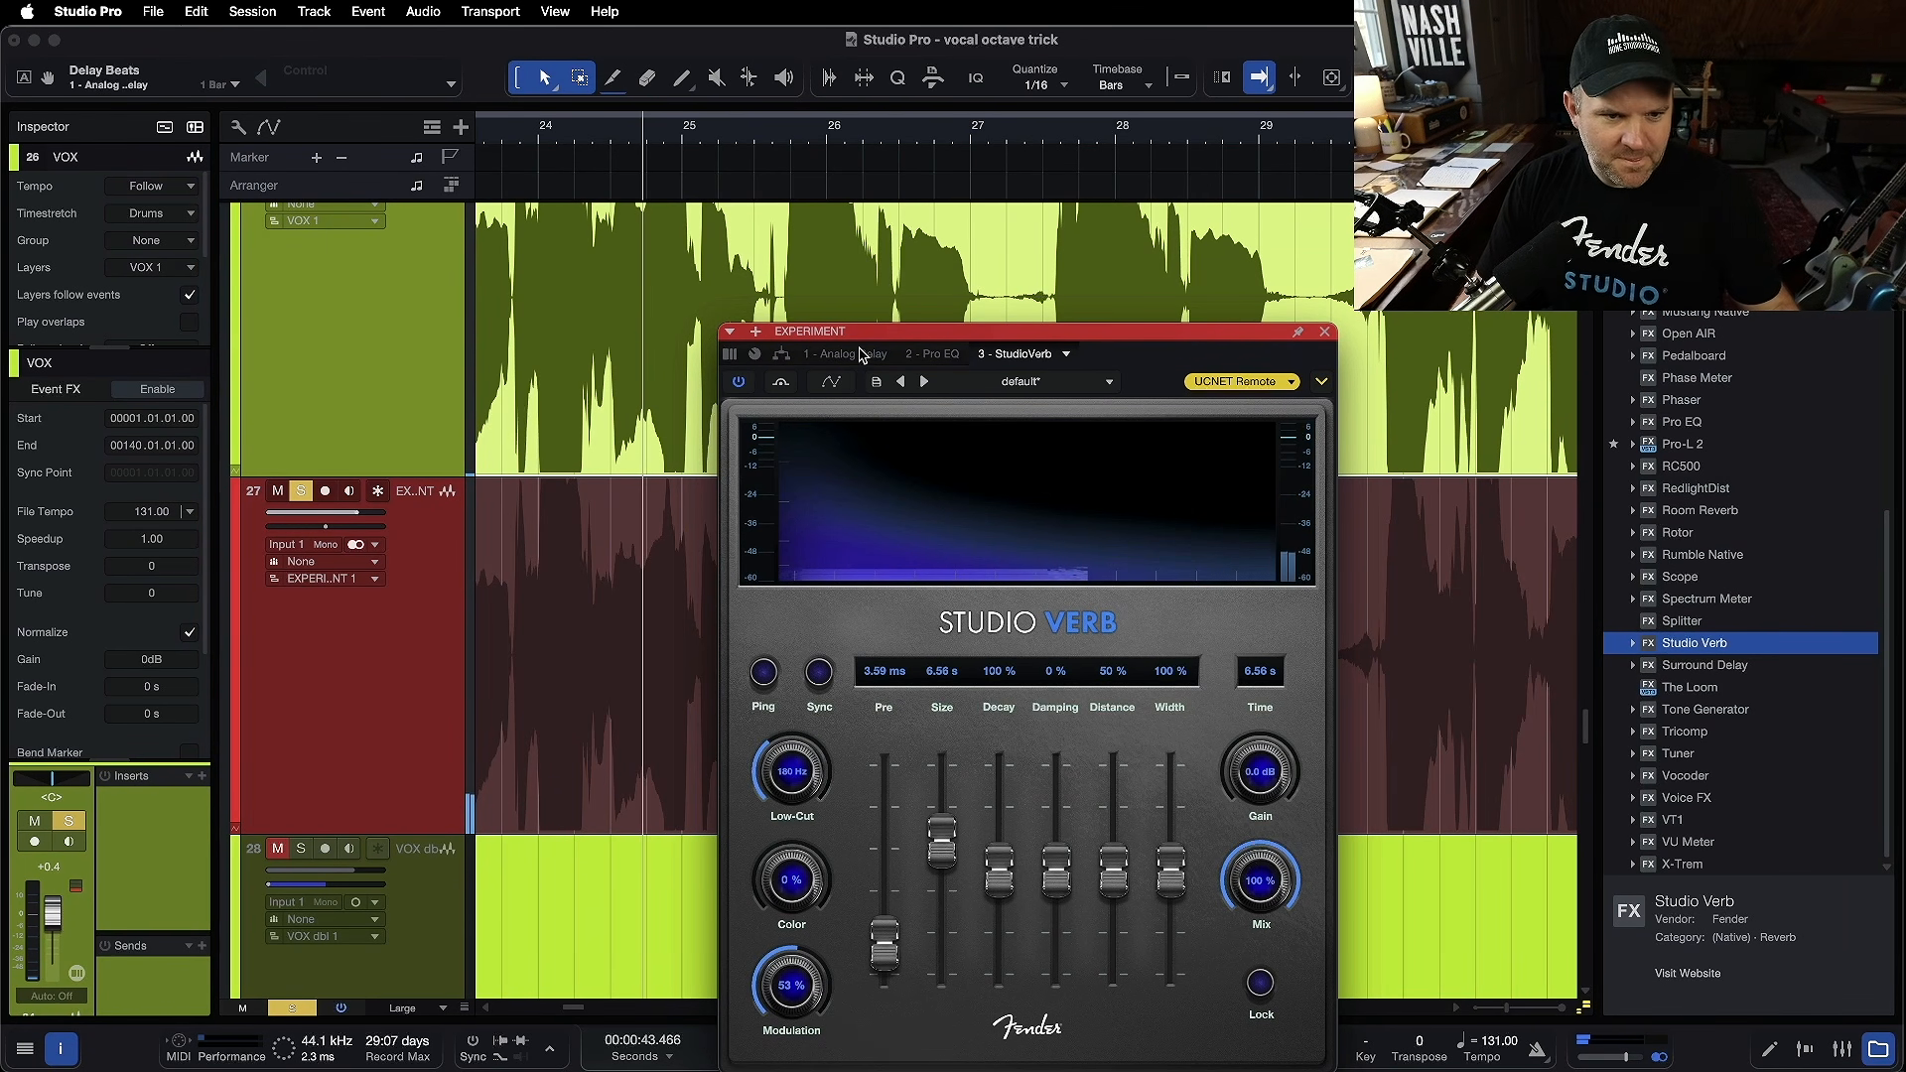
click(858, 356)
click(740, 384)
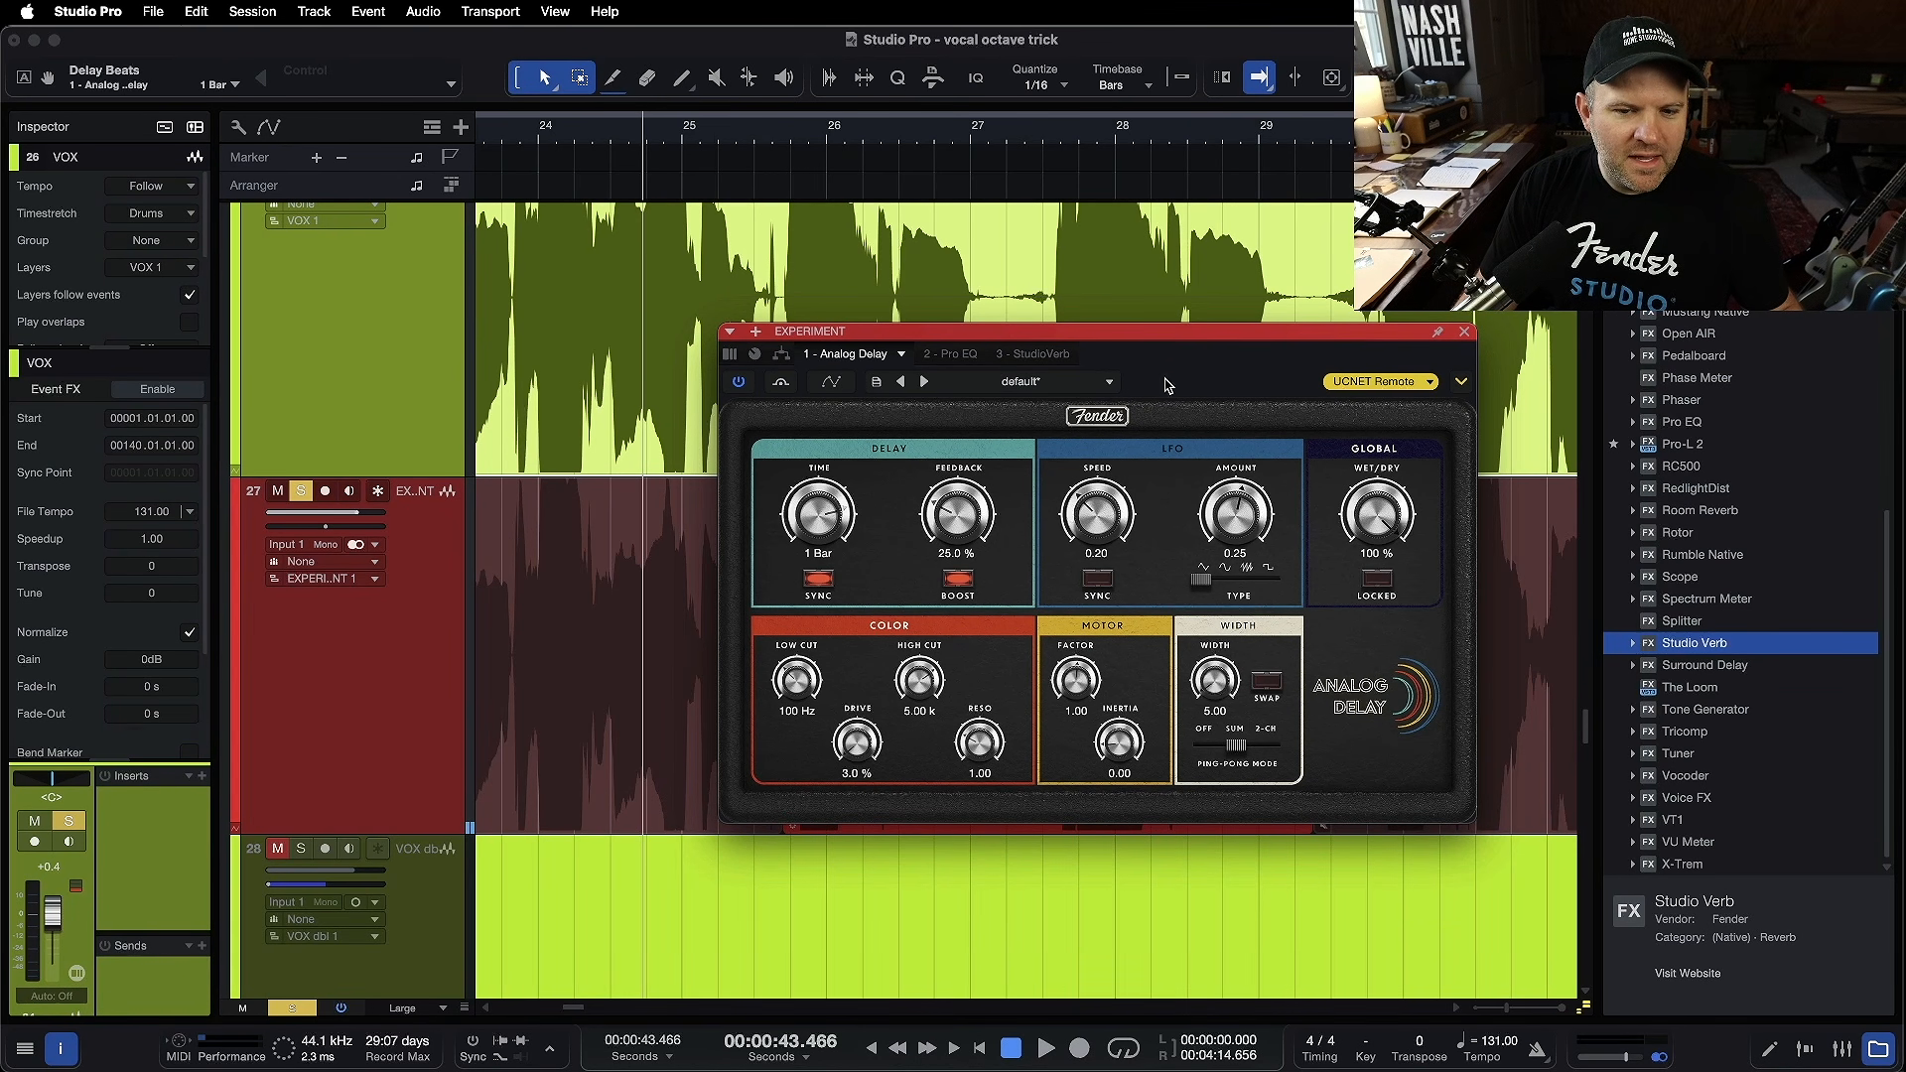
- Lower the selected VOX and EXPERIMENT tracks to -9.6 dB, close Analog Delay and unsolo both tracks
drag(362, 520, 340, 518)
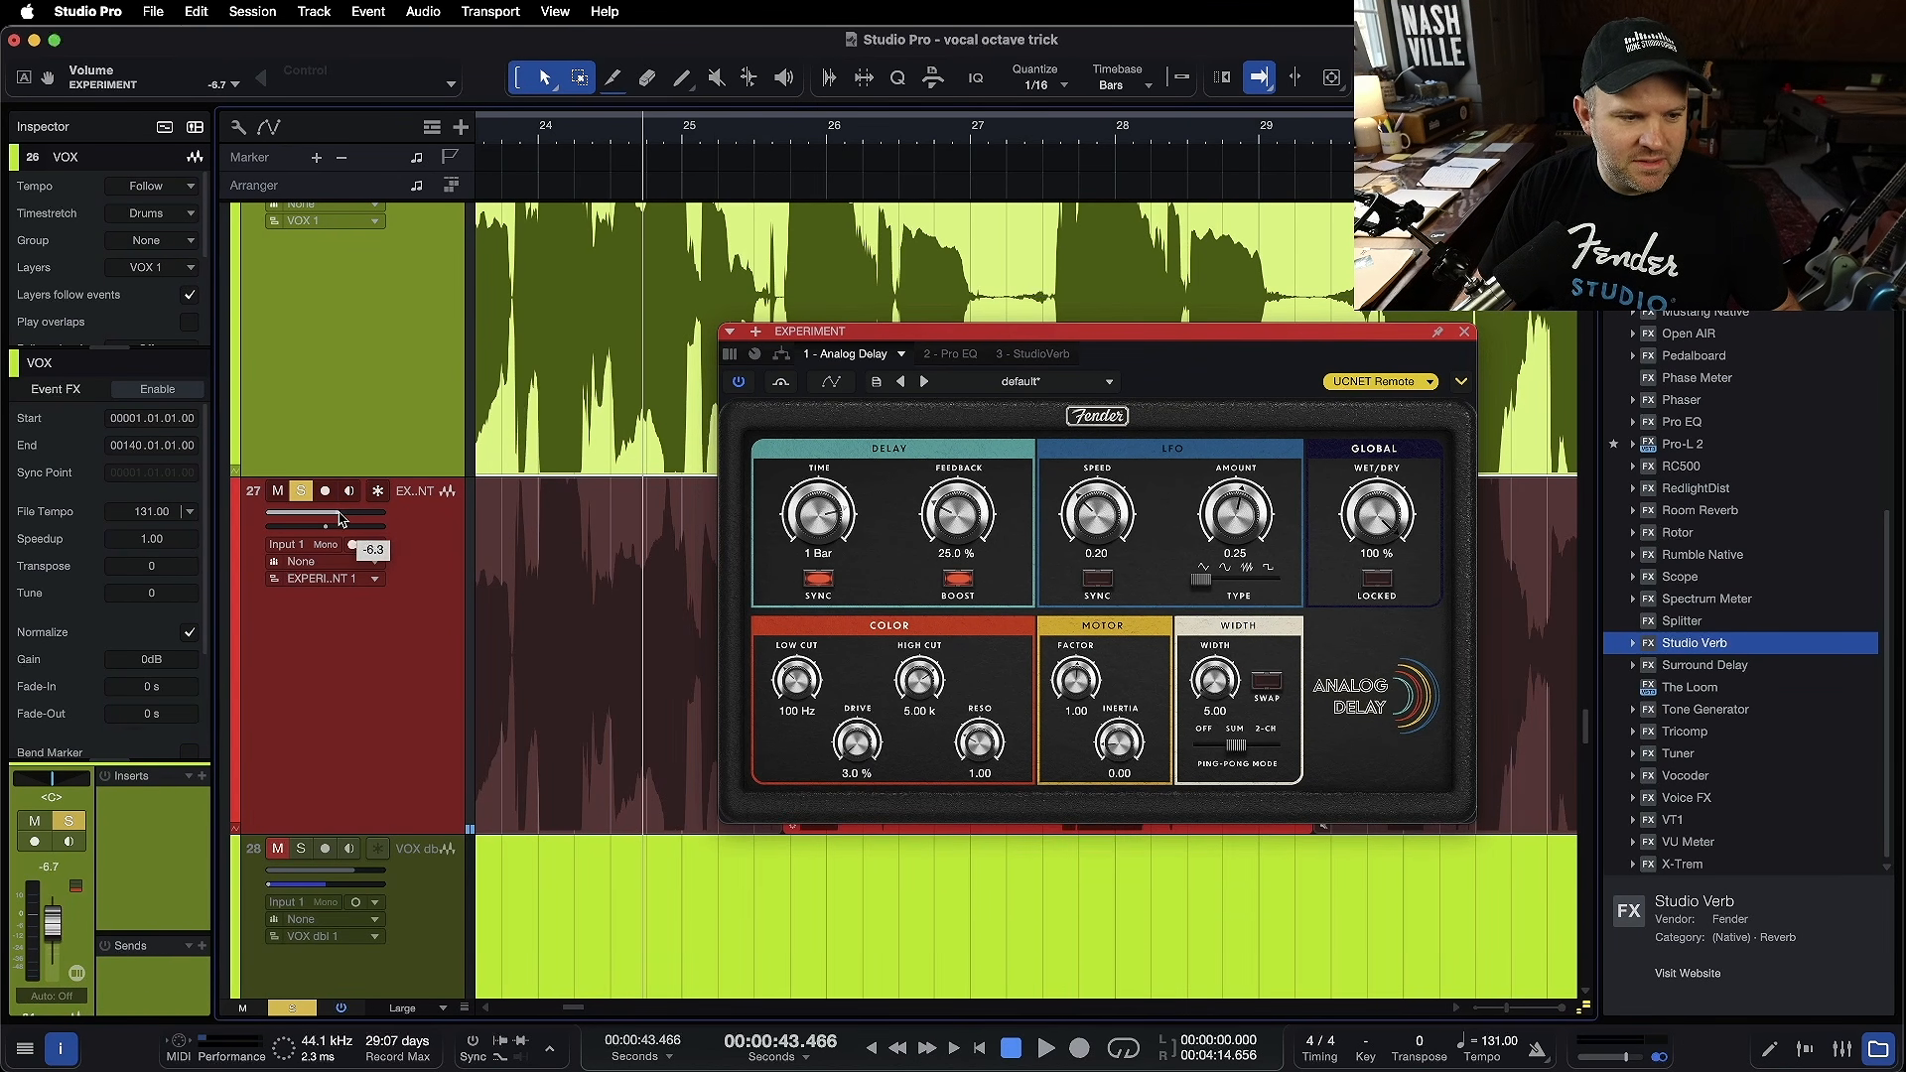
click(1463, 334)
key(s)
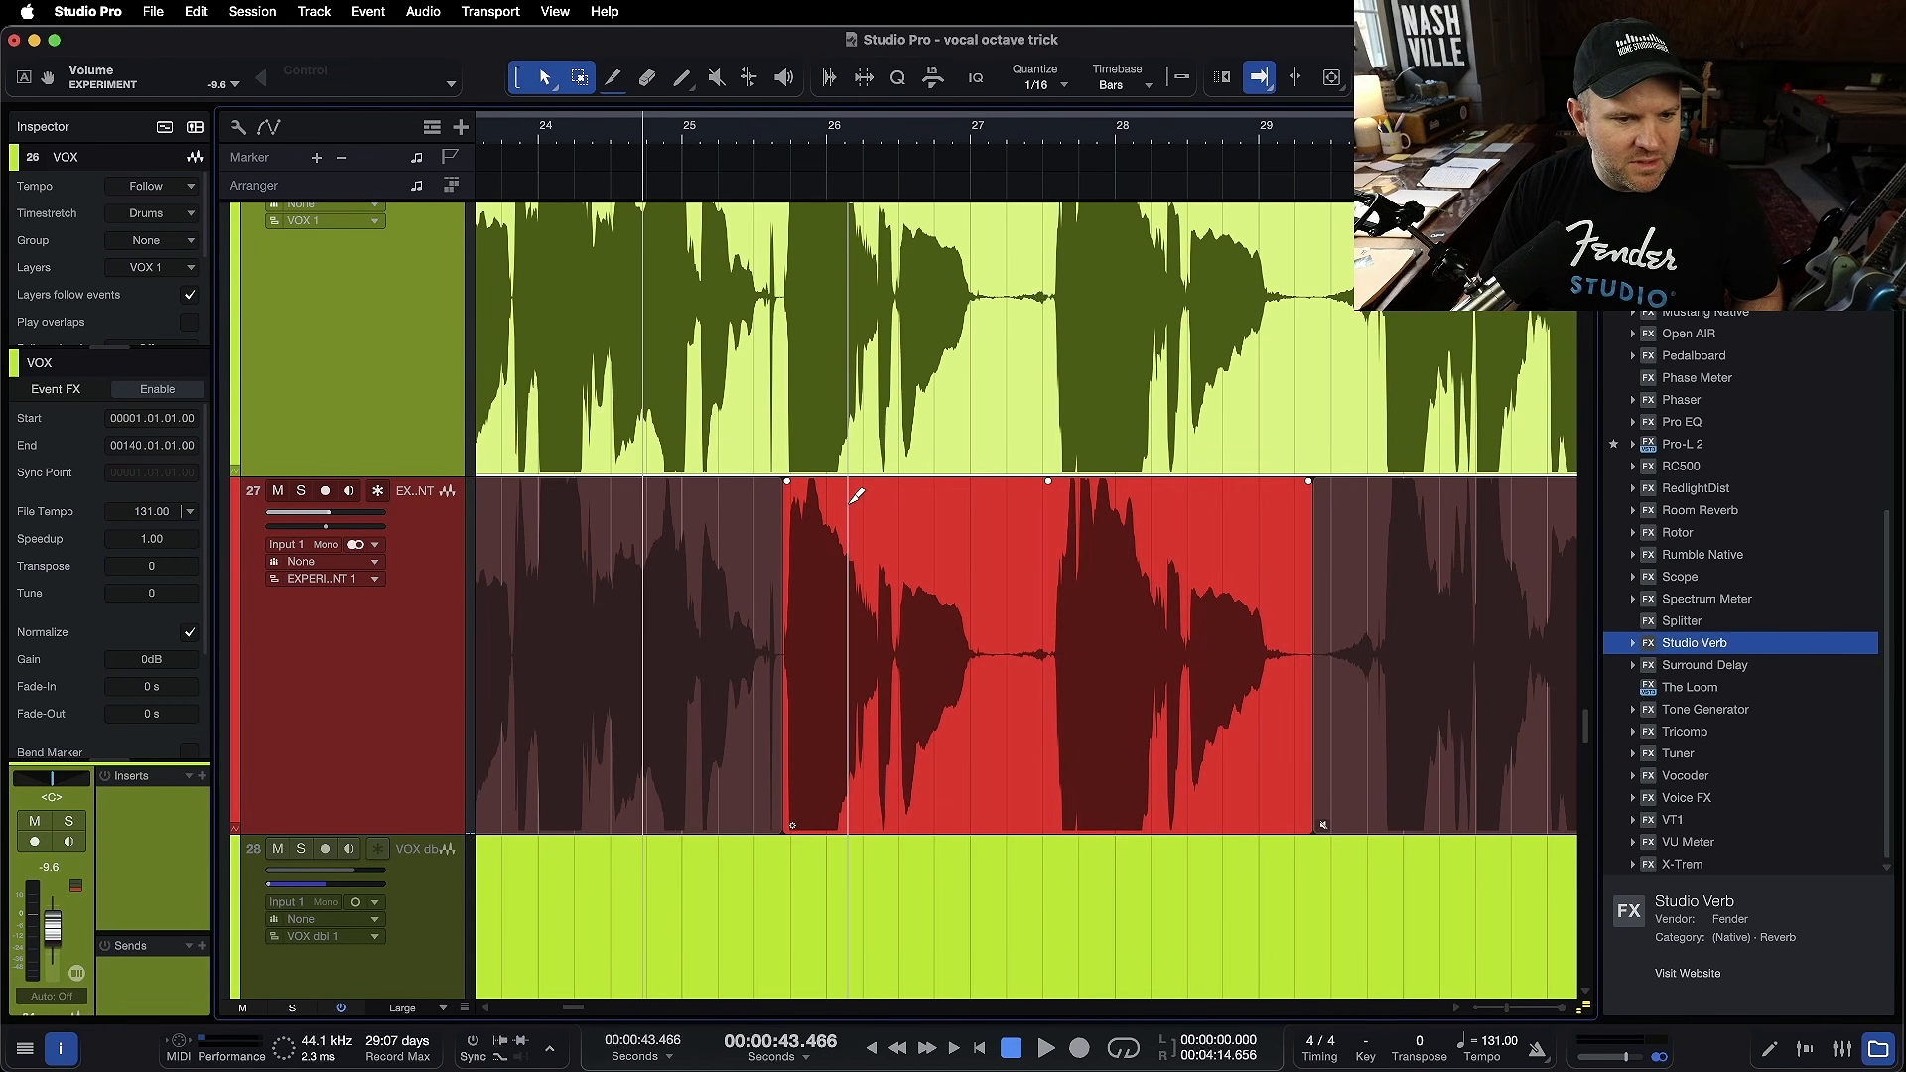
- Play the full mix from just before bar 24 to hear the octave layer in context
scroll(851, 502, down, 5)
click(524, 141)
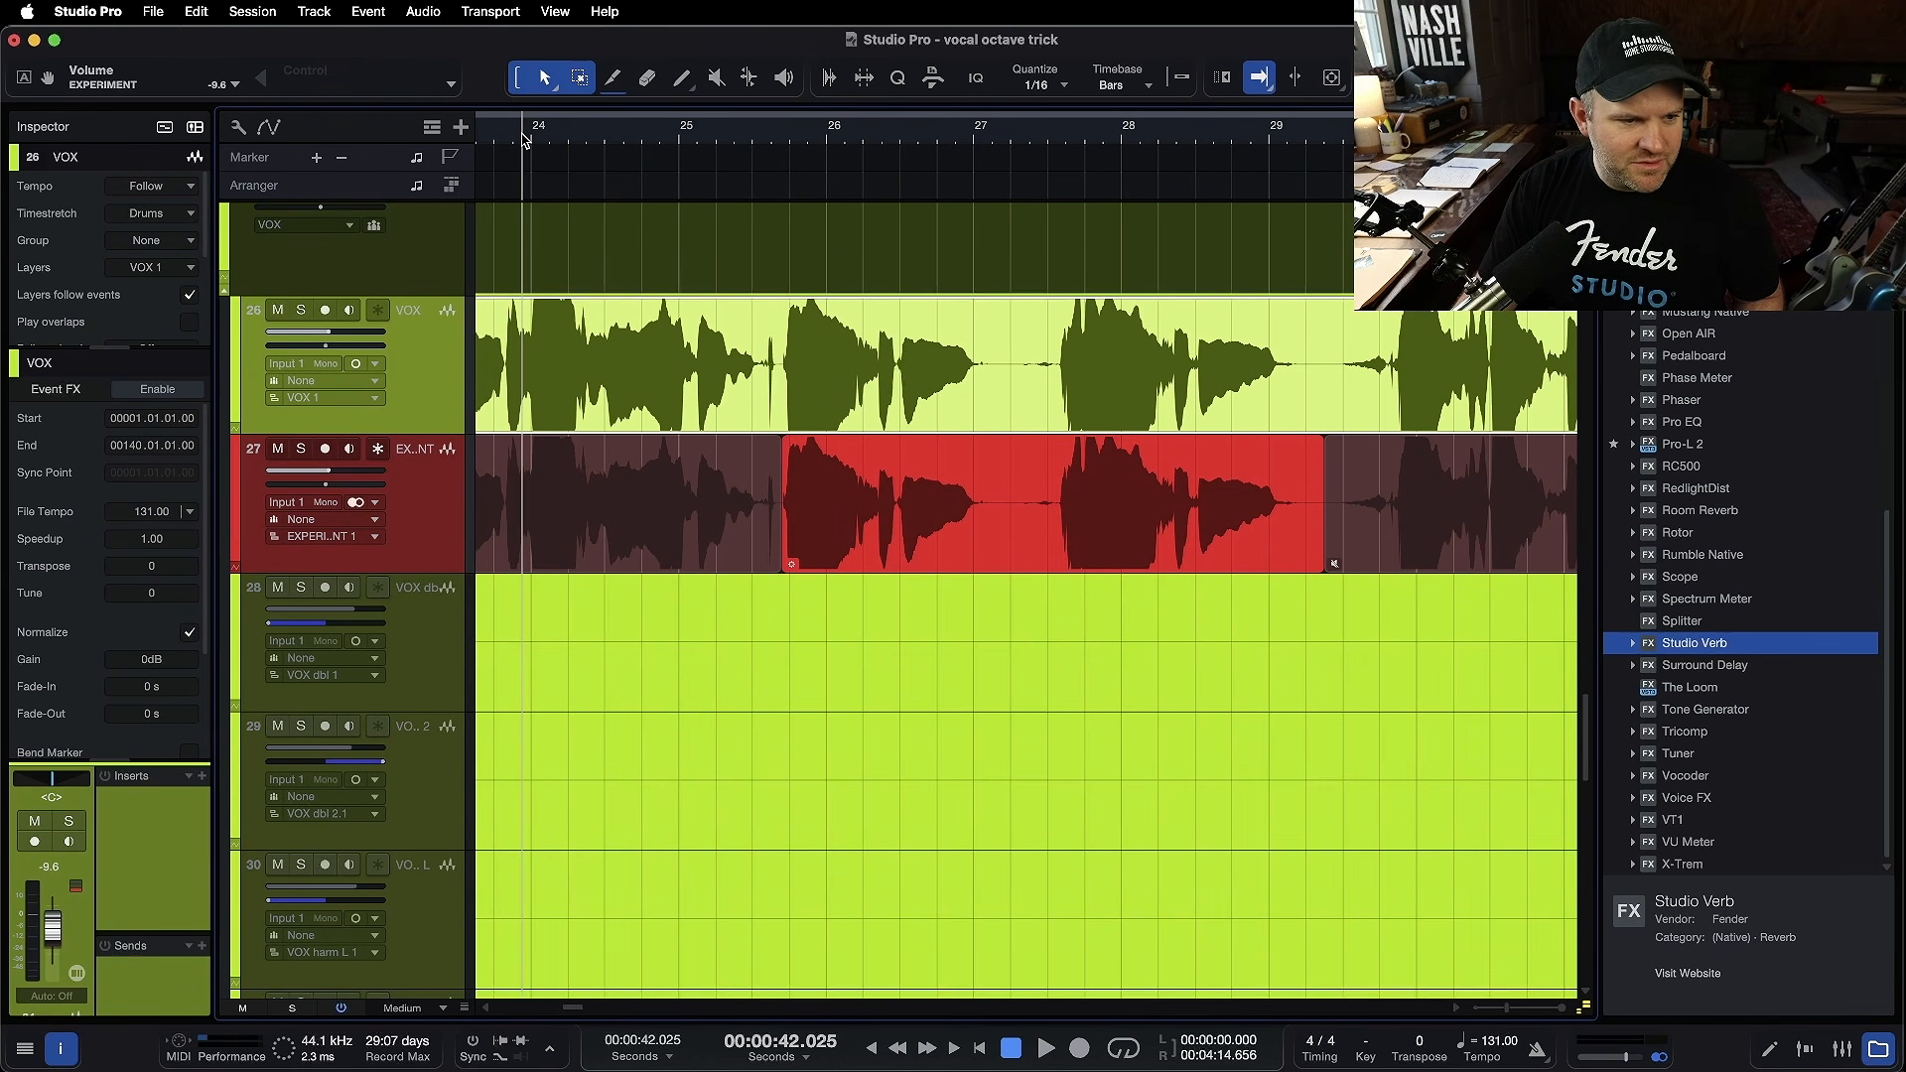
key(space)
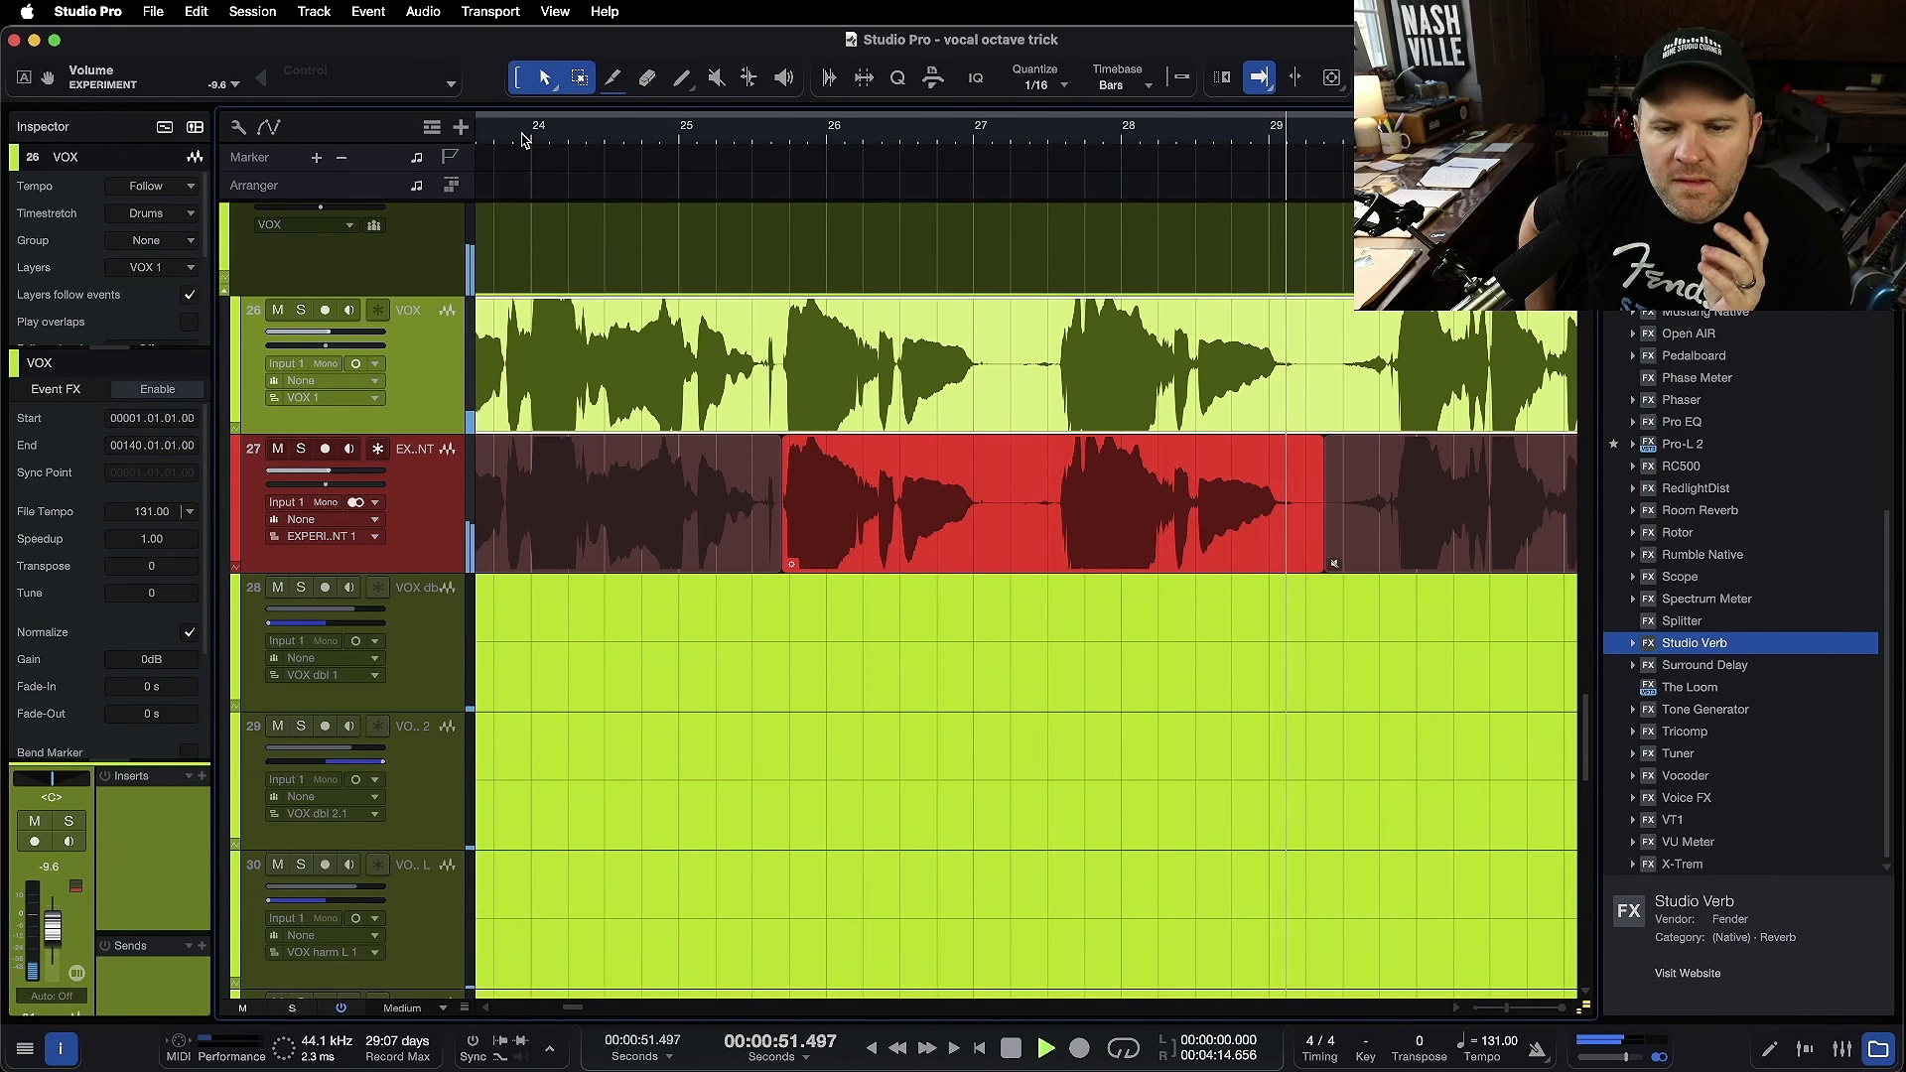
- Rebalance the EXPERIMENT track against the playing mix, setting its volume to -12.5 dB with its Analog Delay open
click(455, 509)
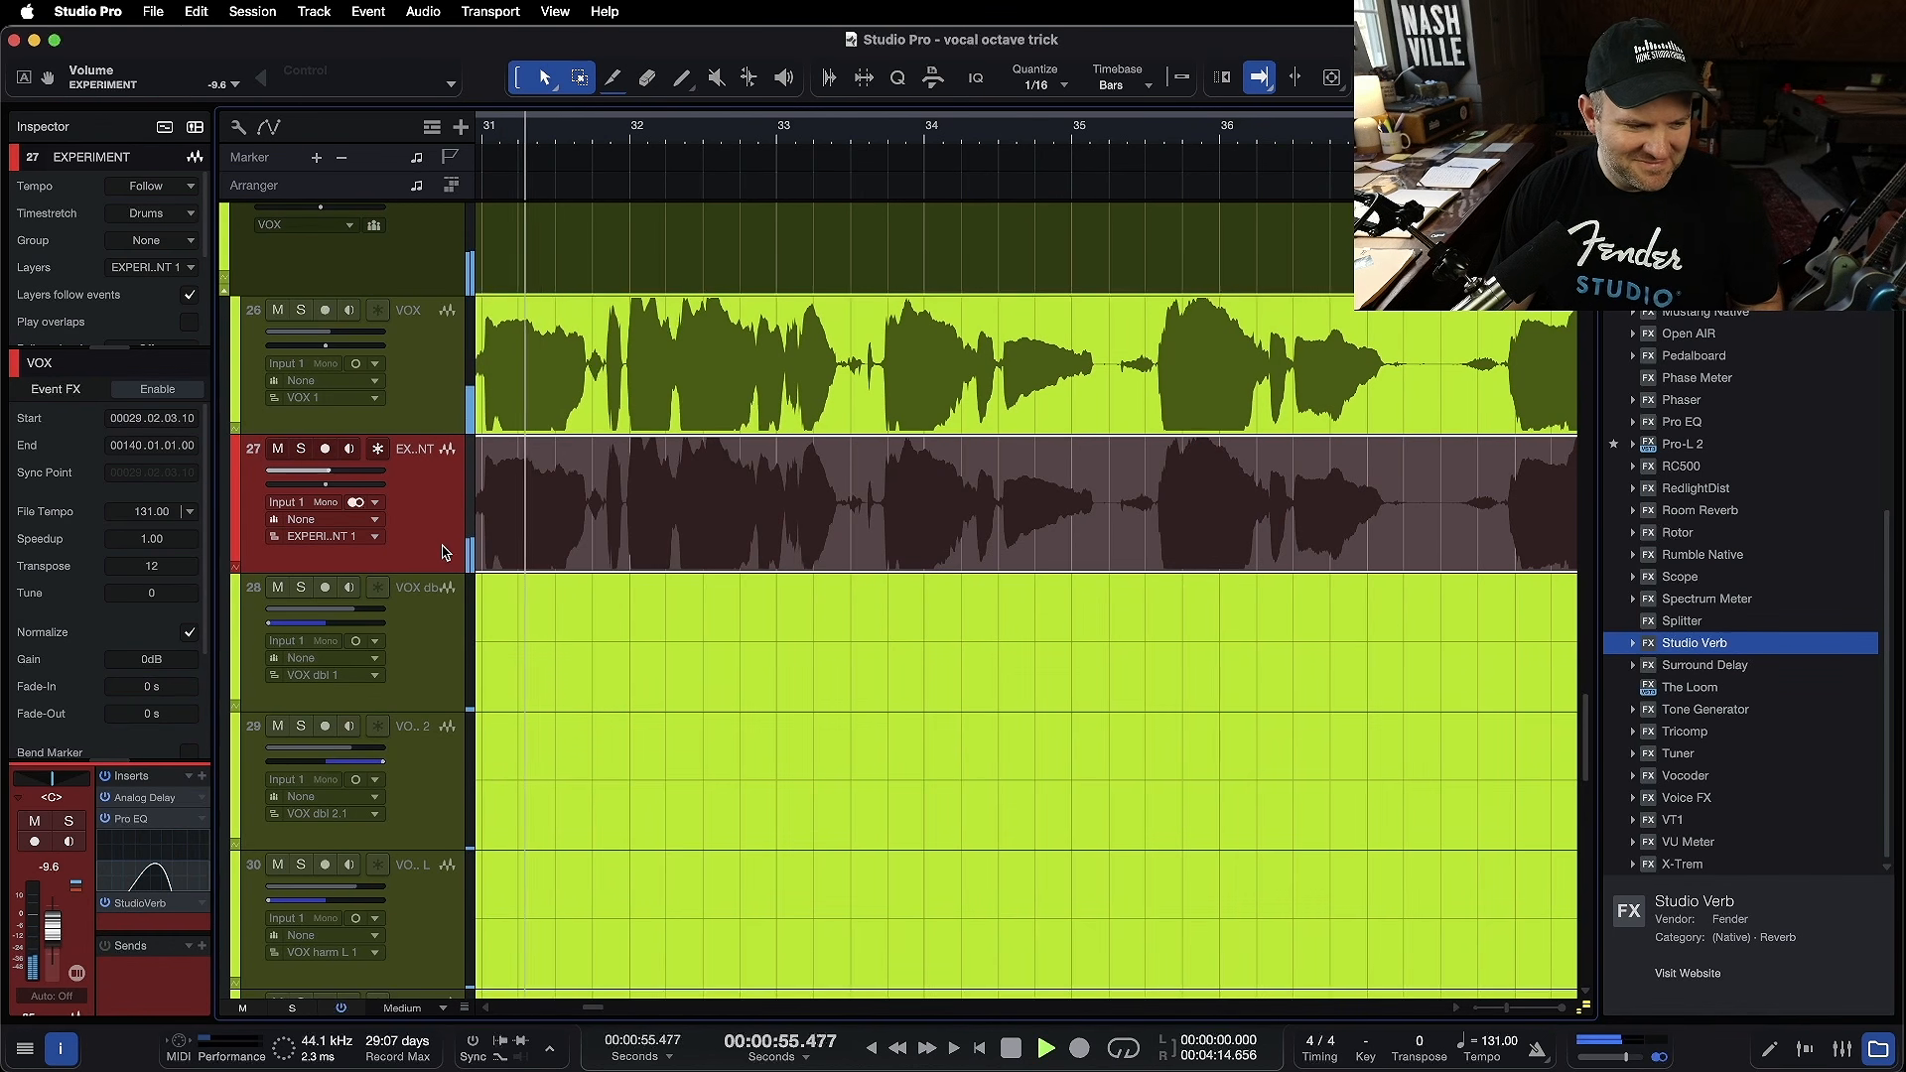
key(space)
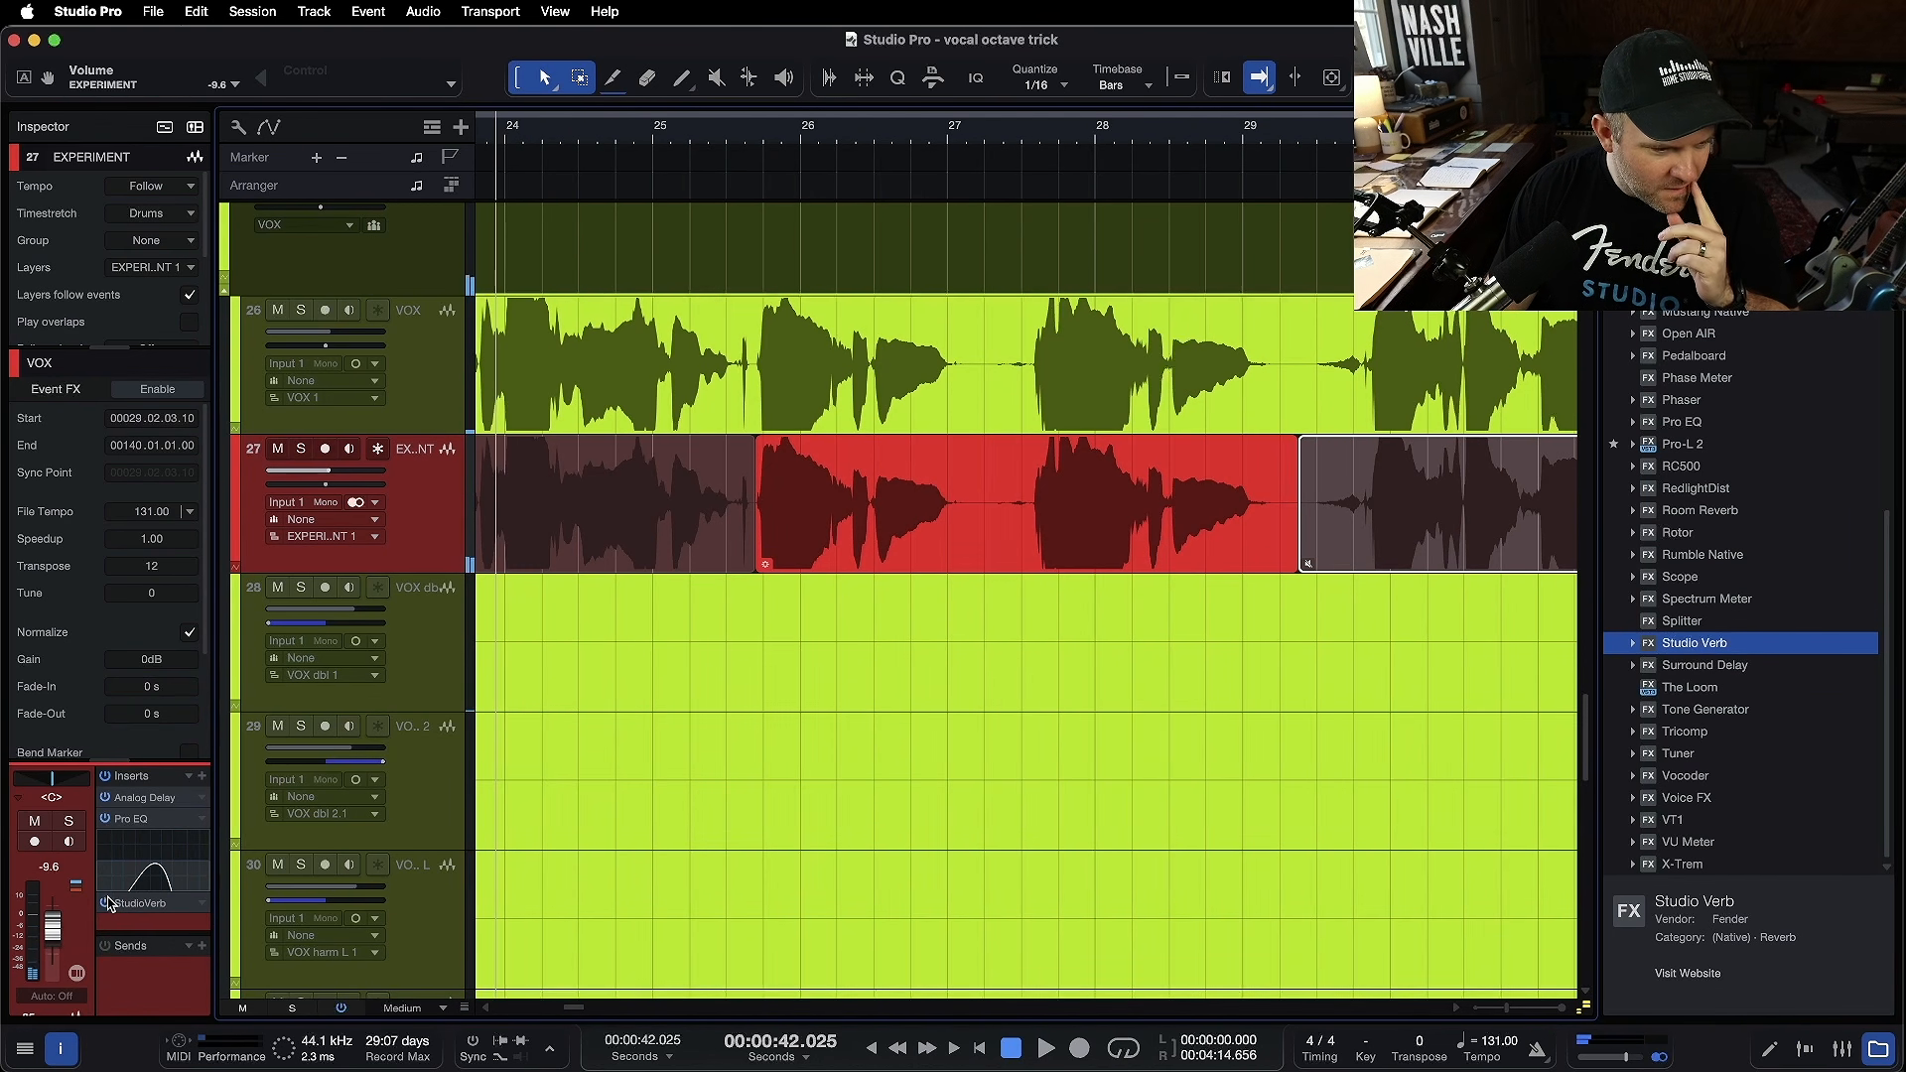
click(136, 800)
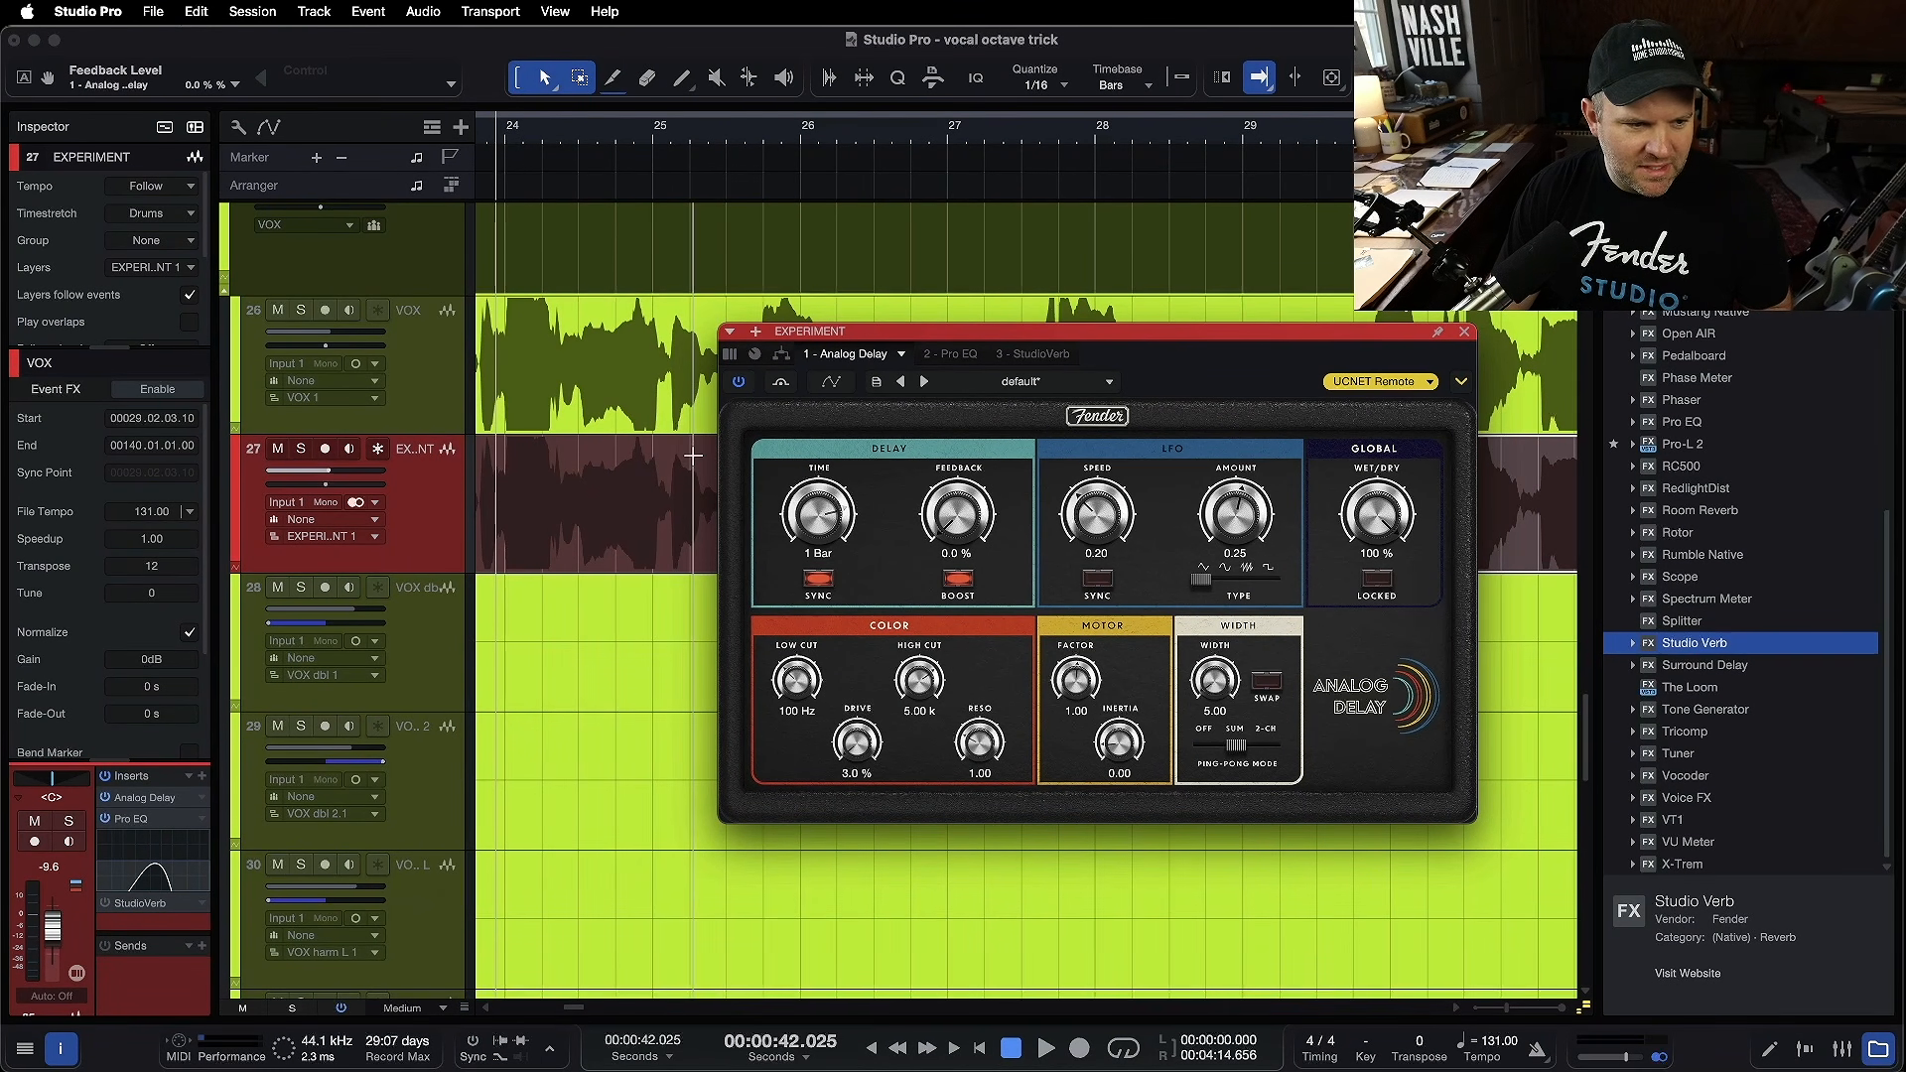
drag(329, 476, 309, 478)
key(space)
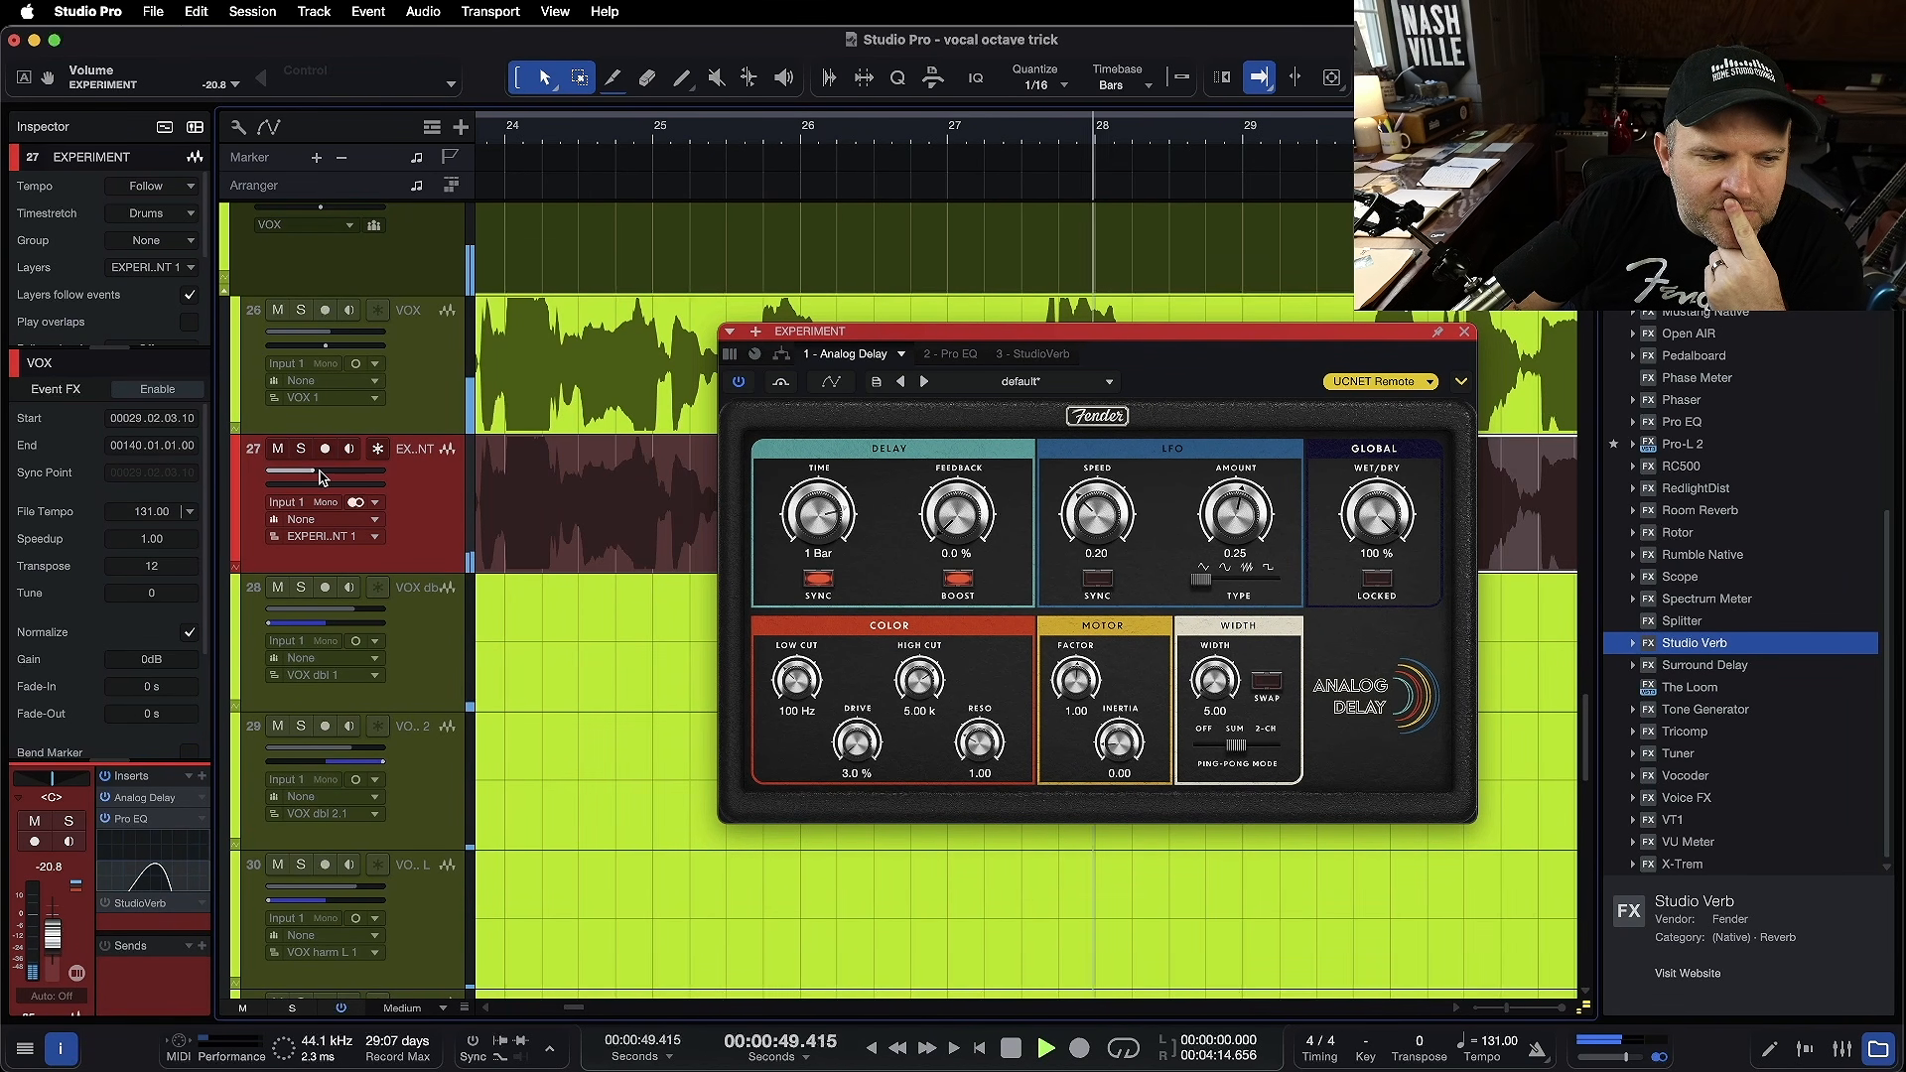
drag(319, 478, 331, 475)
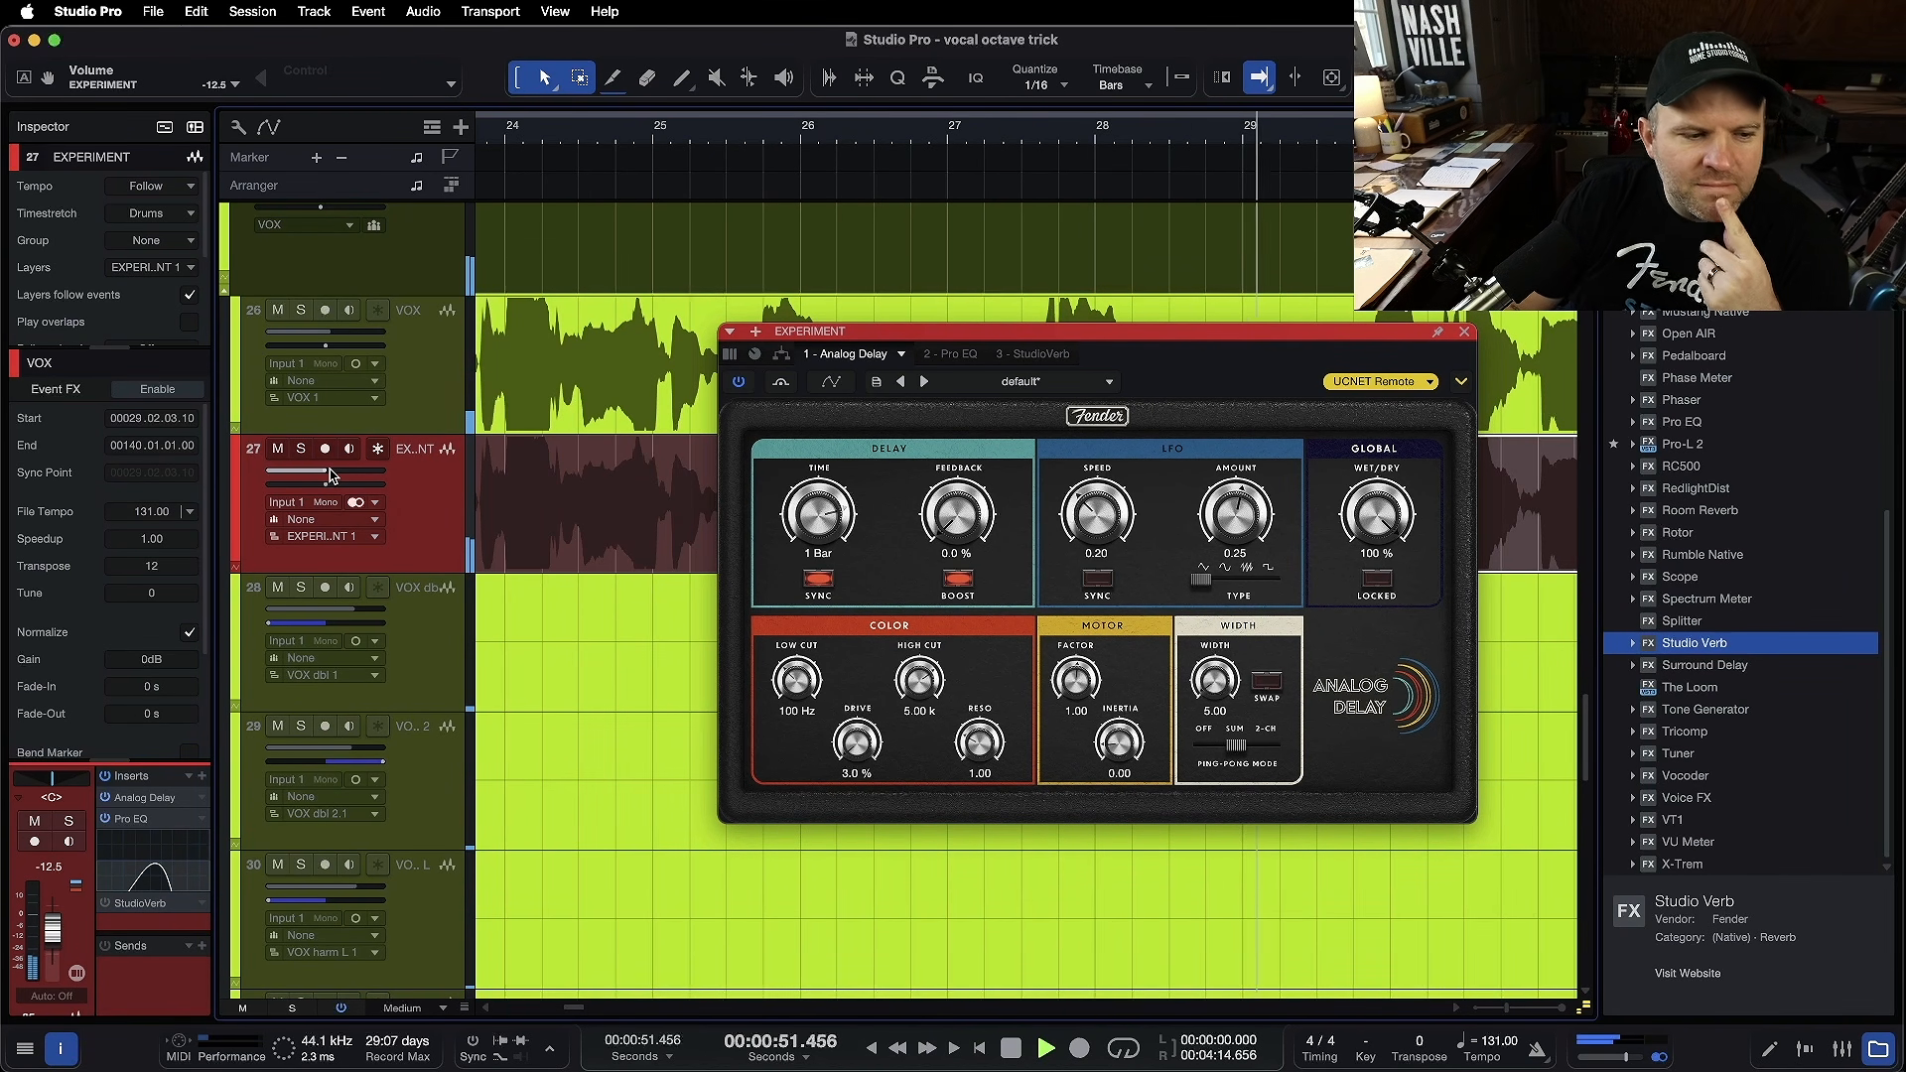
key(space)
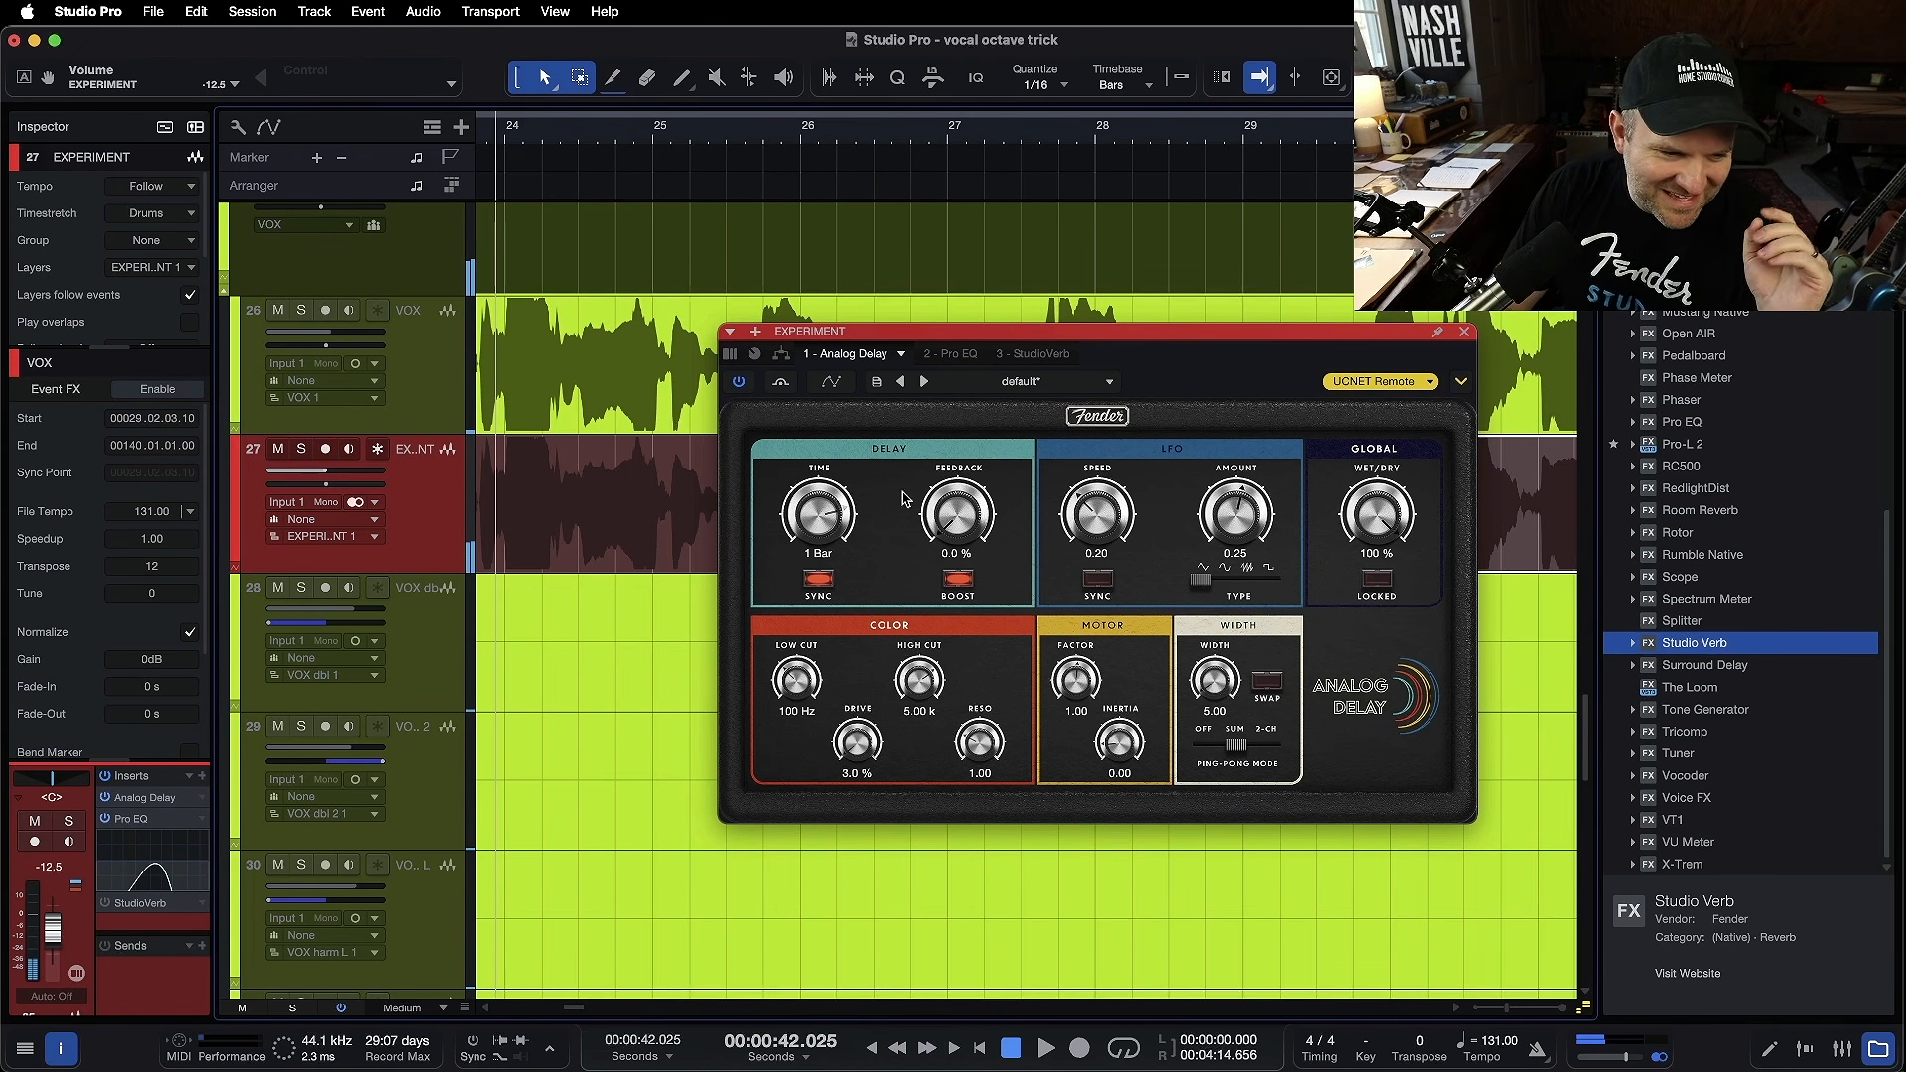
- Switch Analog Delay off and back on, replay the mix from before bar 24, and check Studio Verb's settings before closing it
click(741, 382)
click(742, 383)
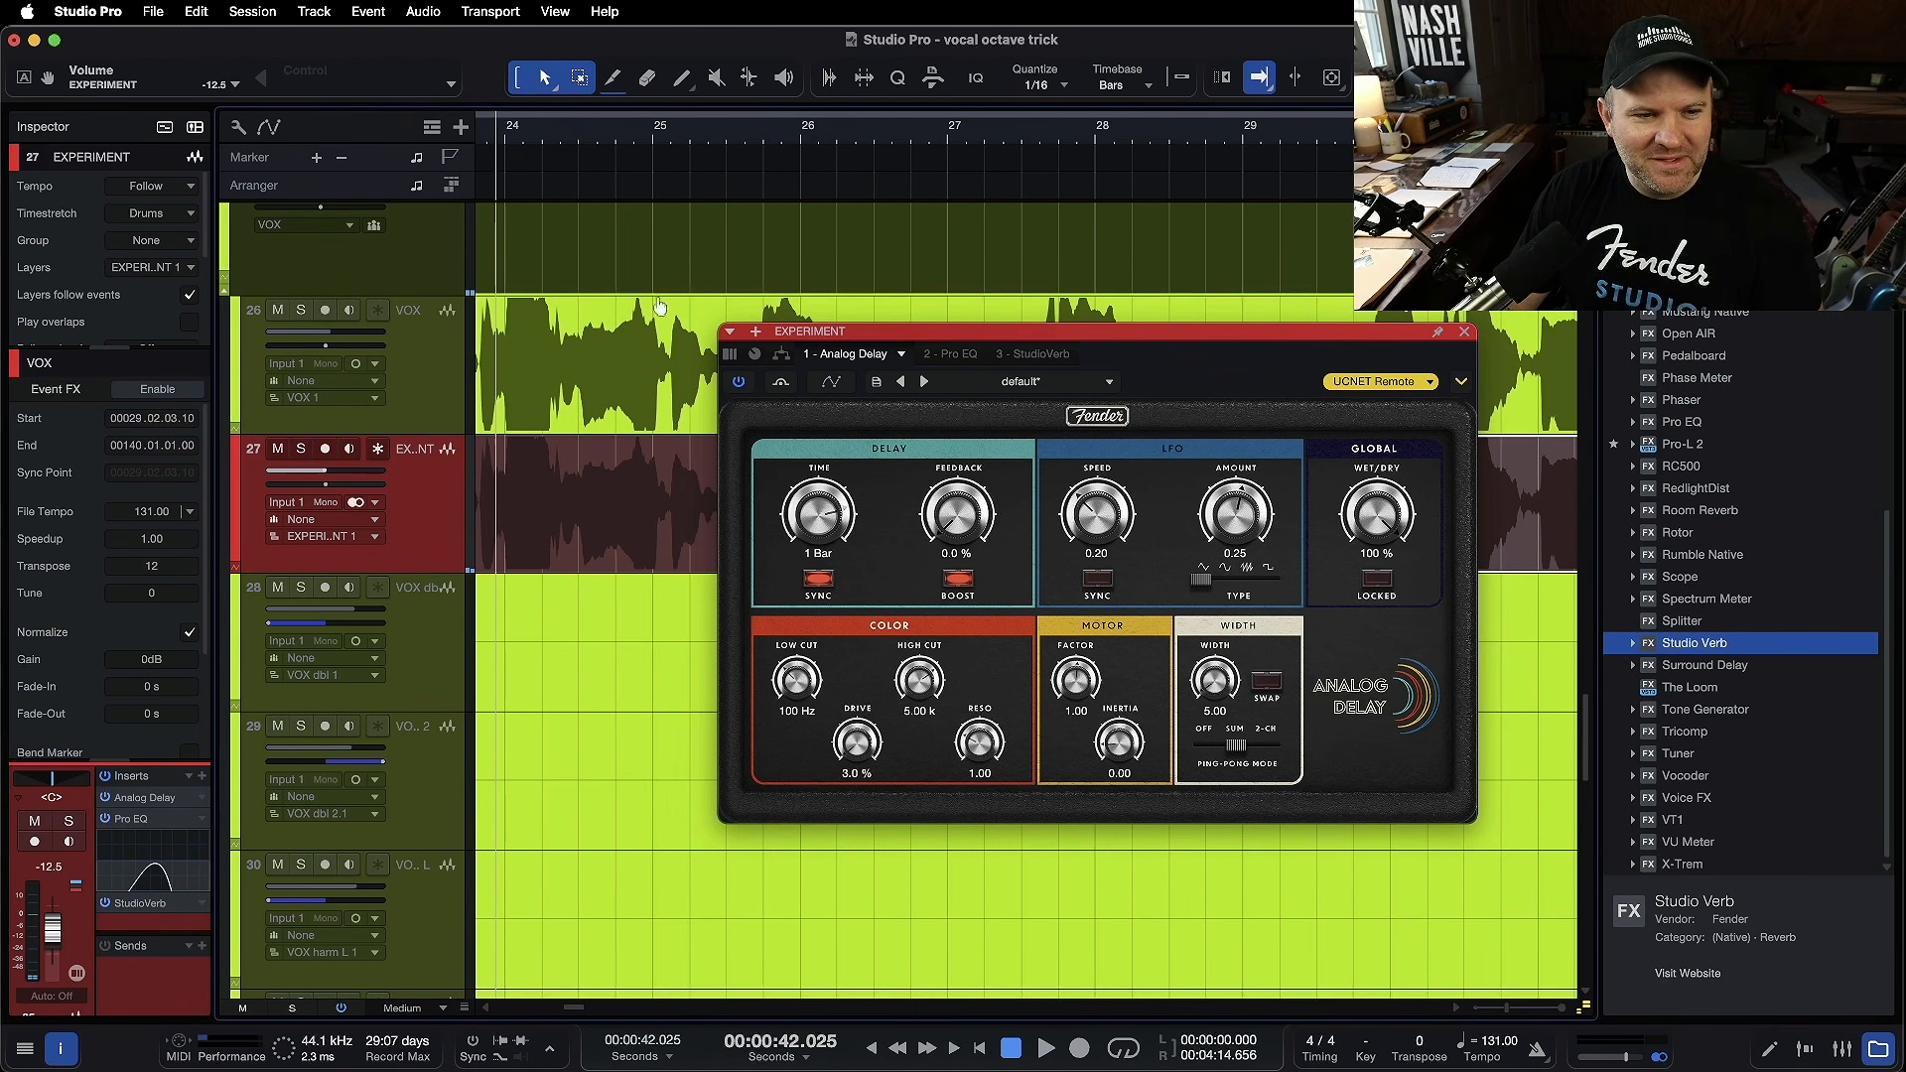
key(space)
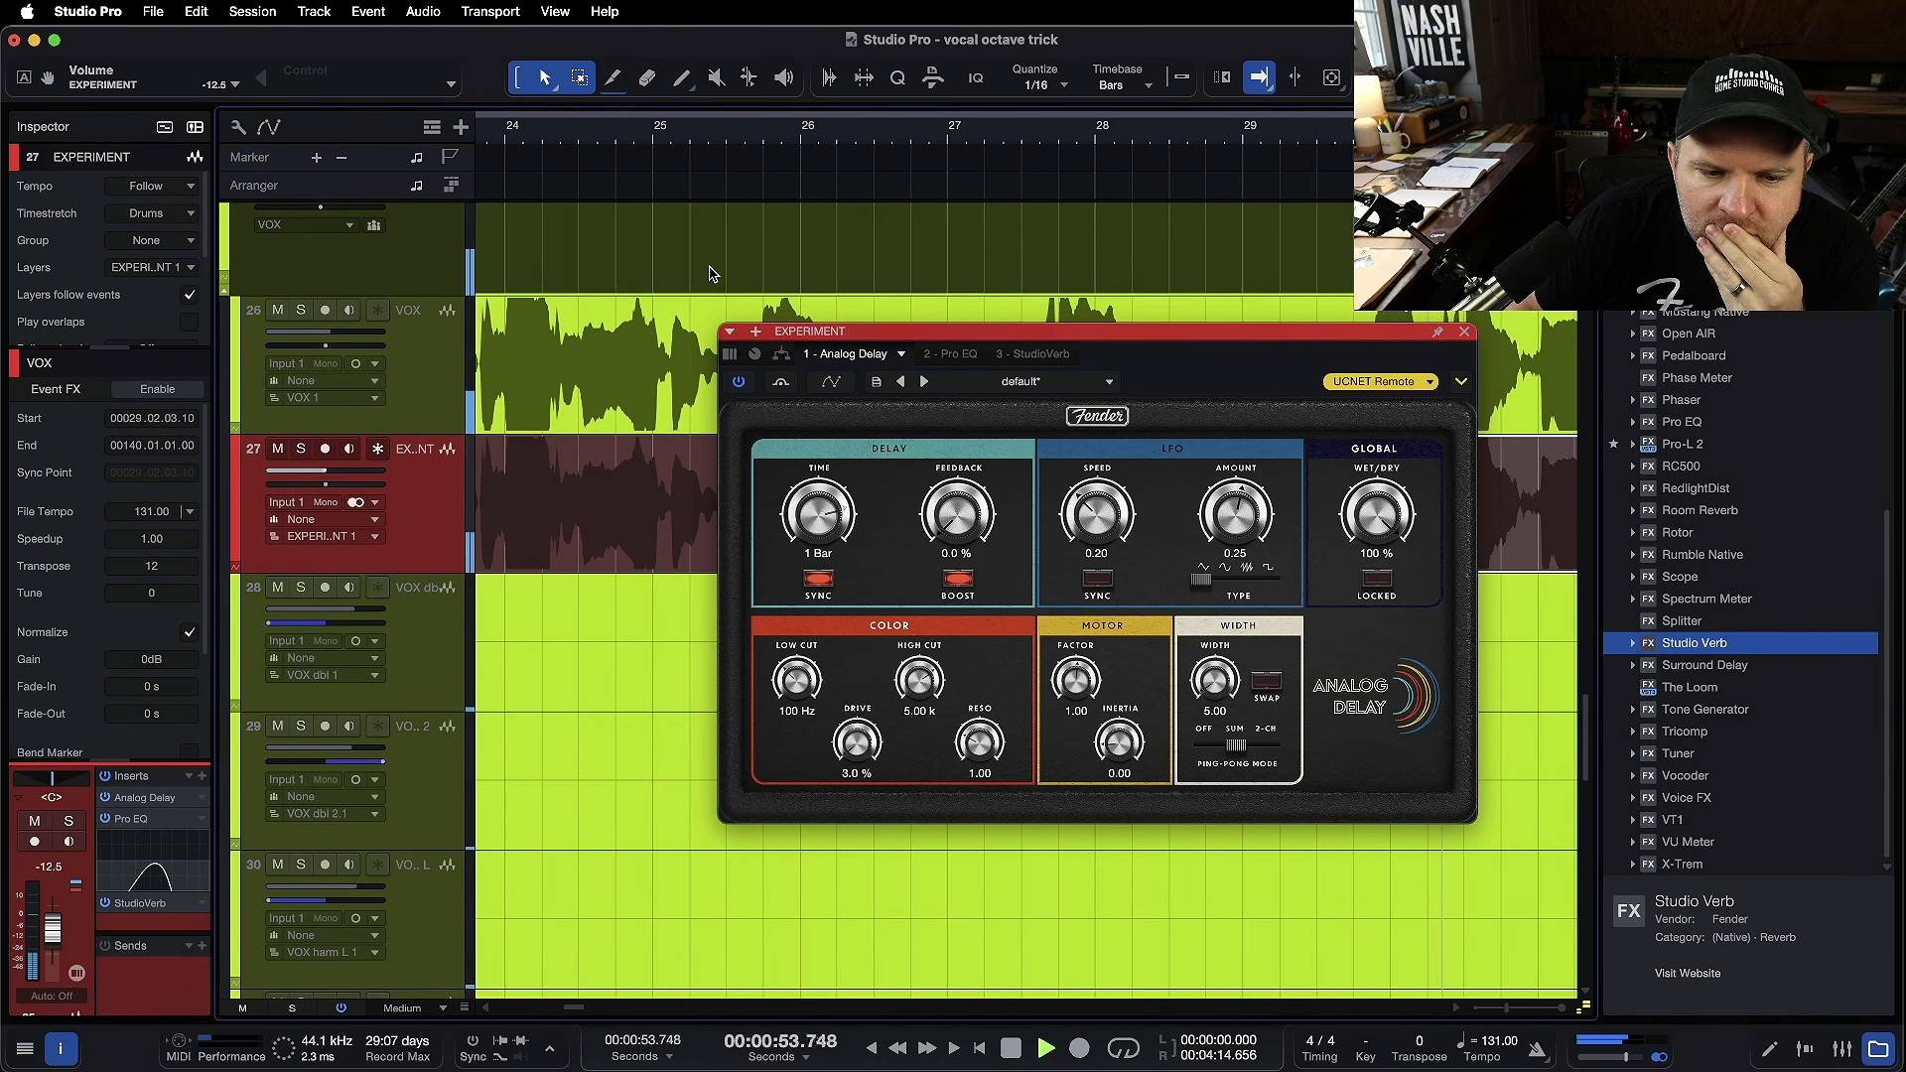
click(1022, 354)
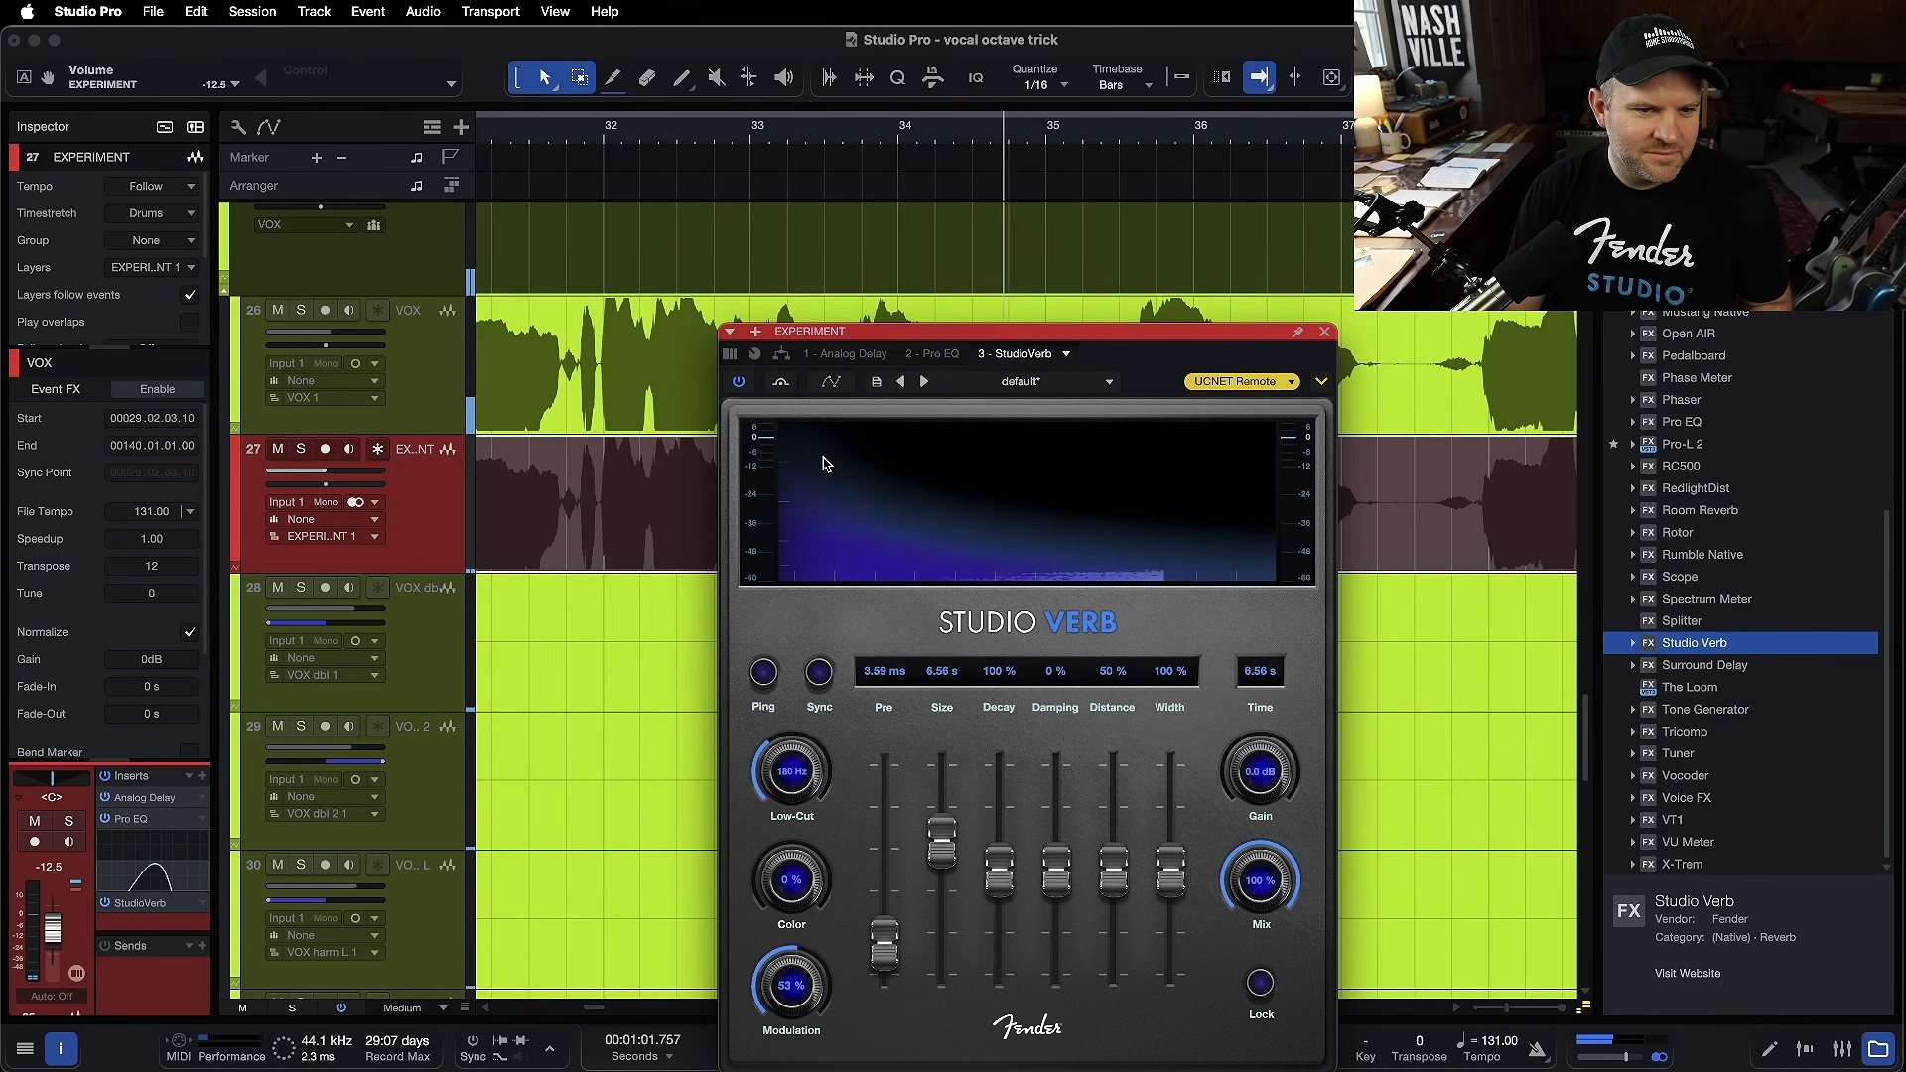
click(1324, 334)
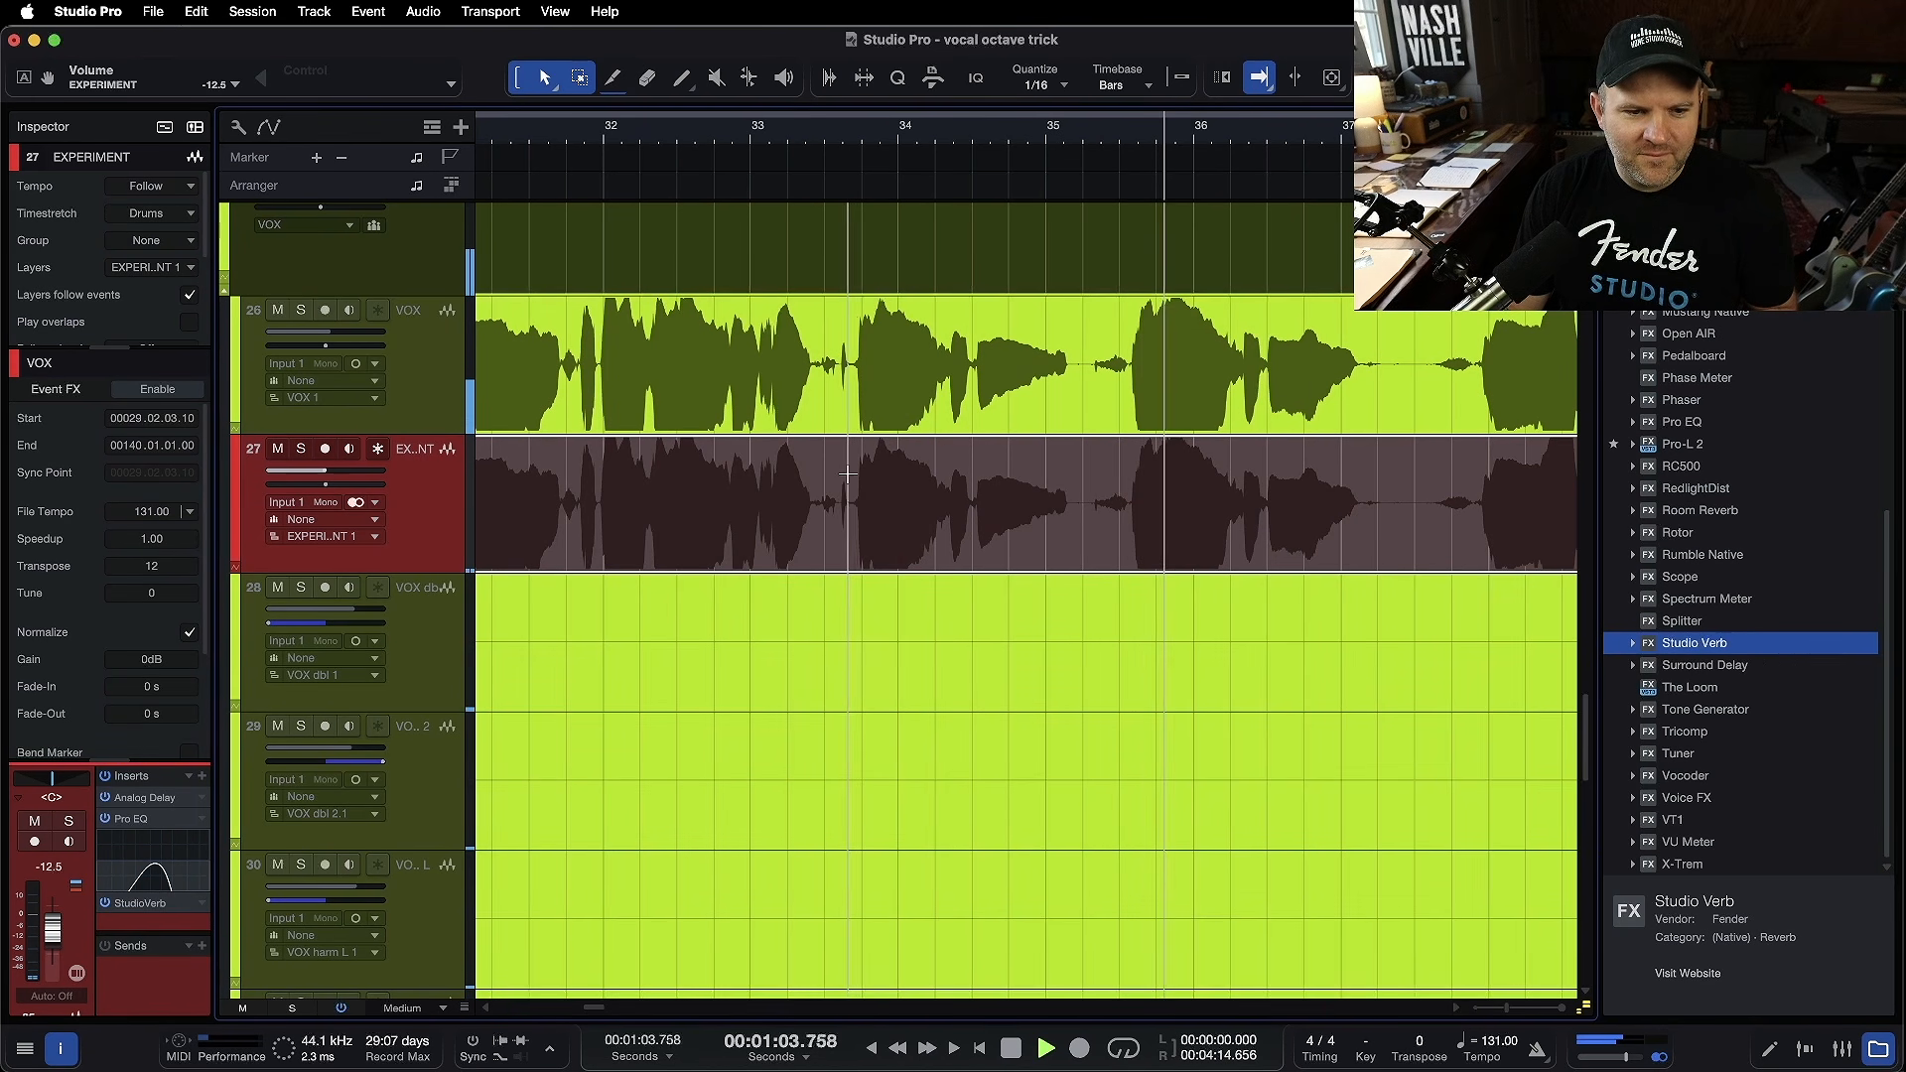
- Isolate the EXPERIMENT phrase from about bar 33 beat 3 to bar 37 beat 2 as its own event and unmute it
drag(839, 486, 1404, 480)
key(f)
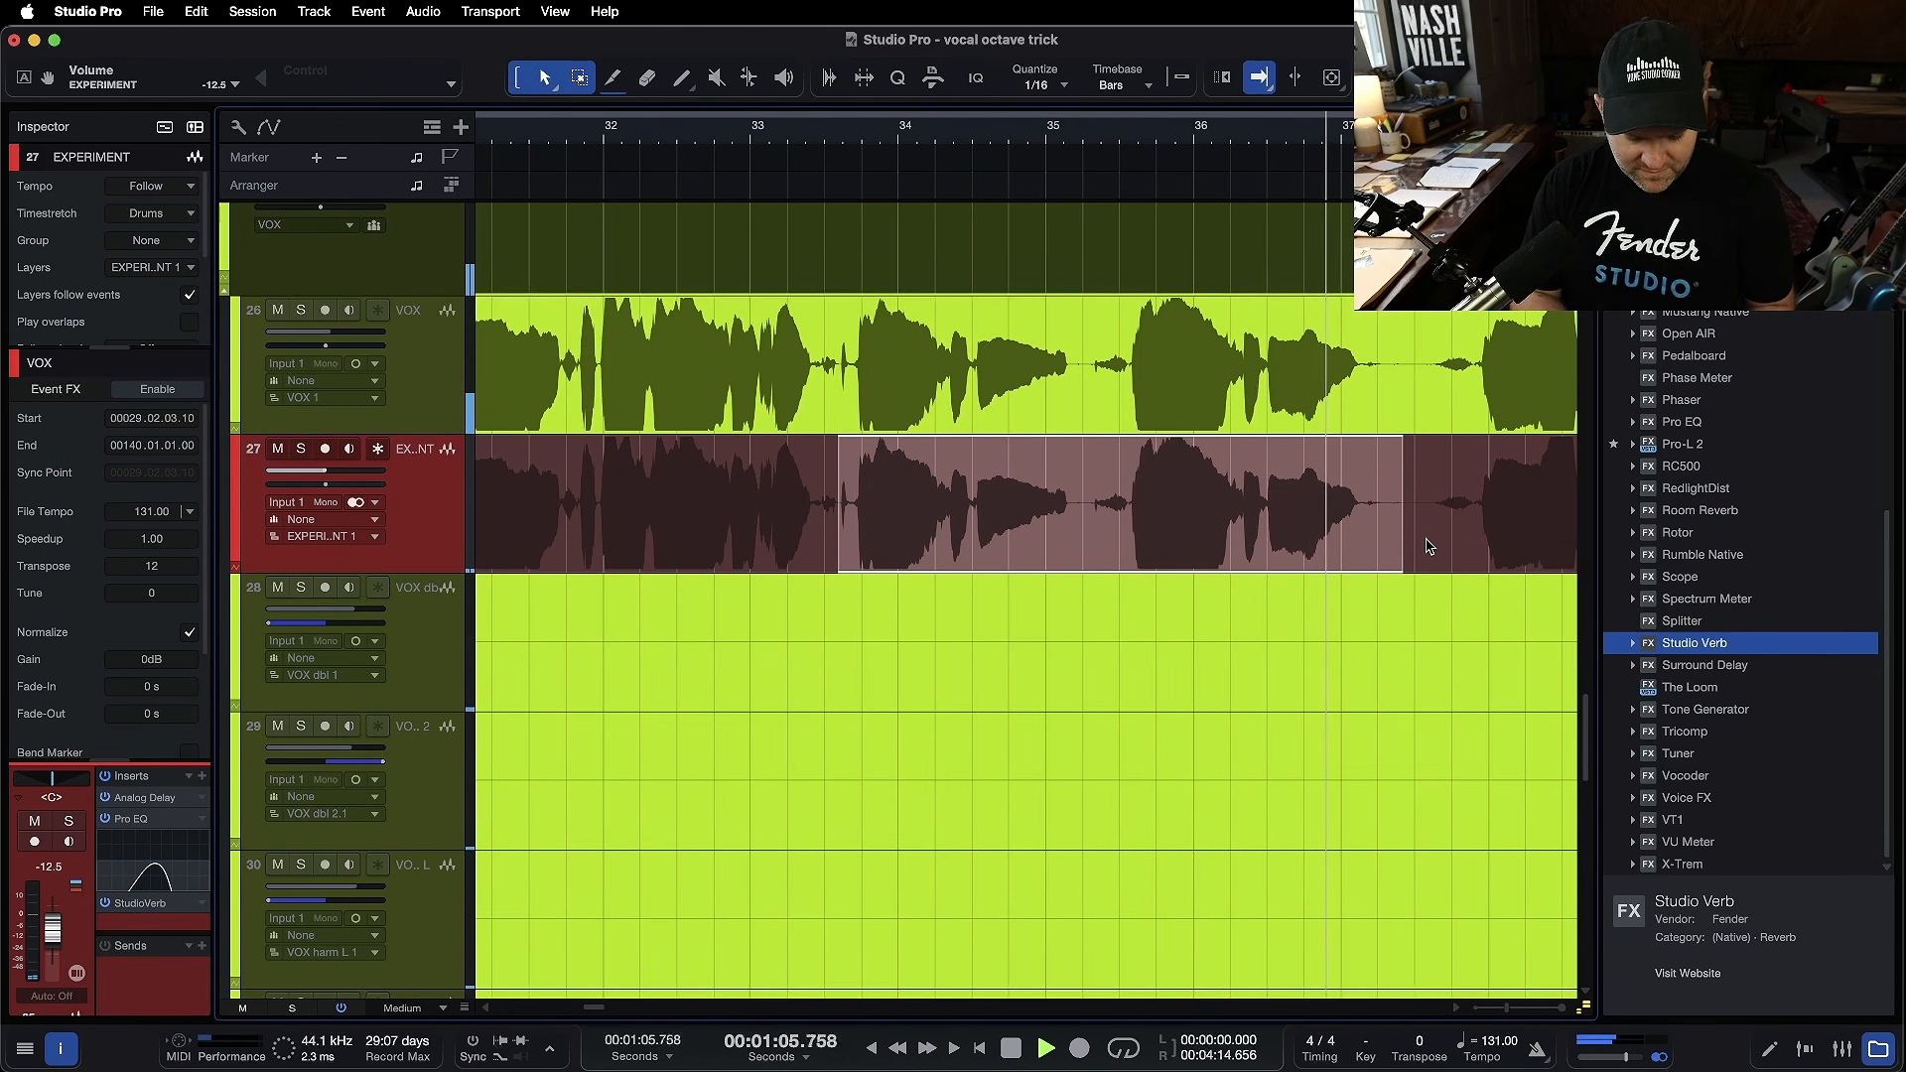
key(shift+m)
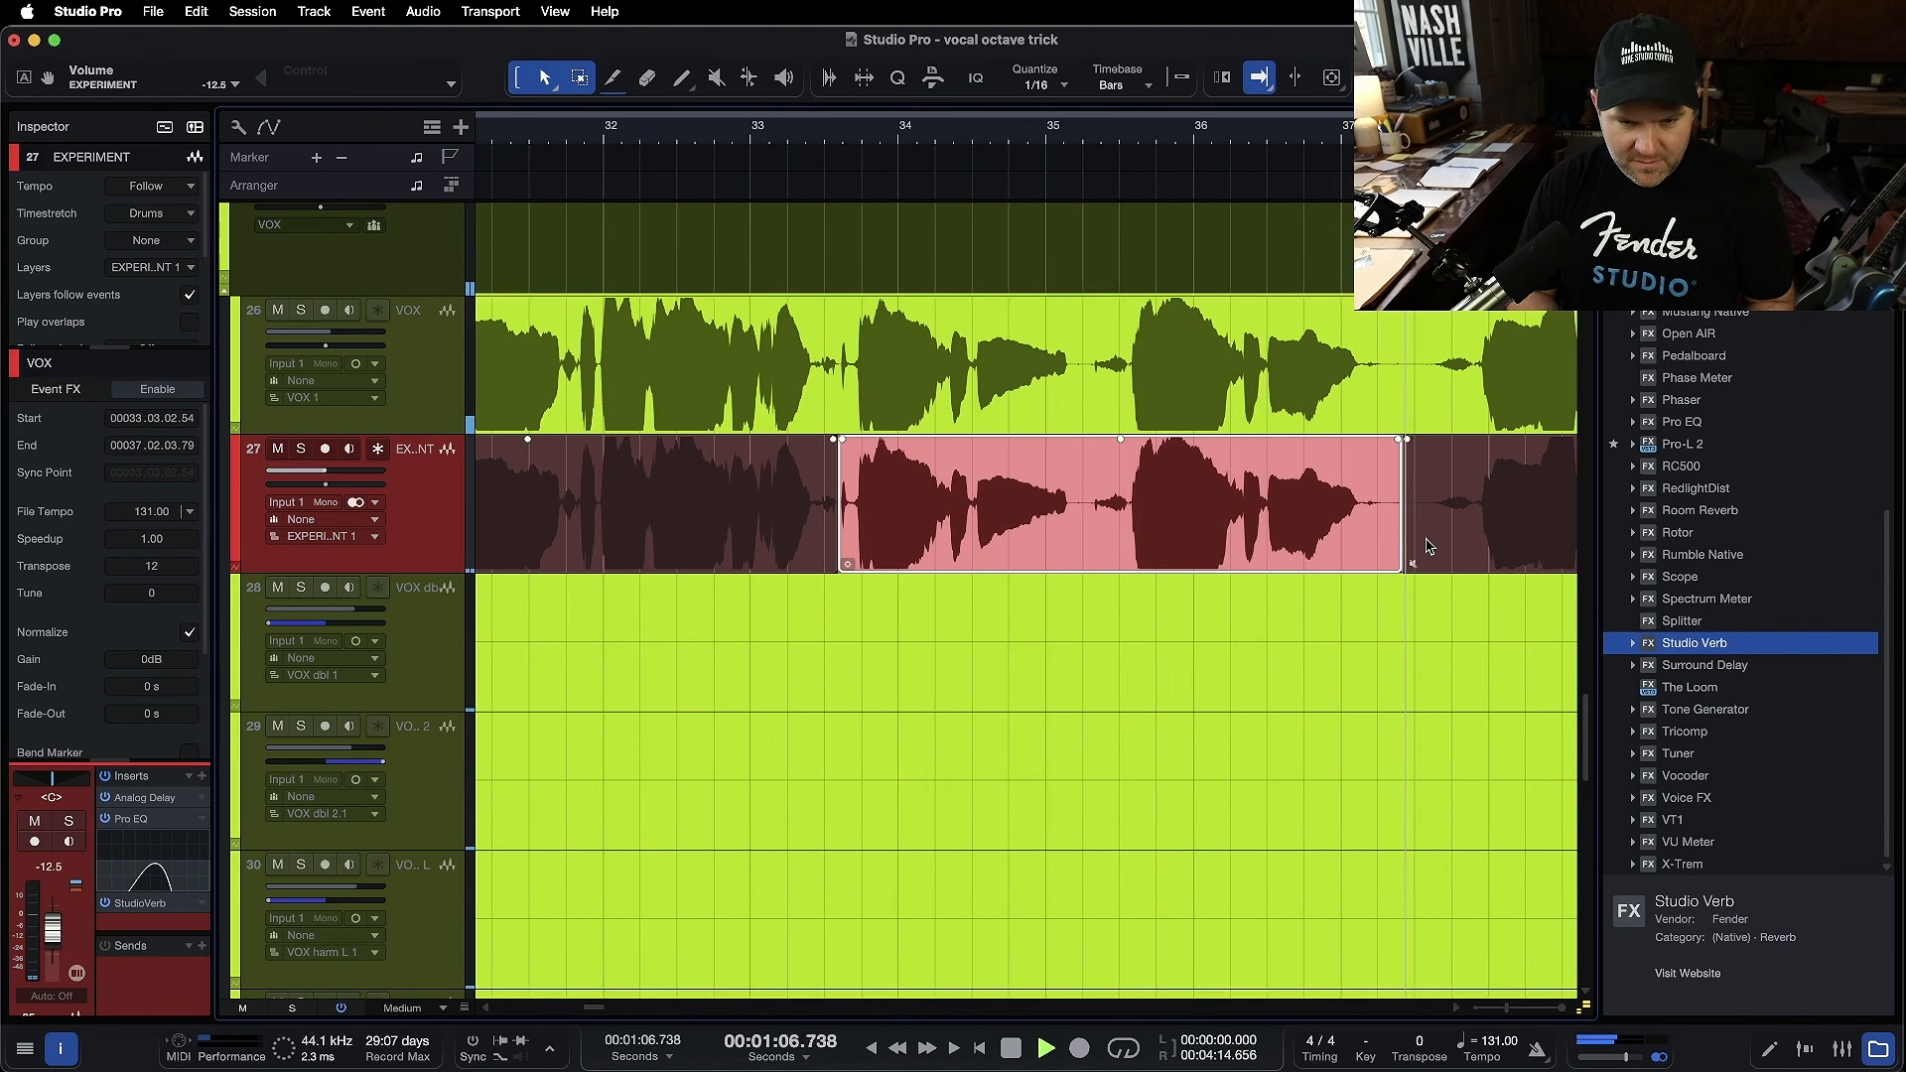
- Play the mix from just after bar 32 to hear the second octave phrase in context
click(663, 139)
scroll(735, 458, right, 3)
scroll(734, 467, down, 5)
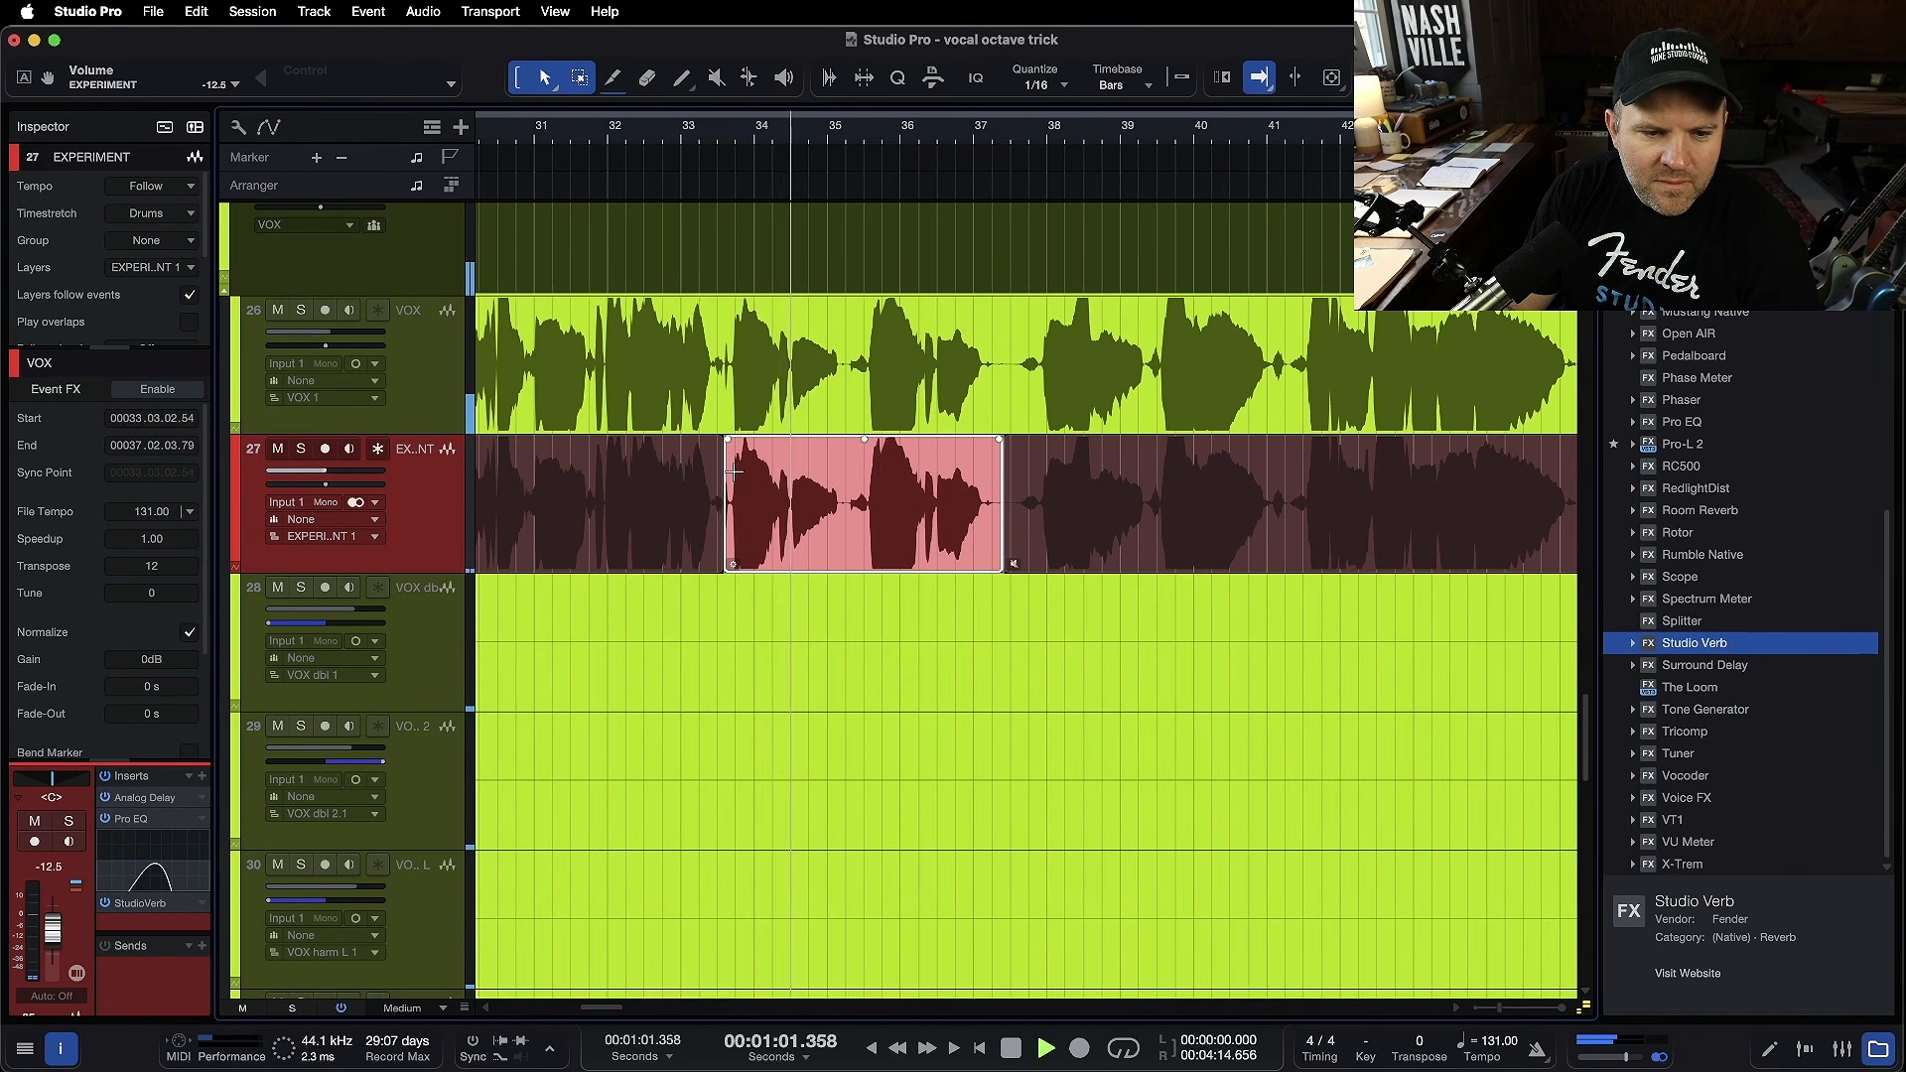
scroll(834, 502, right, 2)
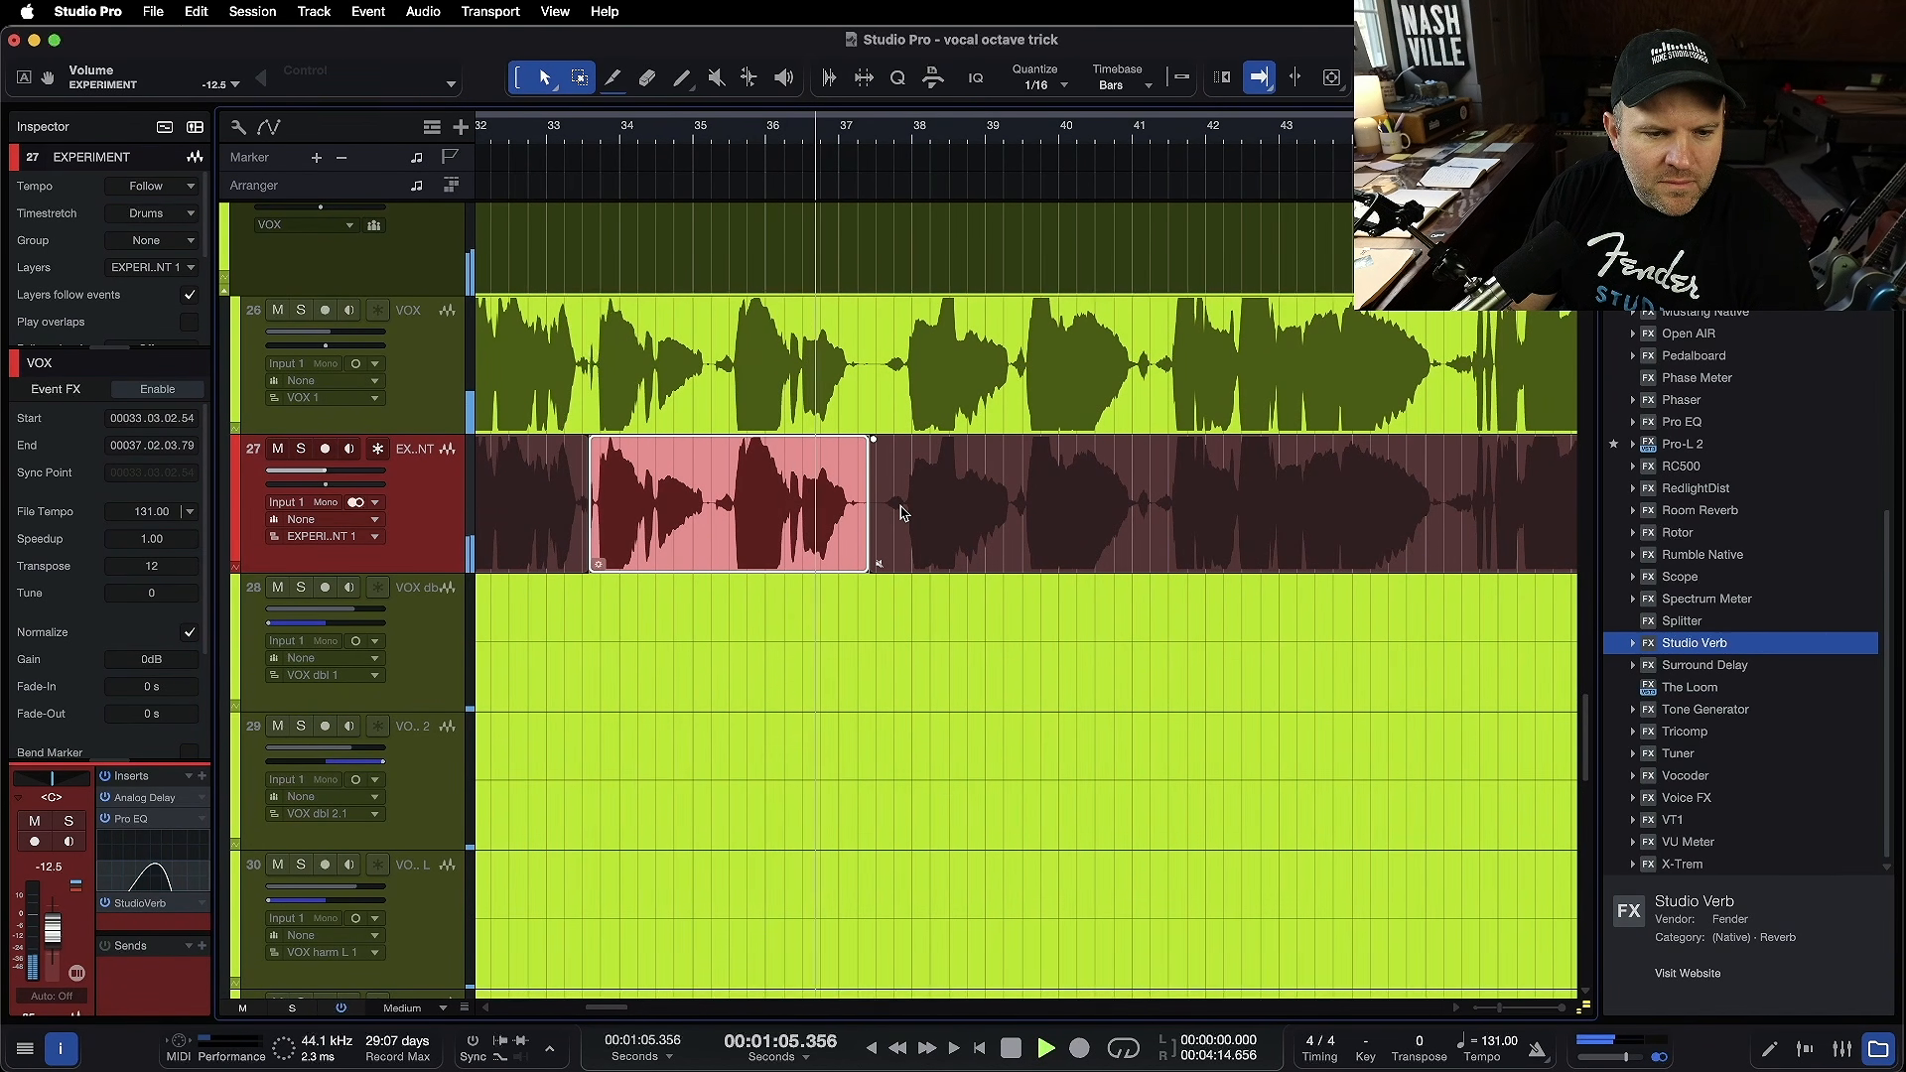
scroll(899, 511, right, 1)
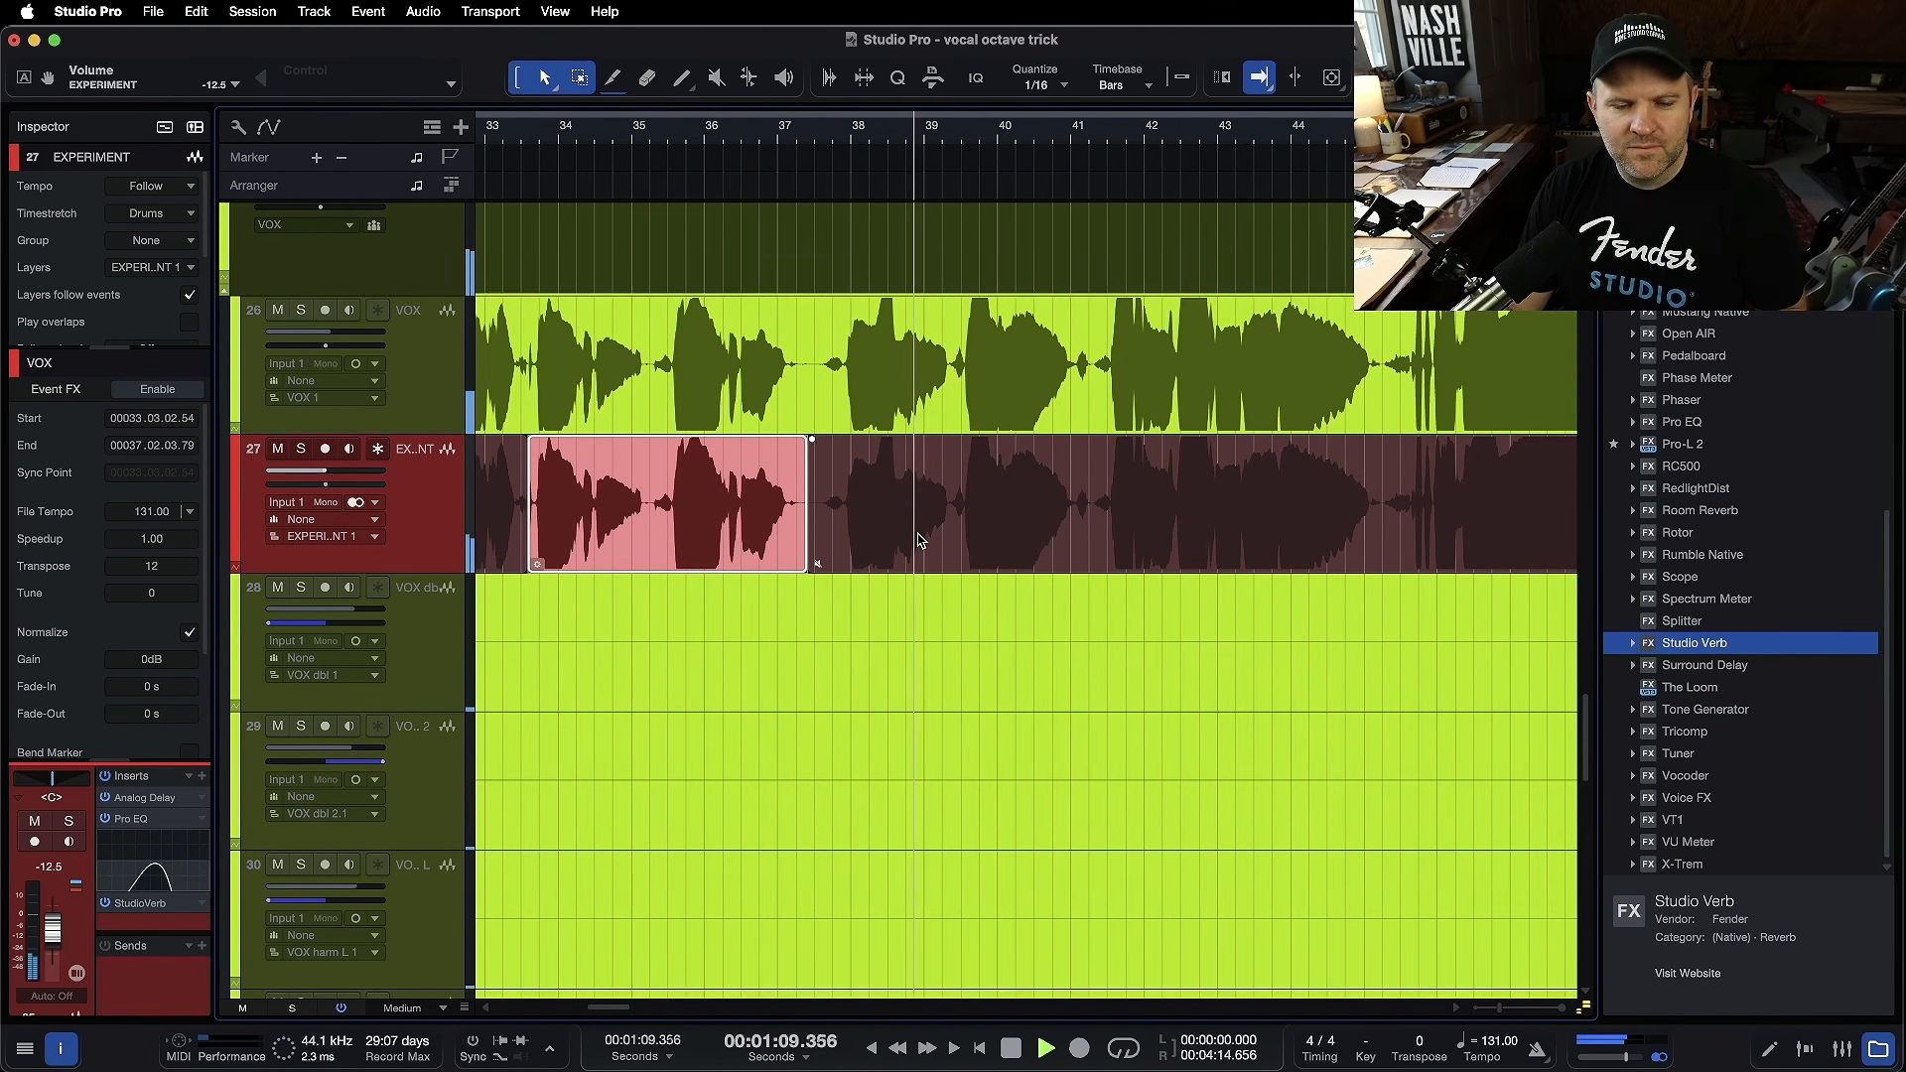
scroll(919, 533, down, 4)
key(space)
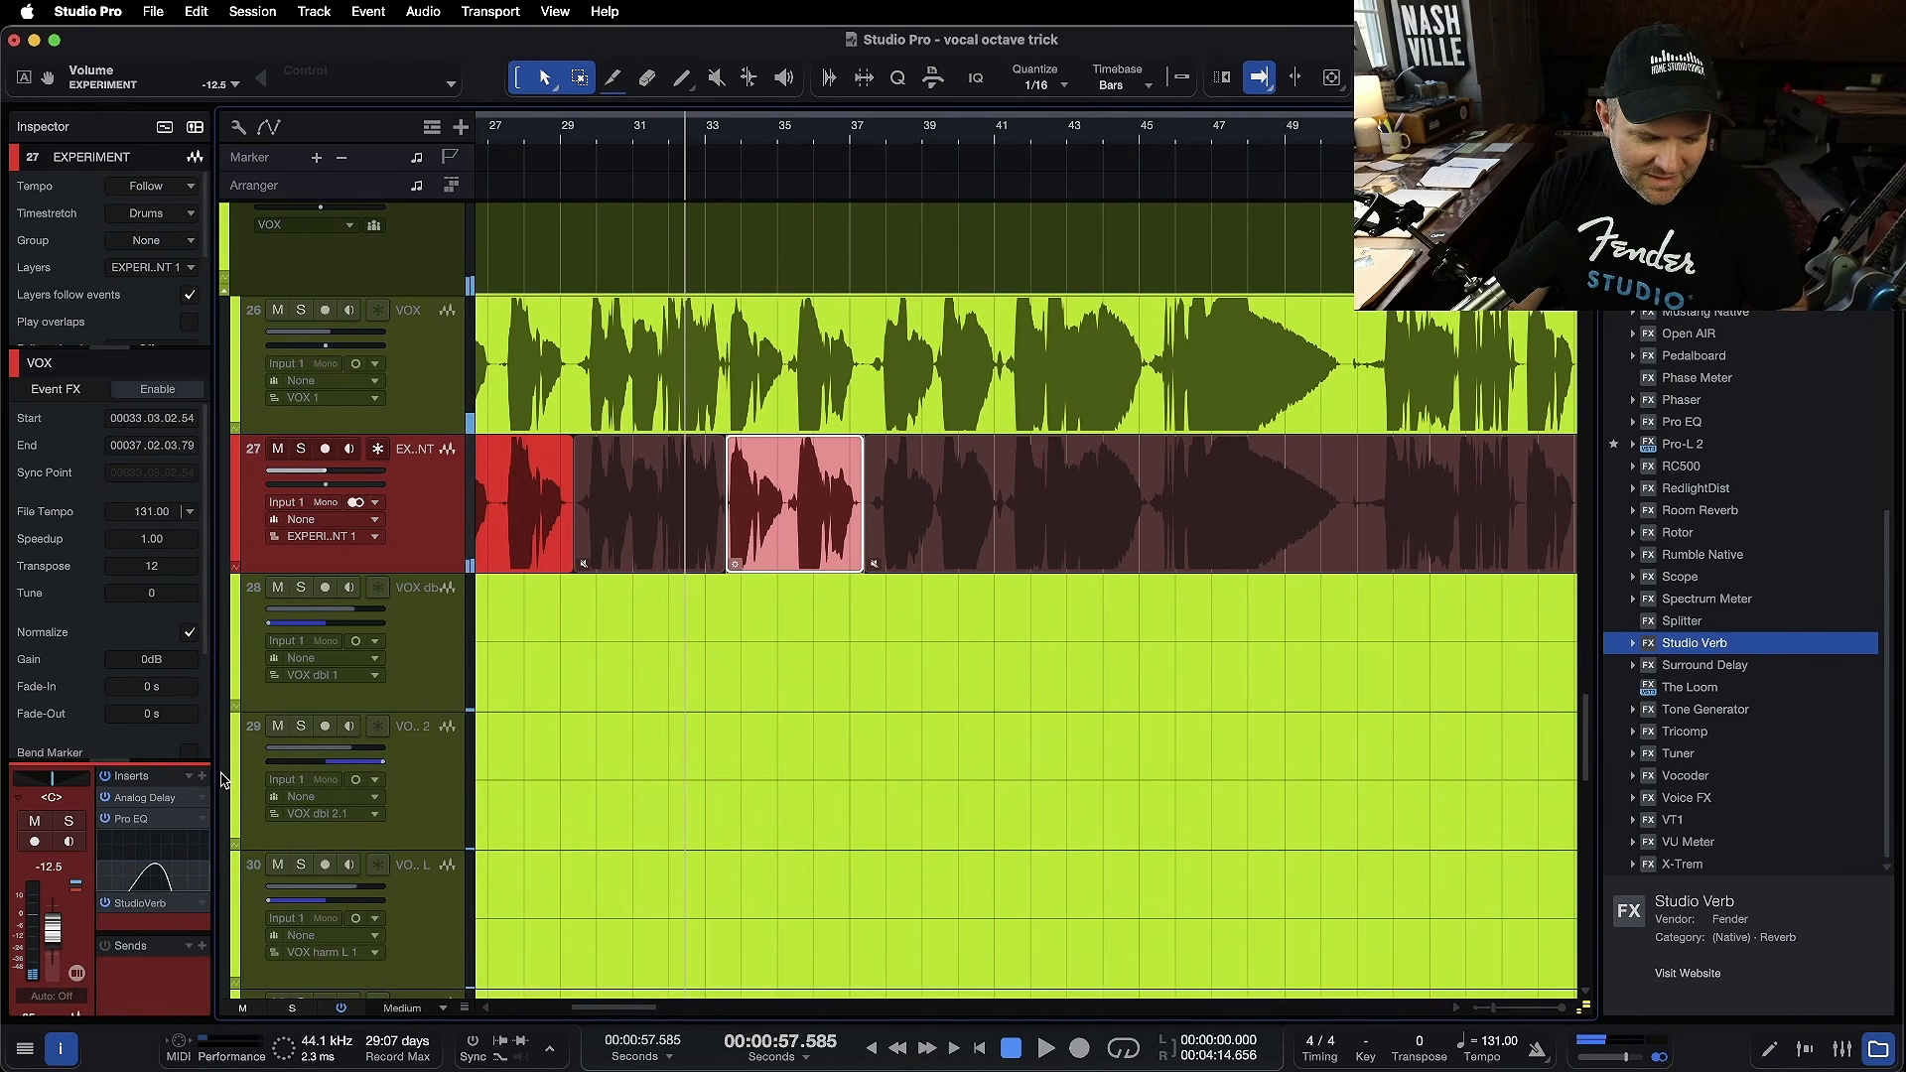
- Review Analog Delay and Studio Verb on EXPERIMENT and Pro EQ on the VOX bus, then close the effect window
click(163, 800)
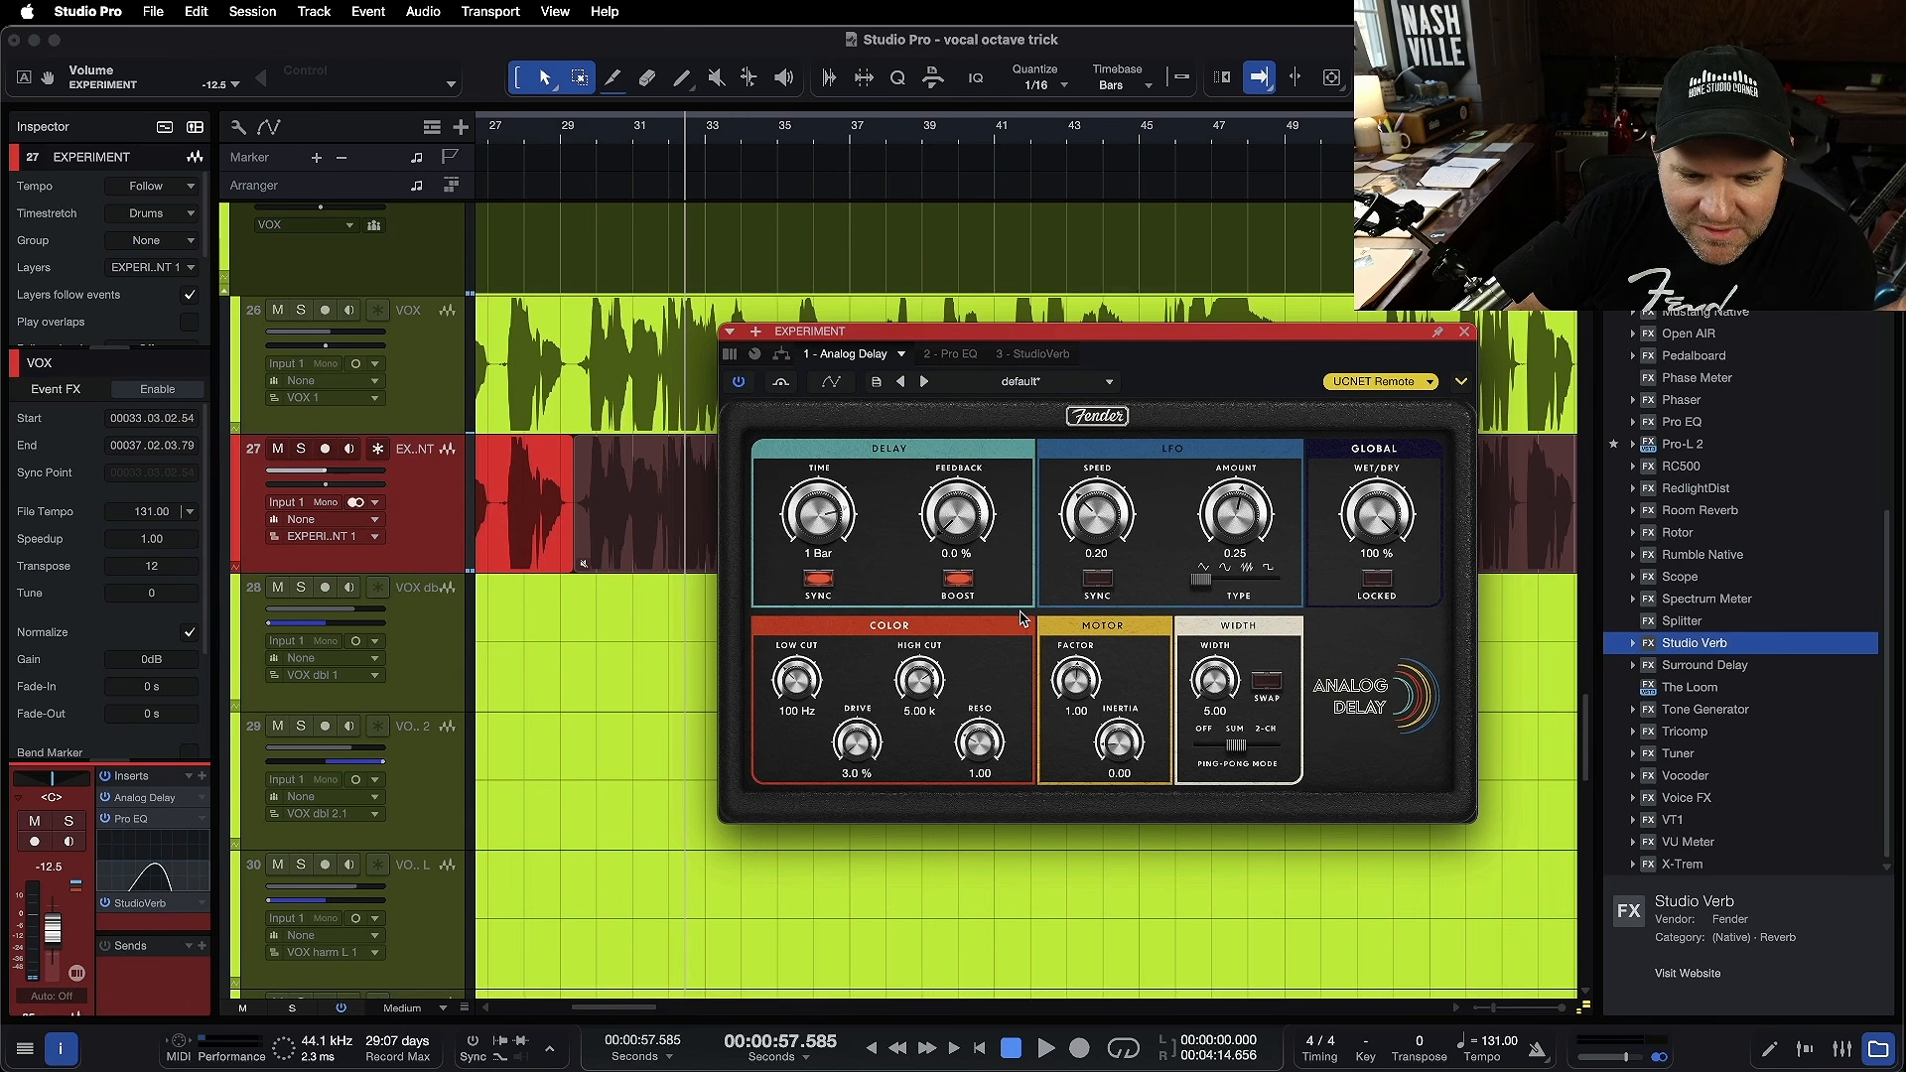
click(1031, 356)
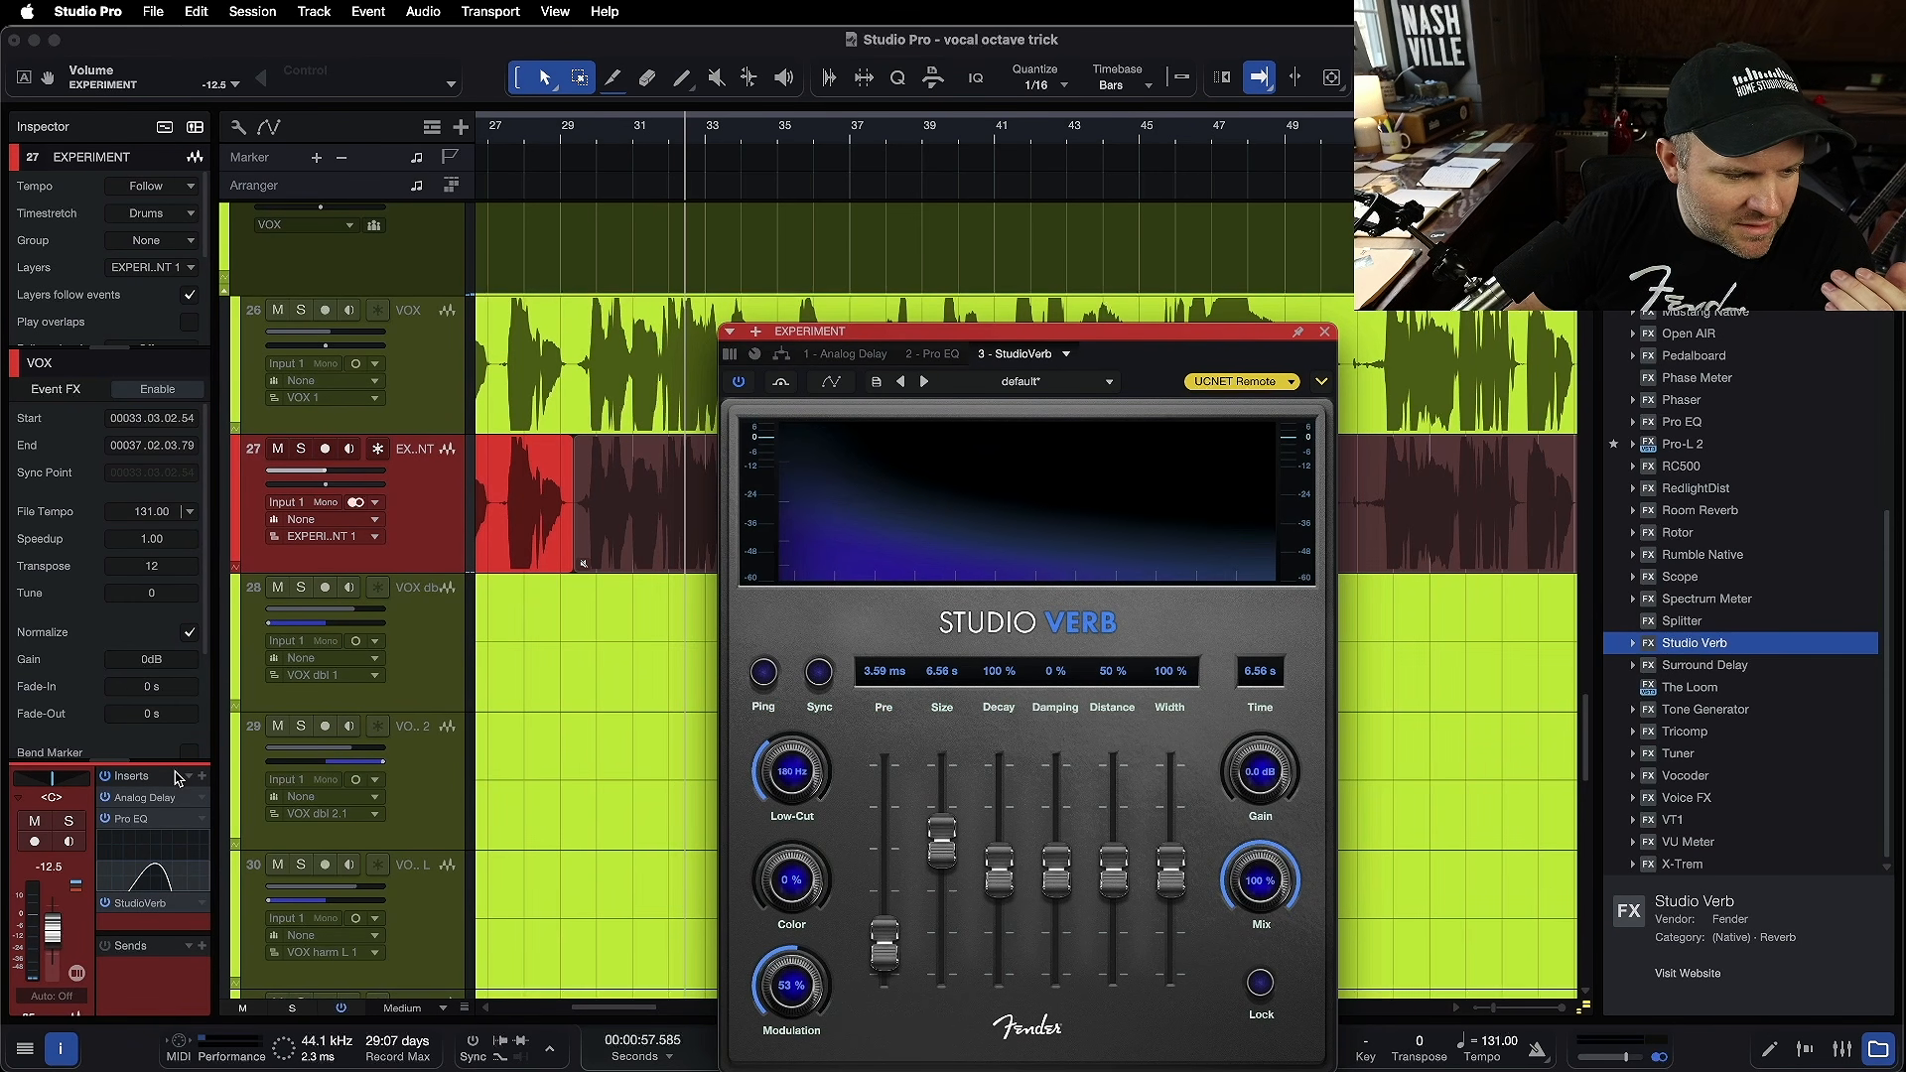
click(444, 242)
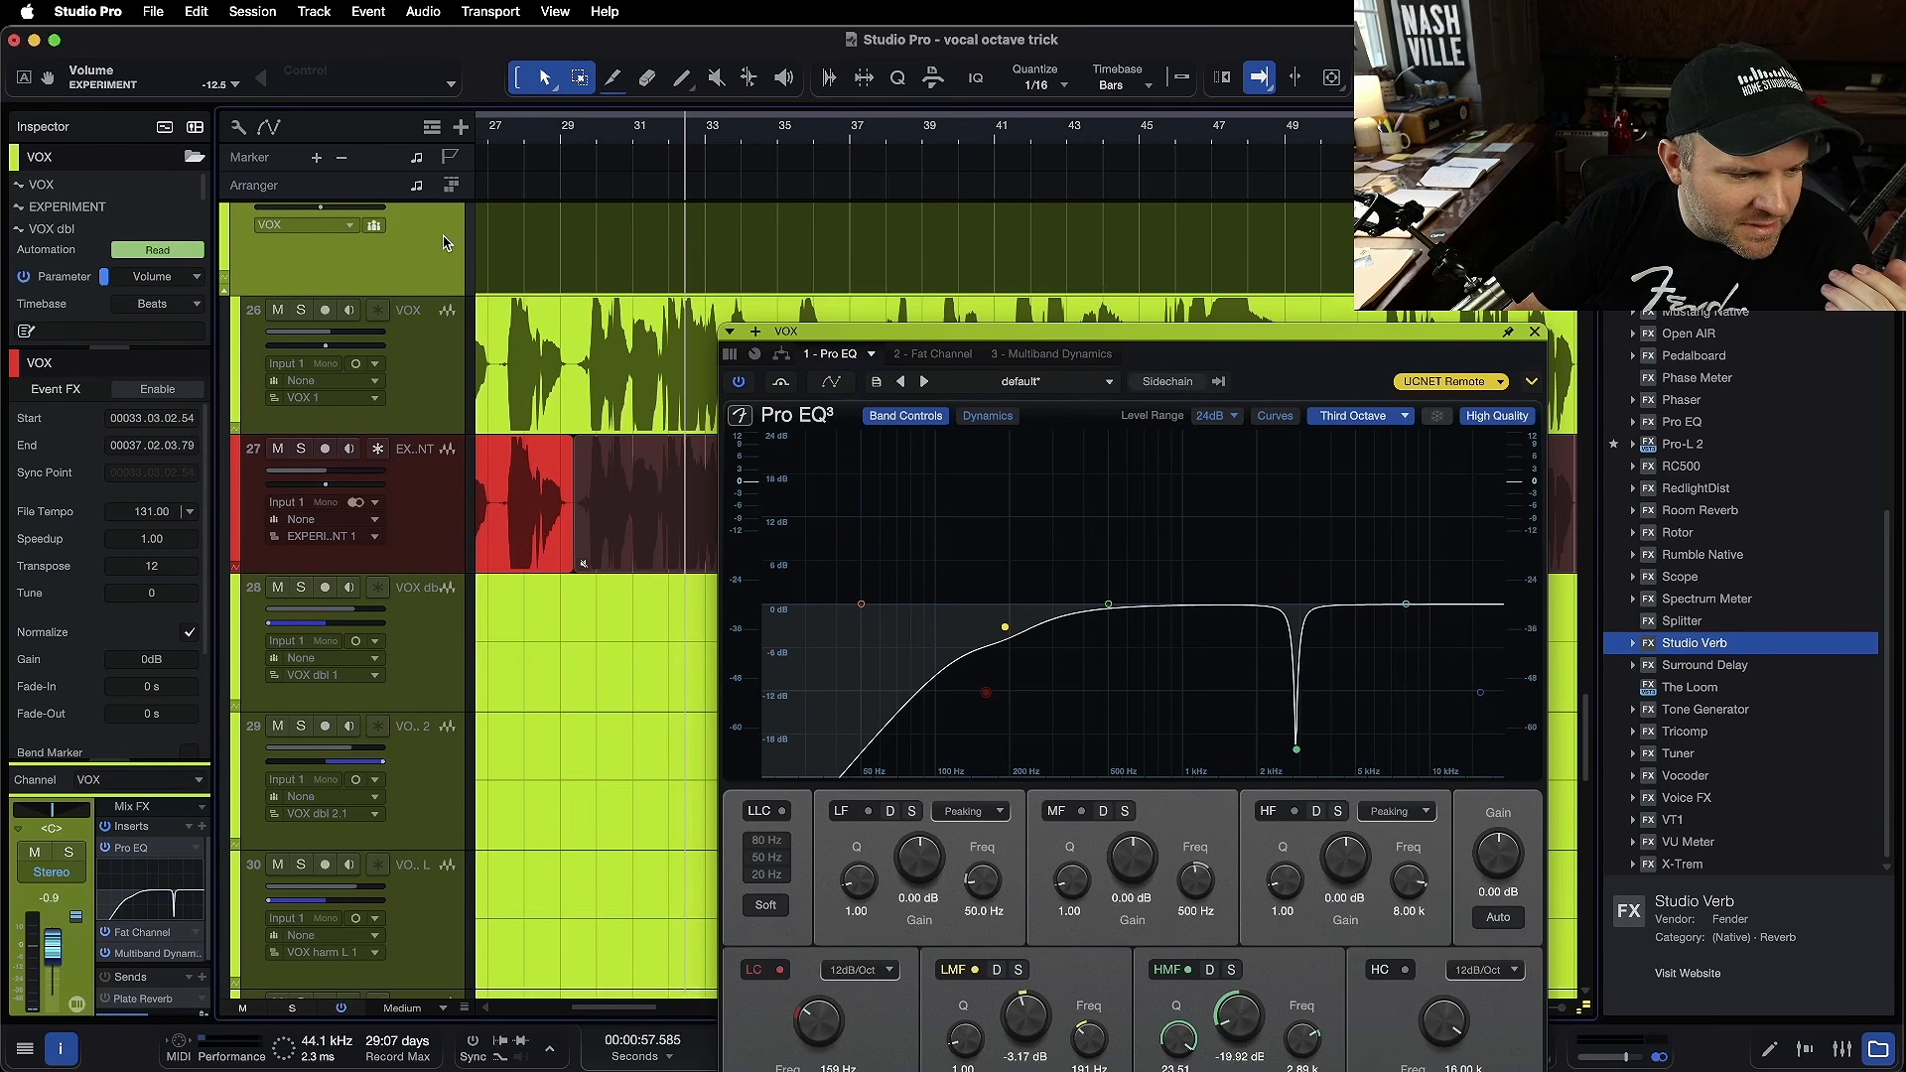
click(456, 542)
click(1326, 334)
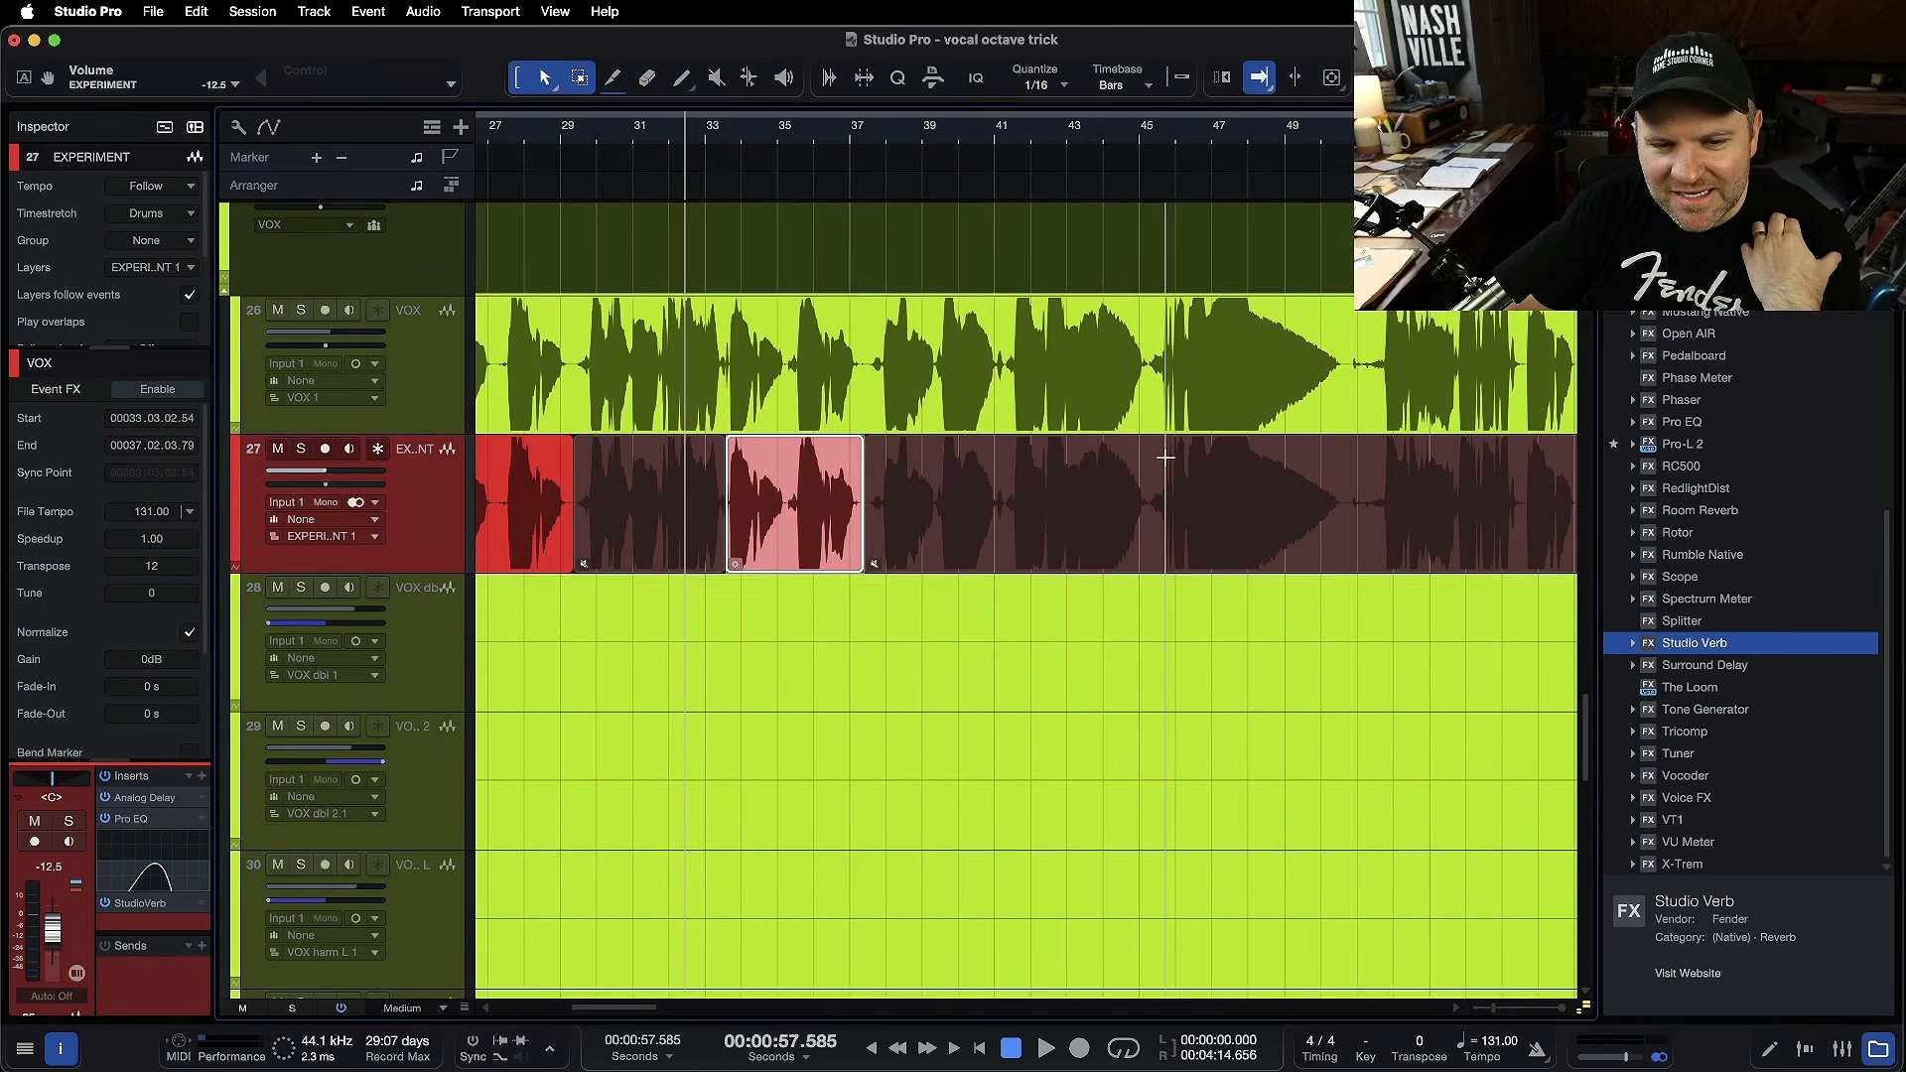
- Play the full mix from about bar 23 to hear the first octave phrase in context
scroll(1097, 543, down, 5)
scroll(1092, 542, down, 1)
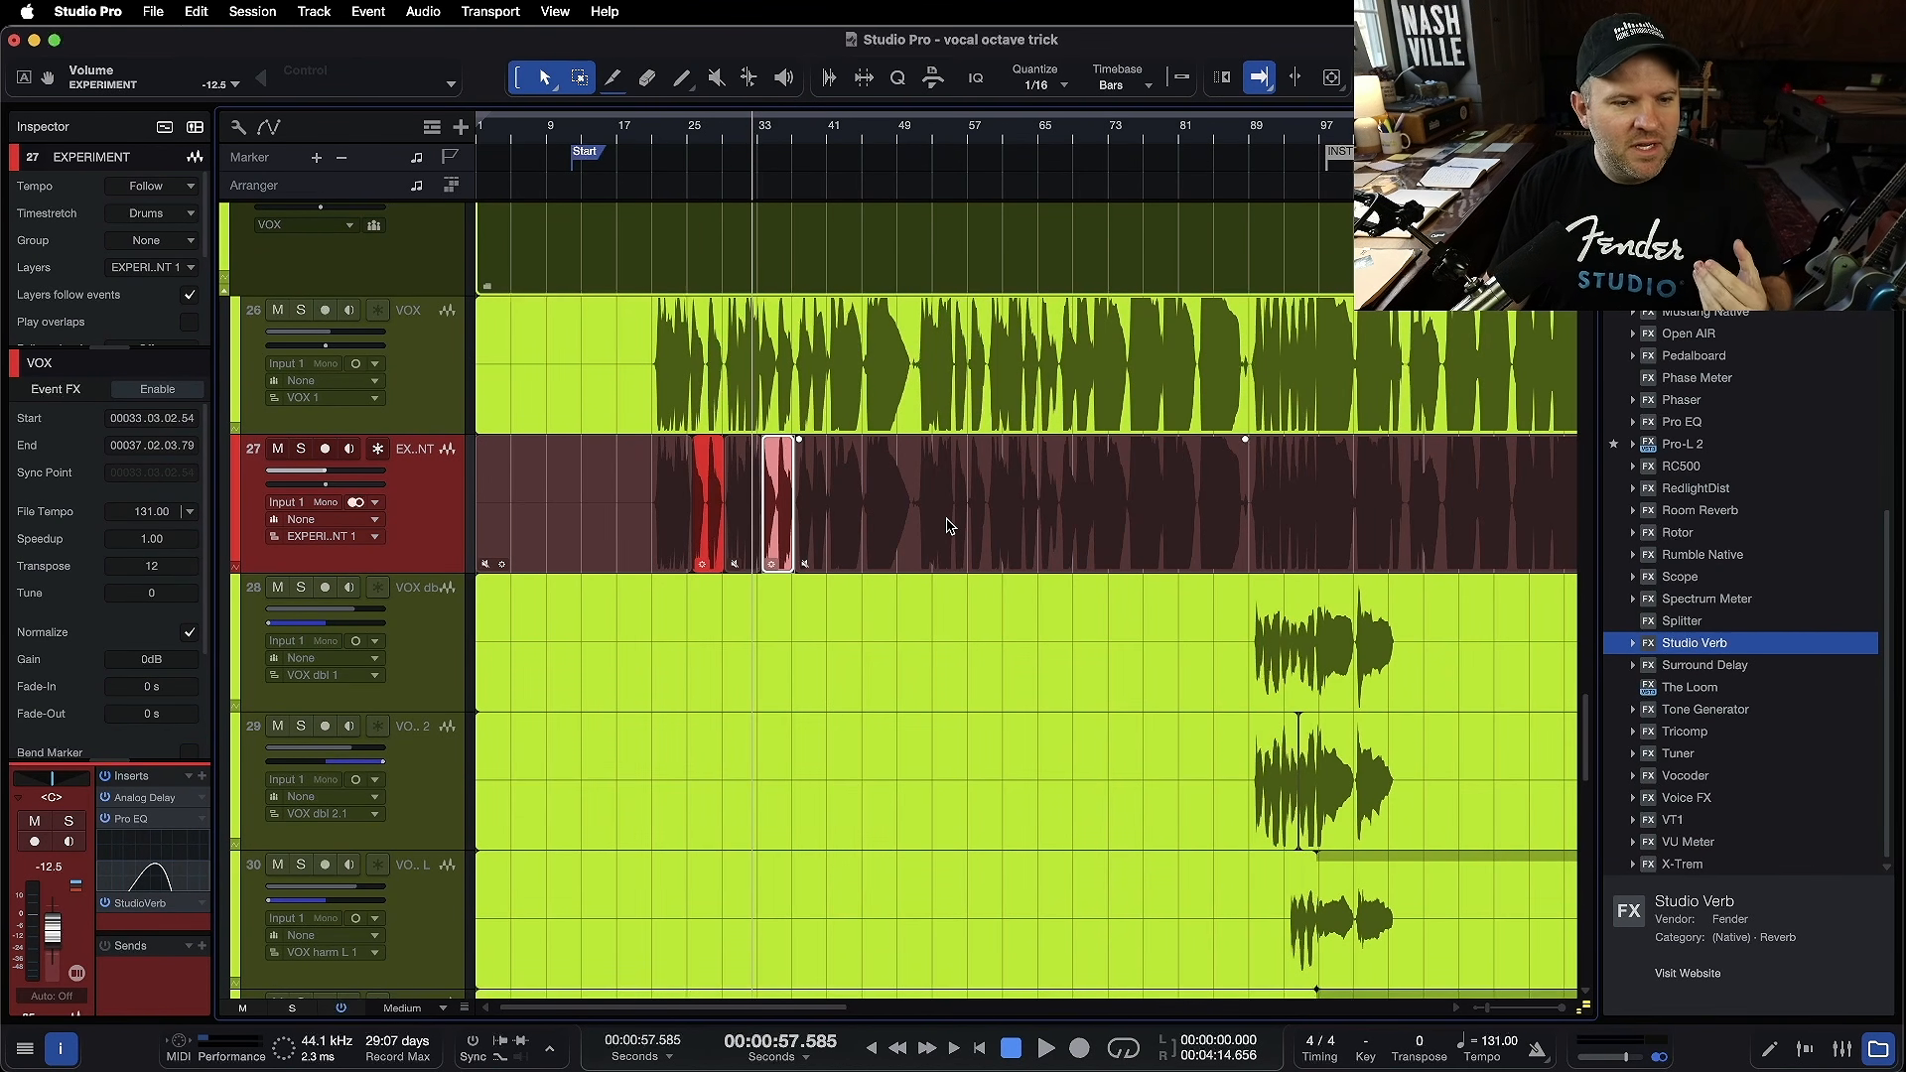
scroll(735, 506, up, 5)
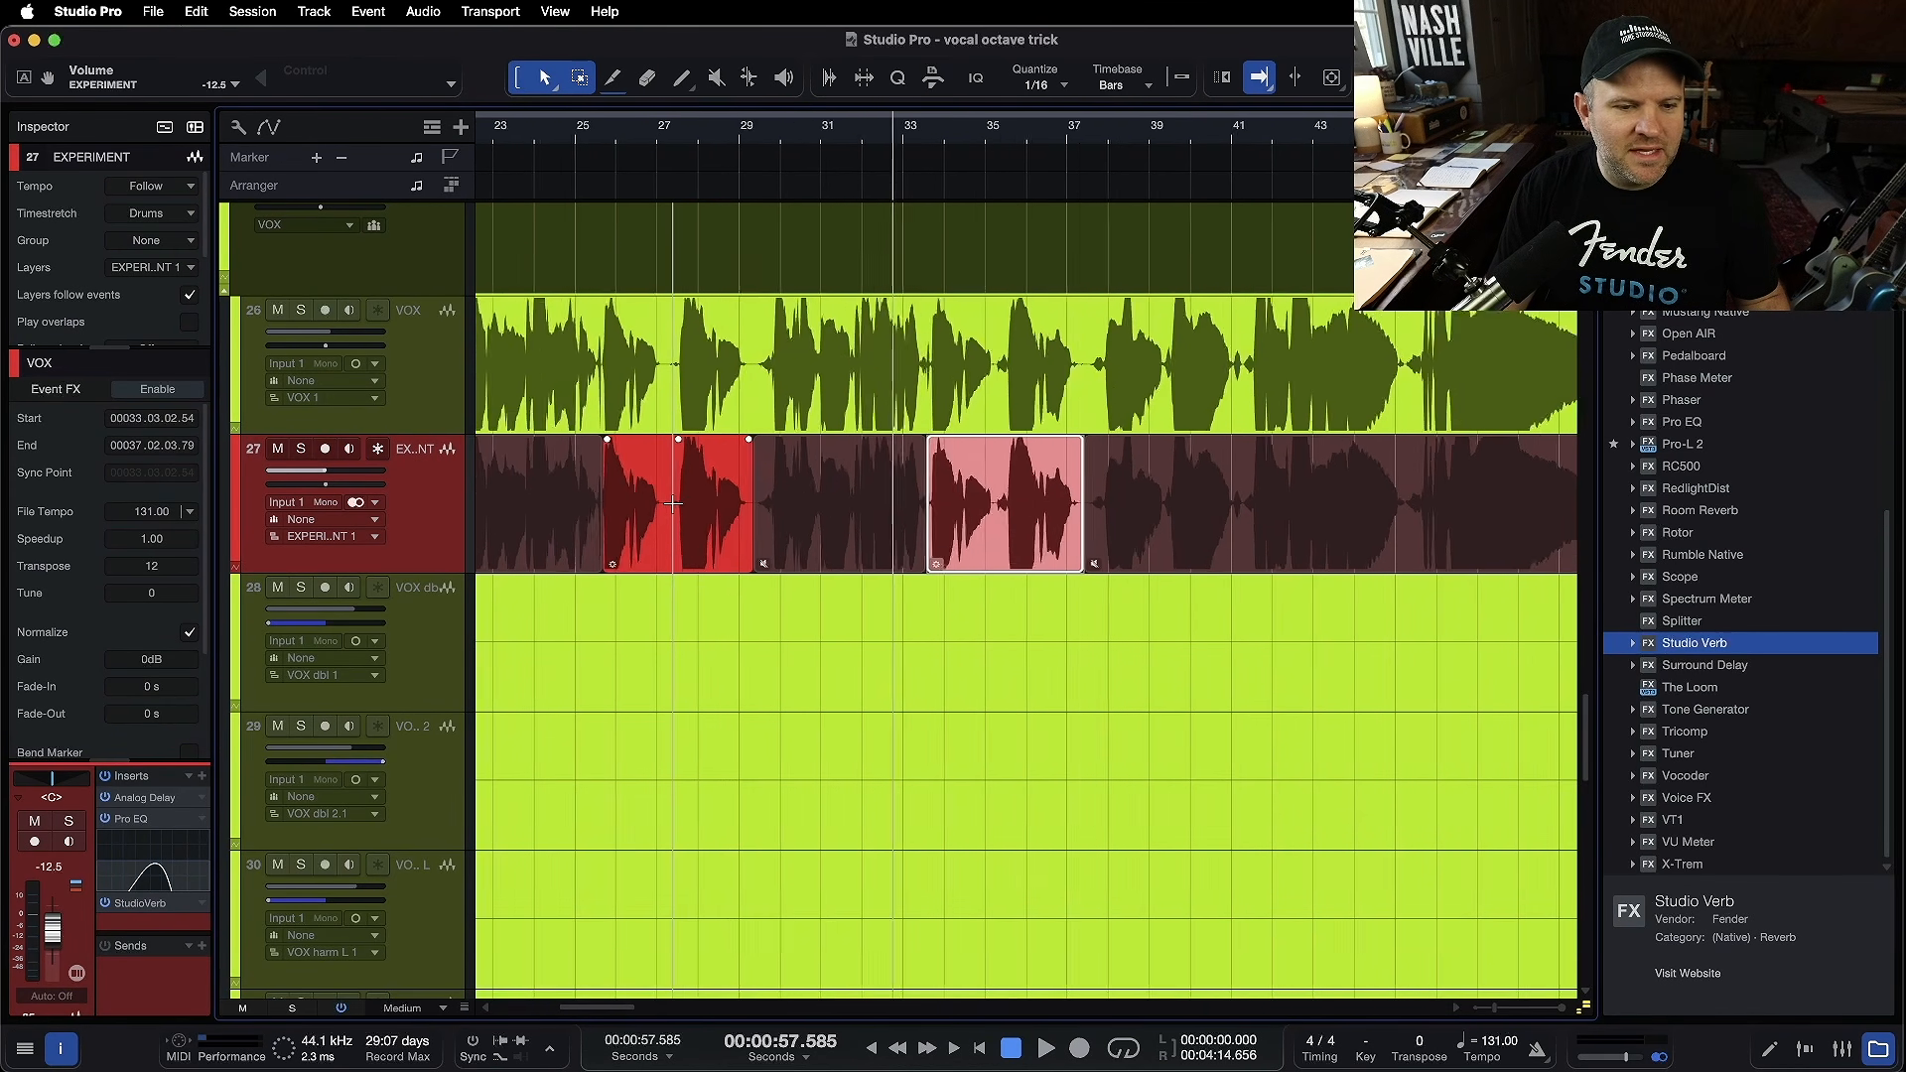
scroll(731, 504, down, 4)
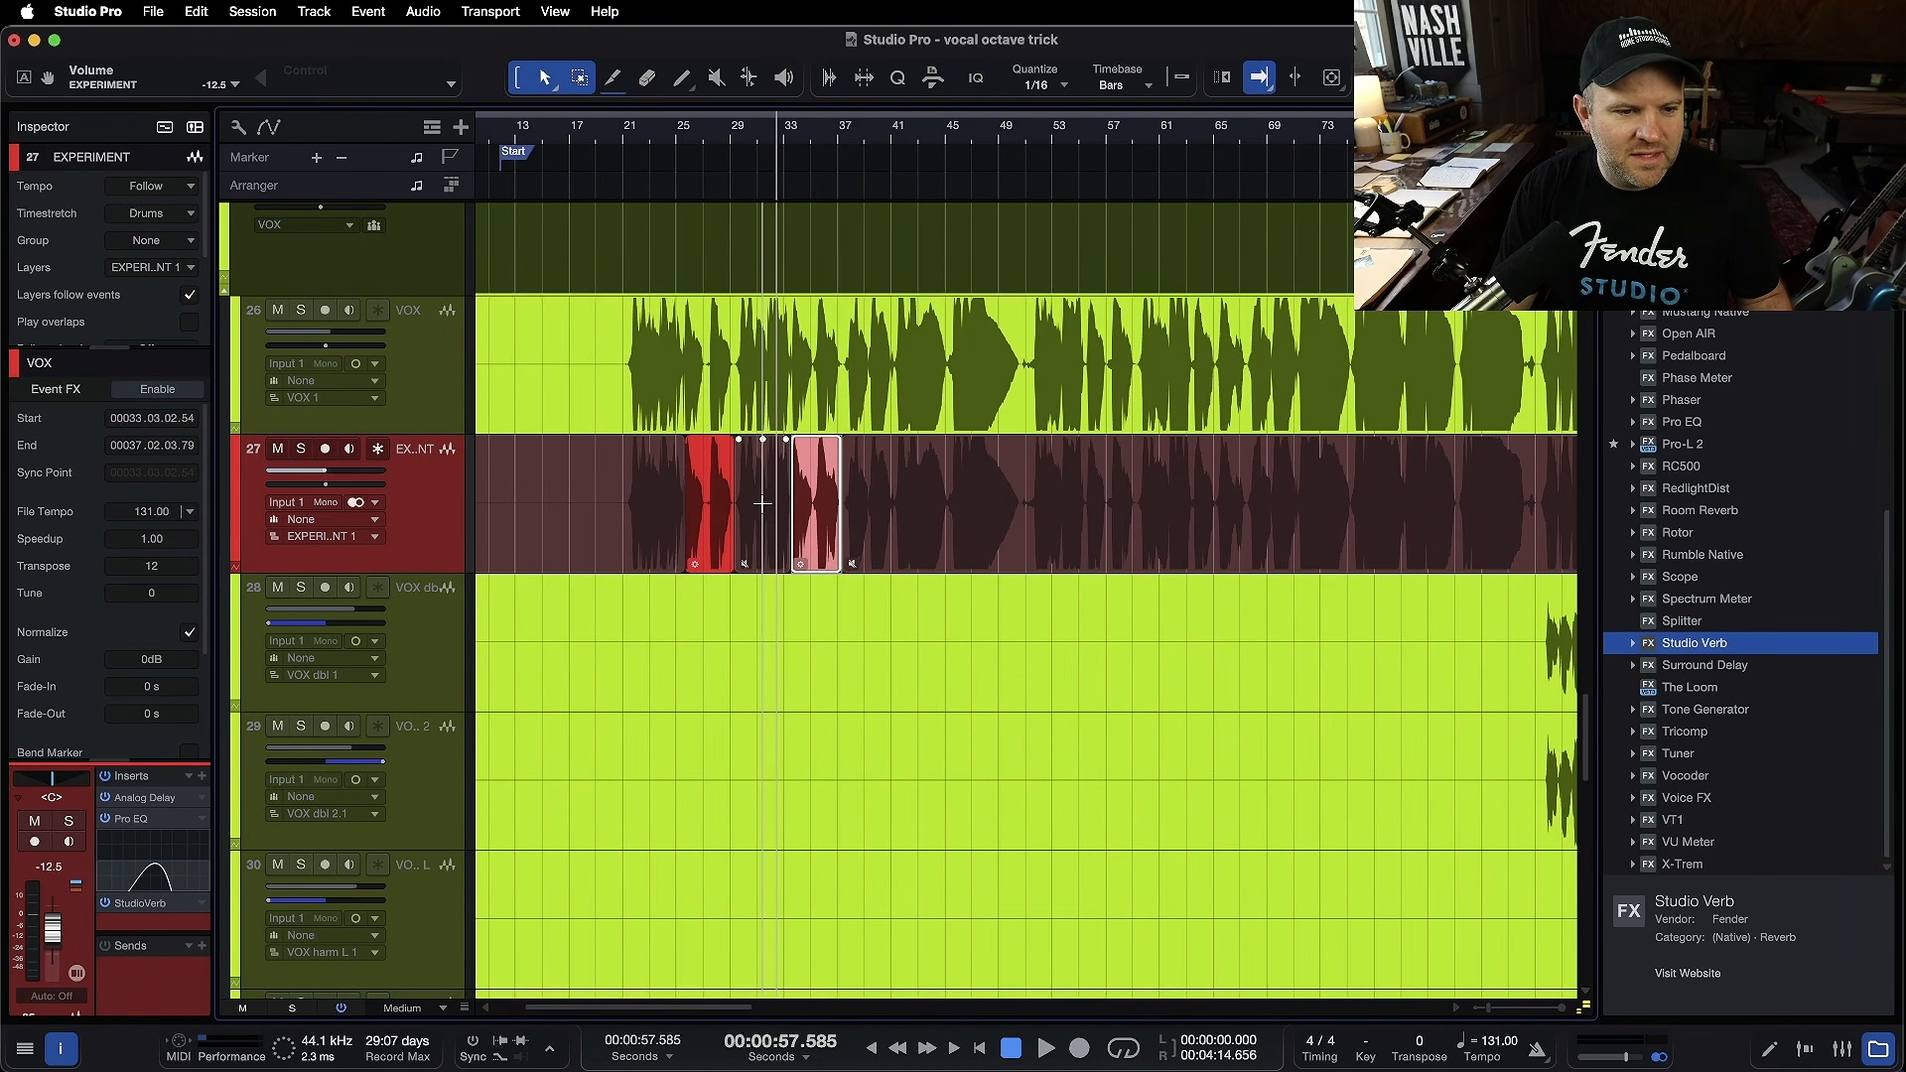
scroll(761, 503, up, 3)
scroll(708, 202, up, 1)
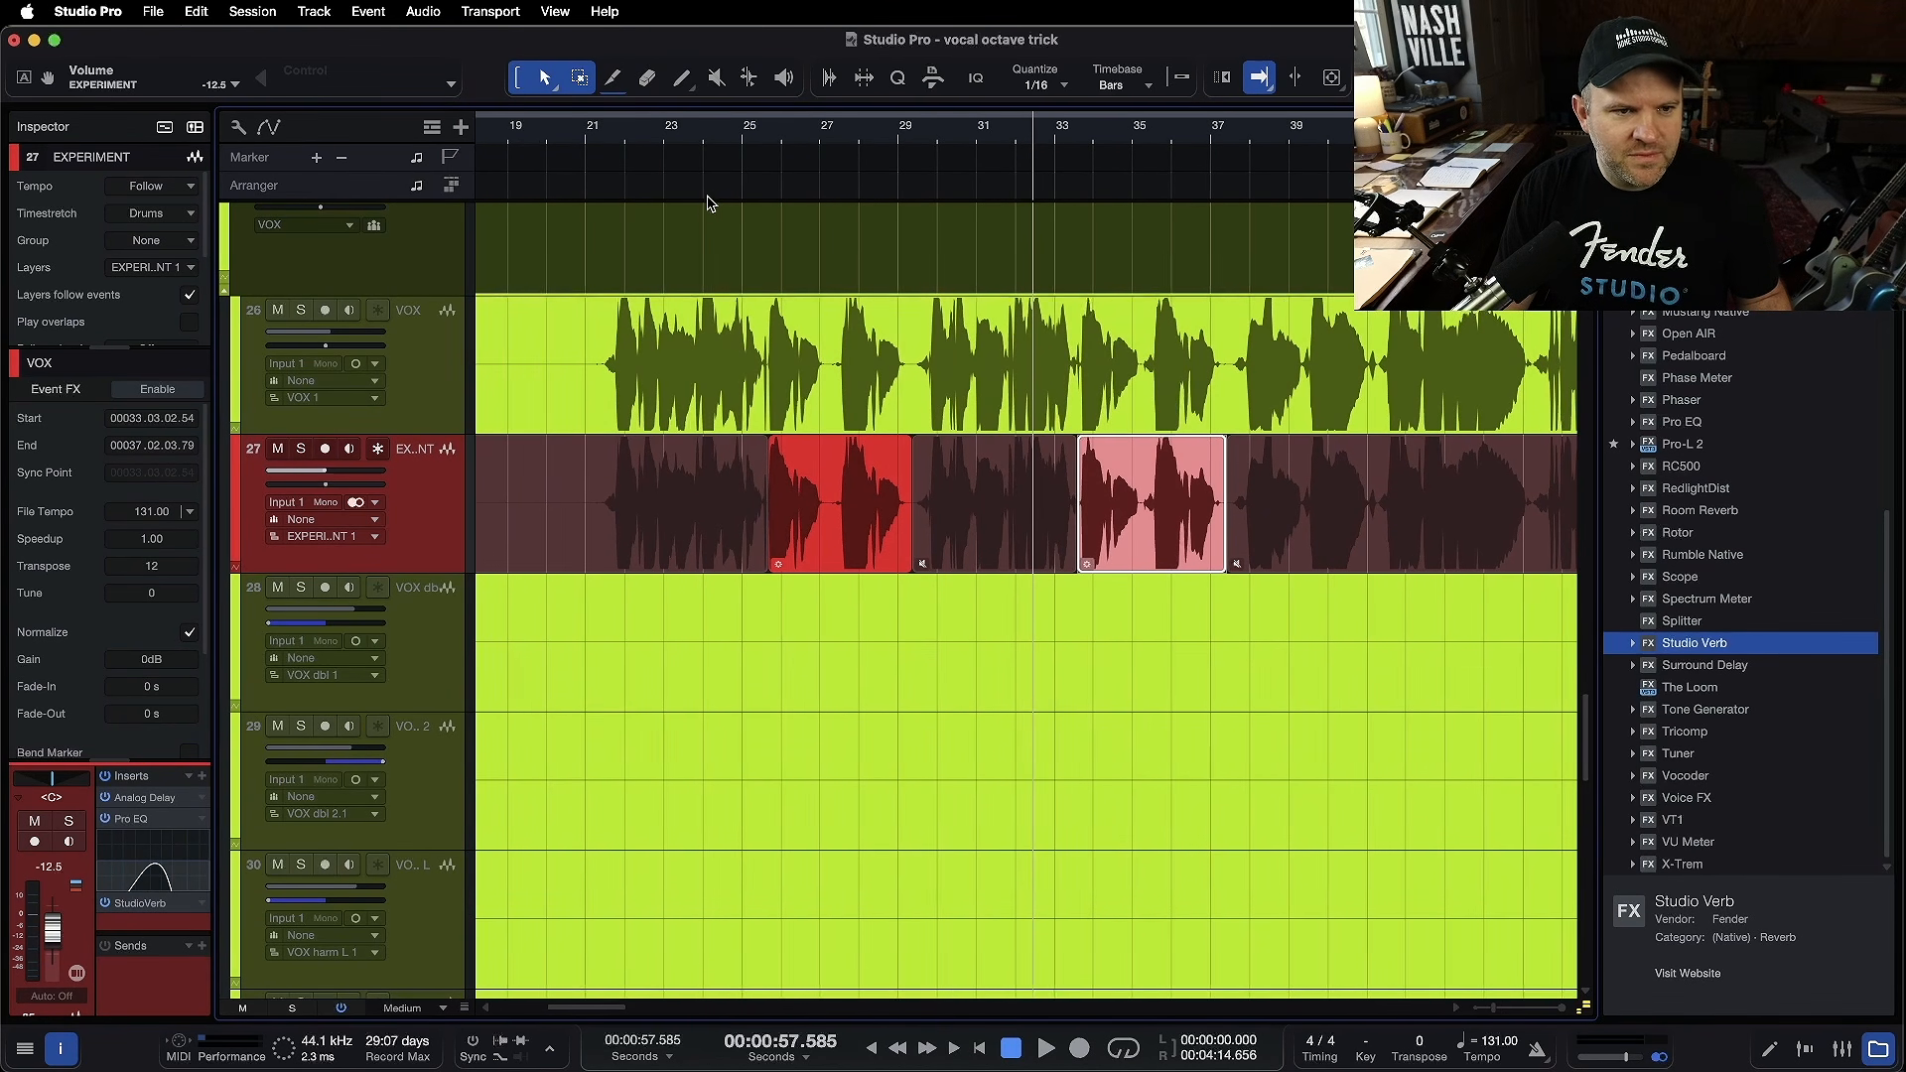
click(756, 139)
scroll(770, 352, up, 2)
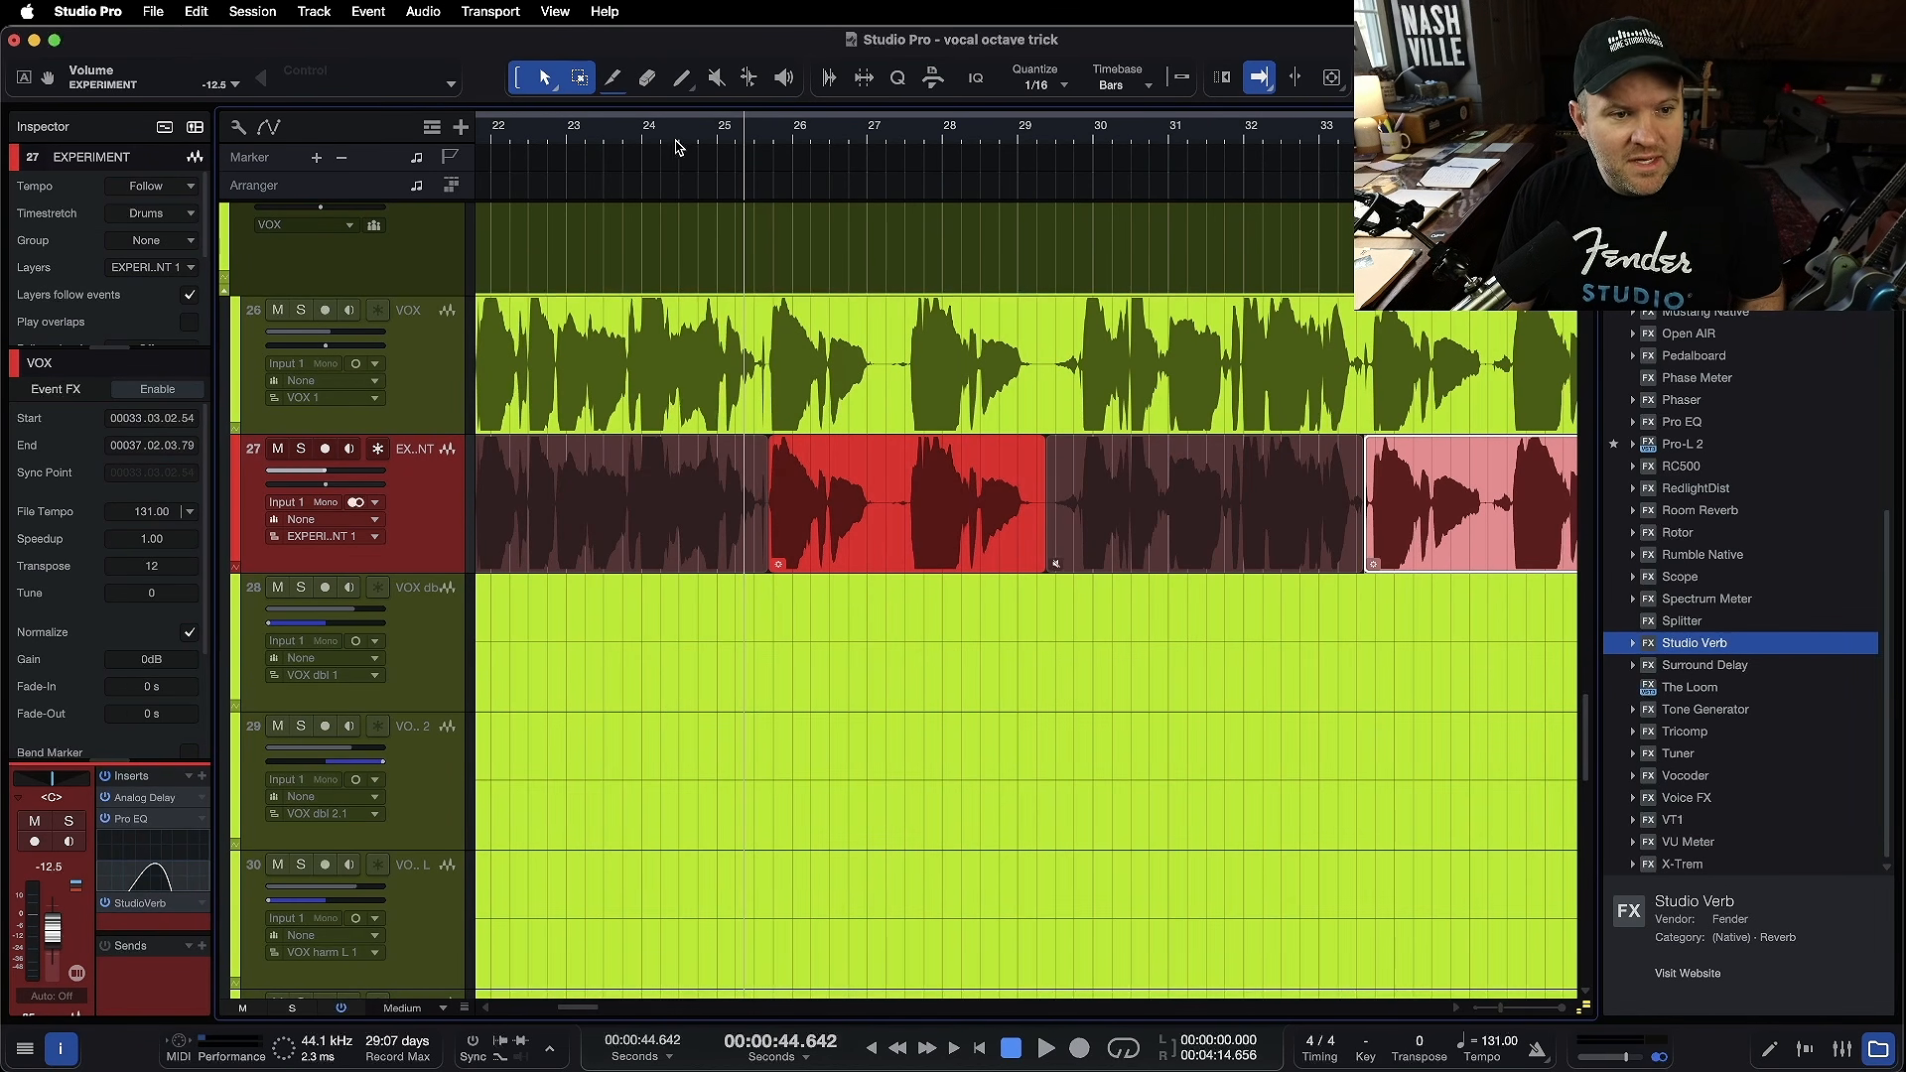
click(568, 136)
key(space)
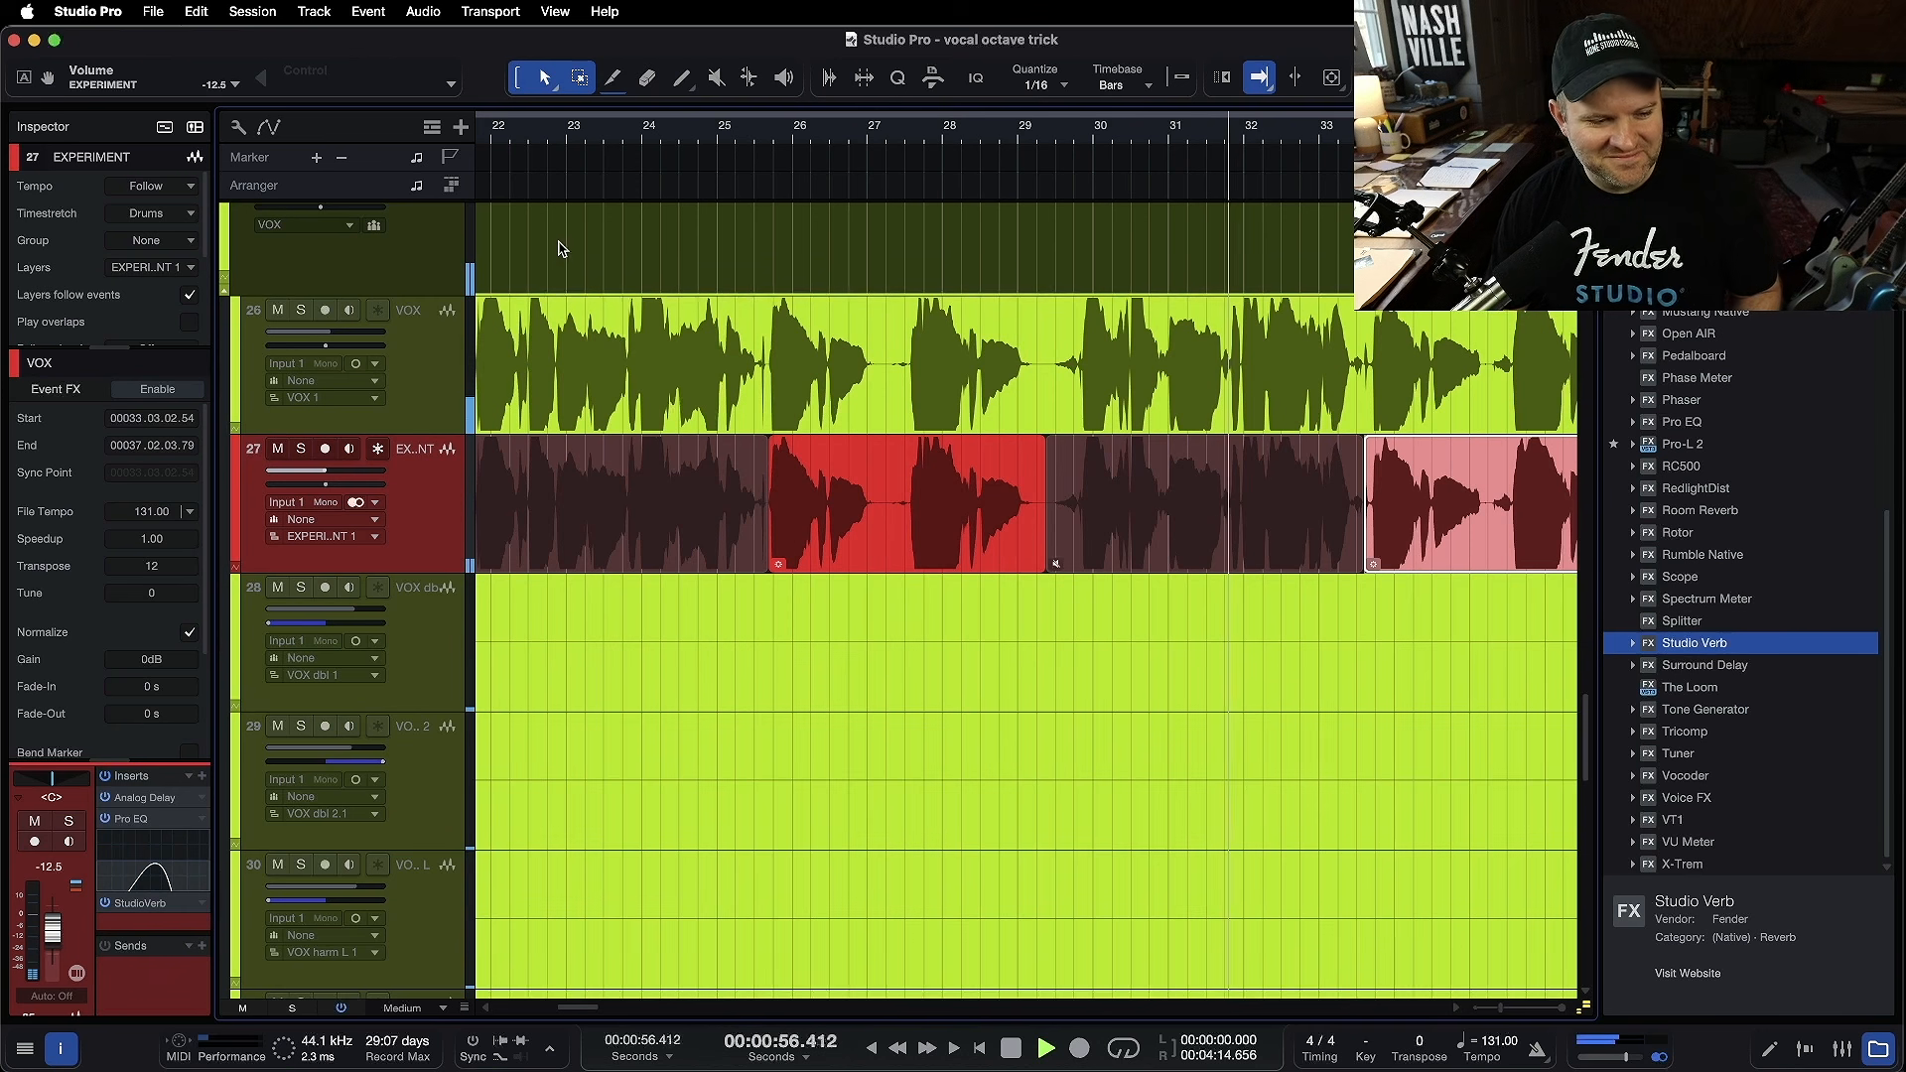
key(space)
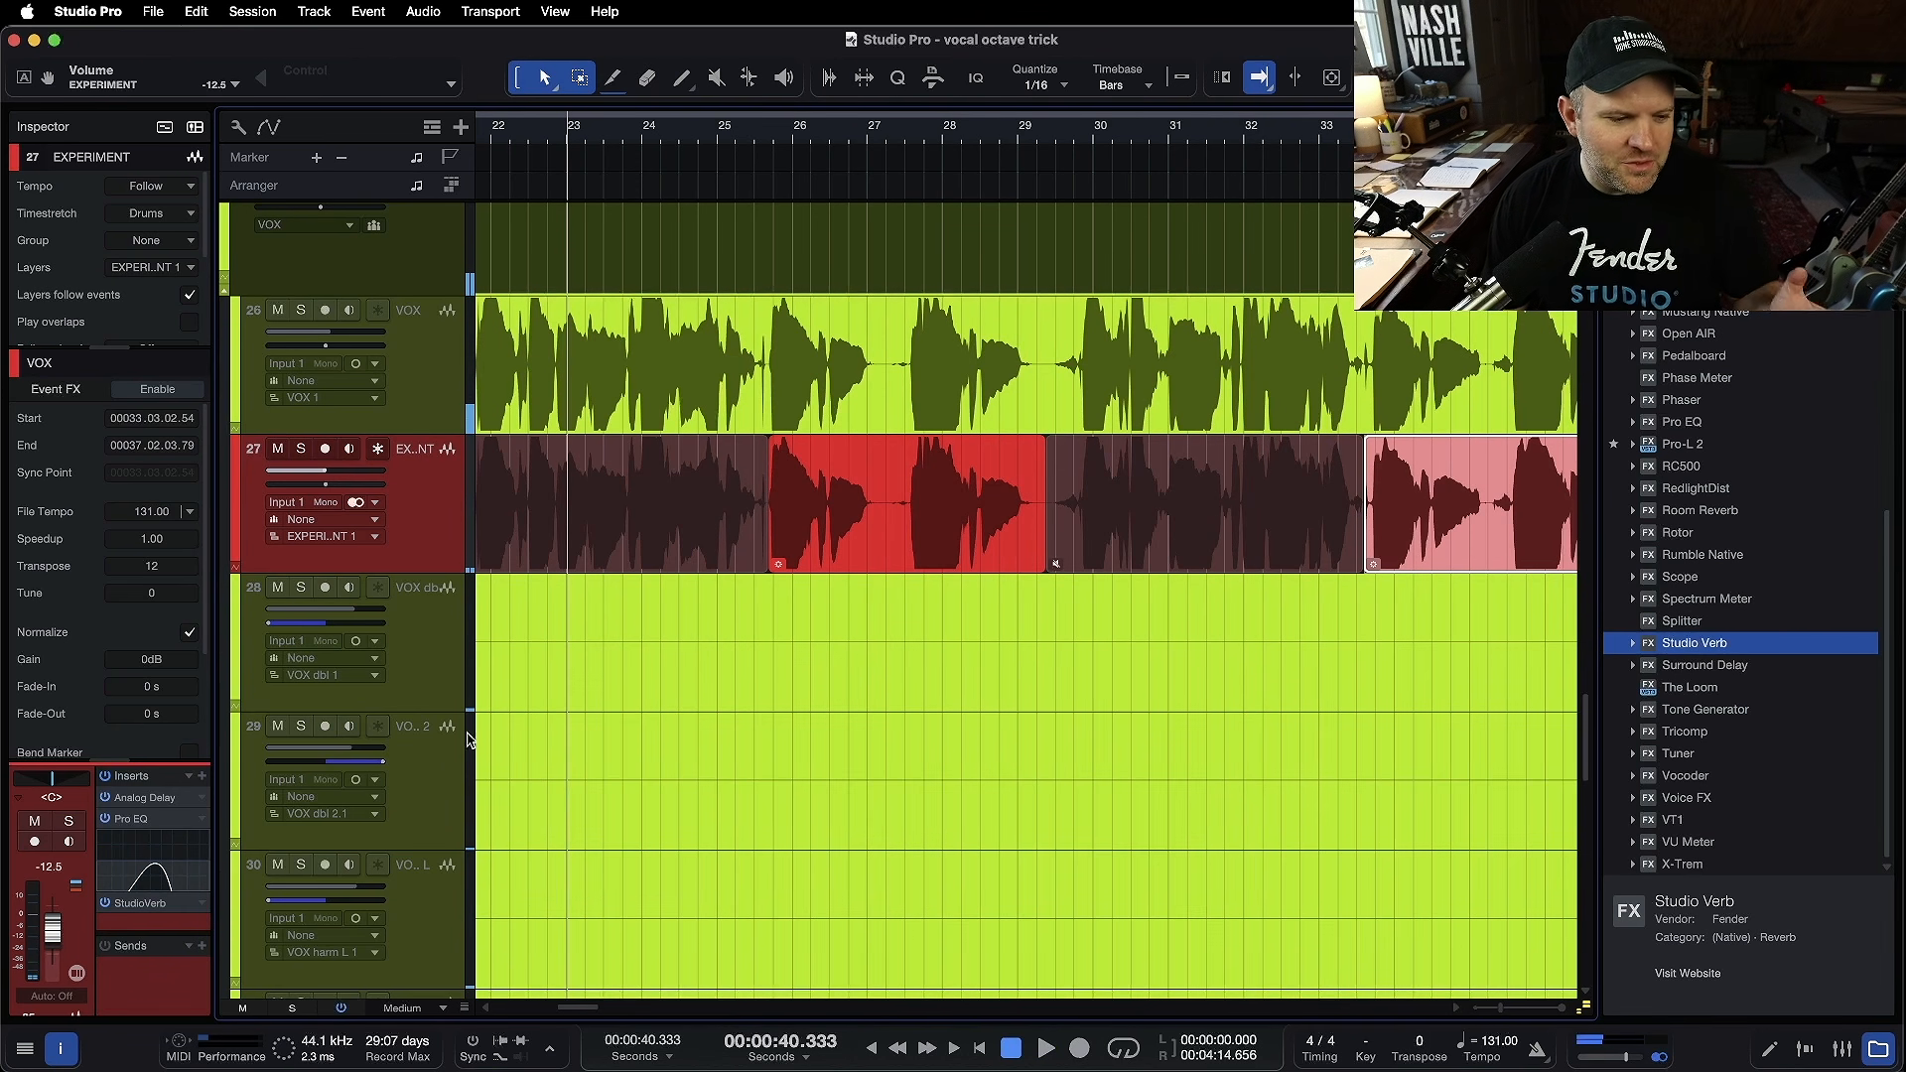
- Open Studio Verb on the EXPERIMENT track, move its window clear to examine the reverb settings, and close it
click(163, 904)
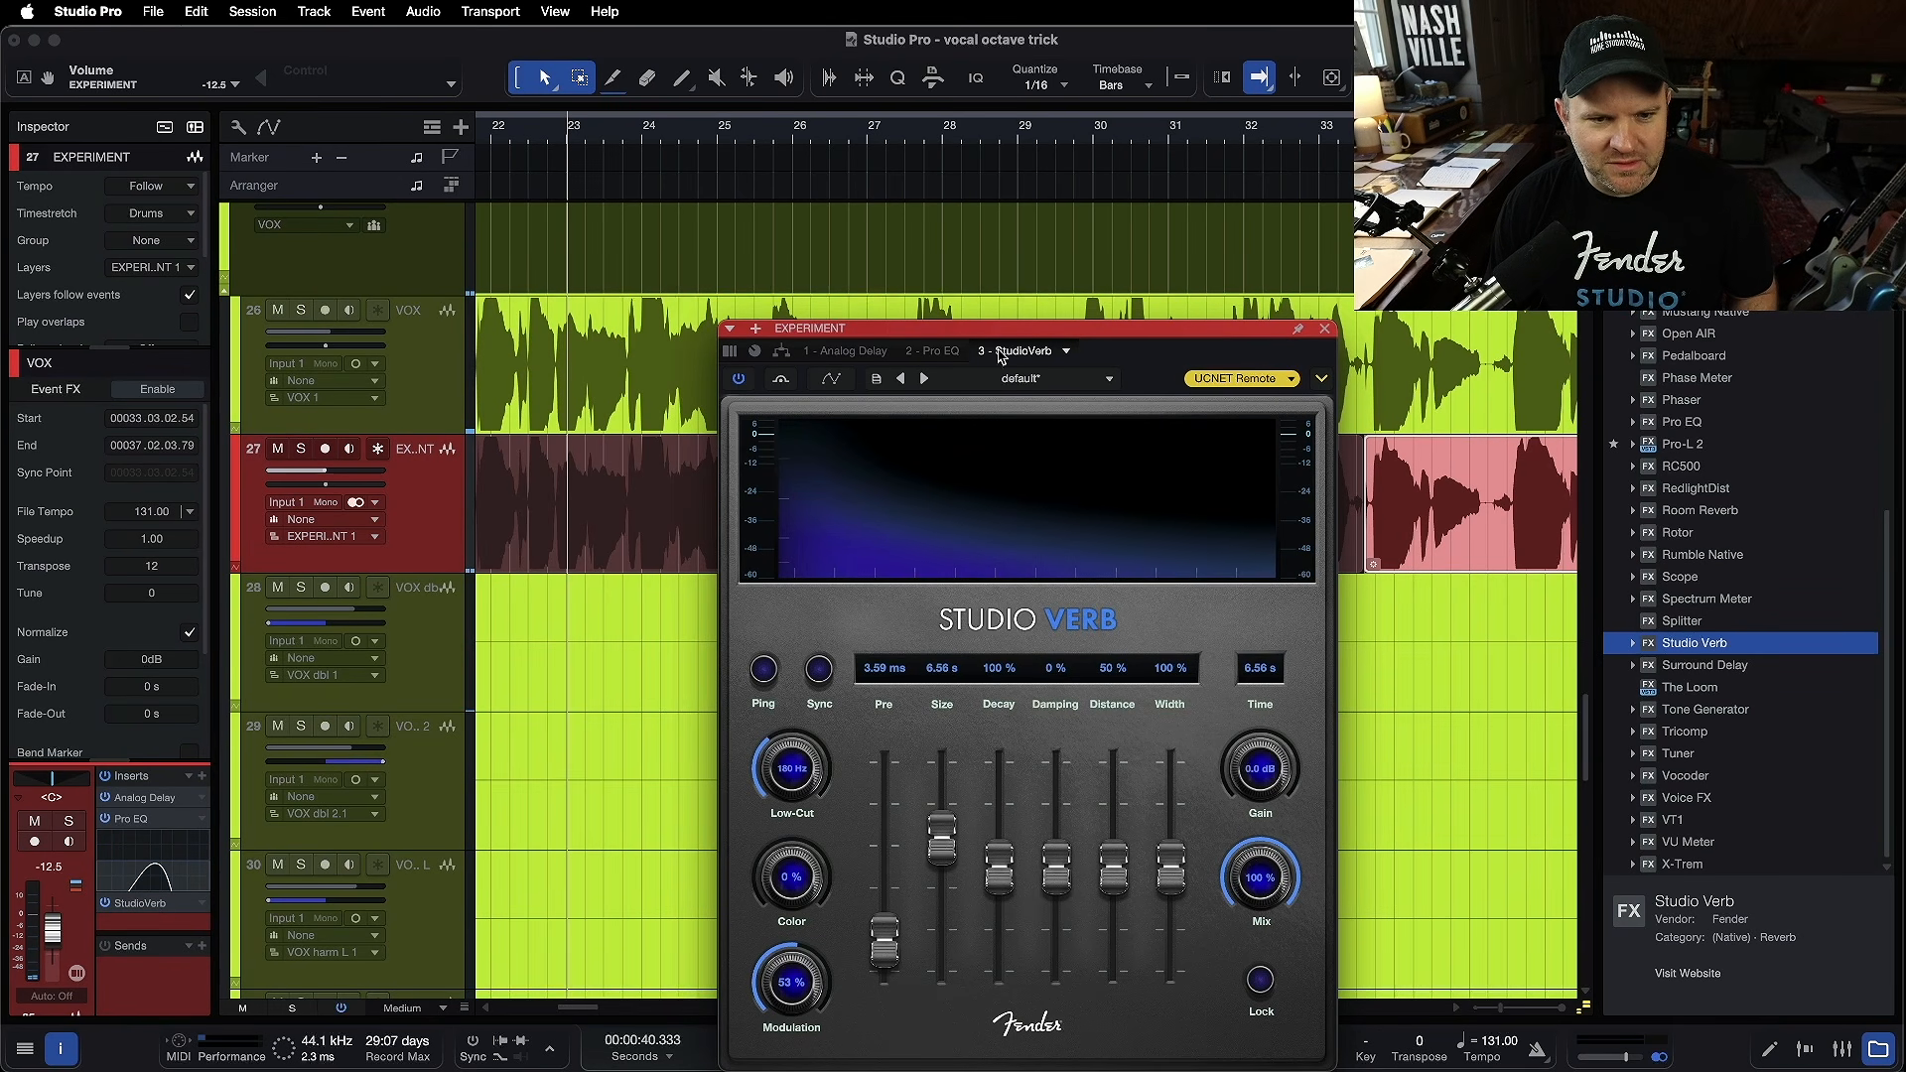
drag(1006, 330, 950, 152)
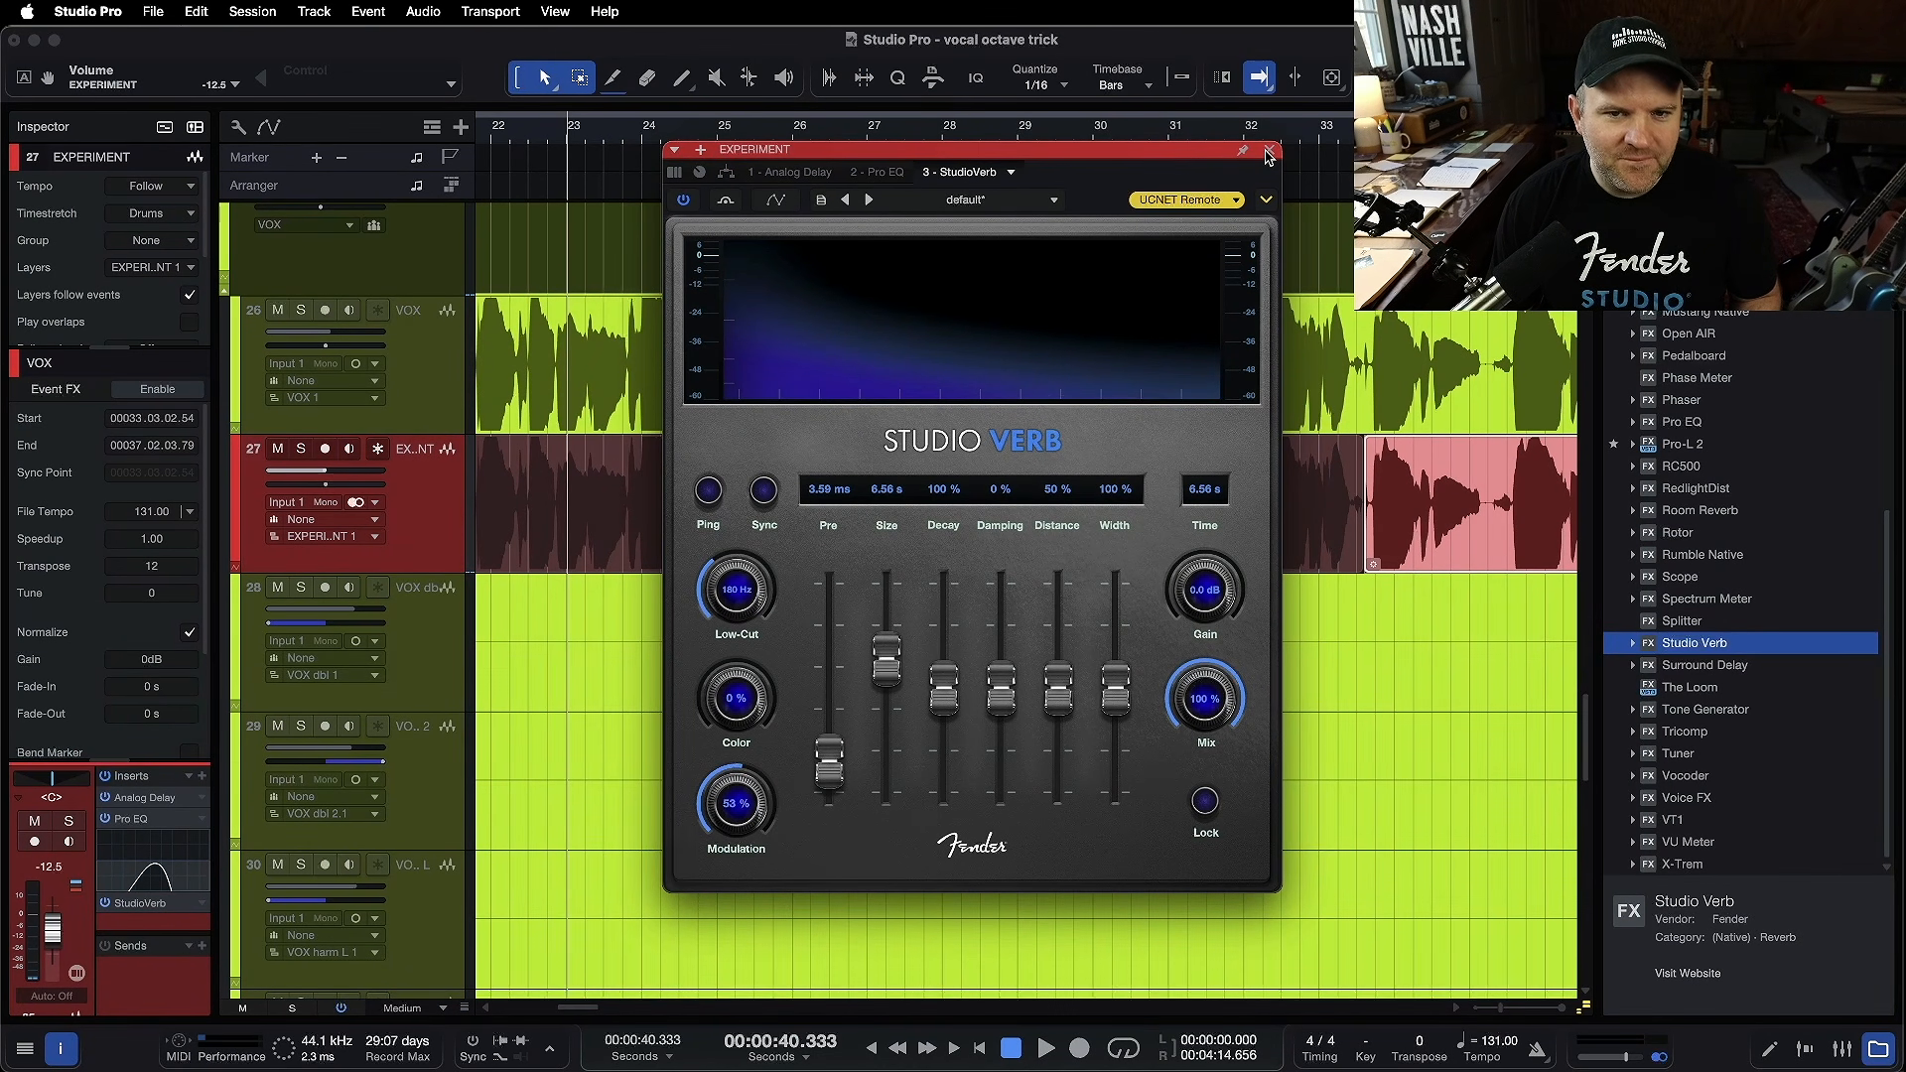
click(1269, 151)
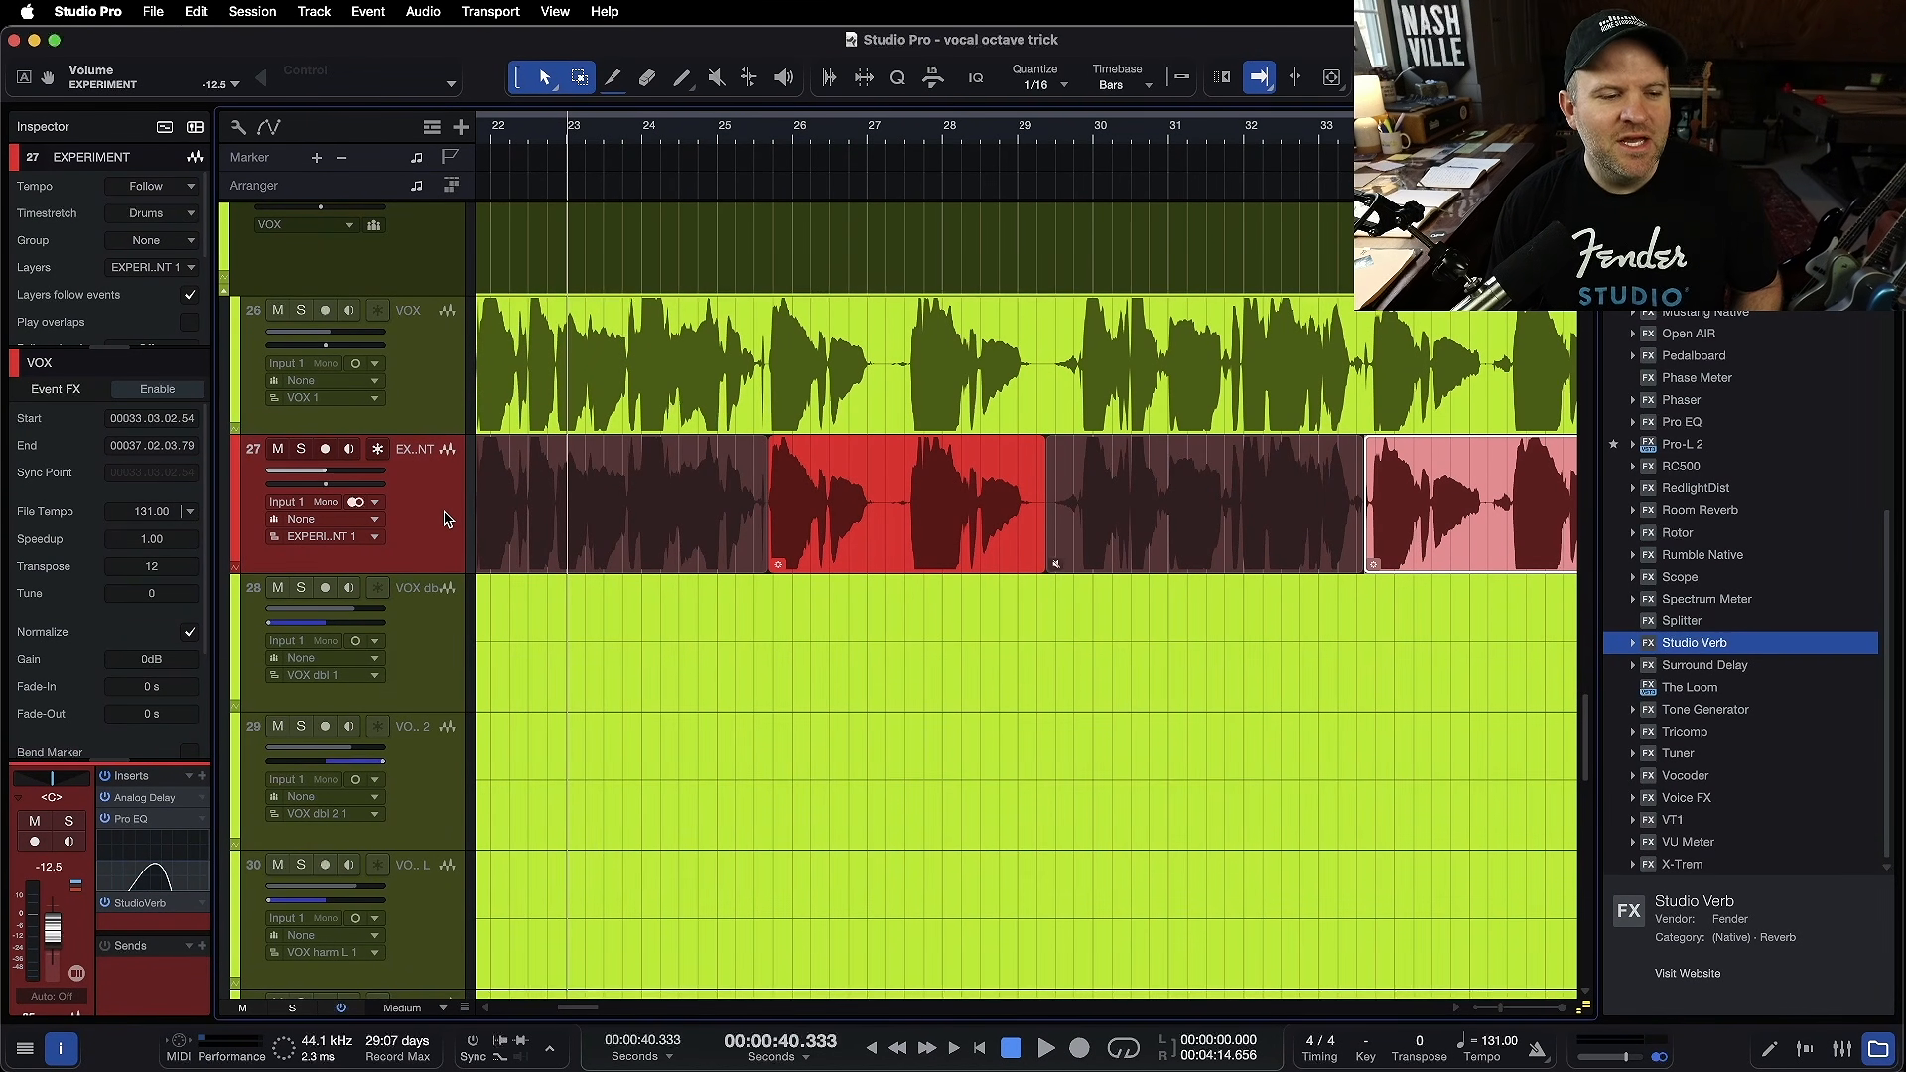